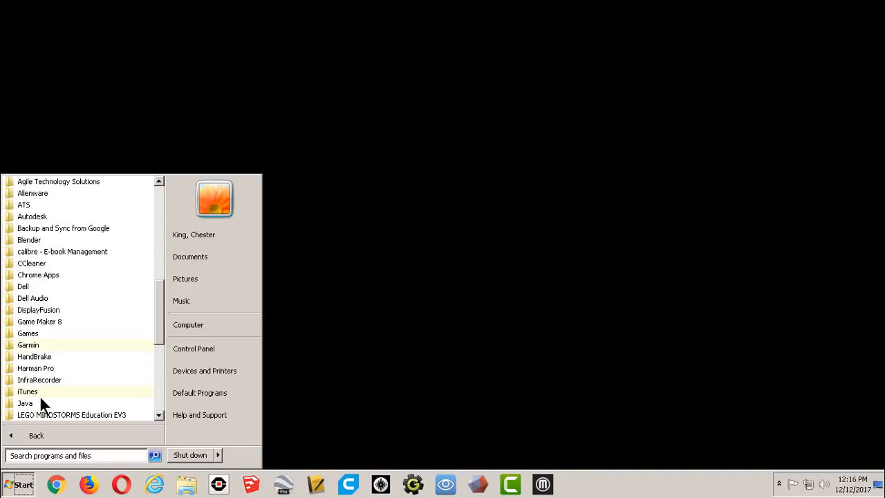
Launch Game Maker 8 from the Game Maker 8 program folder and continue using the Lite Edition.
left_click(57, 324)
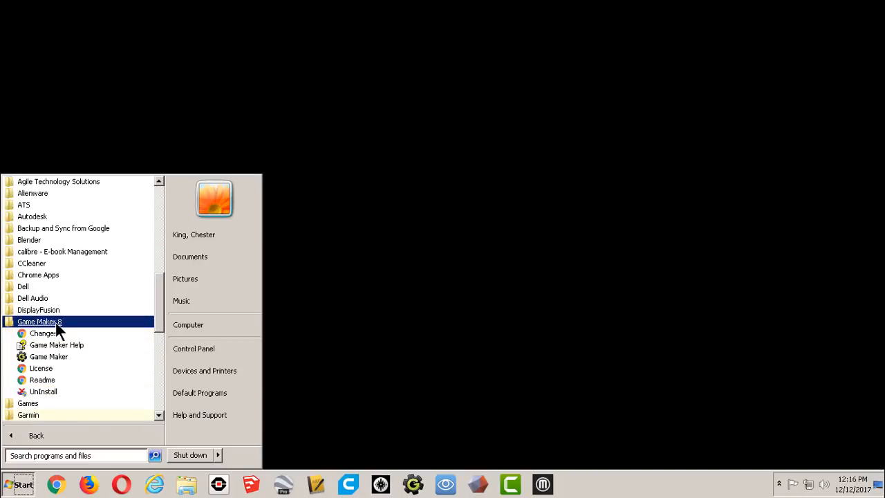
left_click(65, 357)
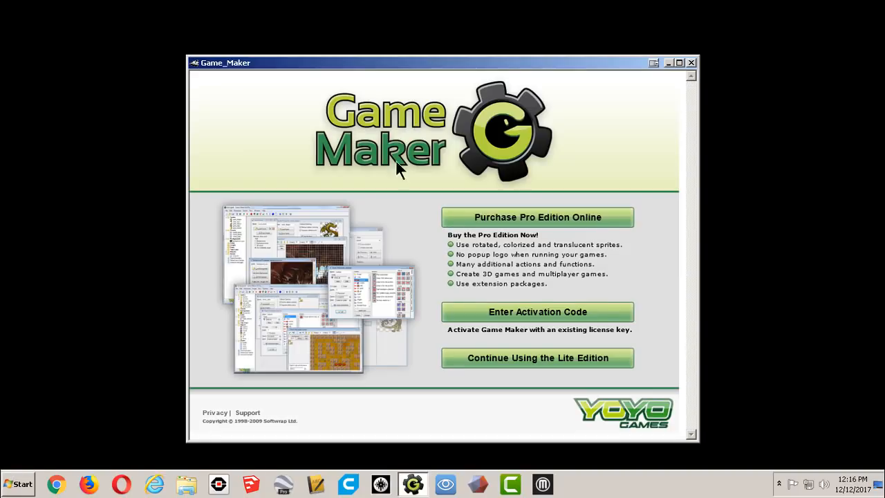
left_click_drag(459, 63, 456, 39)
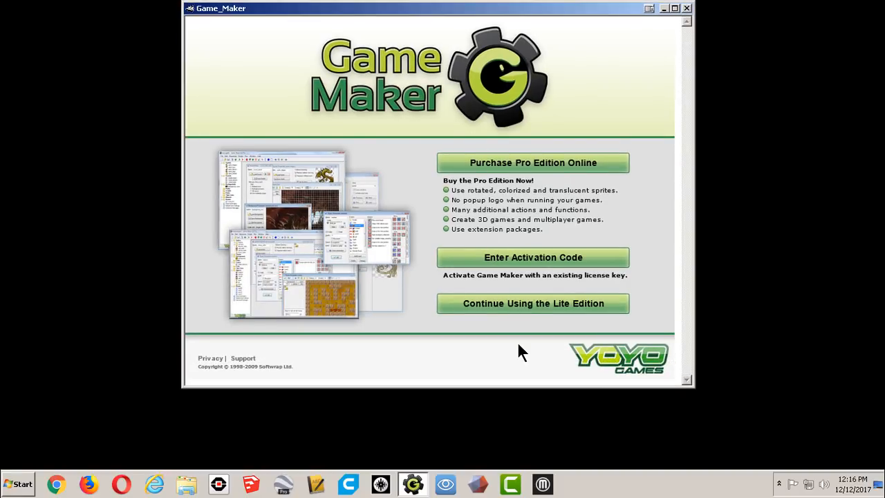
left_click(488, 308)
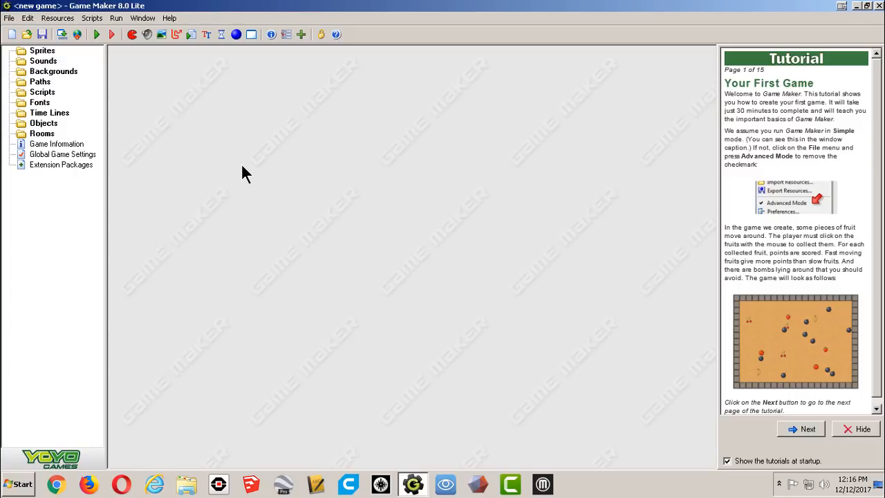
Switch the program to Advanced Mode.
left_click(3, 14)
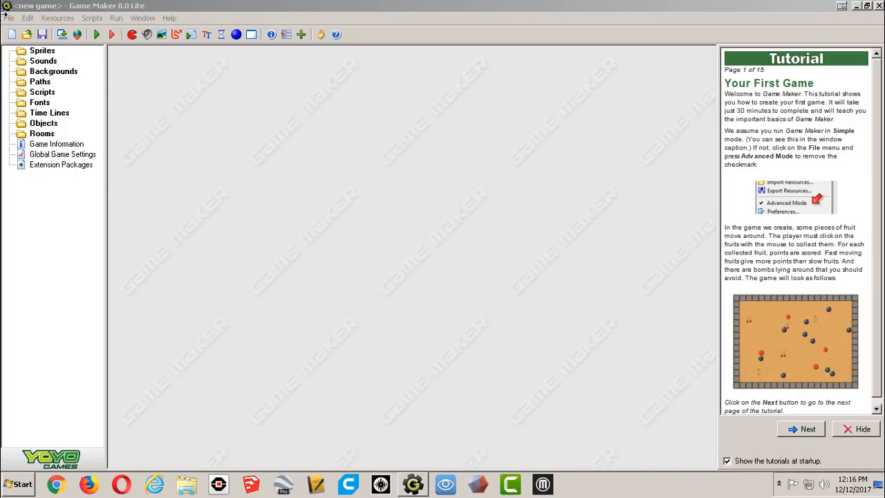
left_click(9, 17)
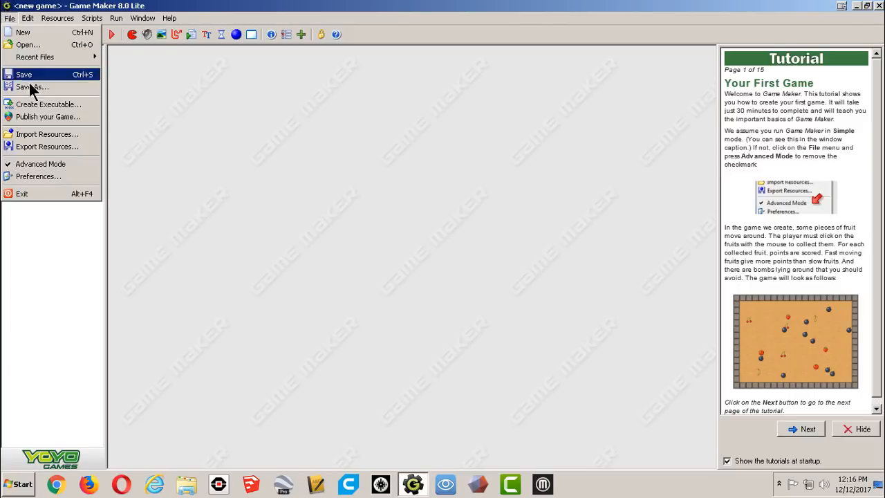
left_click(58, 166)
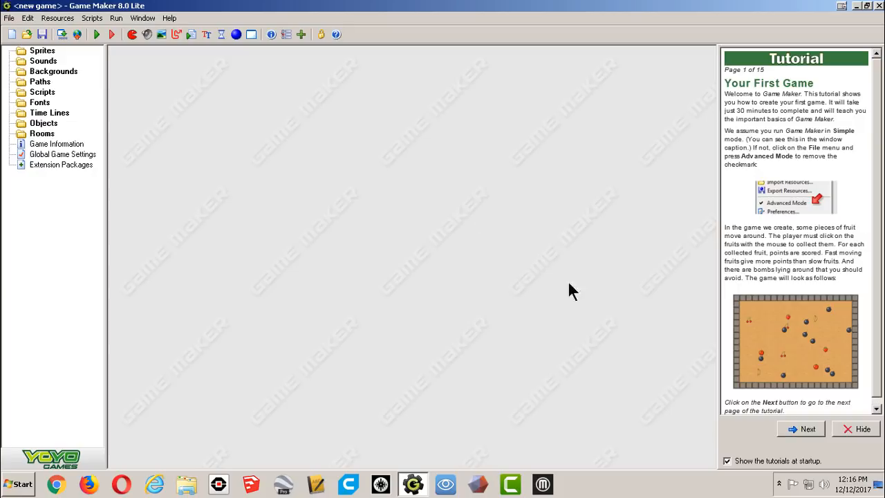
Turn off showing the tutorials at startup and hide the tutorial panel.
left_click(727, 461)
left_click(857, 432)
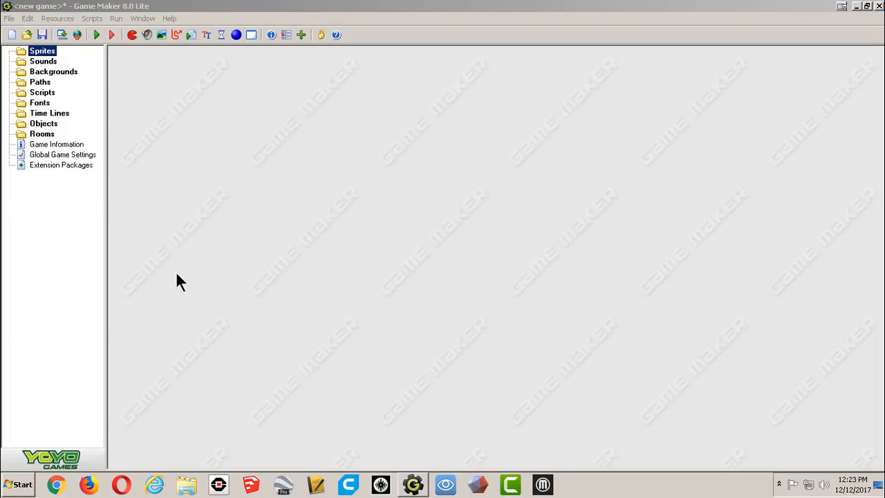
Create a new sprite and name it spr_Wall.
left_click(30, 52)
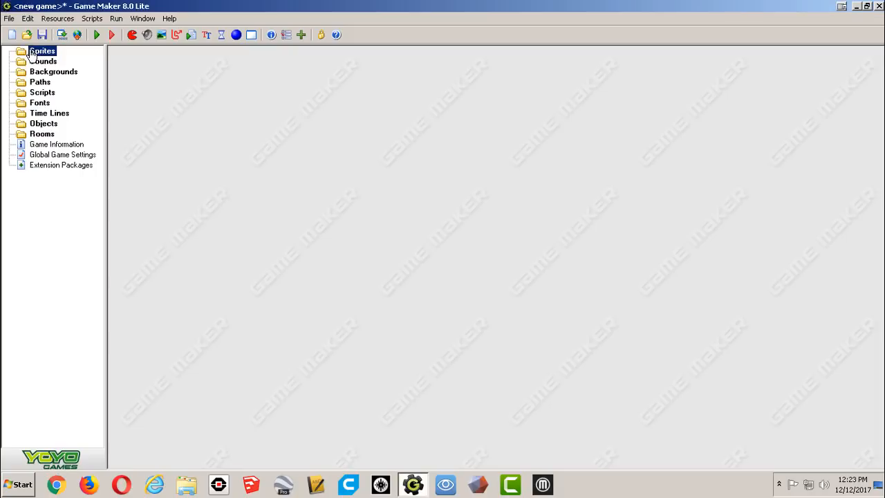
left_click(28, 61)
left_click(47, 53)
right_click(47, 54)
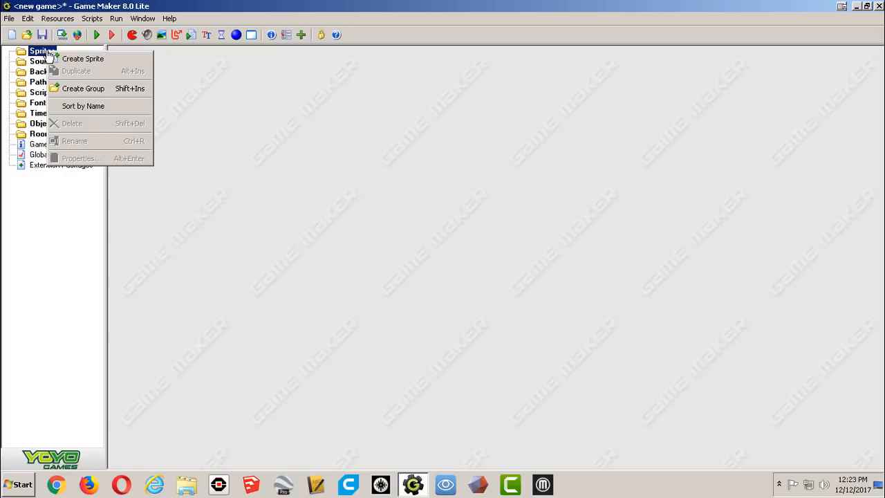
left_click(120, 58)
left_click_drag(208, 105, 143, 104)
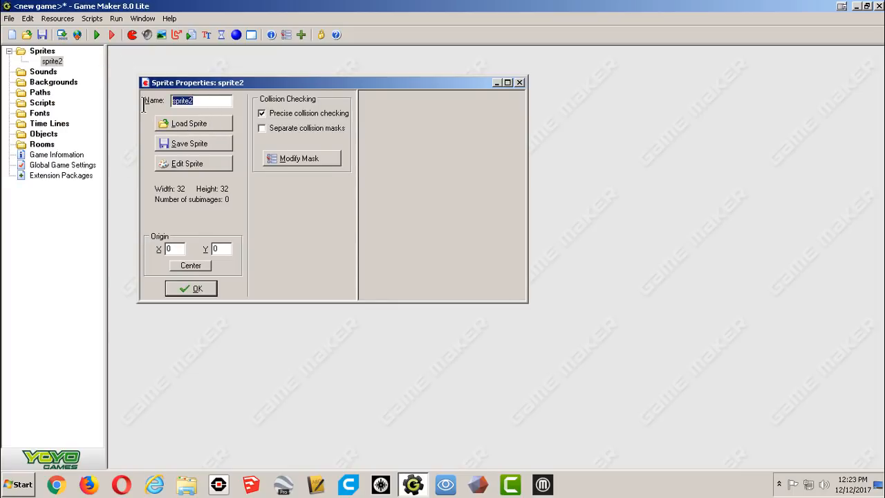
type("spr_Wall")
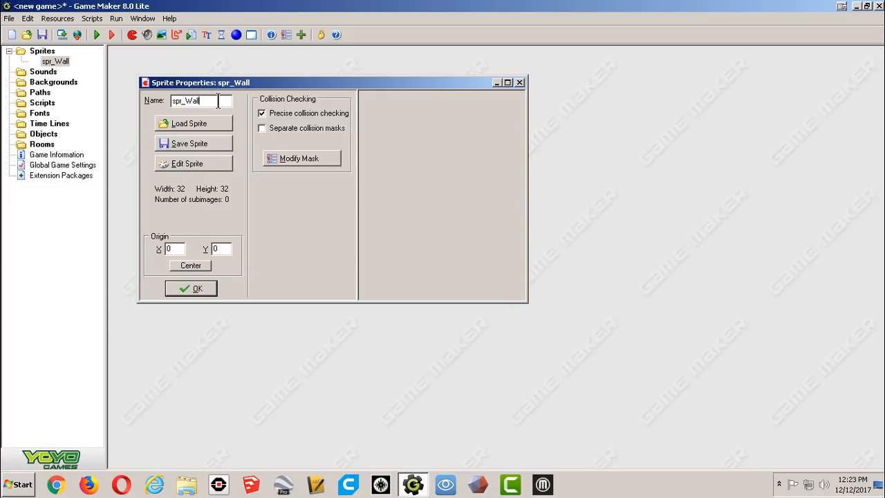
left_click_drag(199, 101, 188, 101)
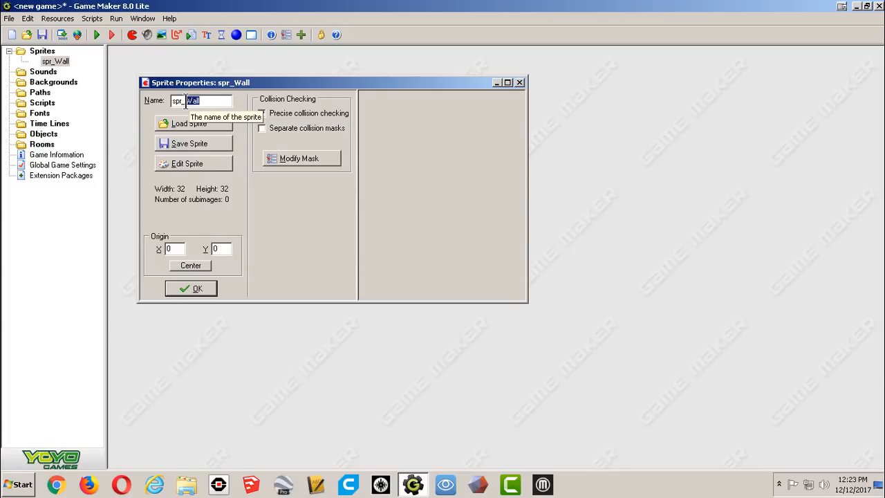
left_click(214, 102)
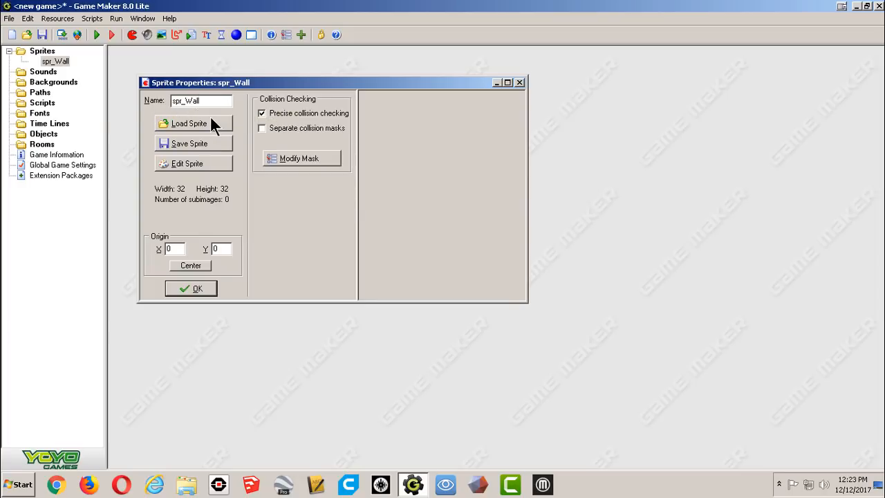
Load the wall_block image from the Maze - Platform sprites folder into spr_Wall.
left_click(189, 124)
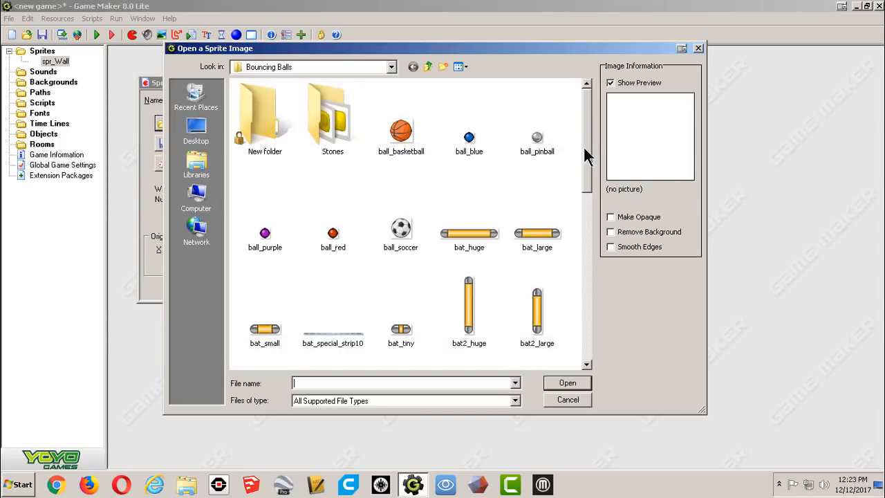
left_click_drag(588, 144, 557, 143)
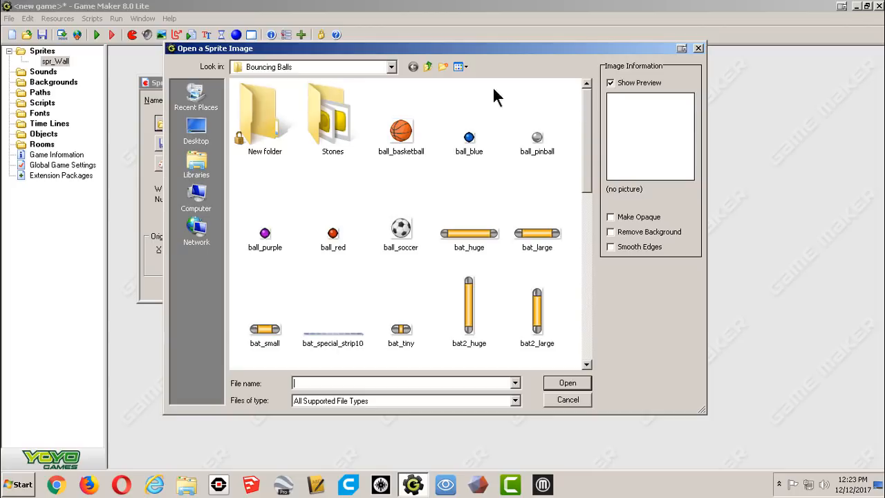
left_click(426, 66)
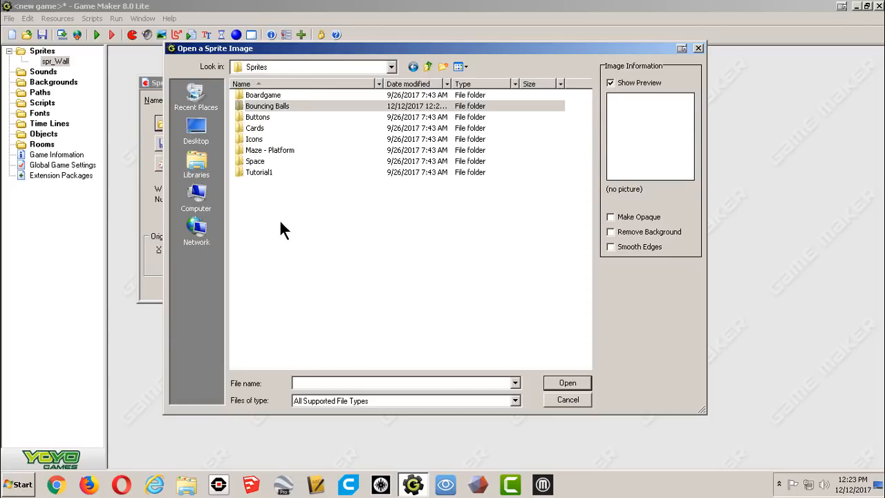
double_click(265, 152)
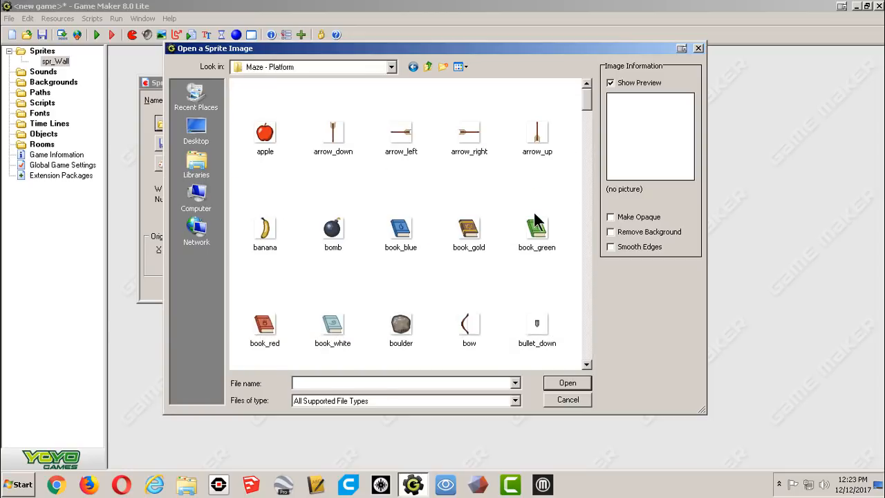
left_click_drag(587, 92, 589, 337)
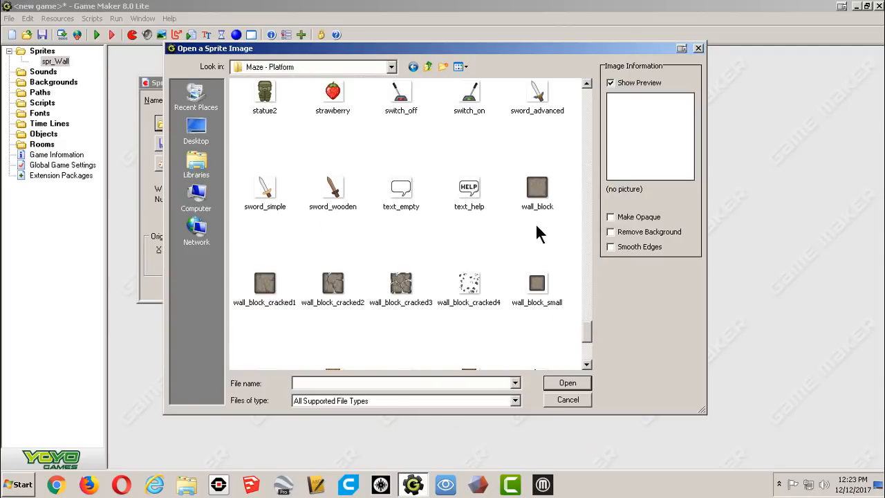
left_click(539, 187)
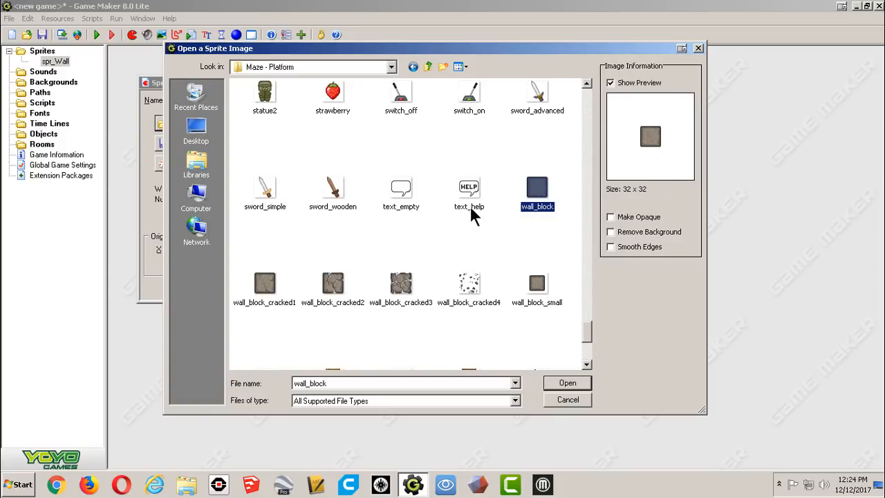
left_click(567, 383)
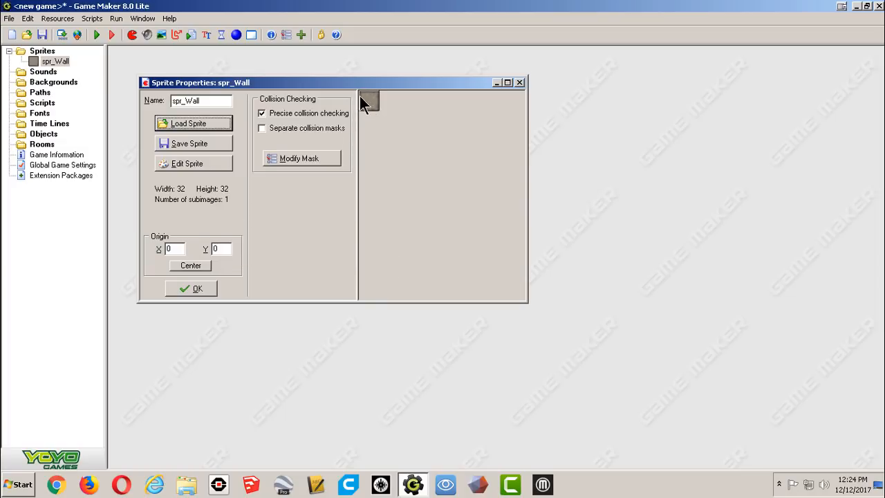
Set the spr_Wall origin to X 0 and Y 0 and confirm the sprite properties.
left_click(191, 265)
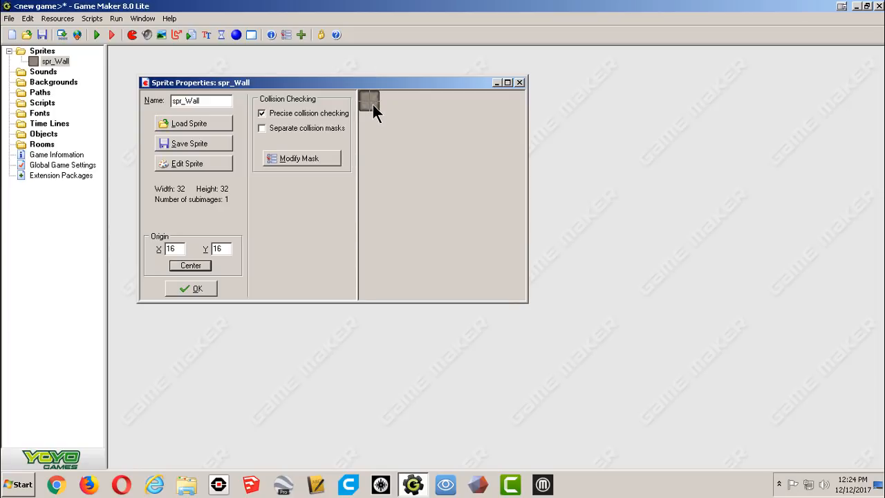
double_click(174, 249)
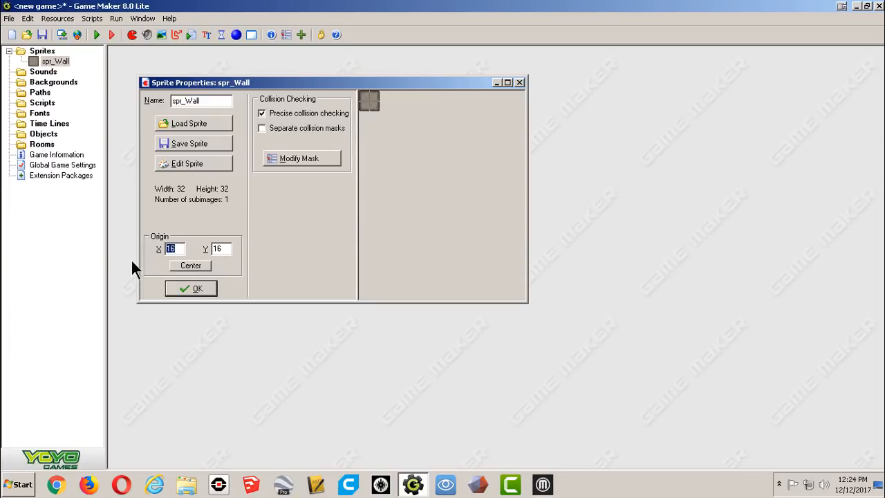
type("0")
double_click(218, 248)
type("0")
left_click(189, 288)
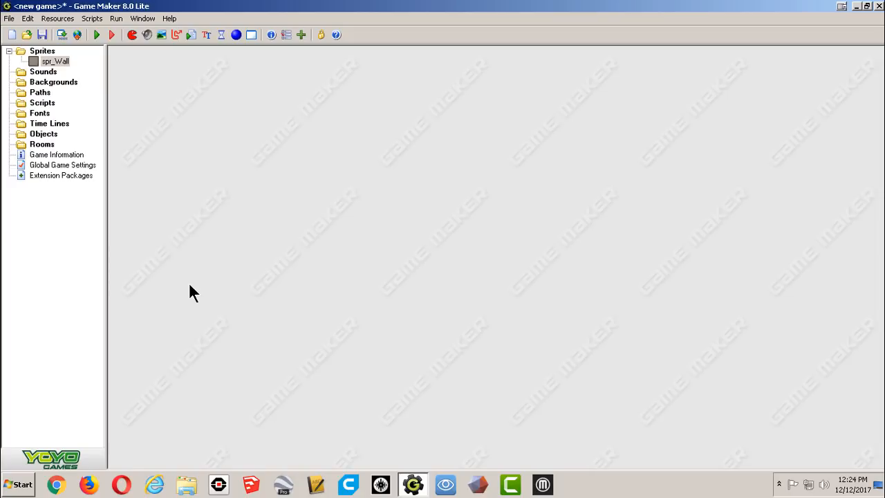
Create a second sprite and name it spr_ball.
right_click(41, 52)
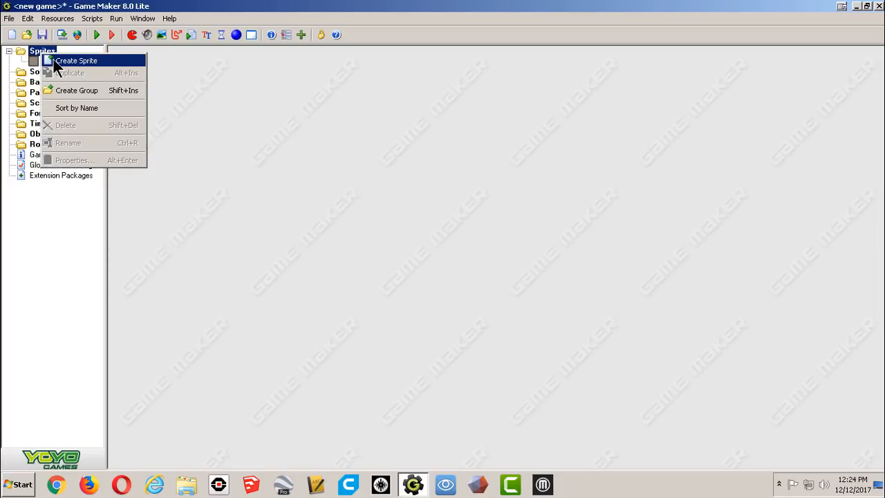
left_click(53, 60)
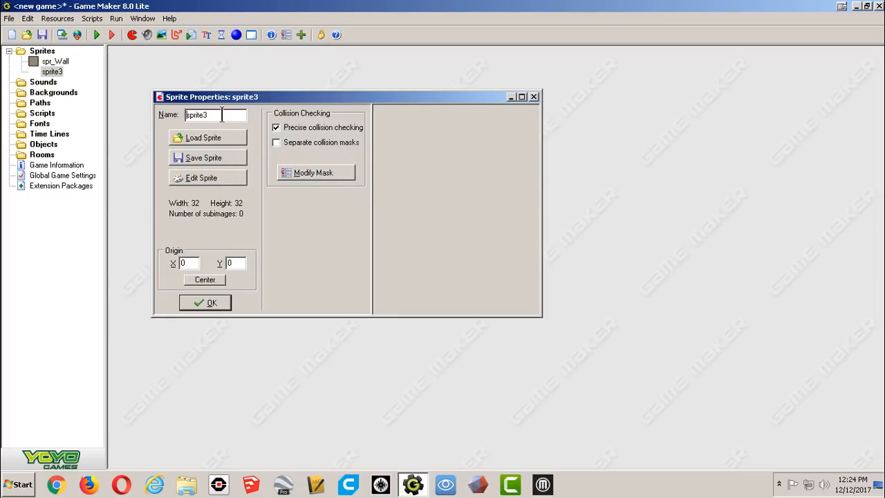
type("spr_ball")
Load the ball_pinball image from the Bouncing Balls folder into spr_ball and confirm the sprite.
left_click(221, 138)
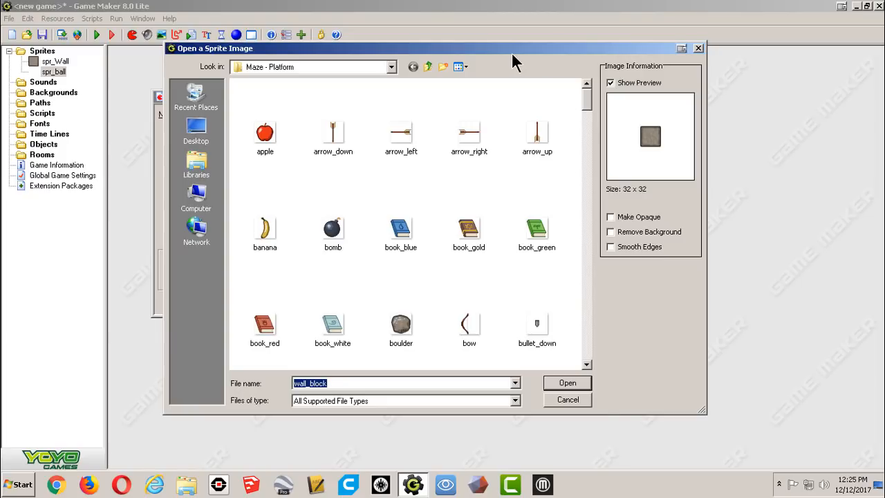
left_click_drag(511, 48, 505, 64)
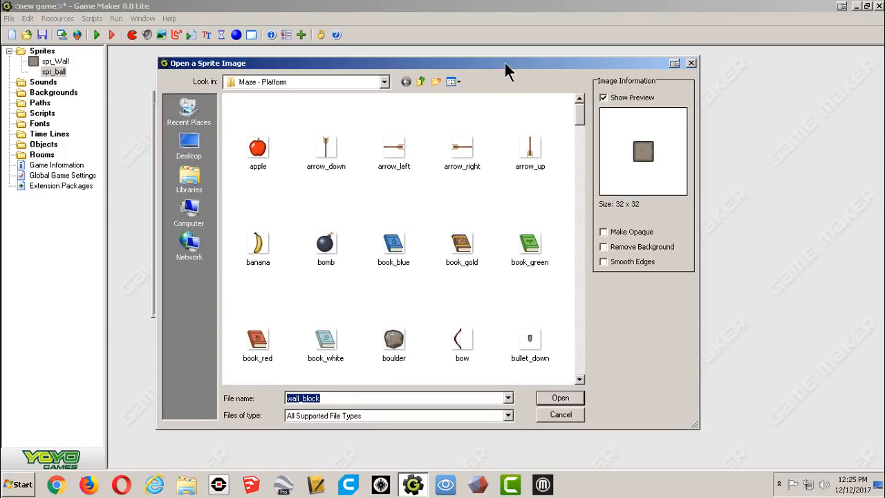
left_click(419, 82)
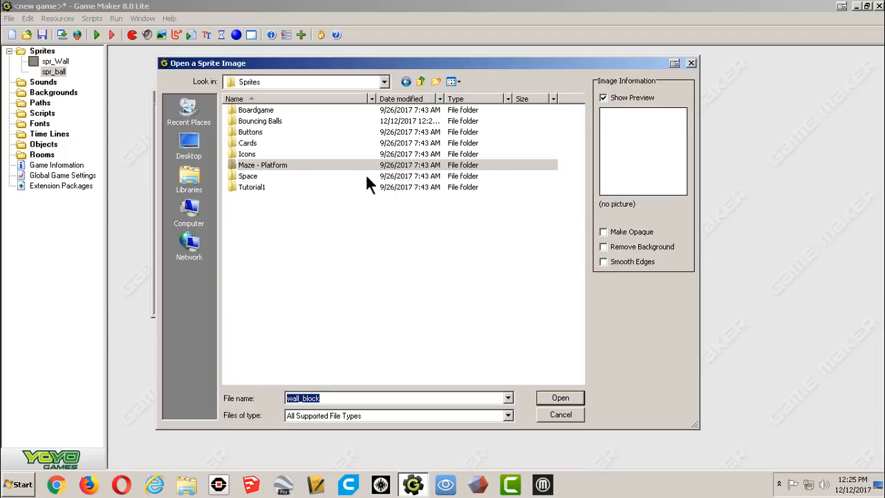
double_click(266, 120)
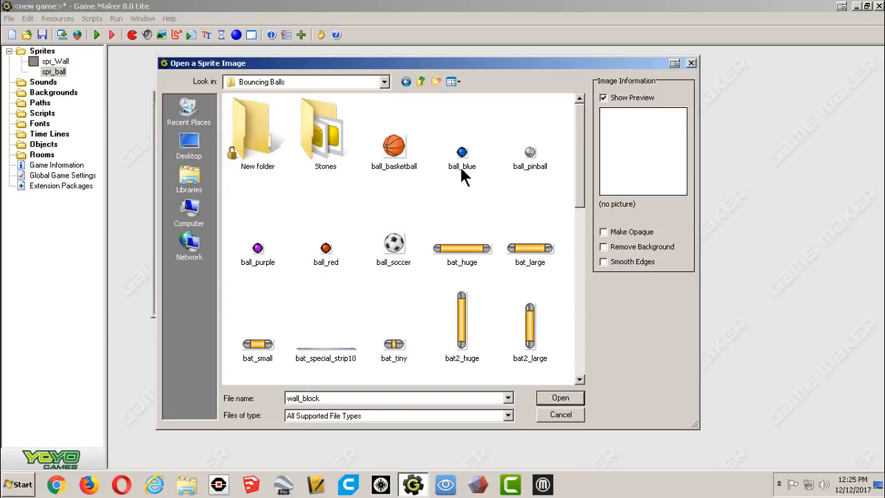
left_click(532, 158)
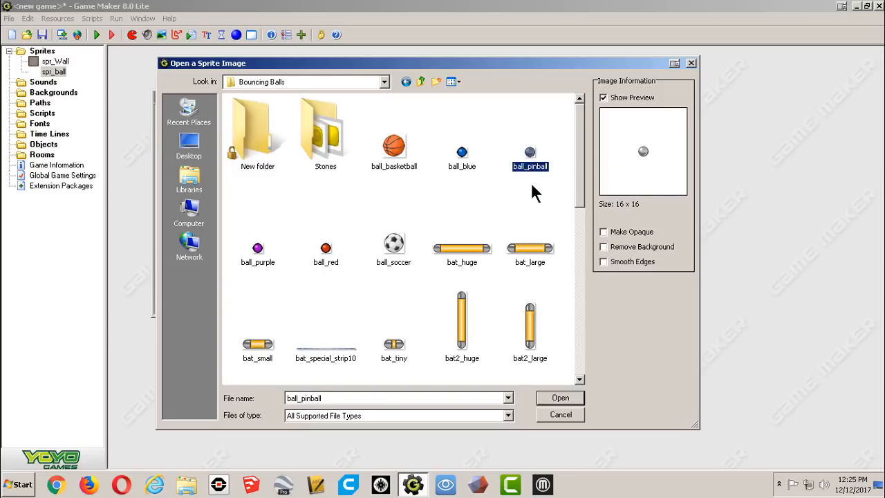
left_click(551, 400)
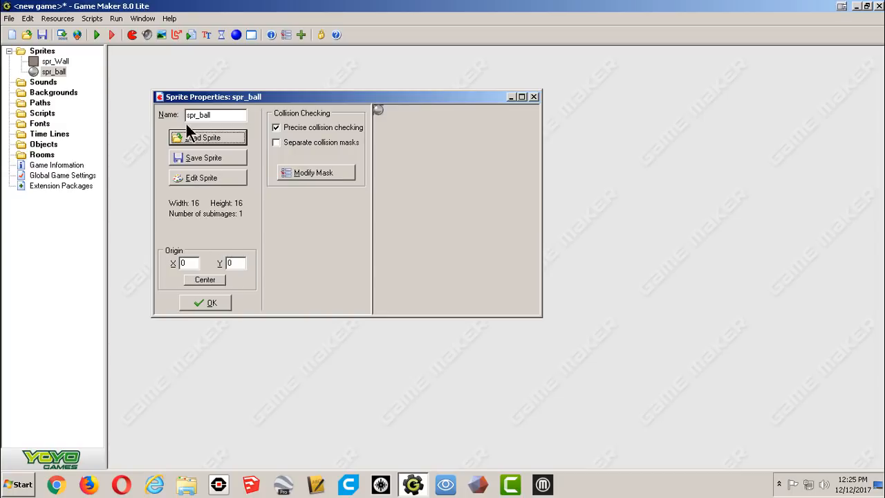
left_click(212, 304)
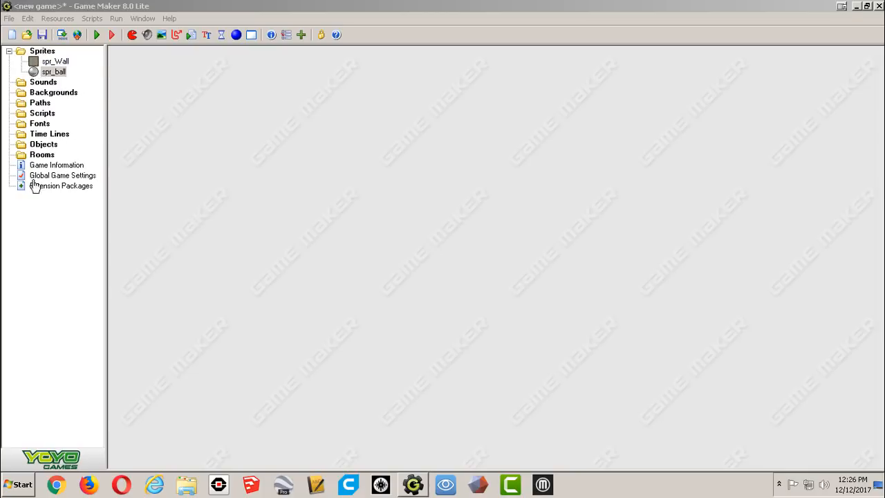
Create a new object named obj_wall, assign it the spr_Wall sprite, and confirm.
right_click(43, 145)
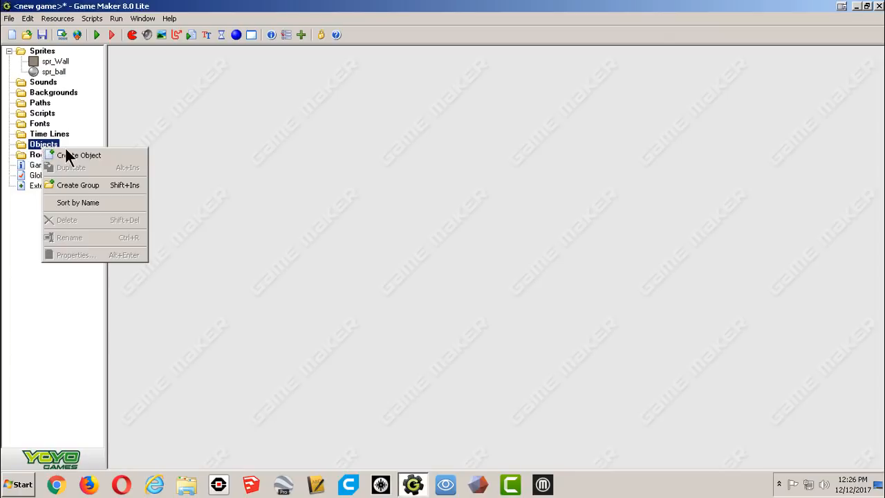
left_click(75, 156)
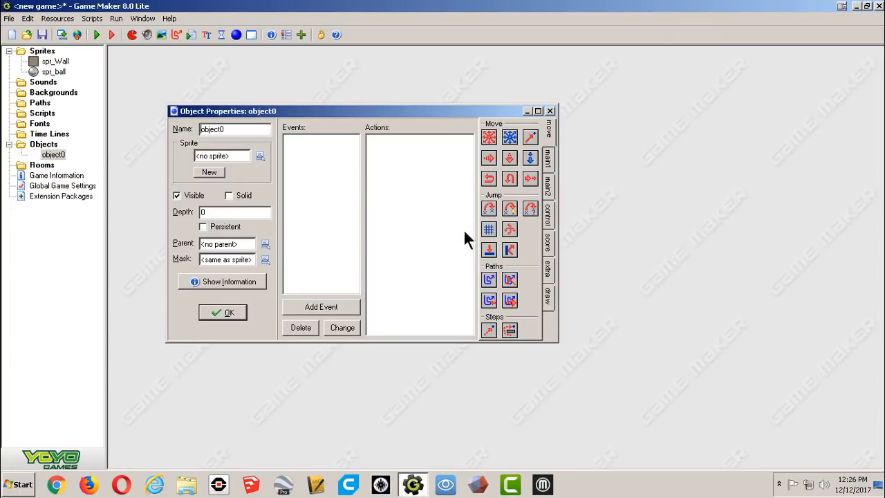
double_click(245, 129)
type("o")
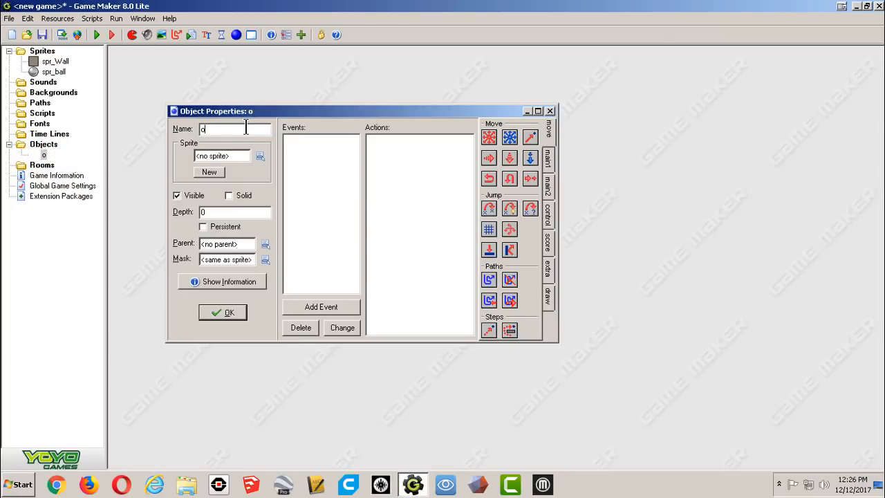
type("bj_wall")
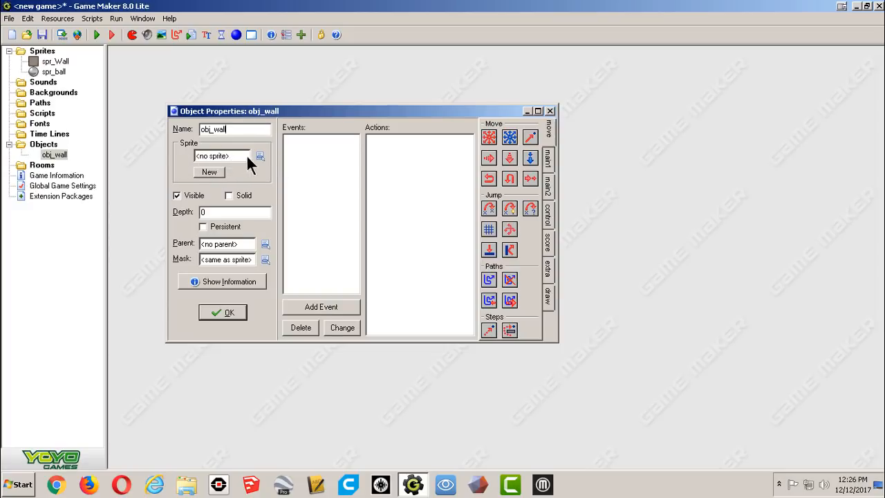
left_click(263, 156)
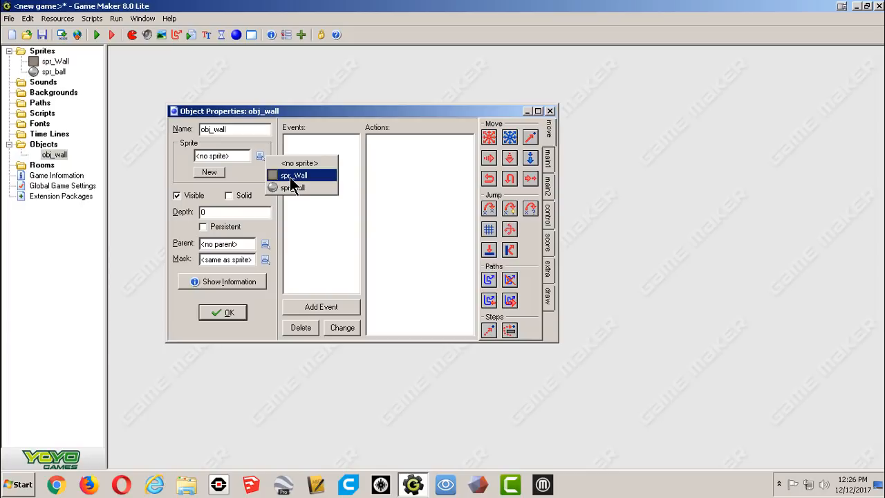
left_click(291, 177)
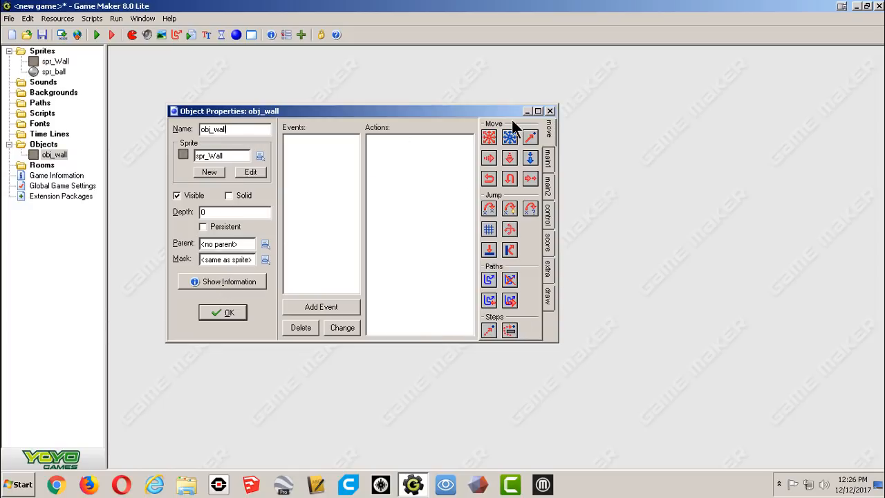
left_click(228, 313)
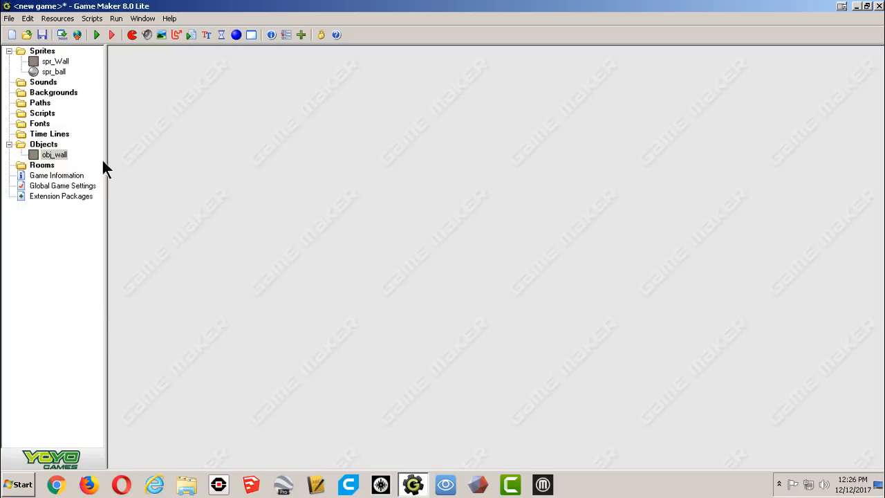
Create a second object named obj_ball, assign it the spr_ball sprite, and confirm.
right_click(44, 145)
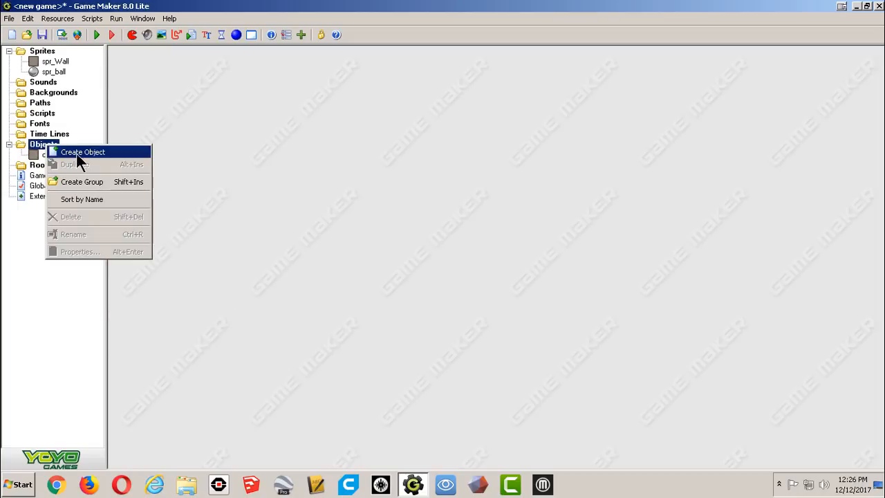
left_click(77, 152)
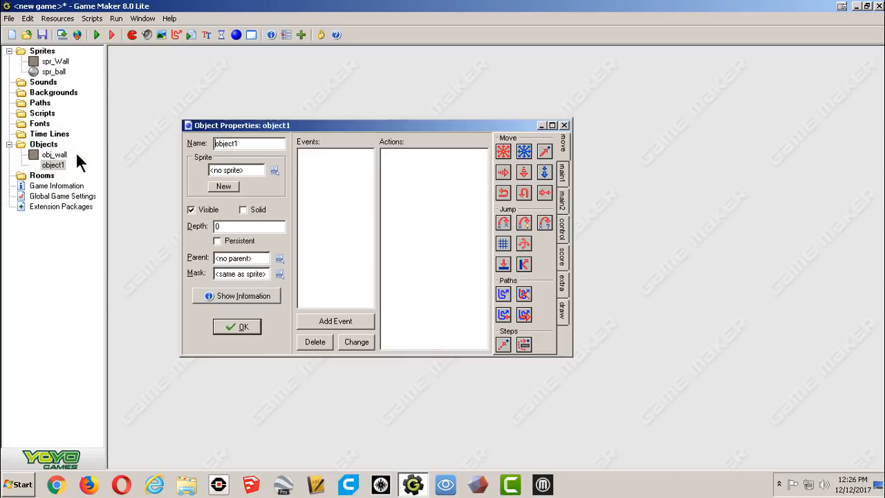
left_click(254, 143)
double_click(253, 143)
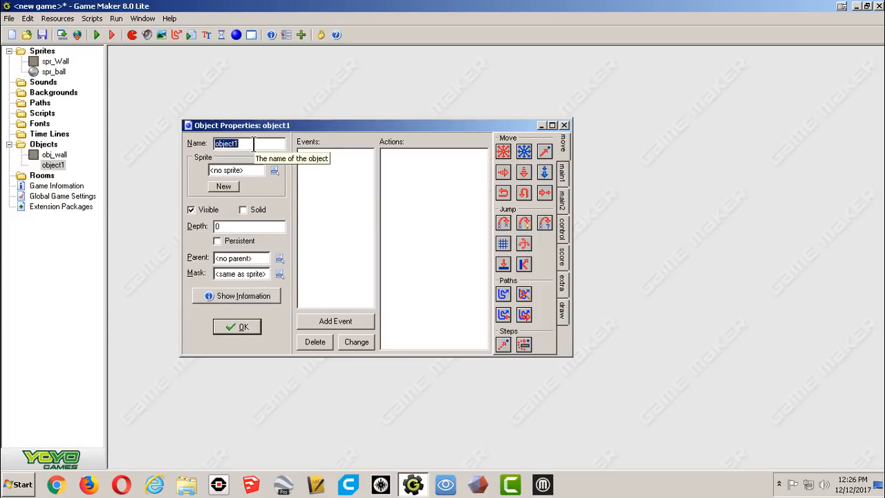
type("ob")
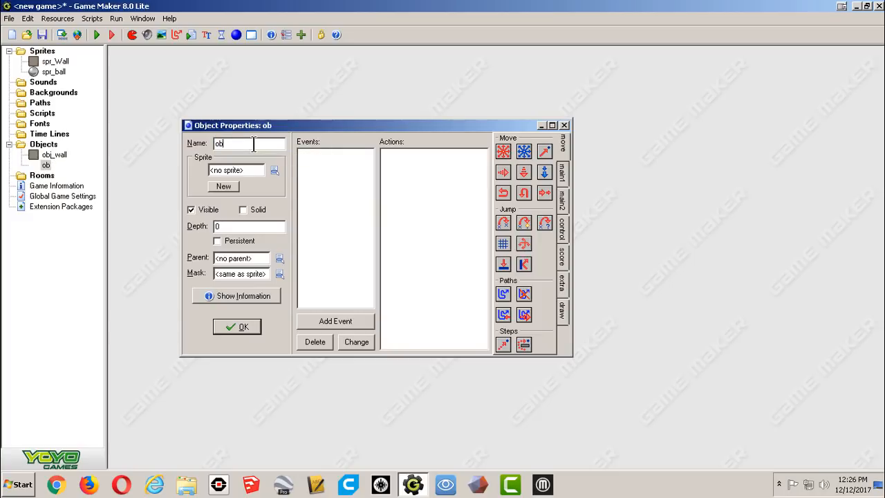
type("j_ball")
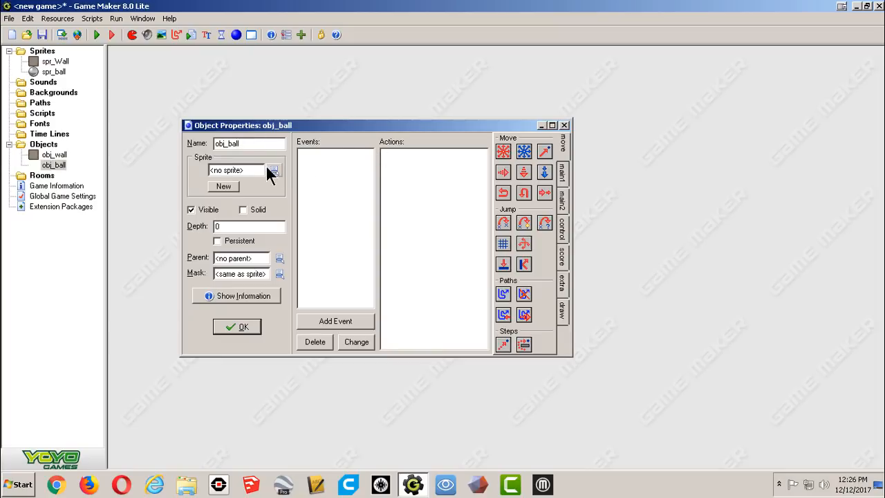
left_click(274, 171)
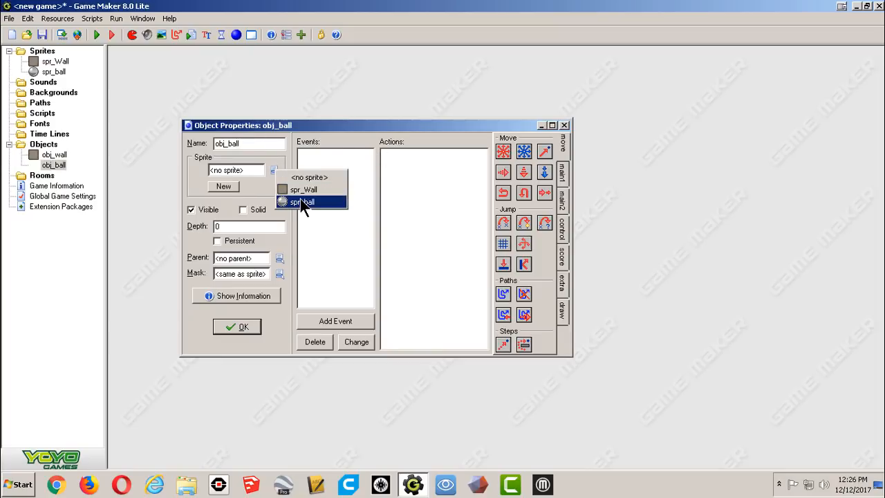
left_click(300, 198)
left_click(223, 327)
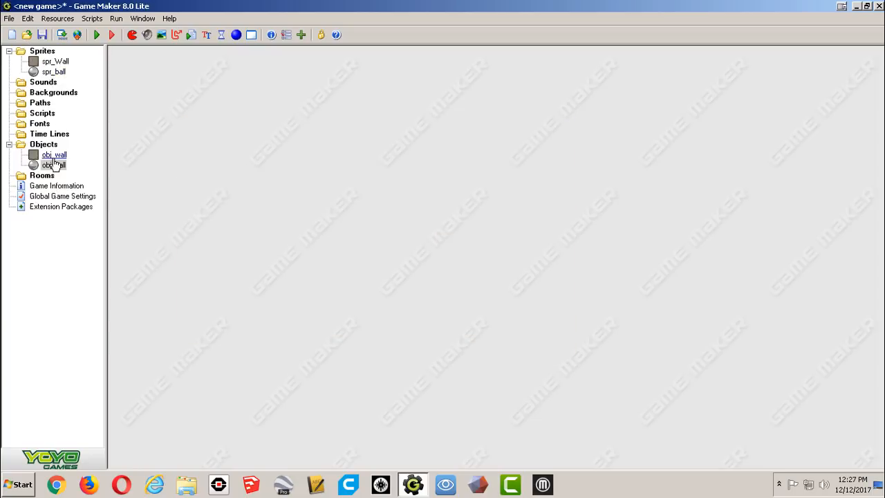
Create a new room and name it Level 1 in its settings, then maximize the room editor.
right_click(49, 181)
left_click(71, 183)
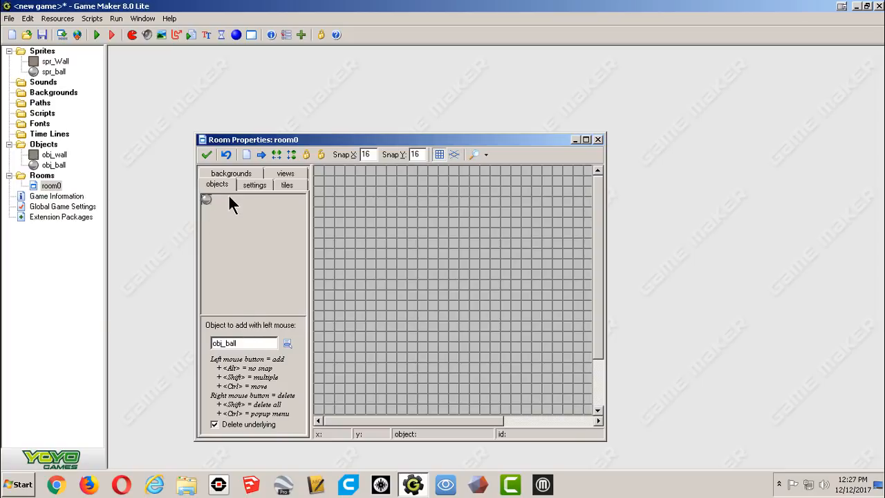
left_click(248, 184)
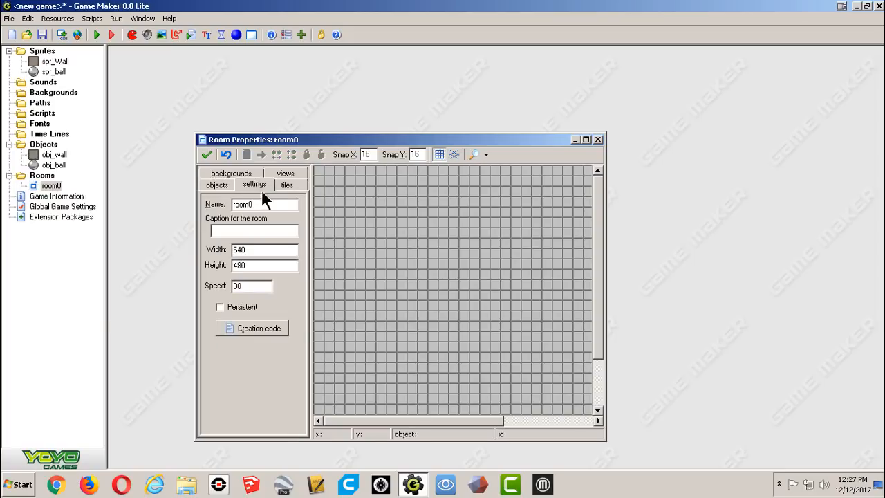
left_click_drag(269, 203, 203, 196)
type("Level 1")
left_click(223, 183)
left_click(287, 184)
left_click(257, 184)
left_click(587, 139)
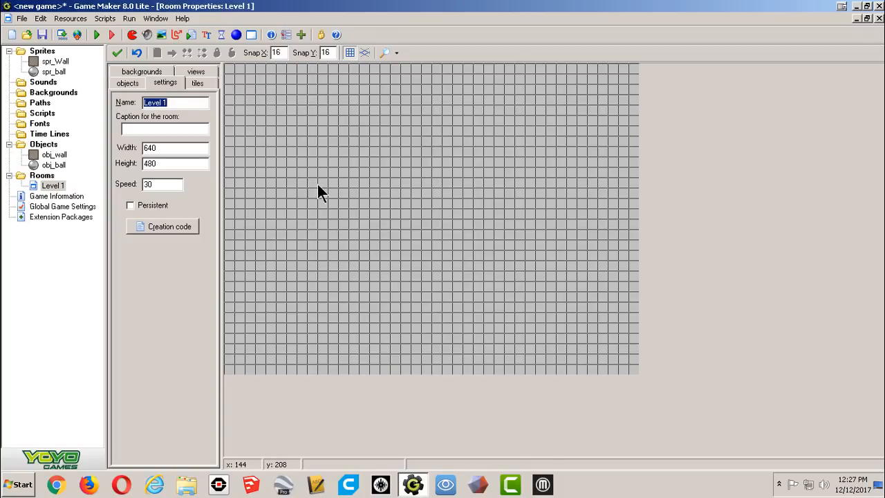
Set the room's grid snap to 32 horizontally and 32 vertically.
left_click(276, 52)
type("32")
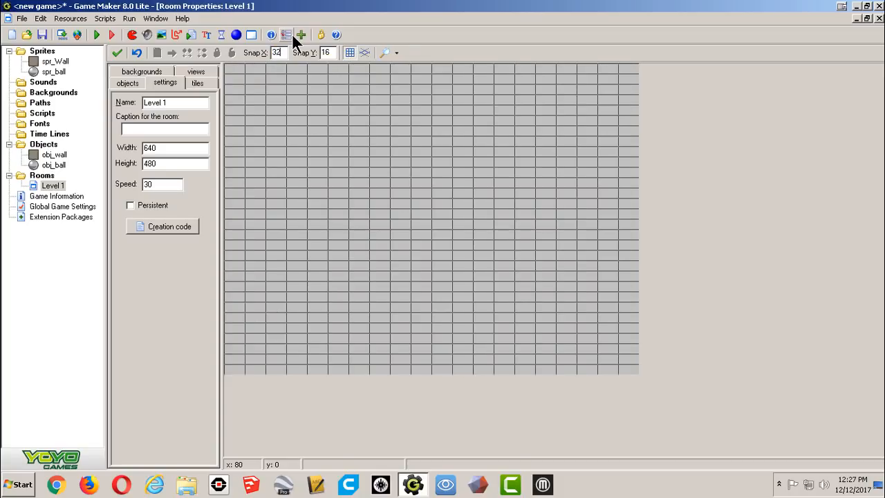
key("Tab")
type("32")
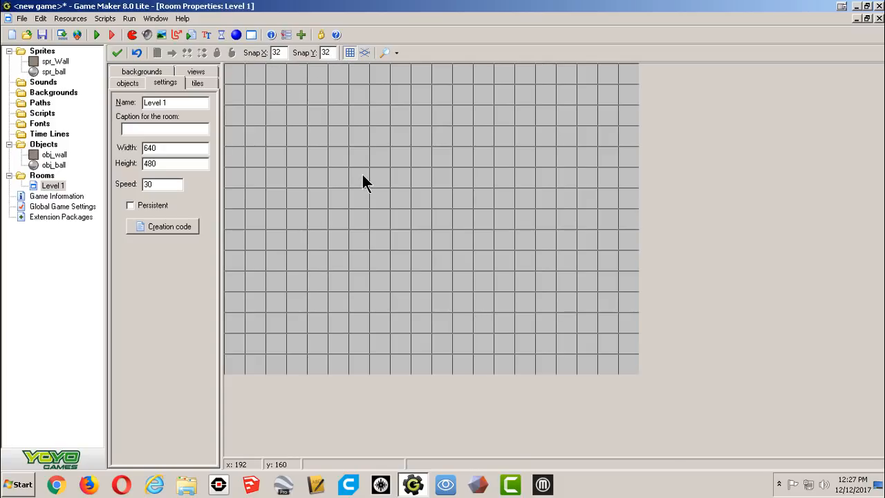
Choose obj_wall as the object to add and place wall blocks down the left edge and along the bottom of the room.
left_click(128, 83)
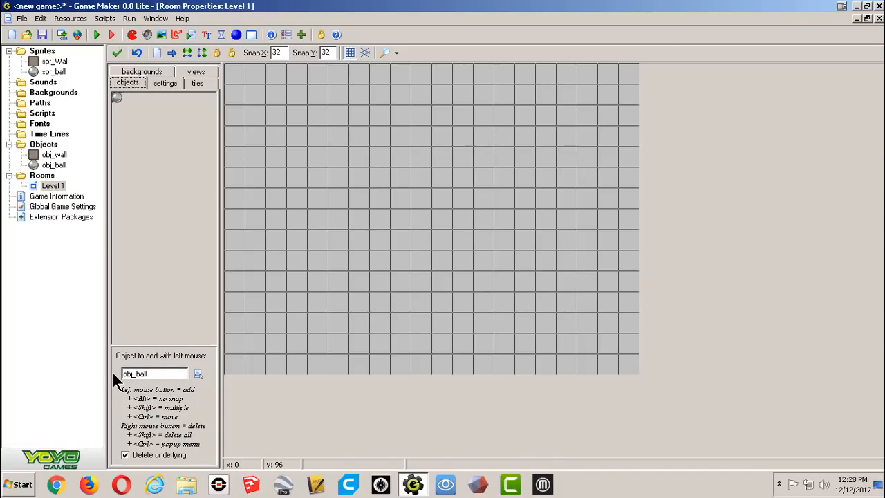
left_click(198, 373)
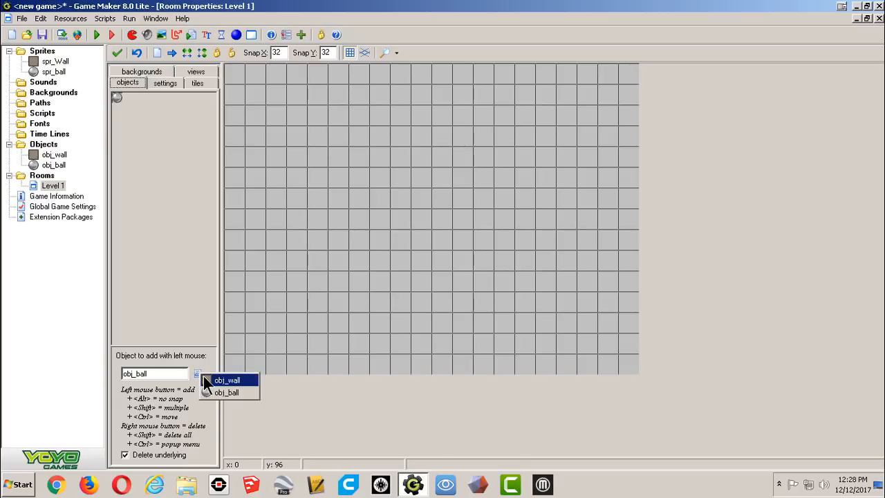
left_click(204, 377)
left_click(237, 77)
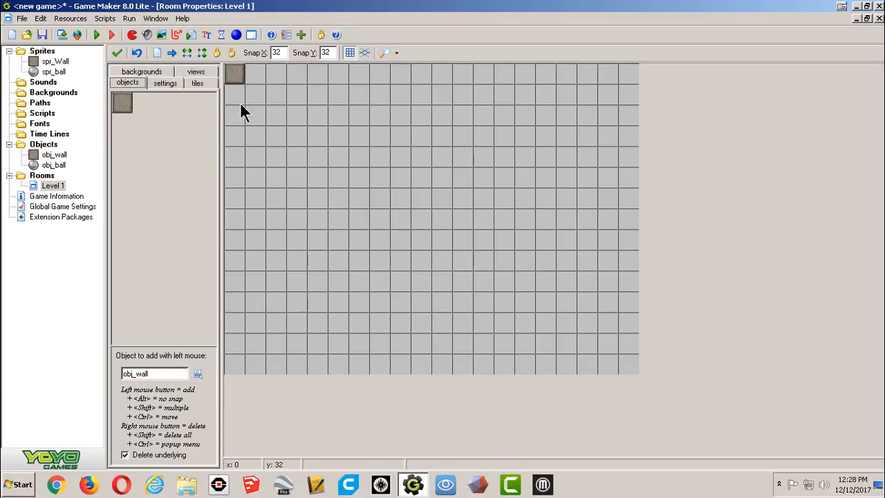
left_click(240, 102)
left_click(240, 122)
left_click(239, 141)
left_click(237, 159)
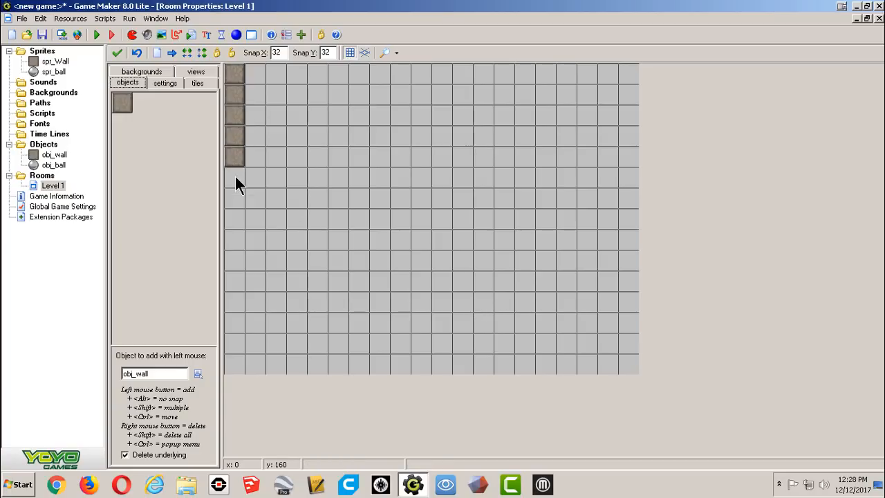
left_click(235, 179)
left_click_drag(229, 201, 234, 219, "shift")
mouse_move(232, 241)
left_mouse_down("shift")
mouse_move(234, 361)
mouse_move(411, 366)
left_mouse_up("shift")
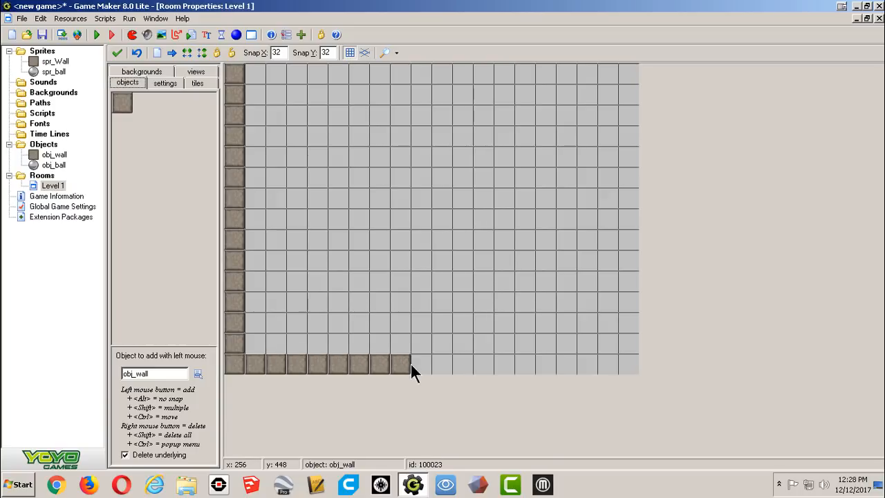
Remove the stray wall blocks and complete the wall border along the right and top edges of the room.
mouse_move(495, 368)
left_mouse_down("shift")
mouse_move(506, 325)
mouse_move(311, 302)
mouse_move(316, 217)
mouse_move(482, 277)
mouse_move(306, 138)
mouse_move(547, 118)
mouse_move(430, 84)
left_mouse_up("shift")
right_click(468, 96)
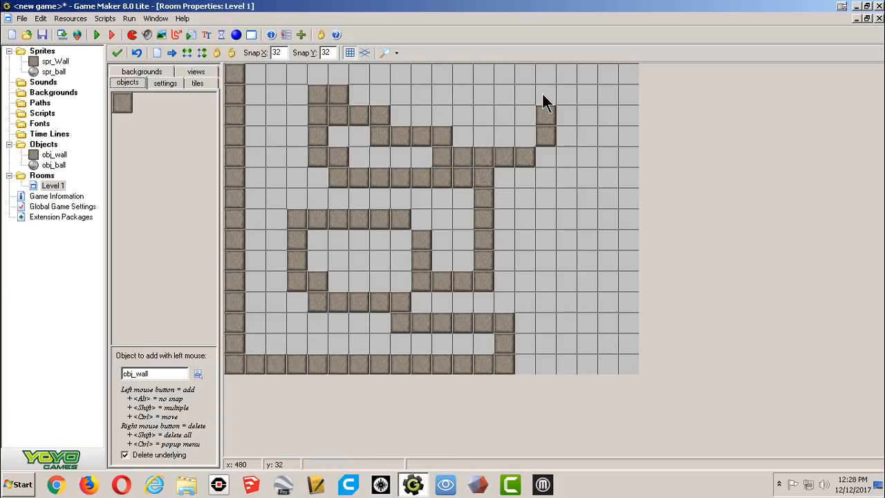
mouse_move(543, 96)
right_mouse_down("shift")
mouse_move(511, 151)
mouse_move(355, 96)
mouse_move(322, 114)
mouse_move(392, 178)
mouse_move(323, 182)
right_mouse_up("shift")
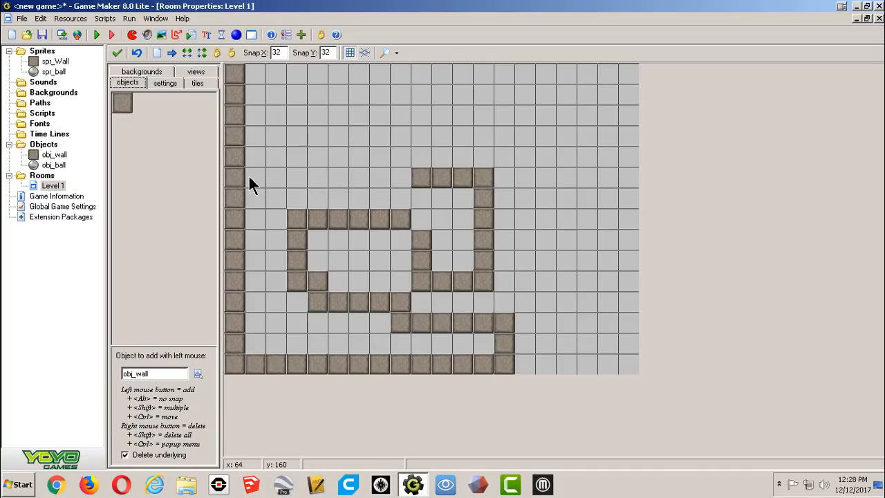
left_click(315, 191)
left_click_drag(315, 188, 318, 184)
mouse_move(331, 178)
right_mouse_down("shift")
mouse_move(465, 182)
mouse_move(484, 258)
mouse_move(282, 216)
mouse_move(278, 253)
mouse_move(326, 285)
mouse_move(524, 360)
right_mouse_up("shift")
mouse_move(525, 371)
left_mouse_down("shift")
mouse_move(578, 373)
mouse_move(632, 357)
mouse_move(626, 81)
mouse_move(248, 73)
left_mouse_up("shift")
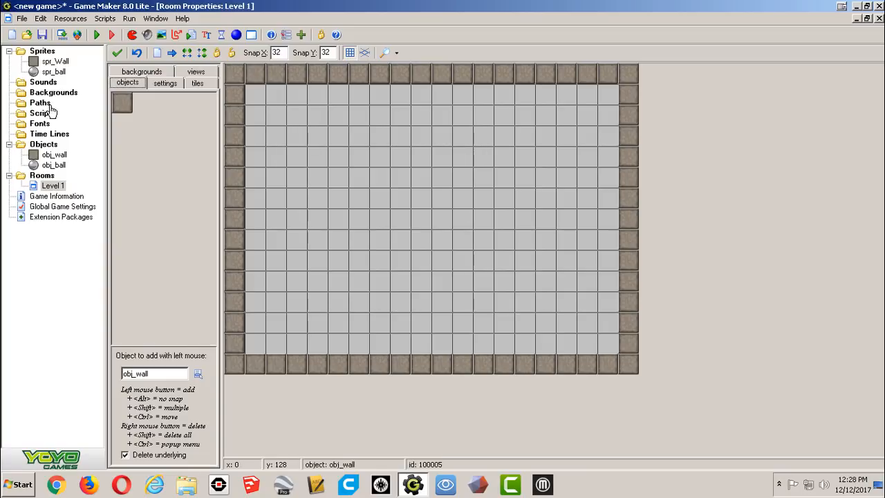
Reopen spr_Wall, center its origin, and confirm the sprite.
double_click(55, 62)
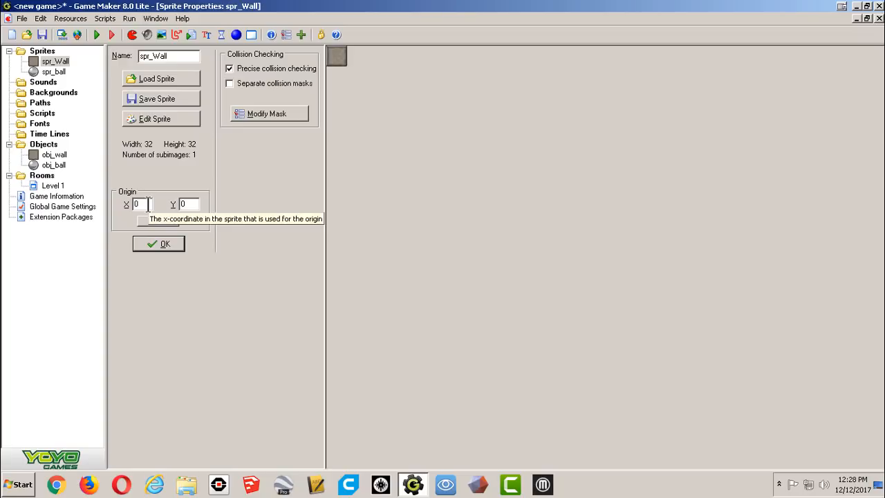
double_click(52, 185)
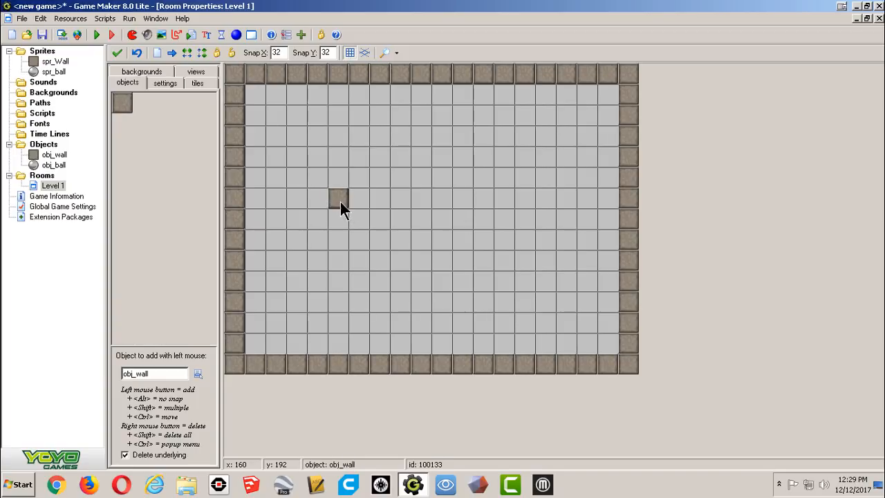
double_click(56, 61)
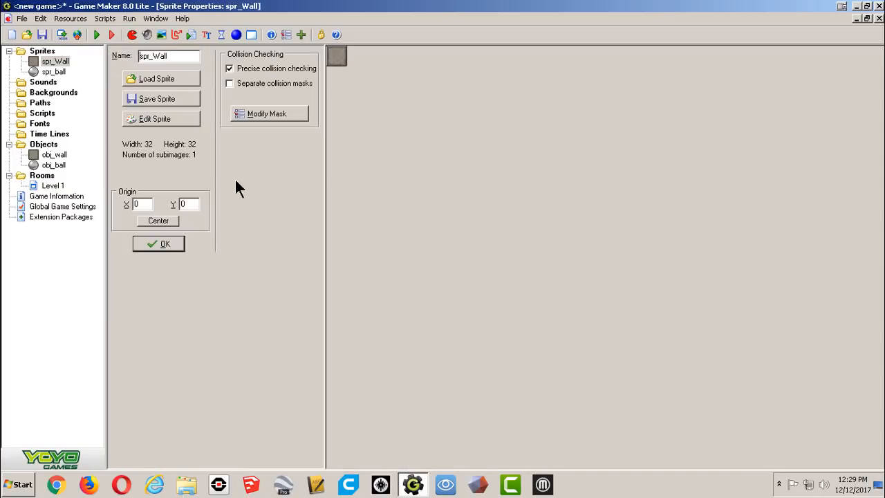
left_click(155, 221)
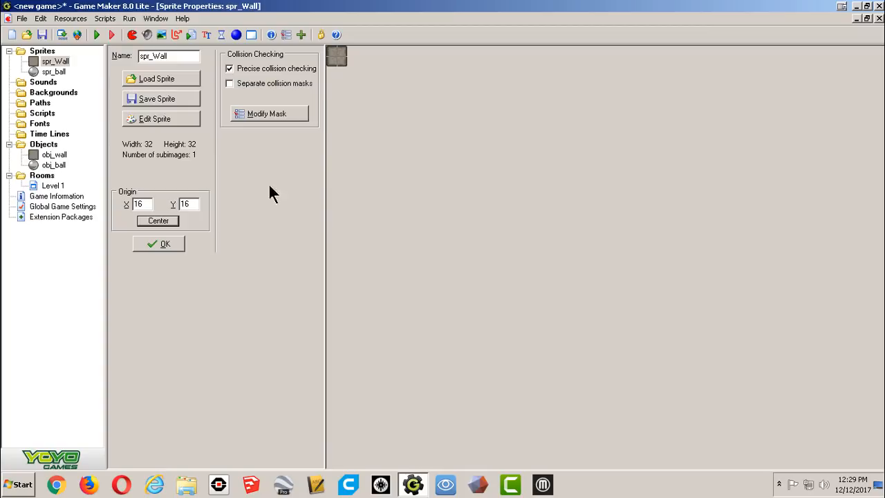
left_click(158, 244)
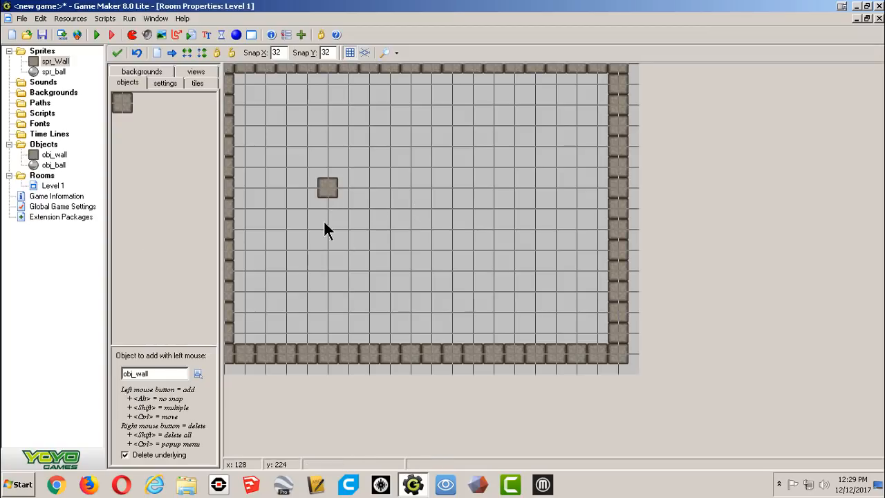
Place several wall blocks inside the room's interior.
left_click(391, 235)
left_click(434, 275)
left_click(369, 166)
left_click(434, 146)
left_click(434, 166)
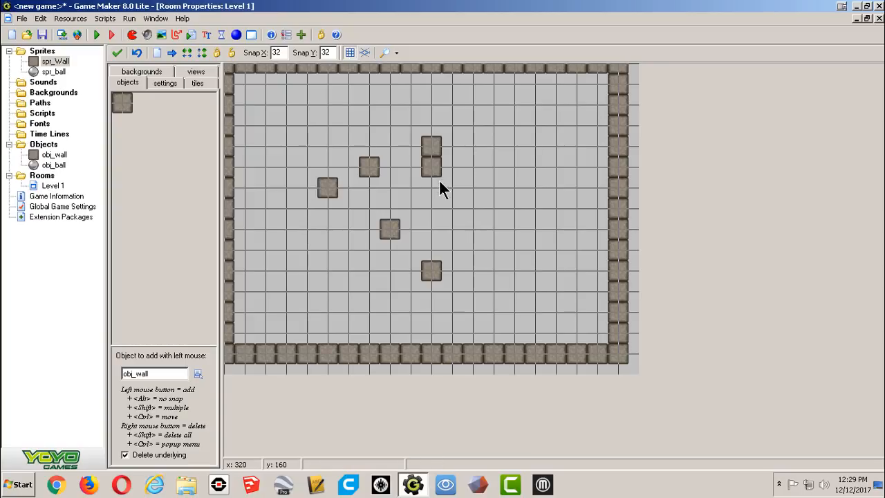
left_click(434, 188)
left_click(411, 229)
left_click(431, 208)
left_click(432, 231)
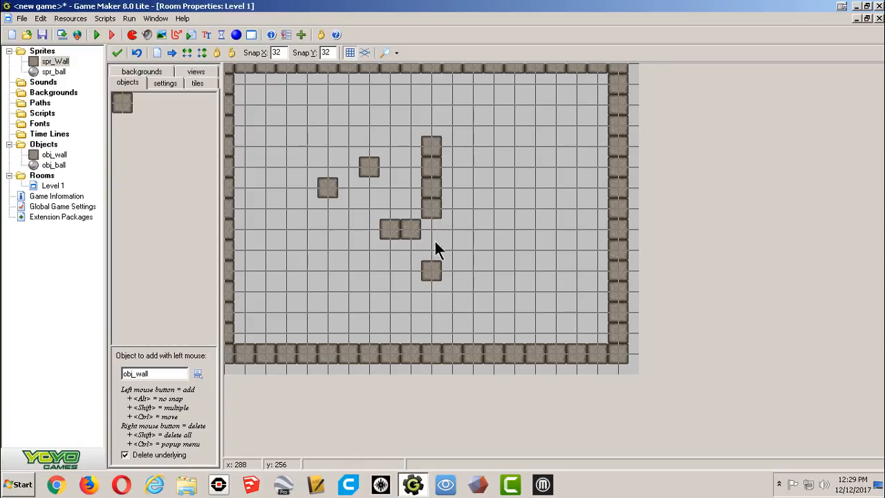
left_click(452, 231)
left_click(493, 148)
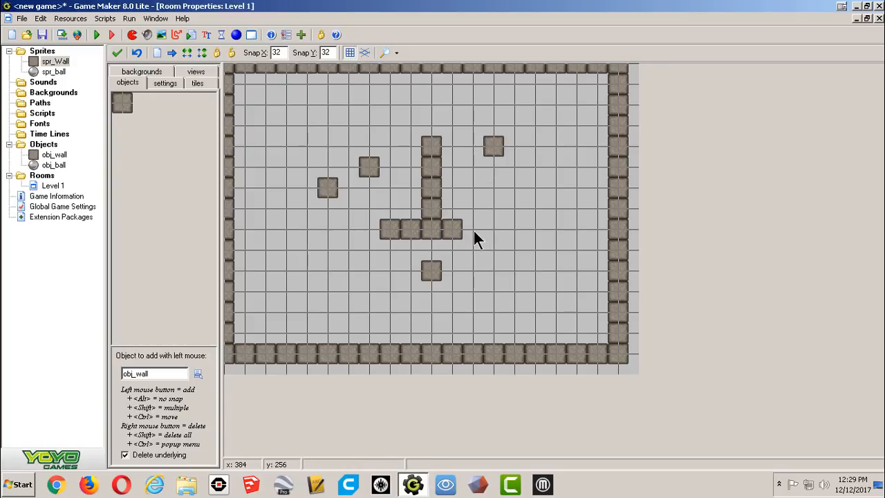
left_click(473, 231)
left_click(390, 85)
left_click(369, 127)
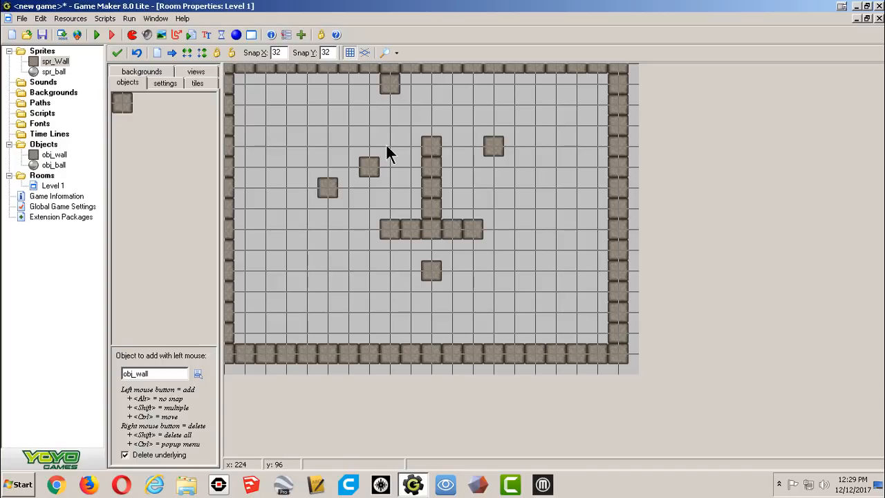
Delete every wall block from inside the room, leaving only the border.
right_click(387, 84)
right_click(369, 125)
right_click(369, 167)
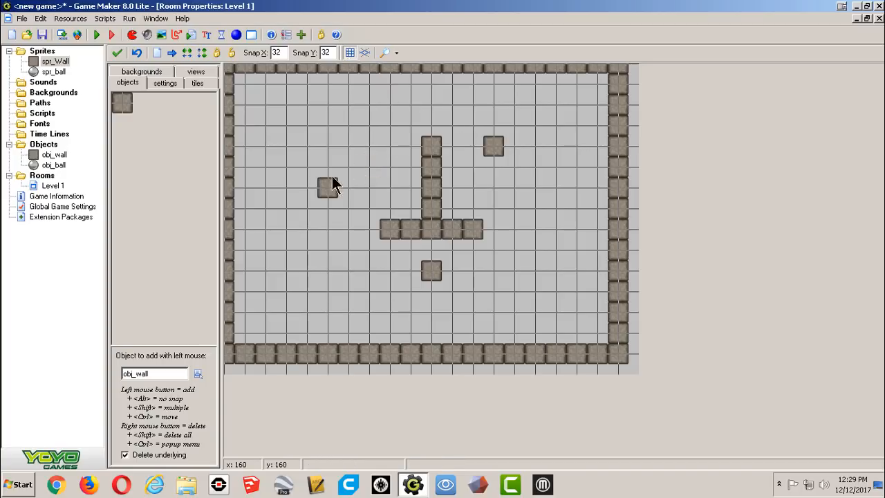
right_click(331, 185)
right_click(407, 227)
mouse_move(405, 223)
right_mouse_down()
mouse_move(431, 163)
mouse_move(388, 222)
mouse_move(452, 235)
mouse_move(481, 149)
right_mouse_up()
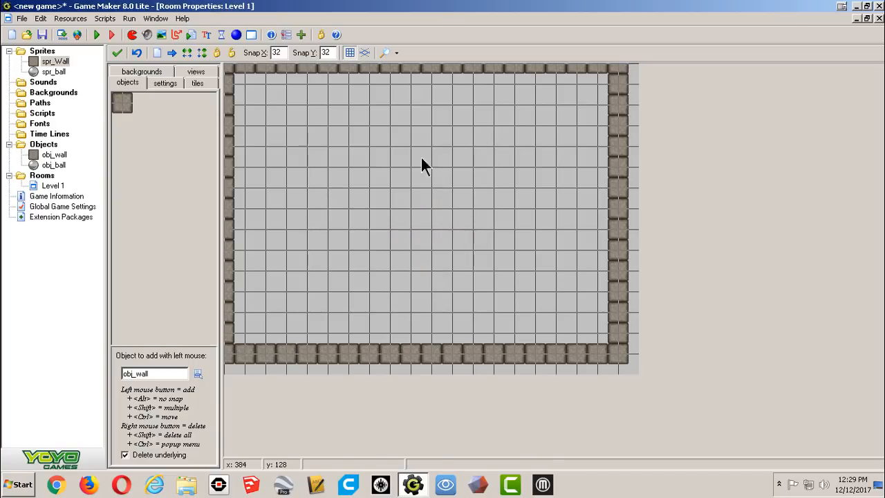
Reopen spr_Wall, set its origin to X 0 and Y 0, and confirm the sprite.
double_click(56, 62)
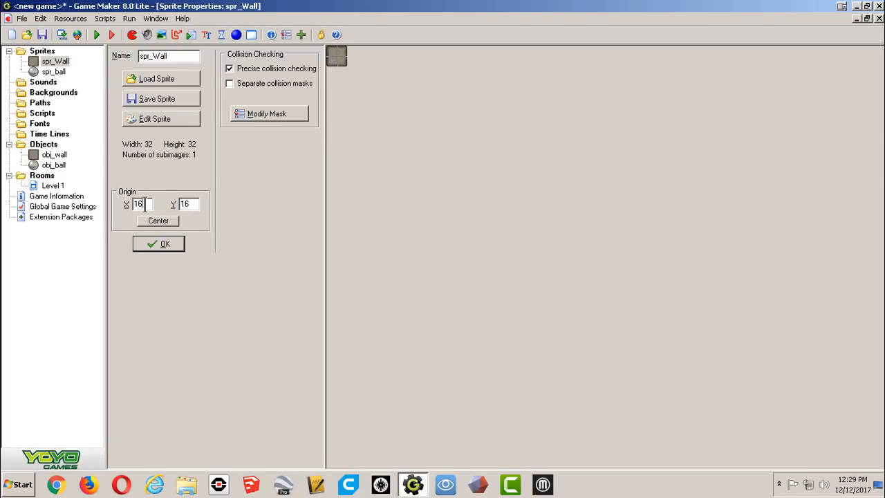
left_click_drag(144, 205, 120, 210)
type("0")
key("Tab")
type("0")
left_click(159, 242)
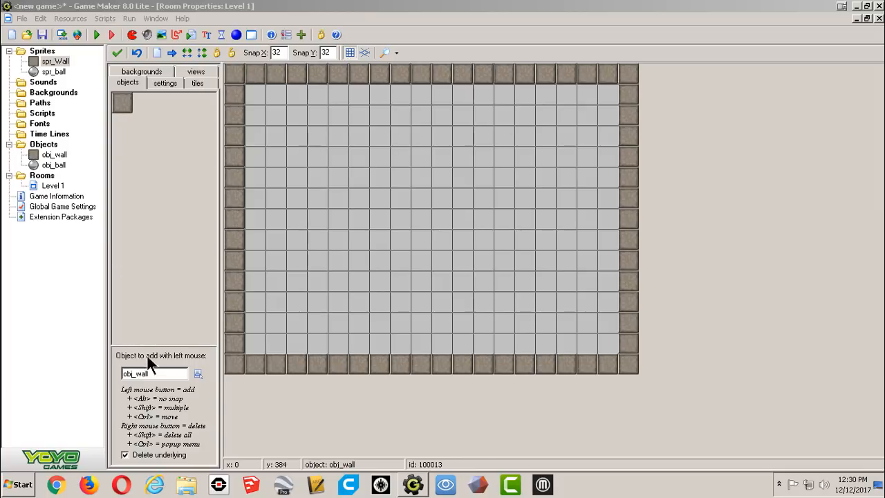
Switch the object to add to obj_ball, place three balls inside the room, and close the room.
left_click(197, 373)
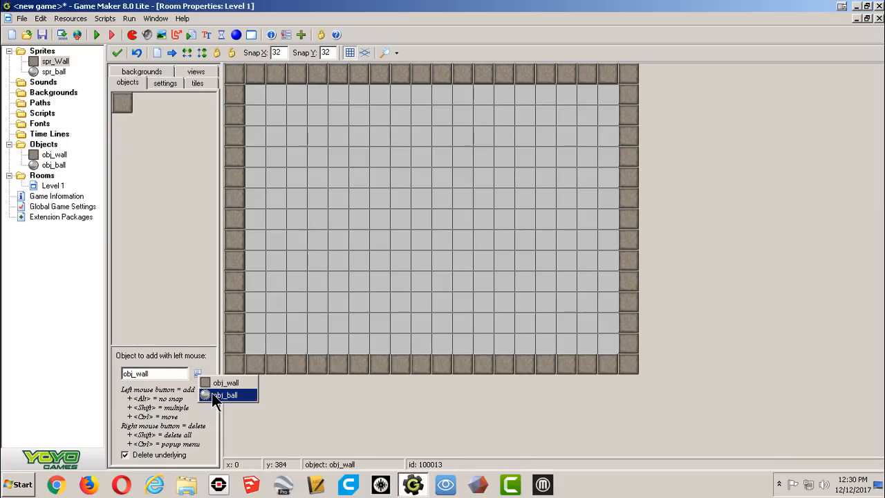
left_click(211, 393)
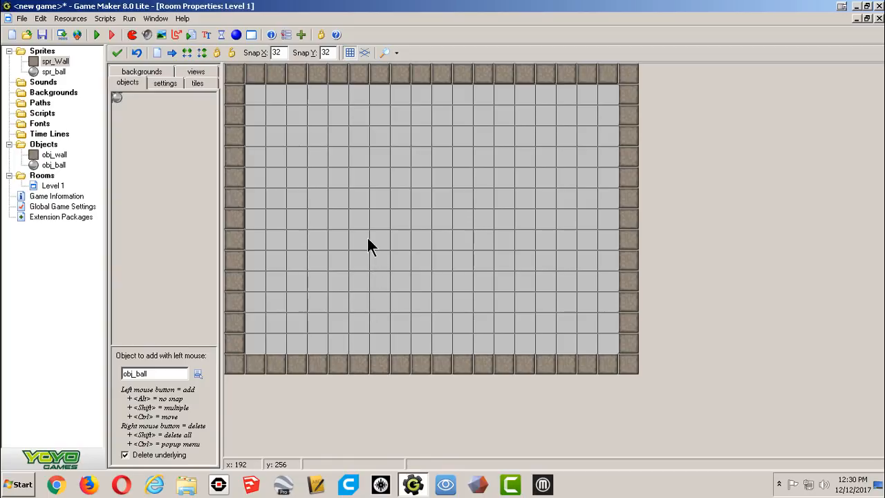
left_click(334, 239)
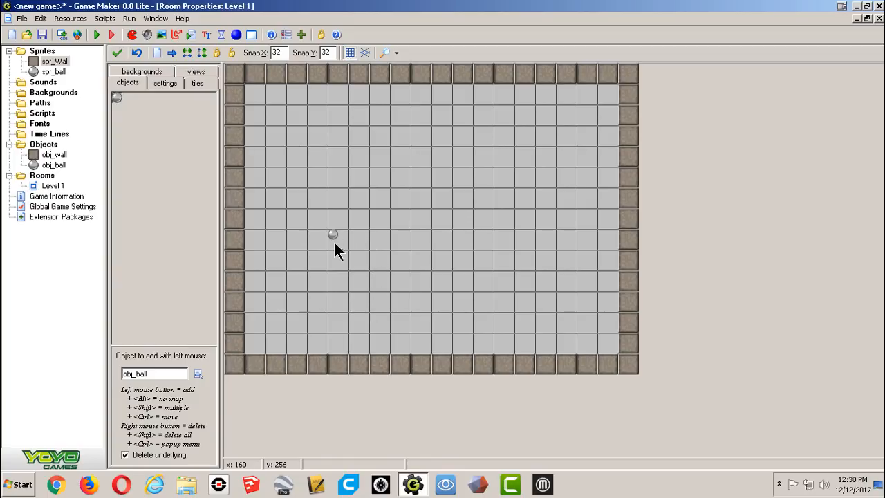
left_click(418, 158)
left_click(463, 238)
left_click(114, 53)
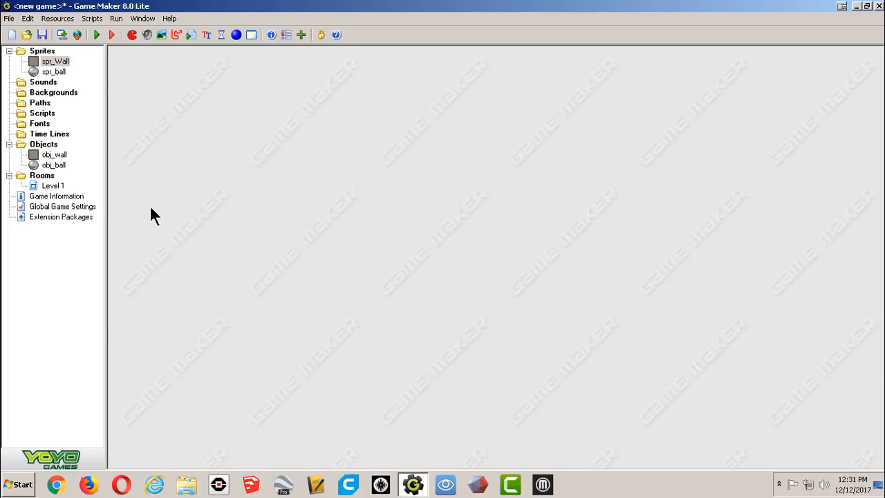
Open obj_wall, make it solid, and confirm the object.
double_click(60, 156)
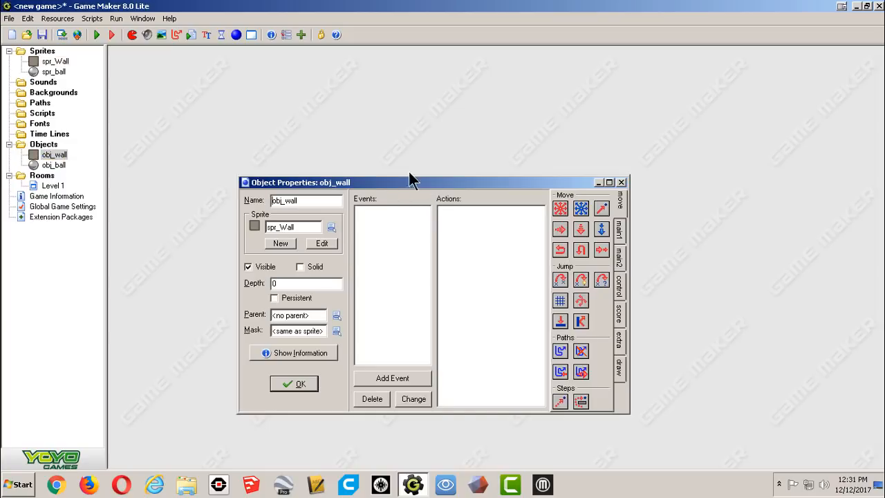
left_click_drag(429, 182, 407, 119)
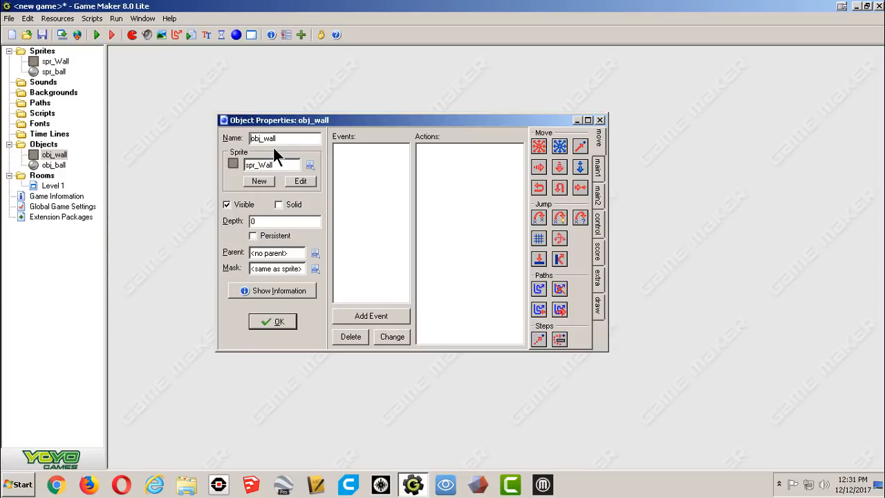
left_click(279, 205)
left_click(278, 326)
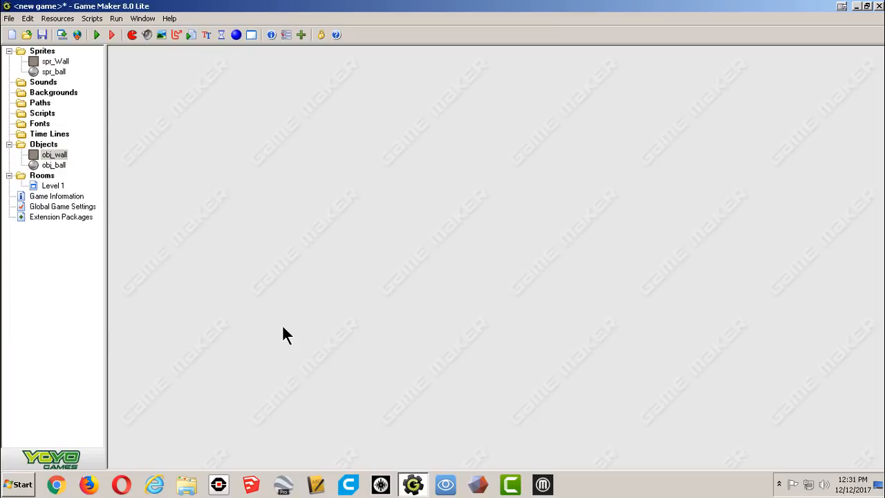
Give obj_ball a collision event with obj_wall that bounces against solid objects.
double_click(53, 164)
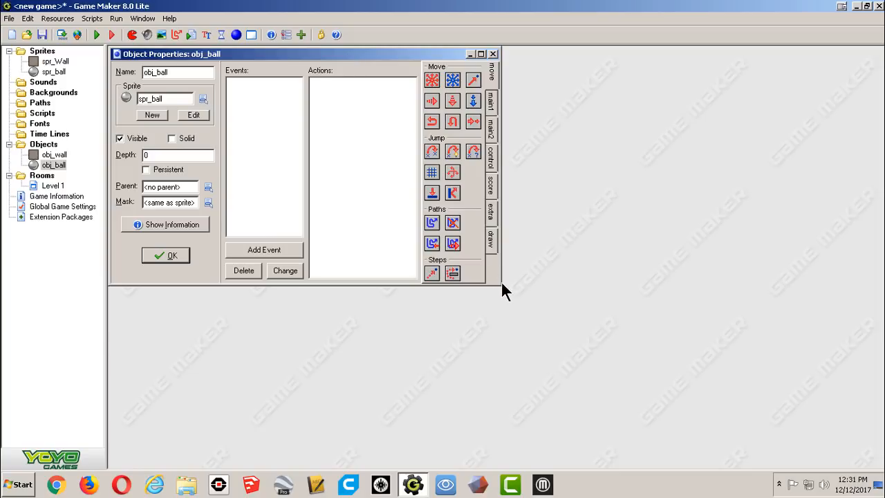
left_click_drag(504, 285, 637, 391)
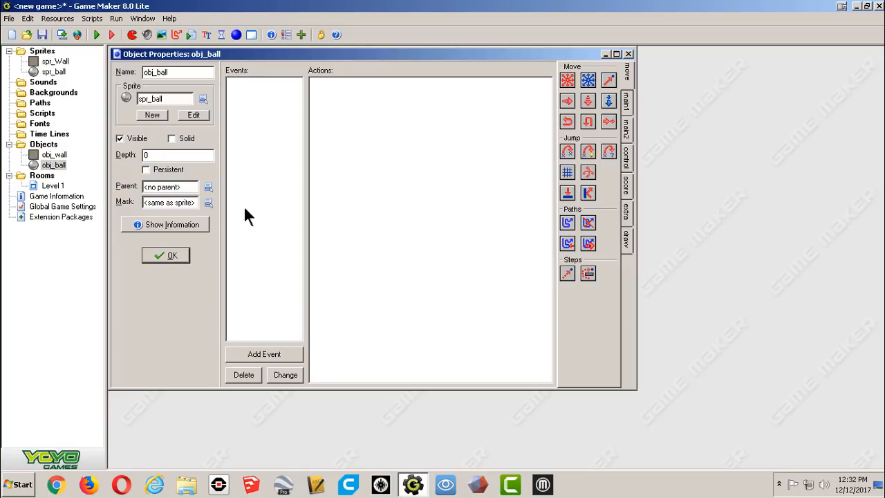
left_click(259, 358)
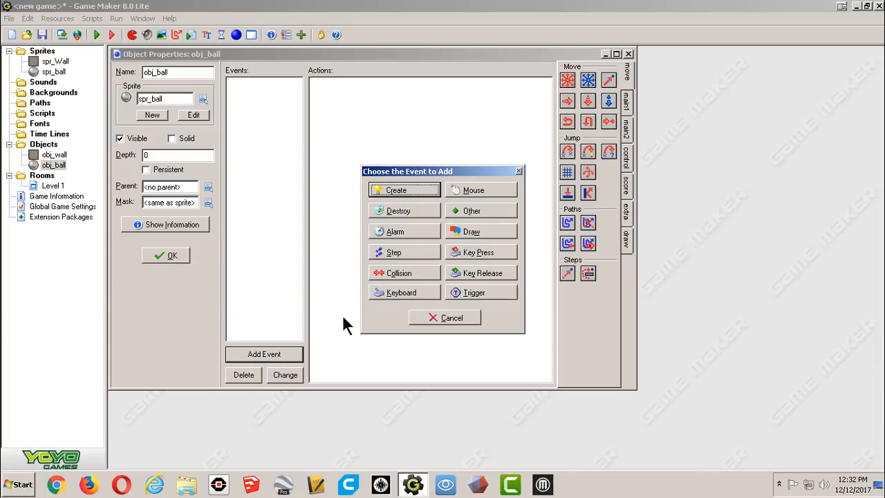
left_click(403, 272)
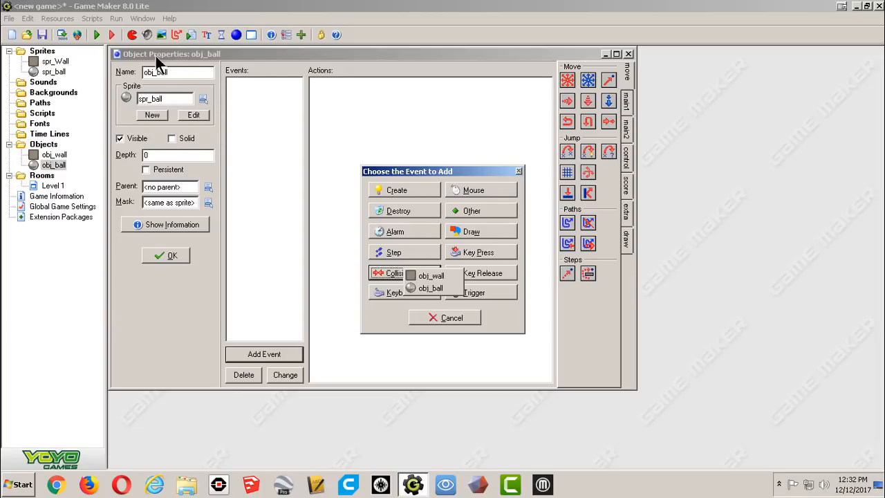
left_click(419, 274)
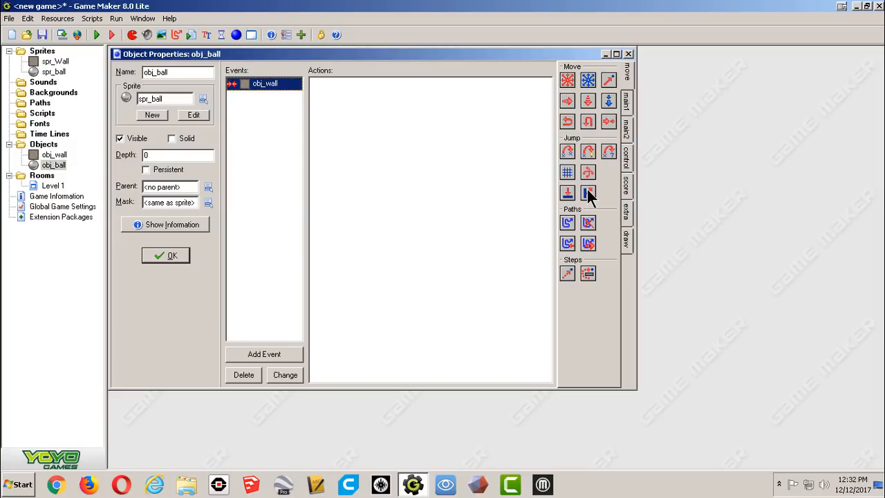
left_click_drag(587, 194, 344, 109)
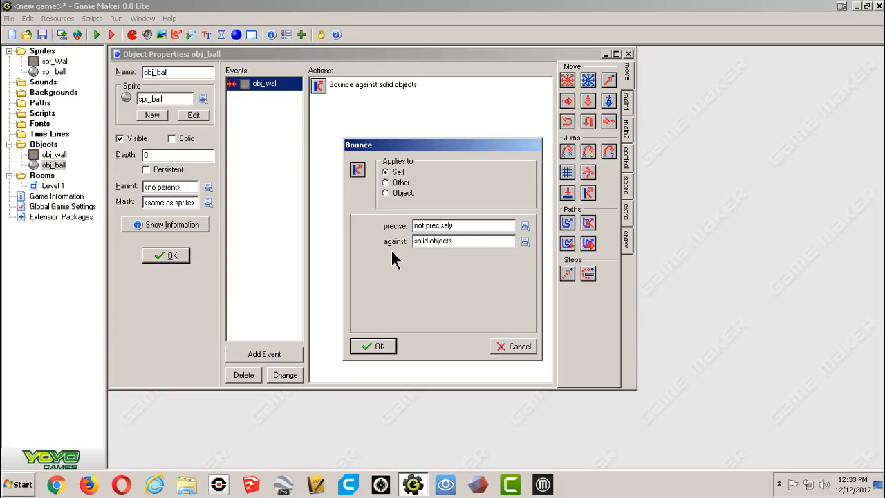
left_click(381, 345)
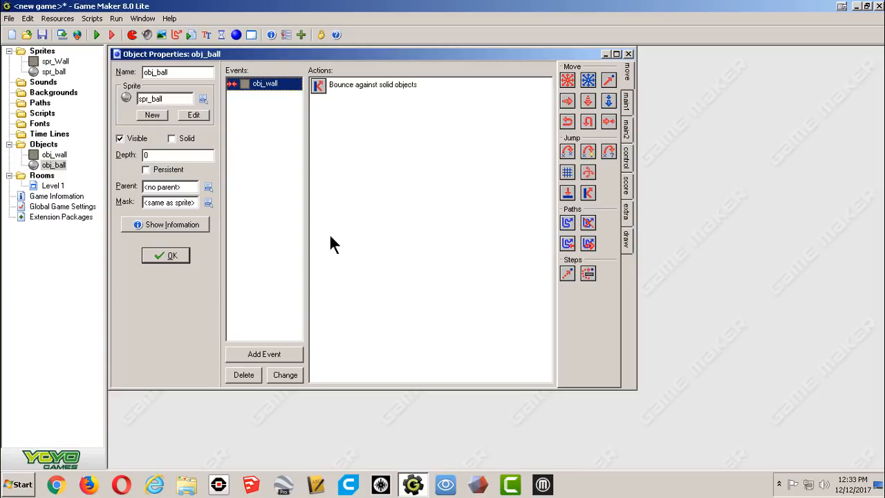
Add a Create event to obj_ball that starts moving in the diagonal directions at speed 5, and confirm the object.
double_click(49, 185)
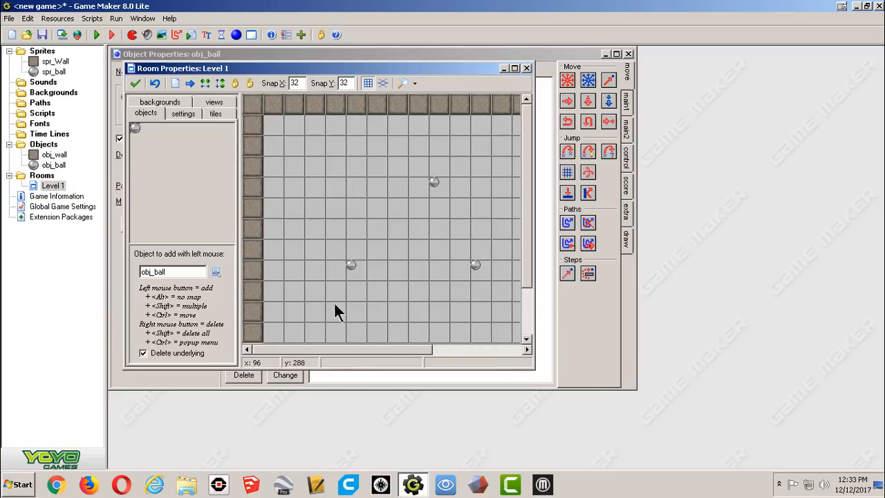
left_click(526, 67)
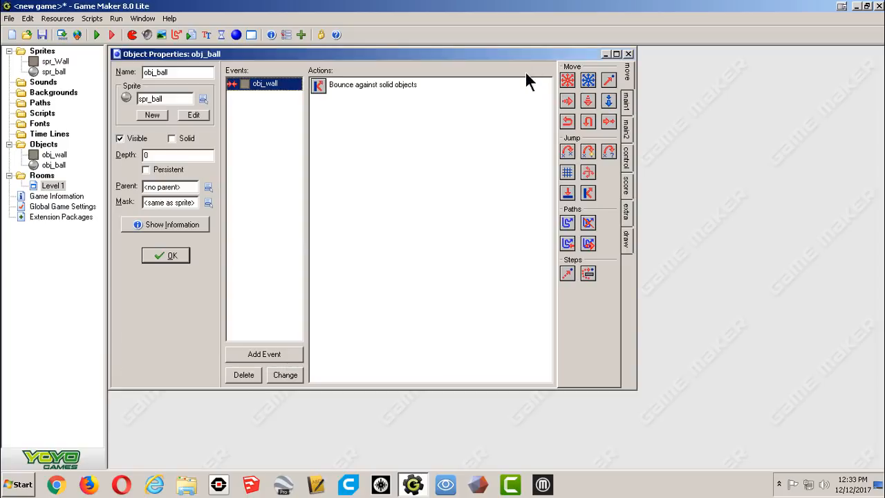
left_click(280, 354)
left_click(393, 193)
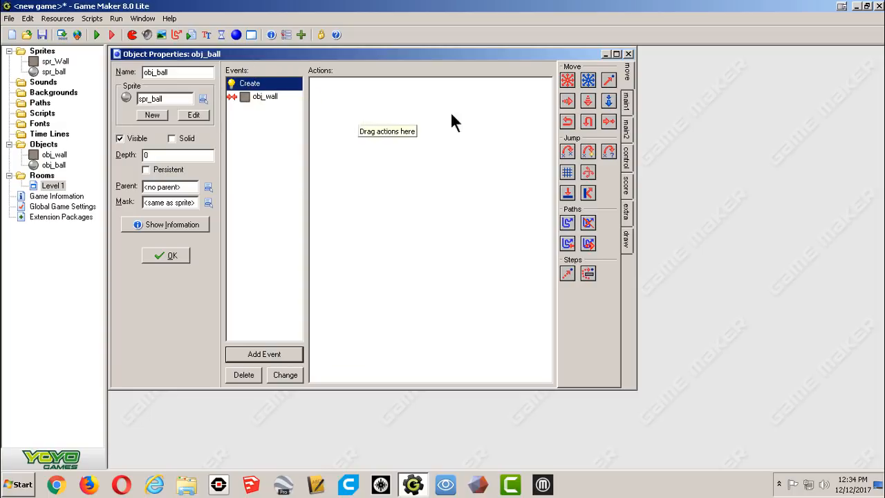
left_click_drag(571, 75, 478, 113)
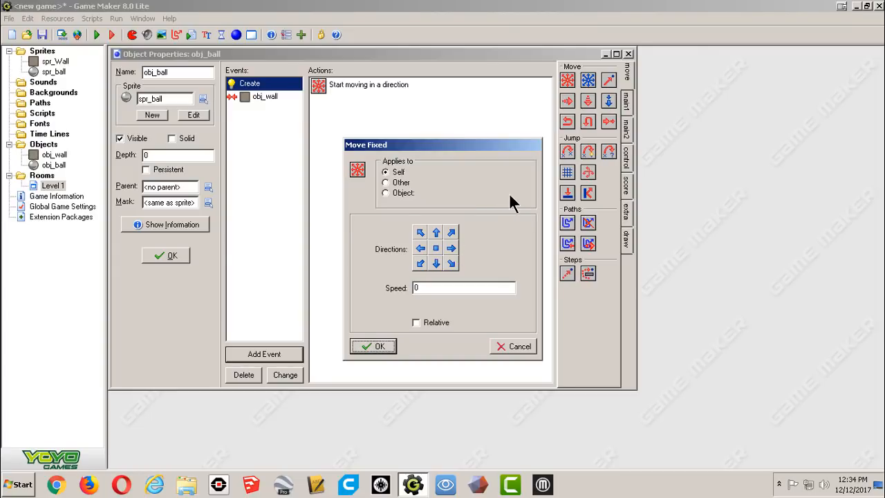
left_click(419, 233)
left_click(451, 233)
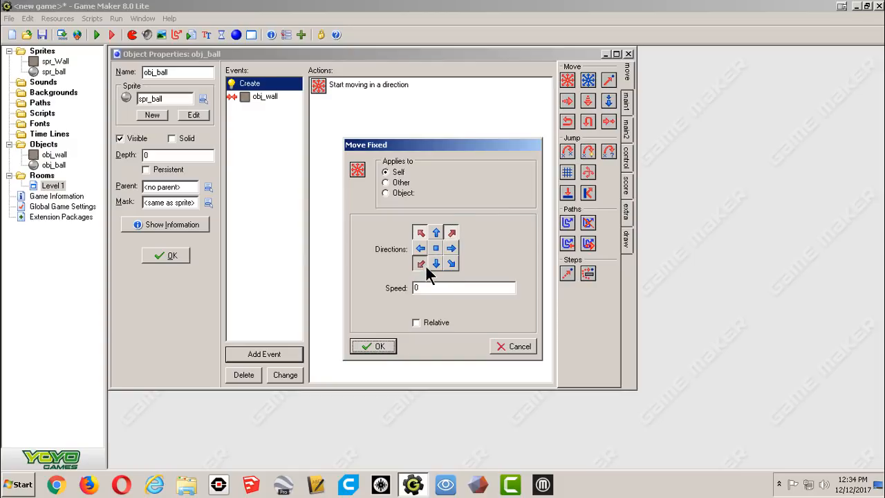
left_click(454, 267)
left_click_drag(449, 288, 389, 286)
type("5")
left_click(380, 346)
left_click(173, 256)
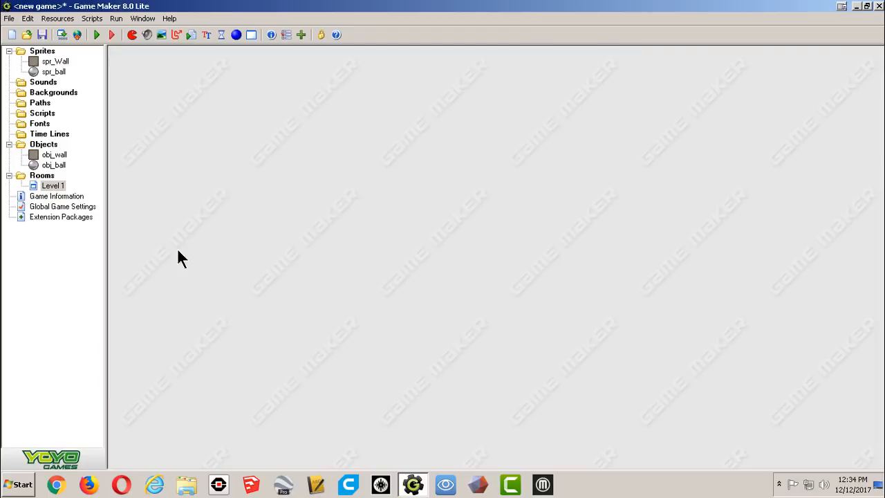
Run the game to test the bouncing balls, then close the game window.
left_click(96, 35)
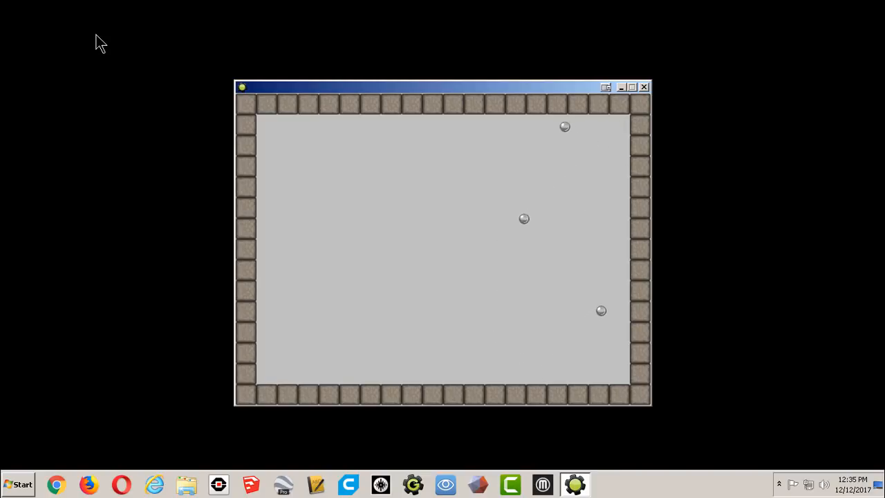
left_click(644, 87)
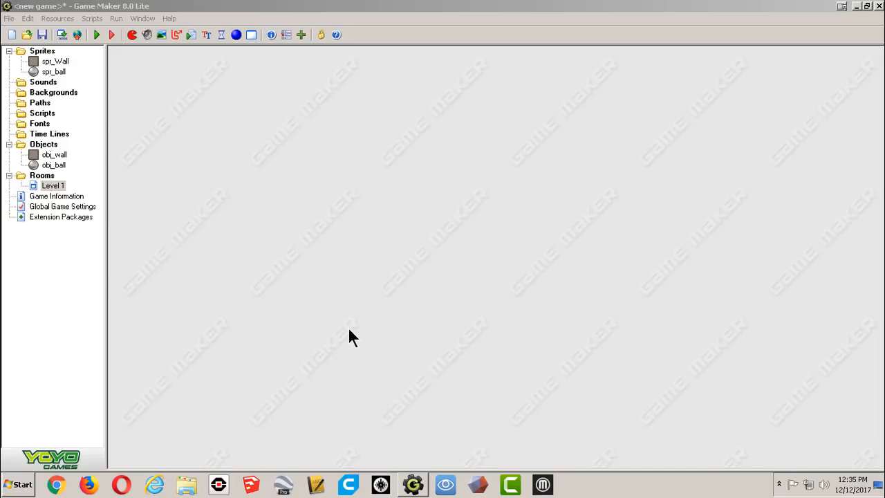
Open obj_ball and add a collision event with obj_ball that bounces against all objects.
left_click(53, 165)
double_click(54, 166)
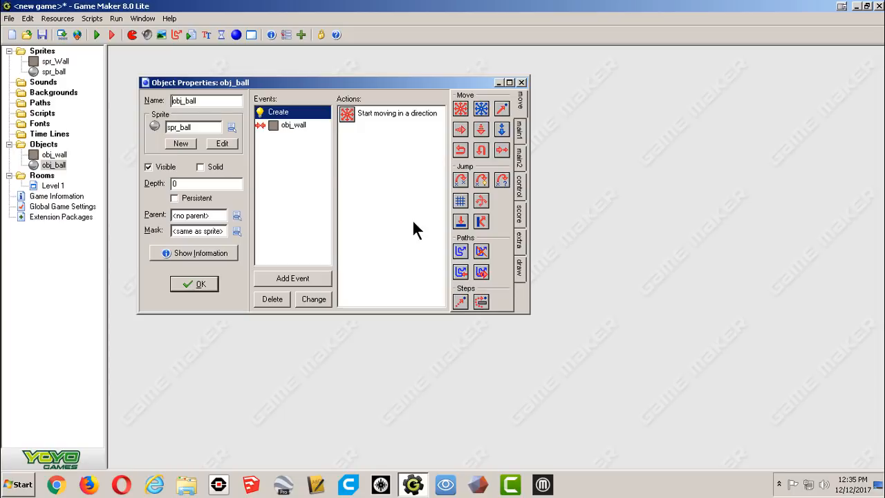
left_click(293, 277)
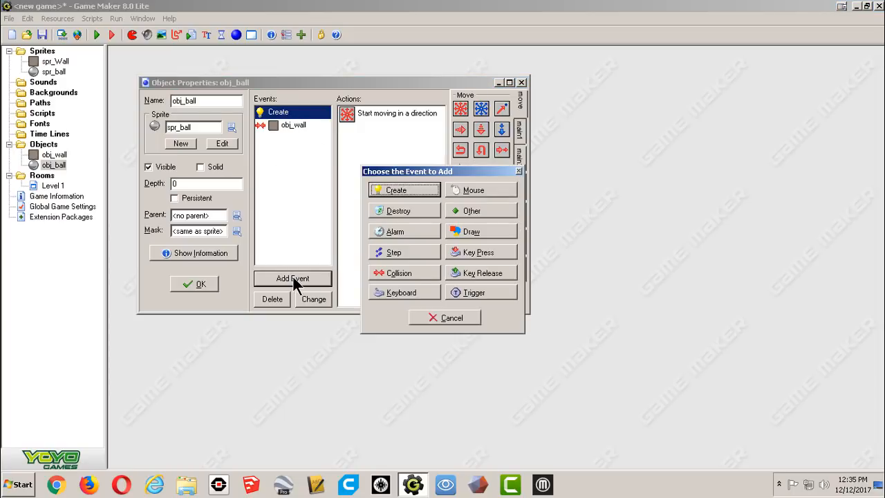
left_click(415, 271)
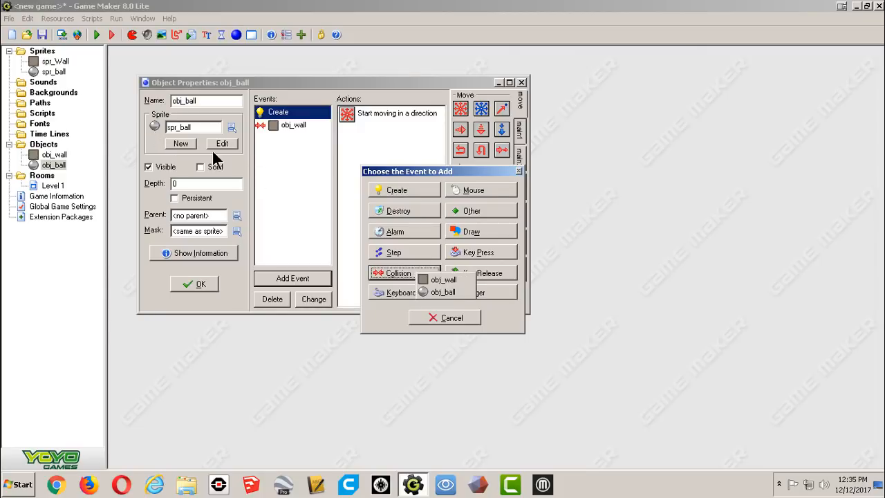
left_click(441, 293)
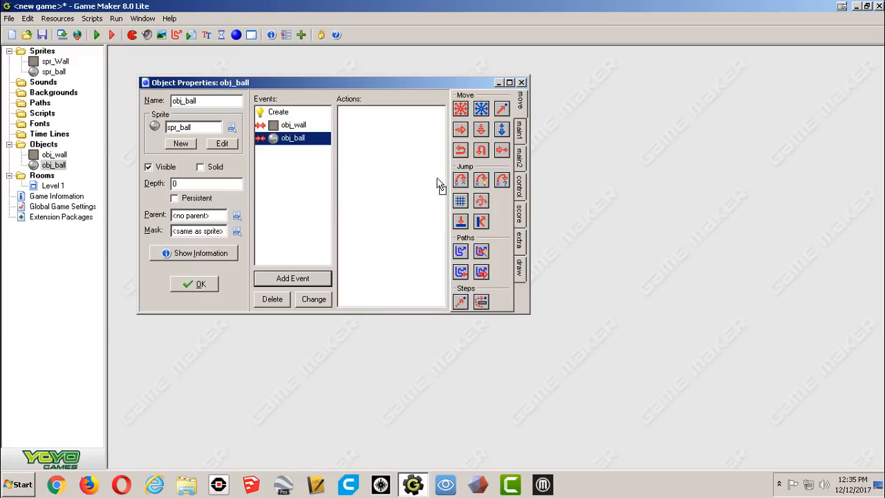
left_click_drag(439, 185, 367, 129)
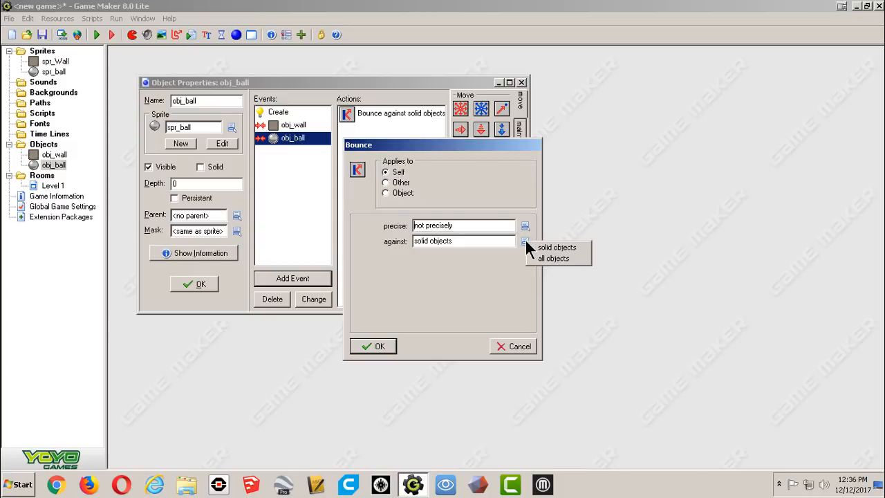
left_click(539, 260)
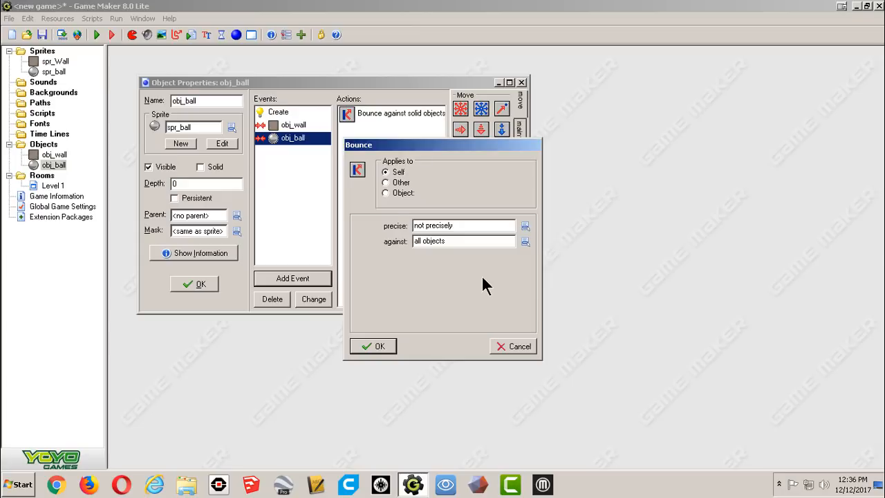
left_click(373, 345)
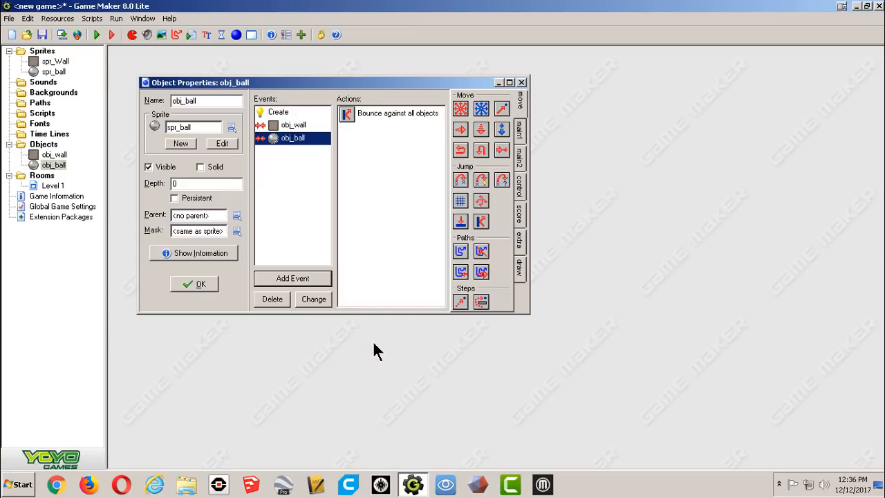
left_click(357, 115)
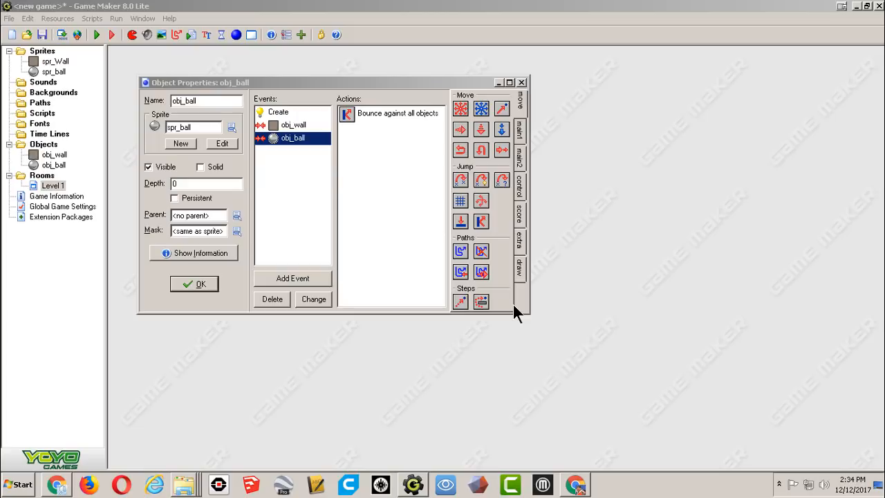
Open the Level 1 room, place about six more obj_ball instances inside the walls, and confirm the room.
double_click(52, 185)
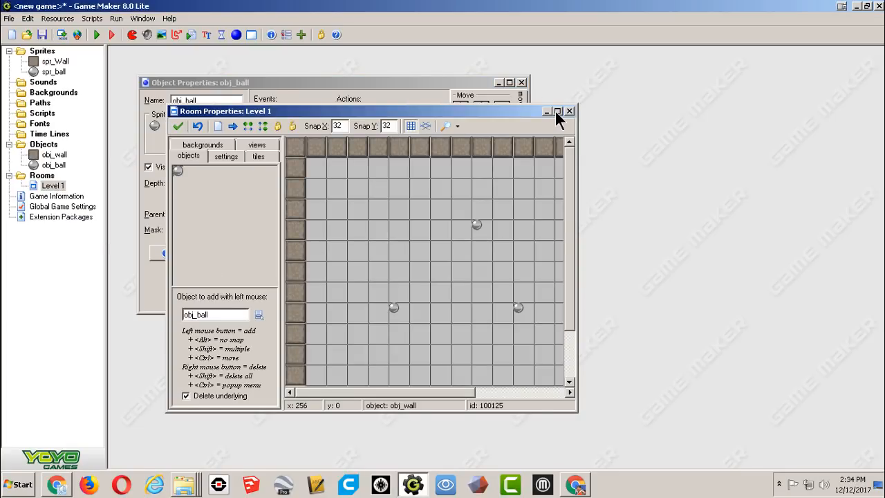
left_click(557, 112)
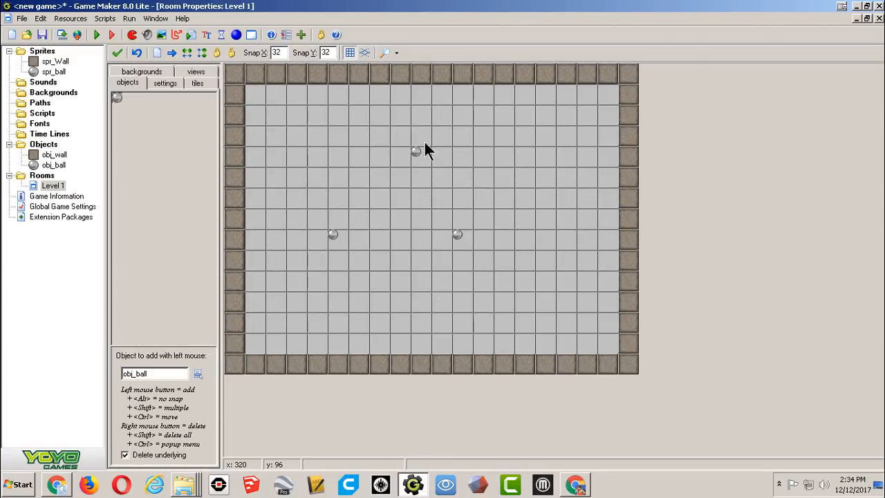
left_click(198, 373)
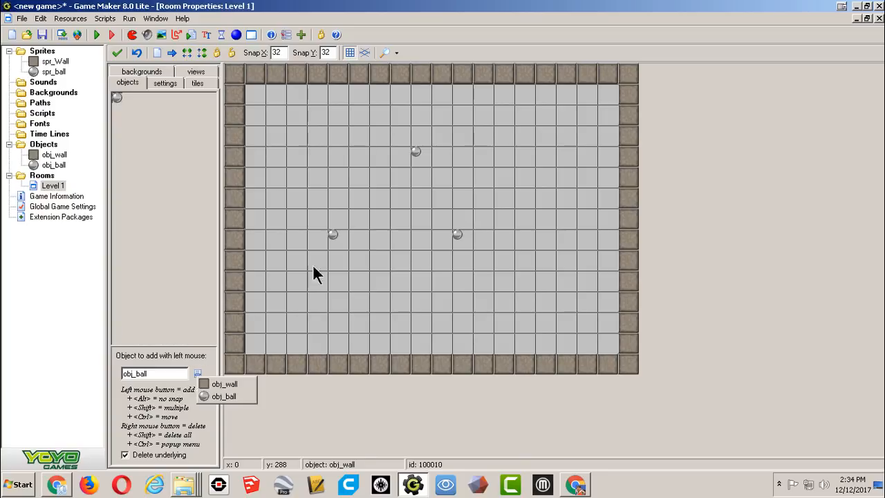
left_click(373, 199)
left_click(374, 193)
left_click(395, 276)
left_click(477, 172)
left_click(508, 286)
left_click(355, 299)
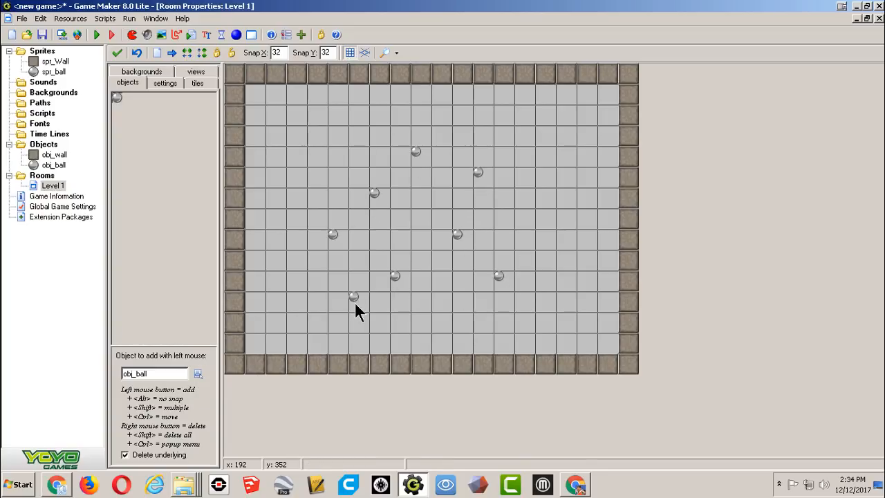
left_click(272, 276)
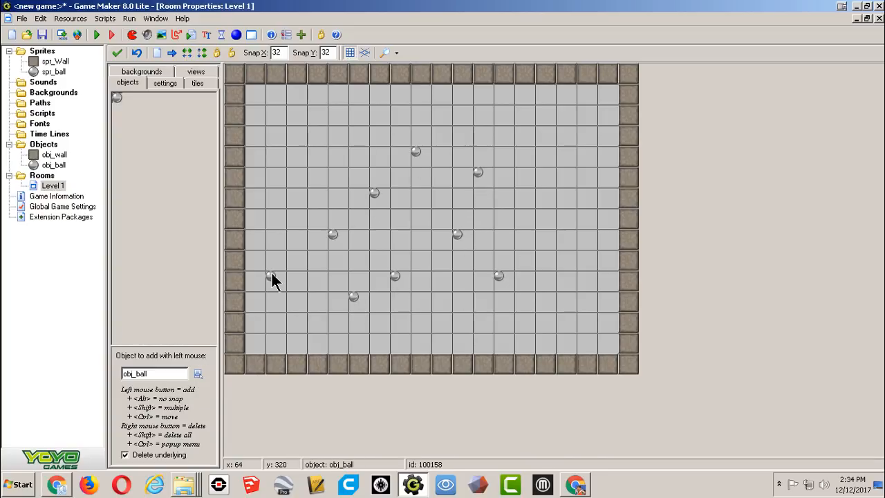
left_click(117, 54)
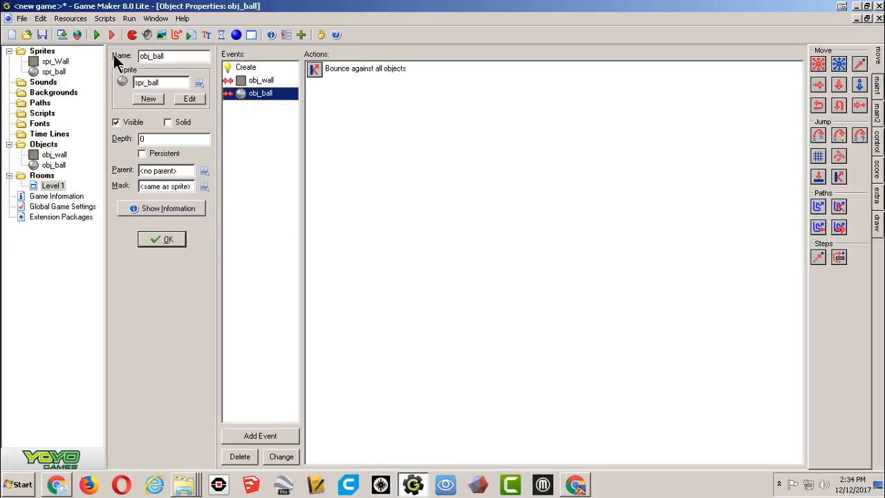
In obj_ball's collision with obj_ball, add a relative Move Fixed action in diagonal directions at speed 2.
left_click(56, 165)
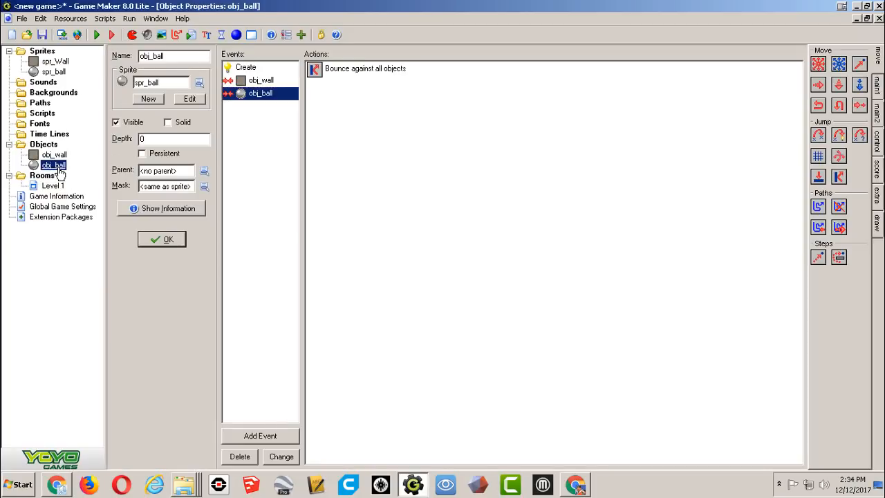
left_click(361, 70)
double_click(361, 70)
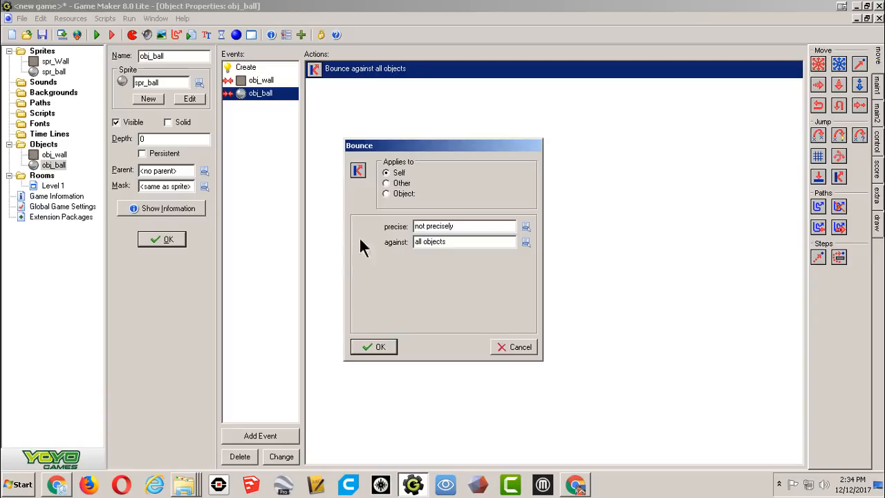
left_click(380, 347)
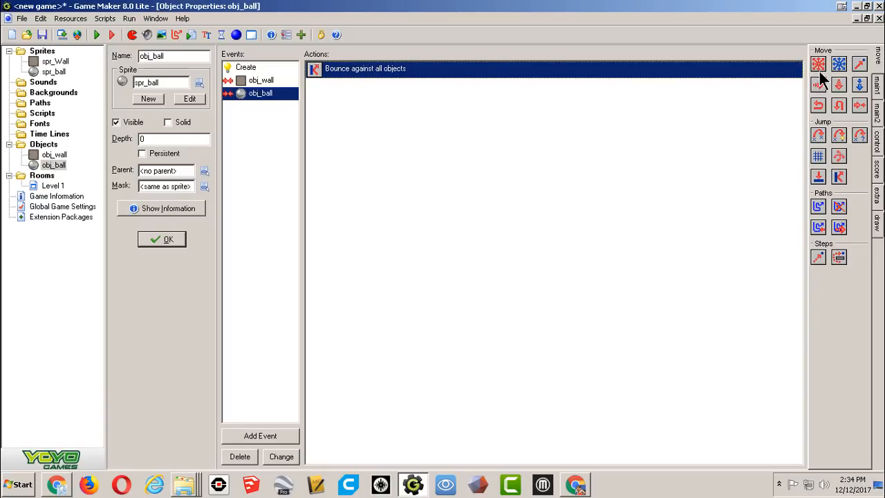
left_click_drag(408, 158, 409, 158)
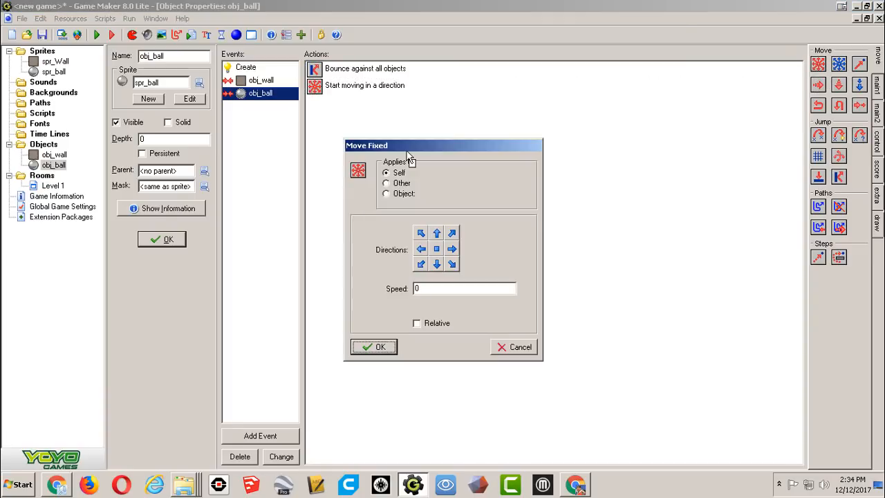
left_click(421, 233)
left_click(453, 263)
left_click(453, 234)
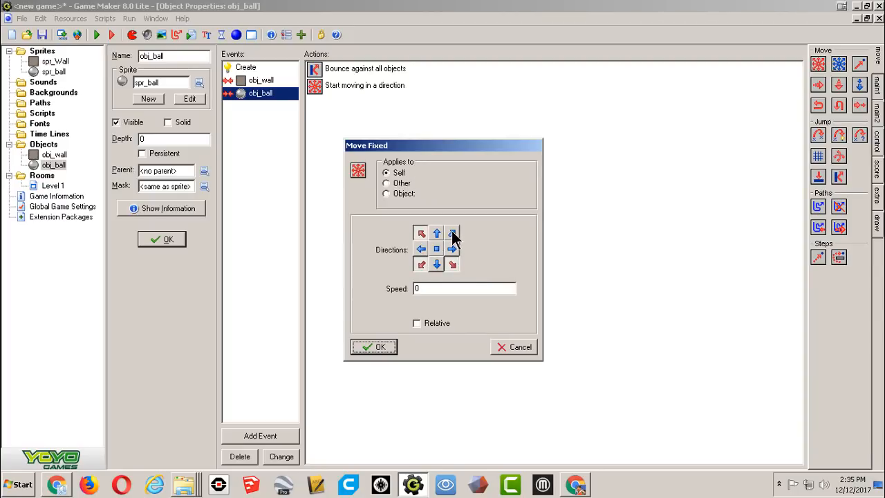
left_click_drag(435, 292, 404, 291)
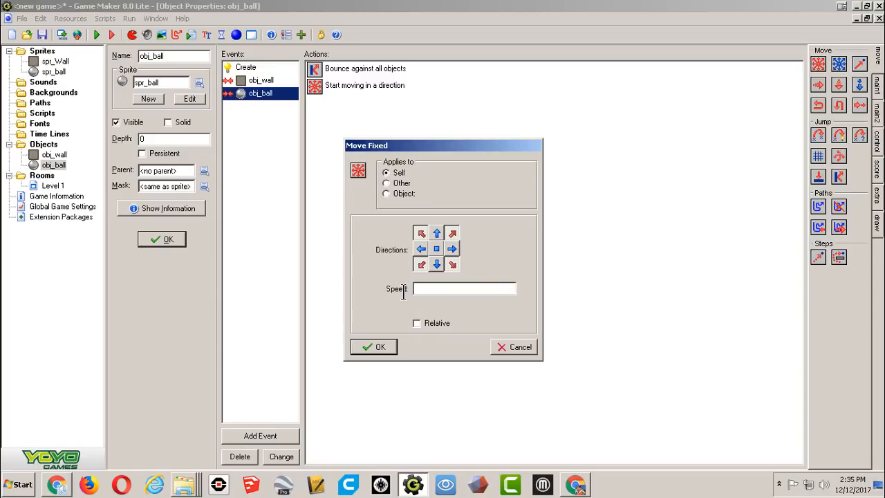
type("2")
left_click(416, 323)
left_click(376, 346)
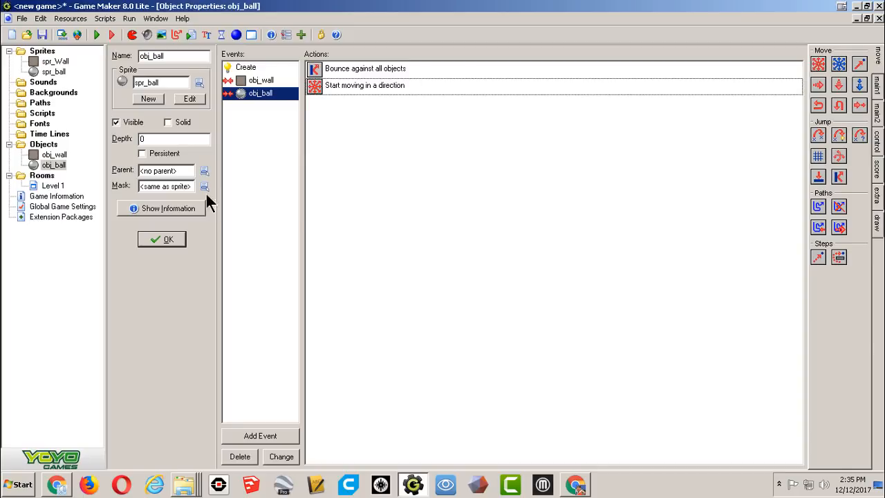
Run the game to test the ball collisions, then close the game window.
left_click(97, 35)
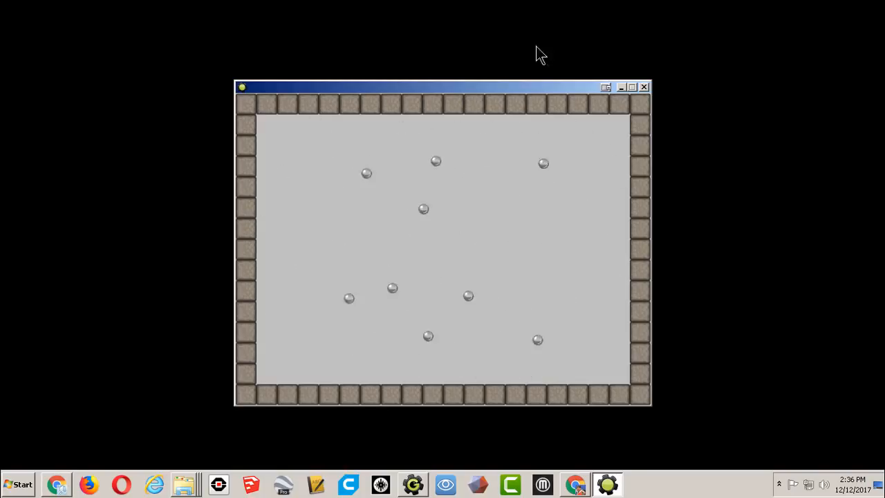
left_click(643, 87)
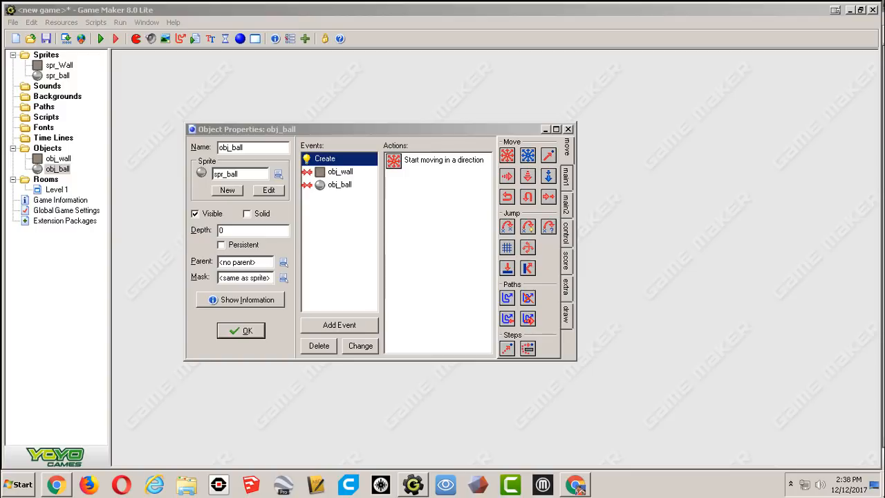
Add a Left Pressed mouse event to obj_ball.
left_click_drag(427, 134, 433, 111)
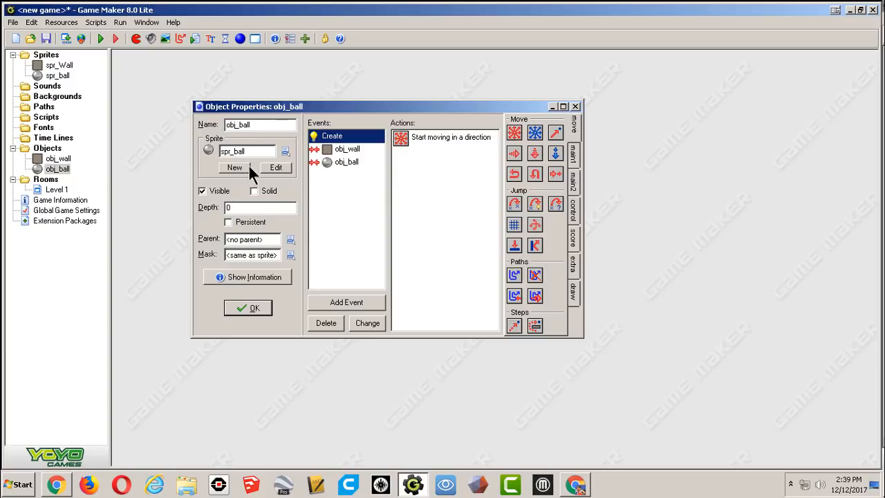
left_click(374, 302)
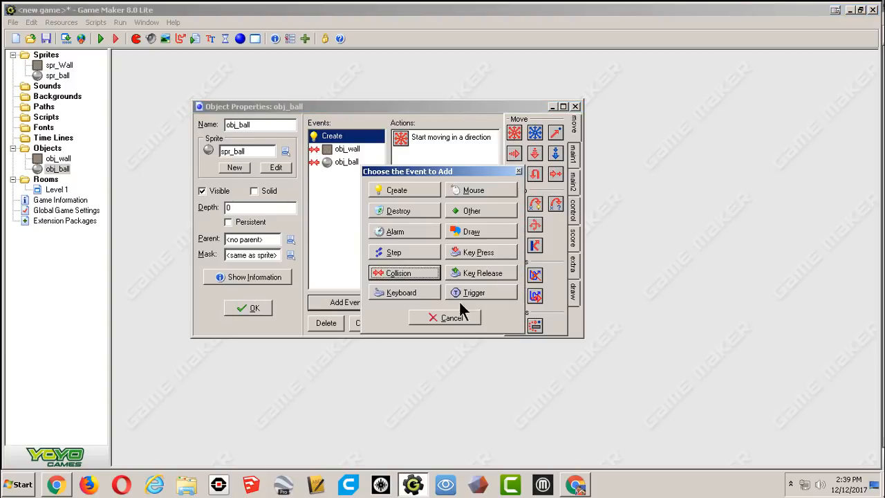
left_click(480, 192)
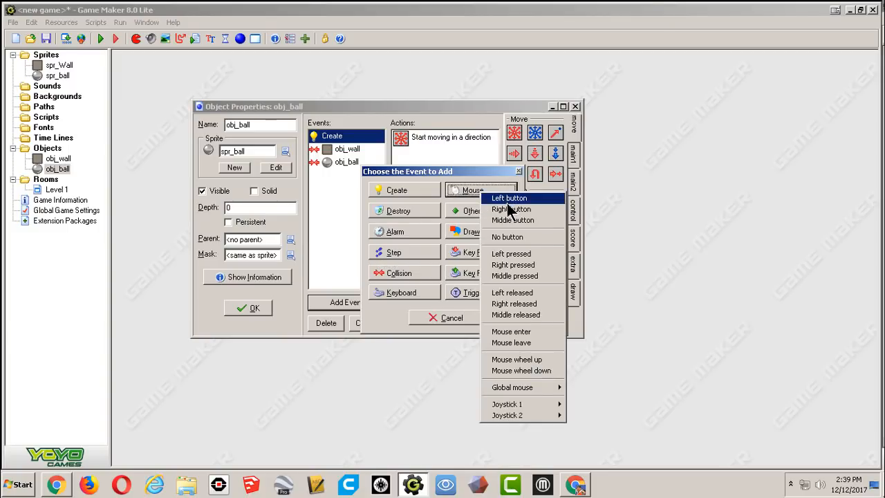
left_click(526, 254)
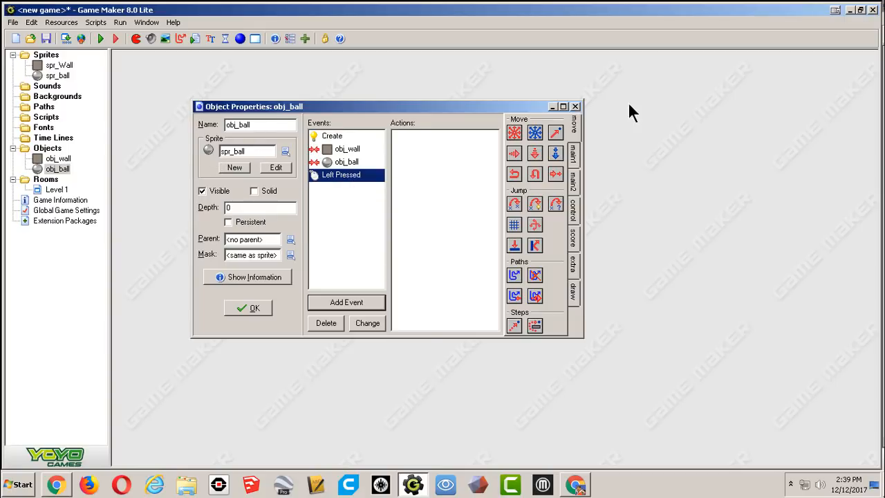
left_click(573, 159)
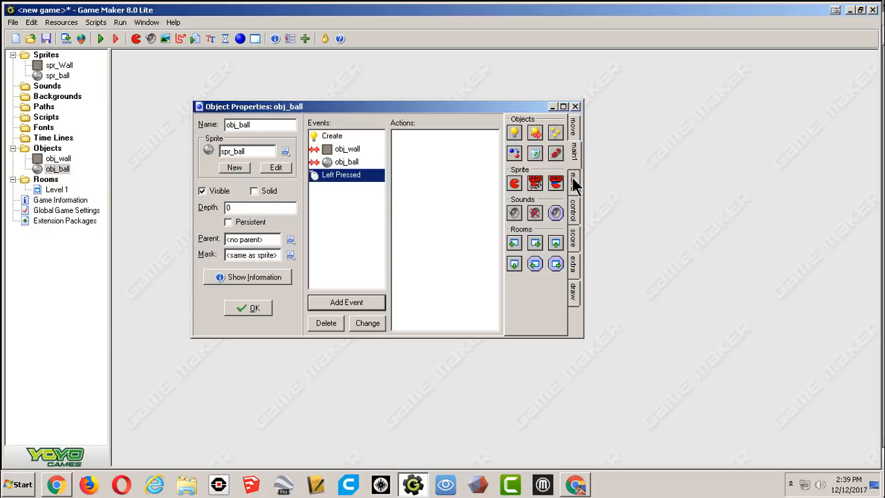
left_click(573, 182)
left_click(573, 209)
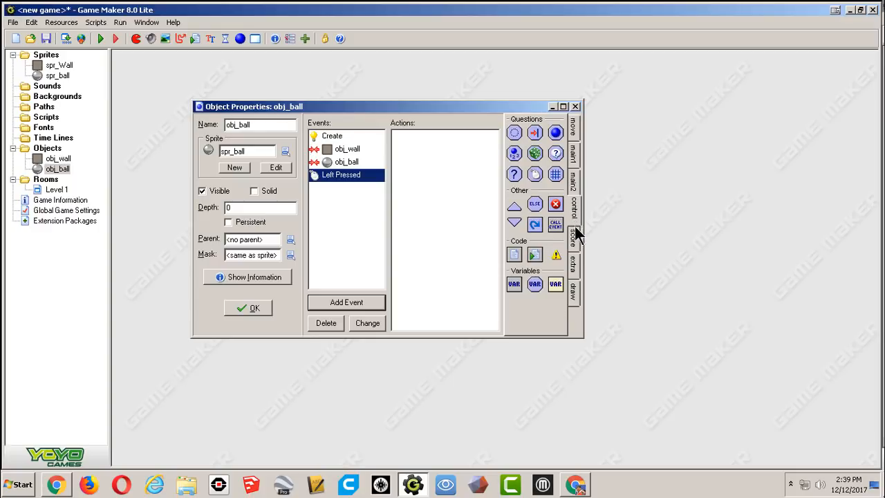
left_click(574, 237)
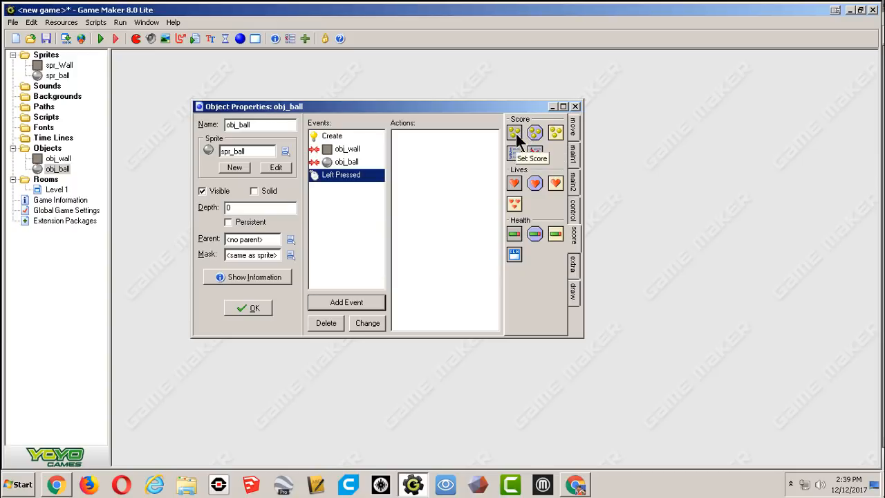
Give the Left Pressed event a Set Score action adding 1 relative to the current score.
left_click_drag(515, 134, 415, 146)
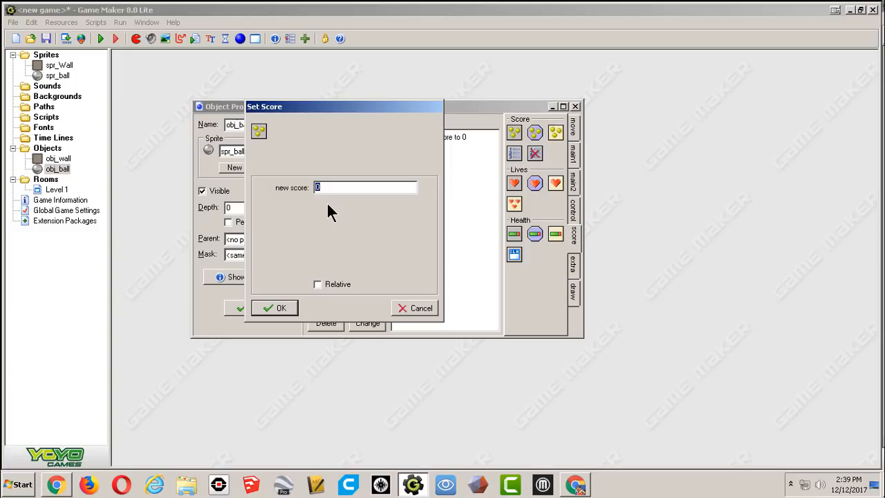
type("1")
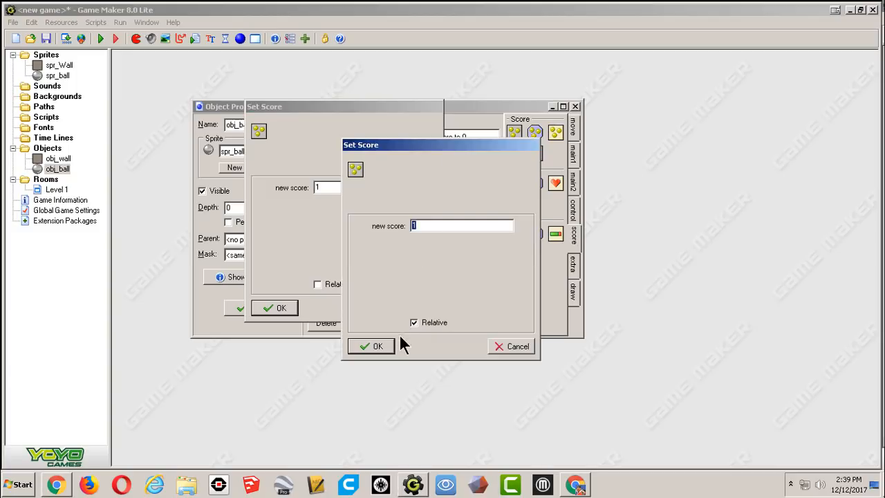
left_click(504, 342)
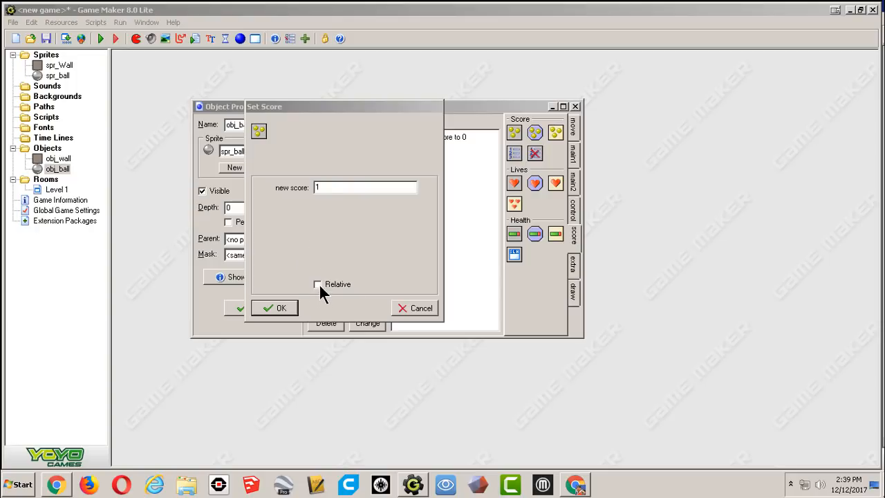
left_click(318, 284)
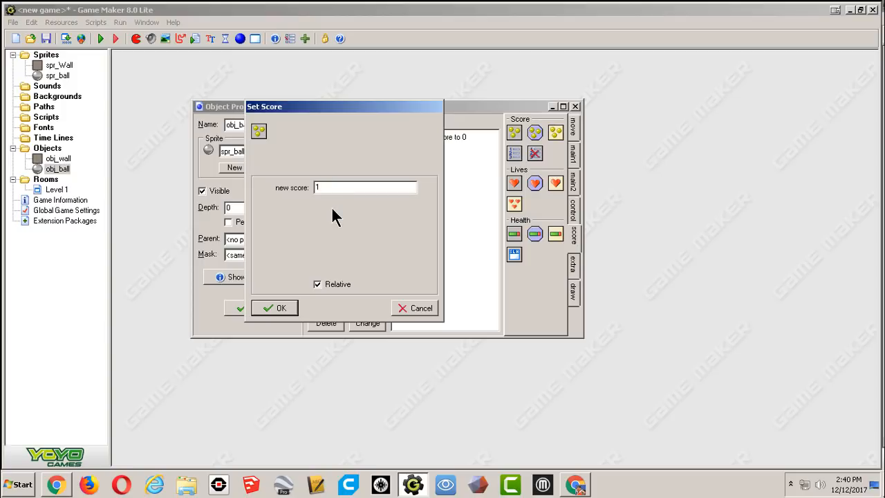
left_click(279, 307)
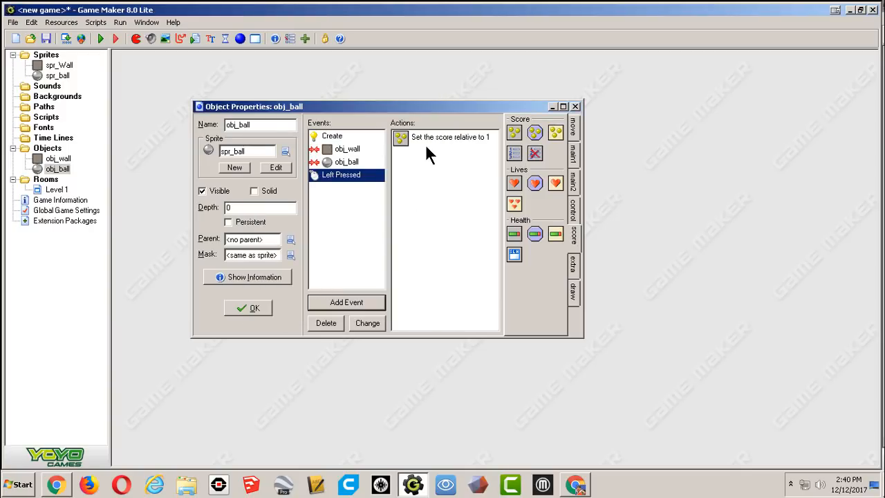
Create a new sound resource and name it spr_click.
left_click(573, 133)
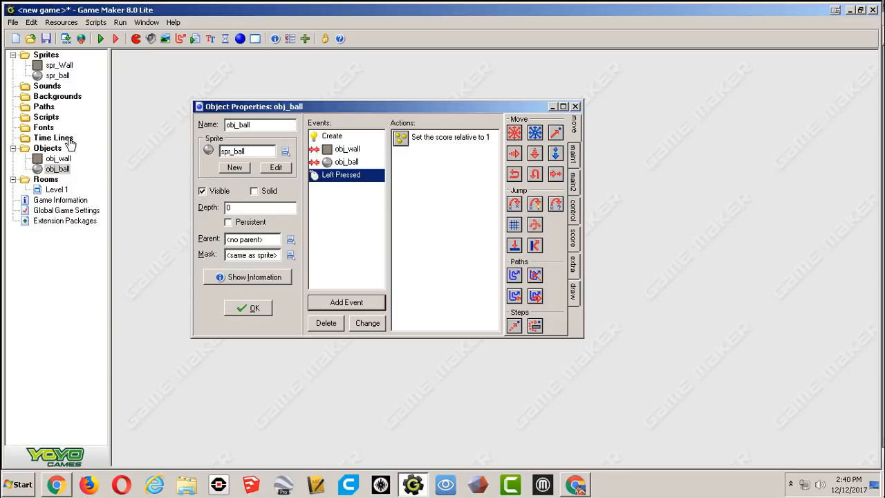
left_click(47, 87)
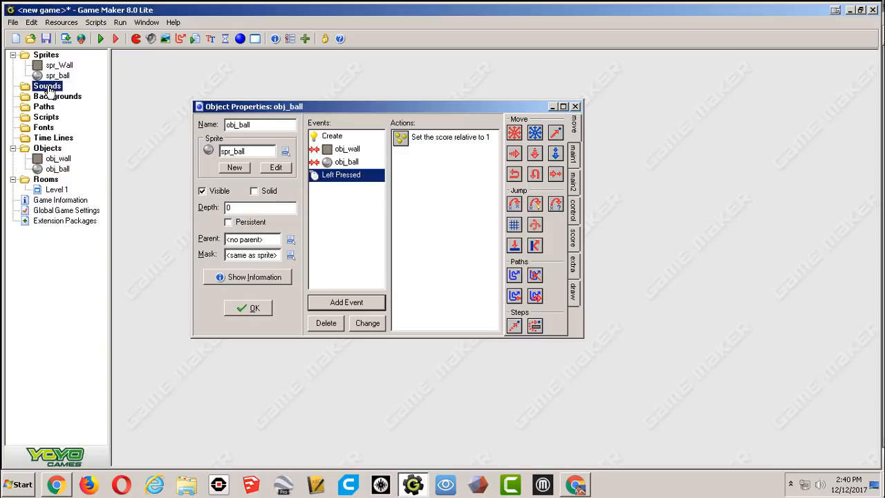
right_click(48, 90)
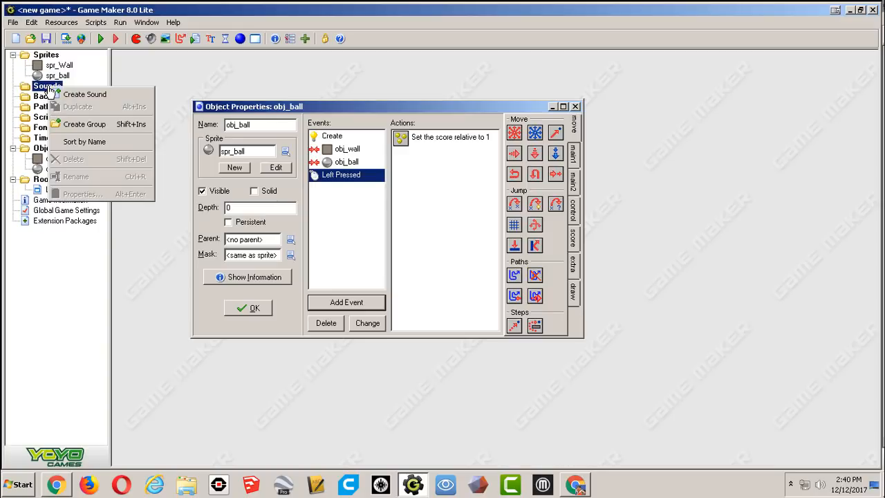
left_click(103, 94)
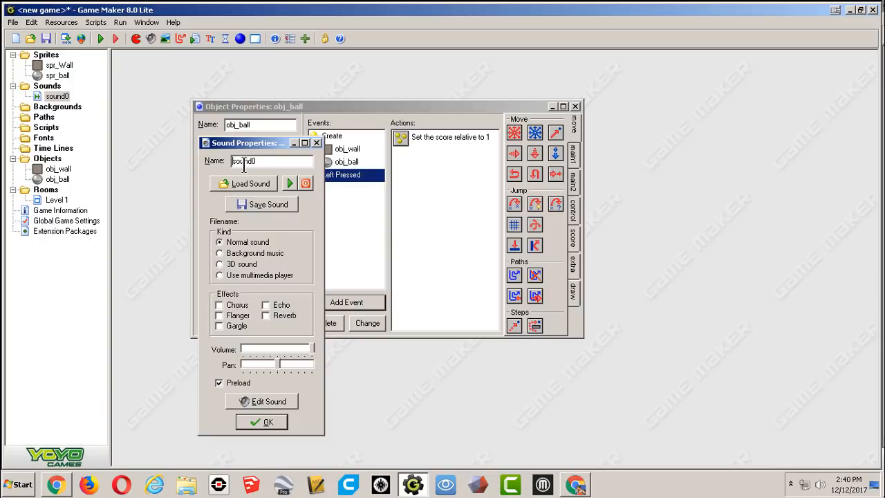
double_click(267, 160)
type("spr_click")
Load the click1 sound file into spr_click and confirm its properties.
left_click(249, 188)
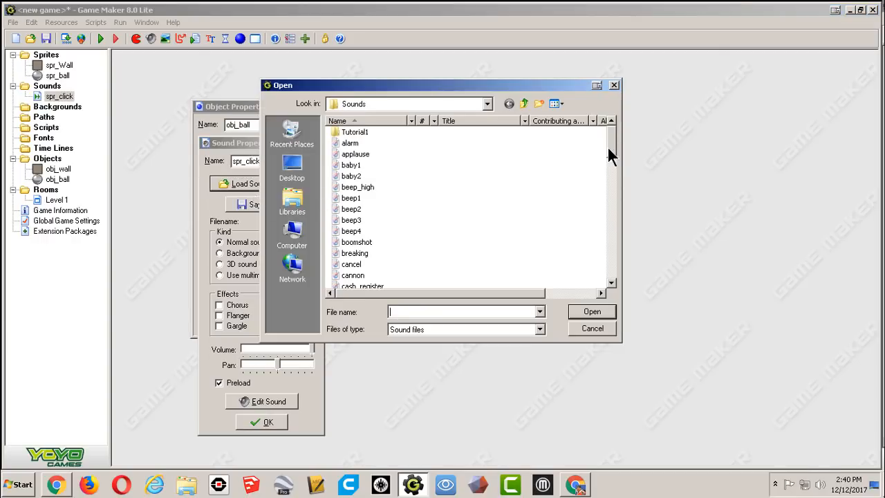
left_click_drag(609, 147, 607, 172)
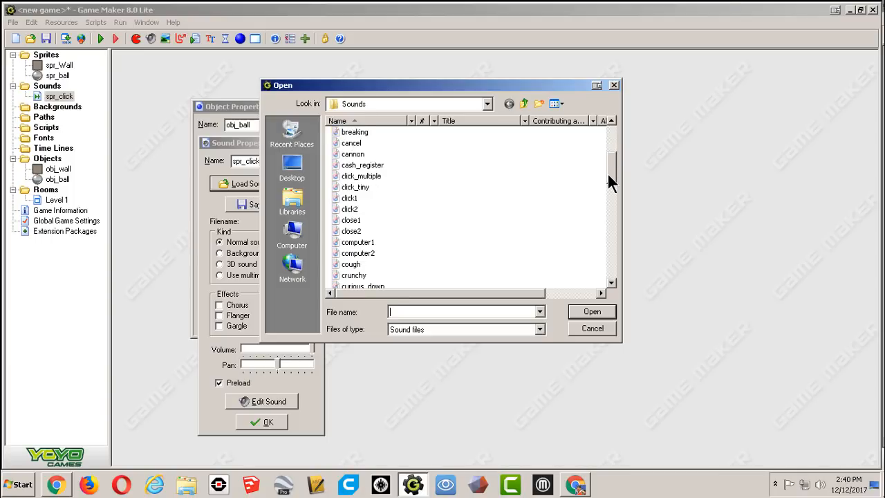
left_click(343, 198)
left_click(592, 311)
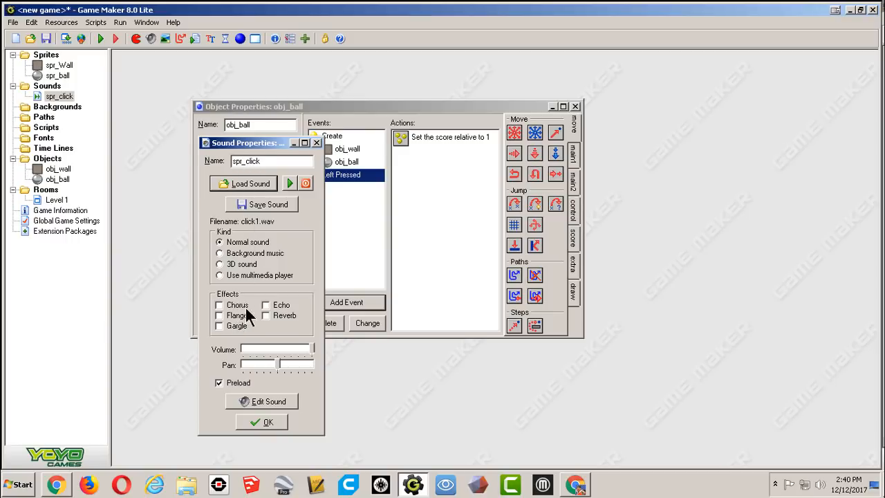
left_click(267, 421)
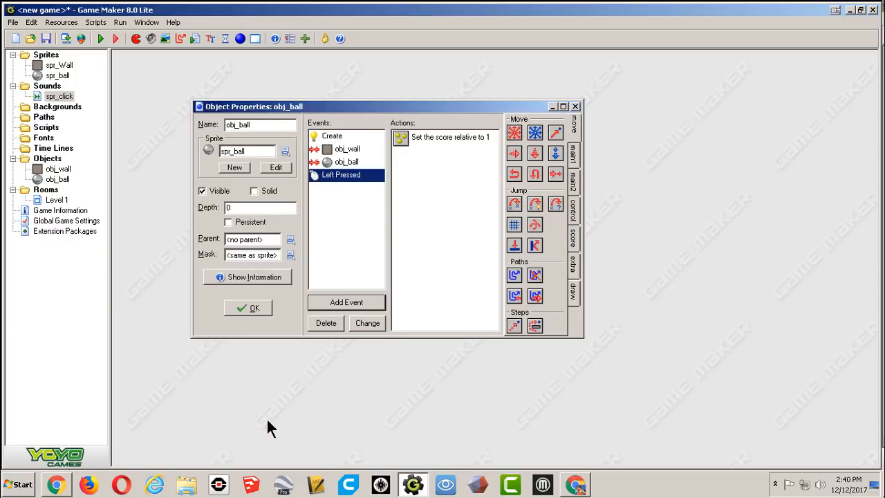
Add a Play Sound action for spr_click to obj_ball's Left Pressed event.
left_click(571, 155)
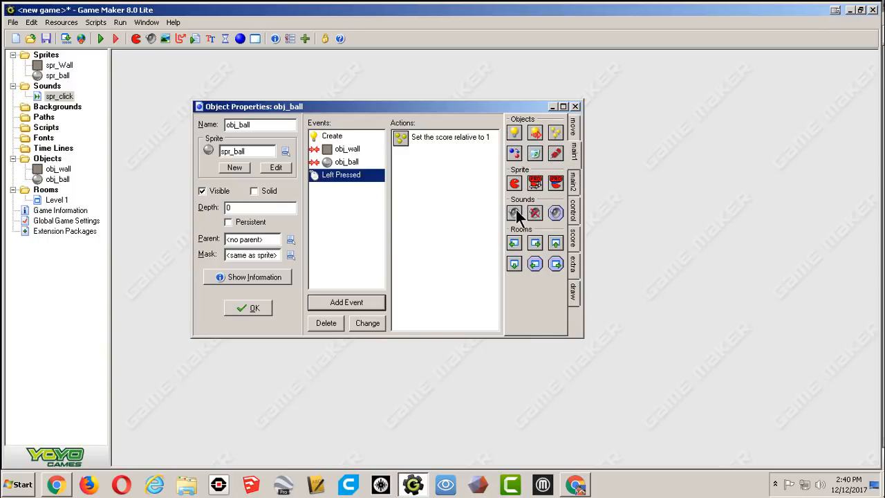
left_click_drag(516, 211, 452, 153)
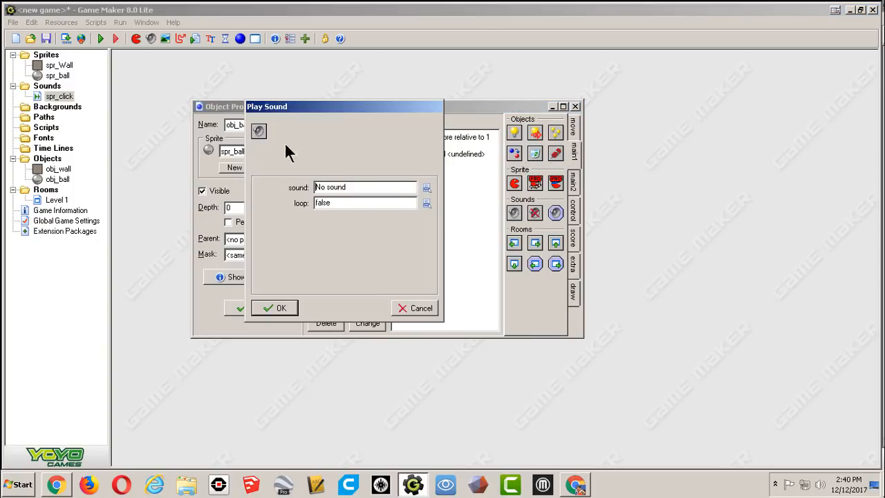
left_click(429, 186)
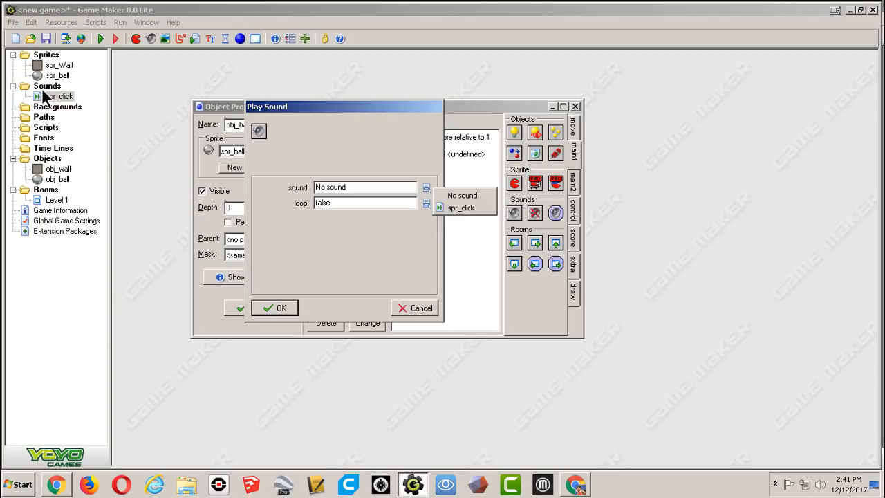
left_click(447, 208)
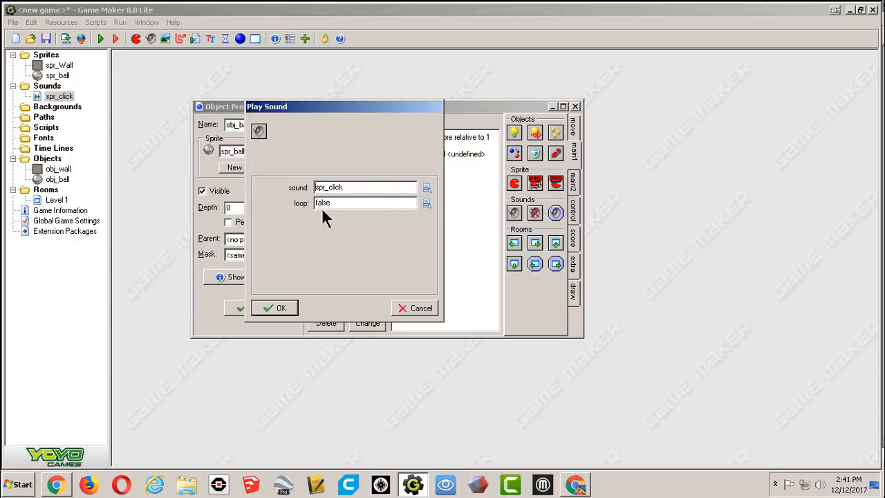
left_click(280, 308)
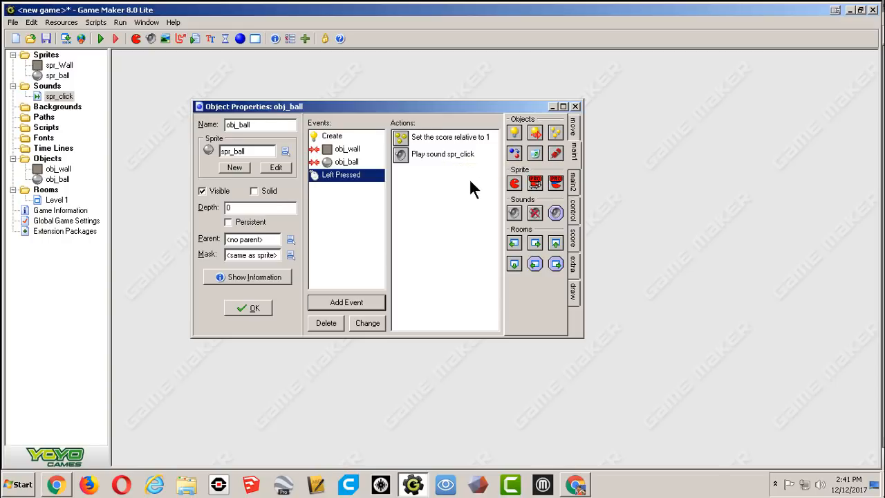
Add a Test Score action checking whether the score is equal to 2.
left_click(578, 133)
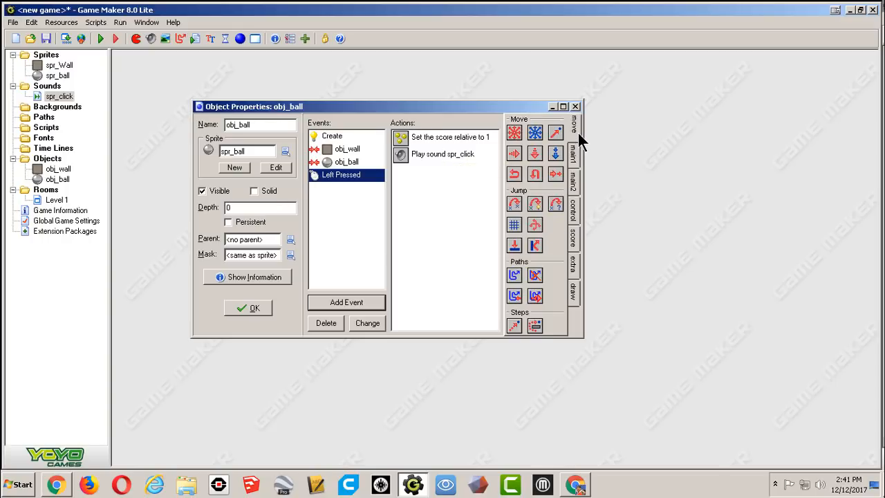
left_click(577, 237)
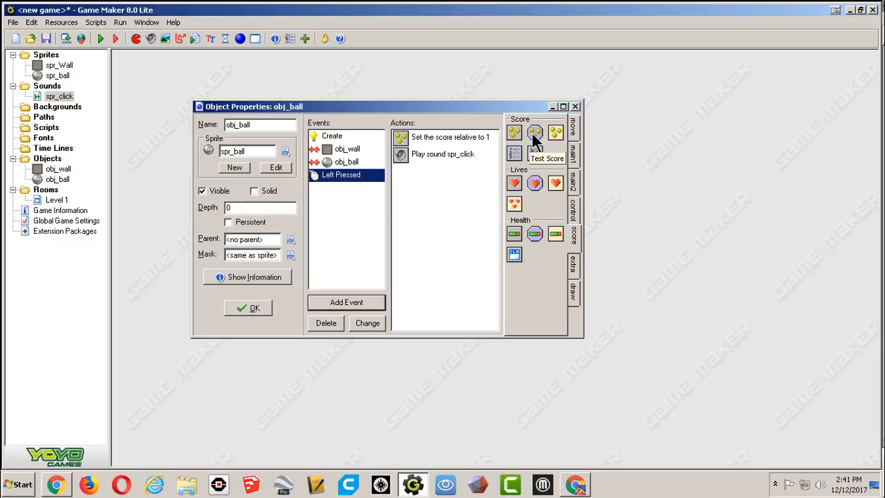
left_click_drag(532, 132, 409, 204)
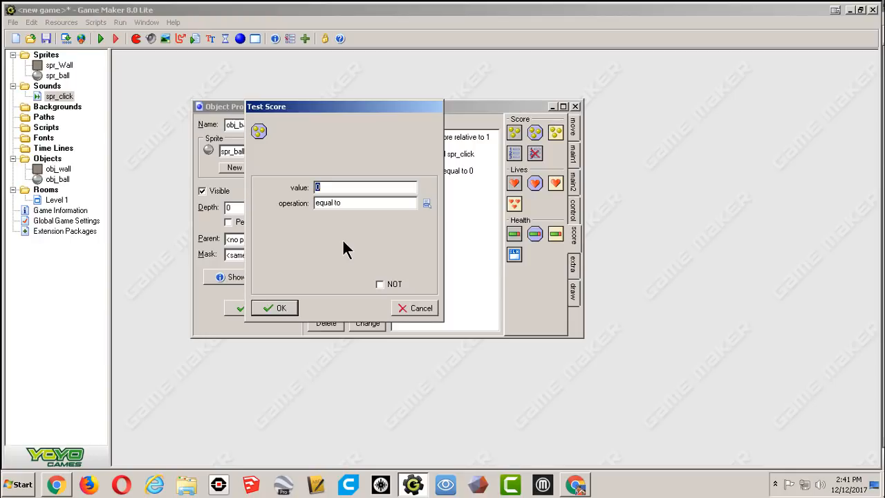
type("2")
left_click(274, 307)
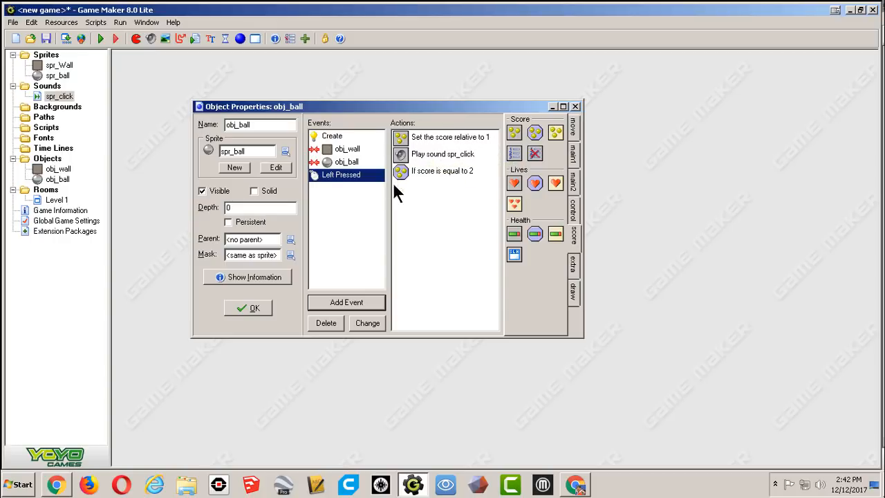
Edit the Test Score condition's value to 5, then back to 2.
double_click(449, 172)
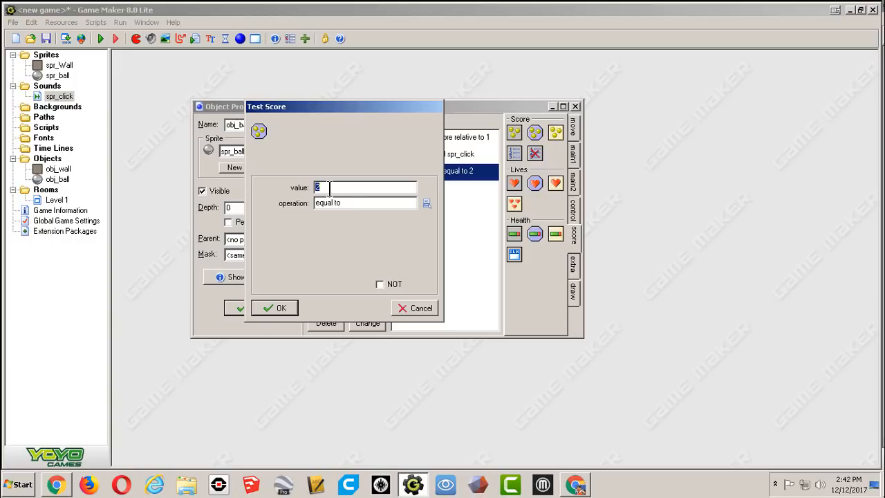
type("5")
left_click(280, 308)
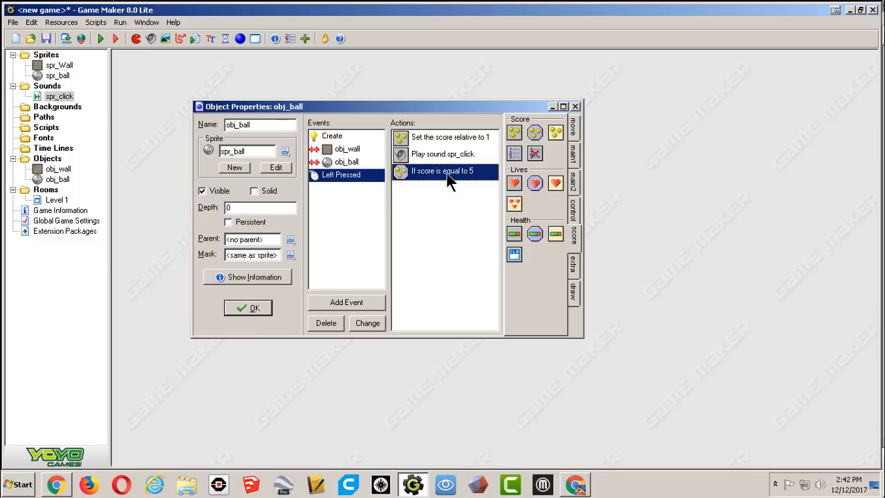
double_click(448, 174)
type("2")
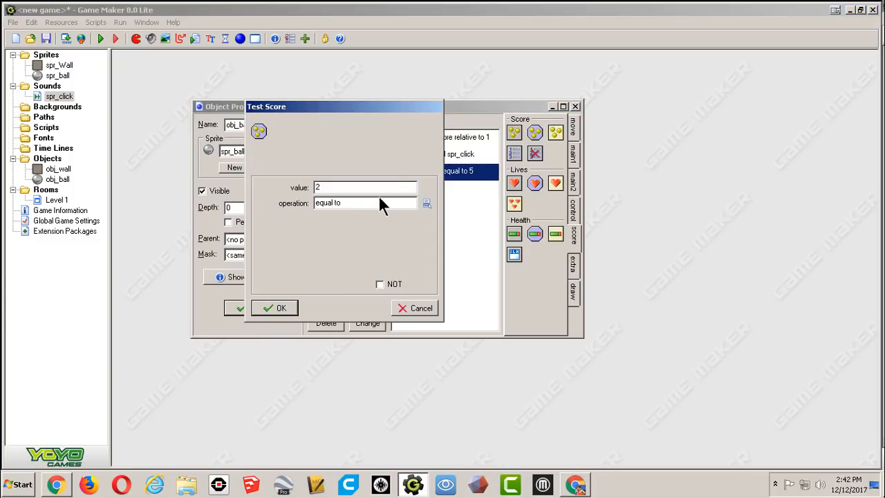
left_click(291, 307)
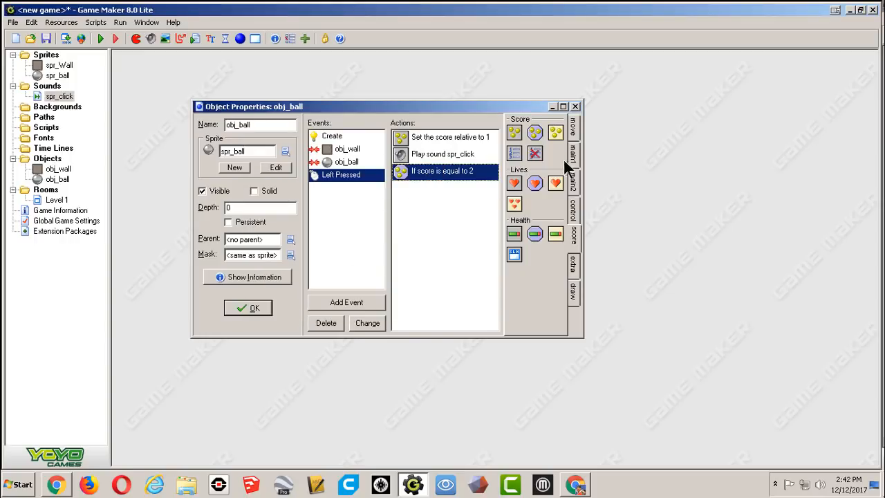
Add a Next Room action with the Push from left transition after the score test.
left_click(573, 126)
left_click(572, 156)
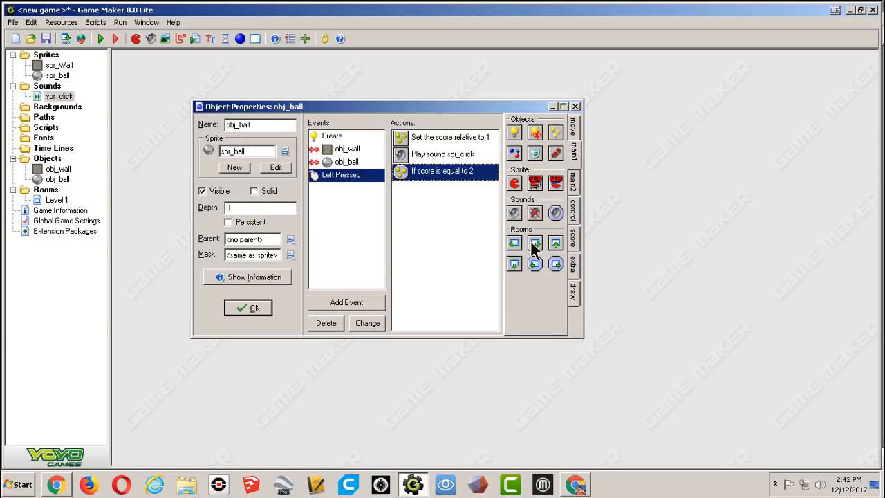
left_click_drag(534, 243, 408, 209)
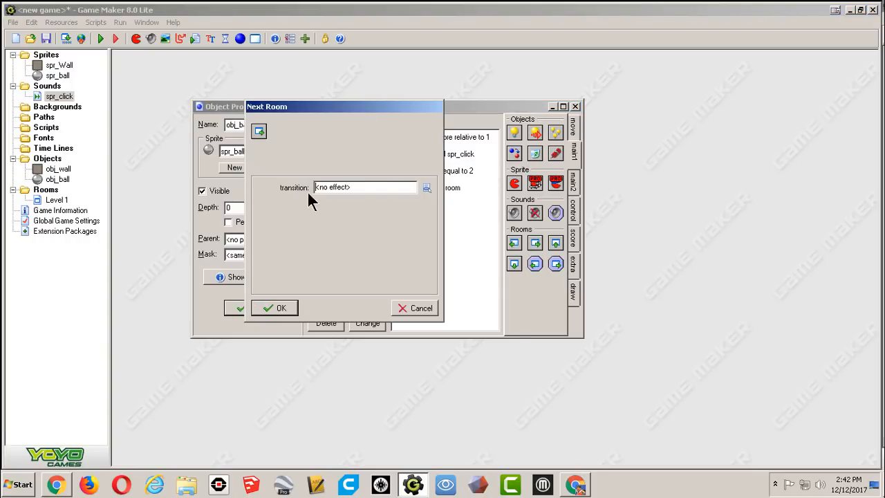
left_click(426, 187)
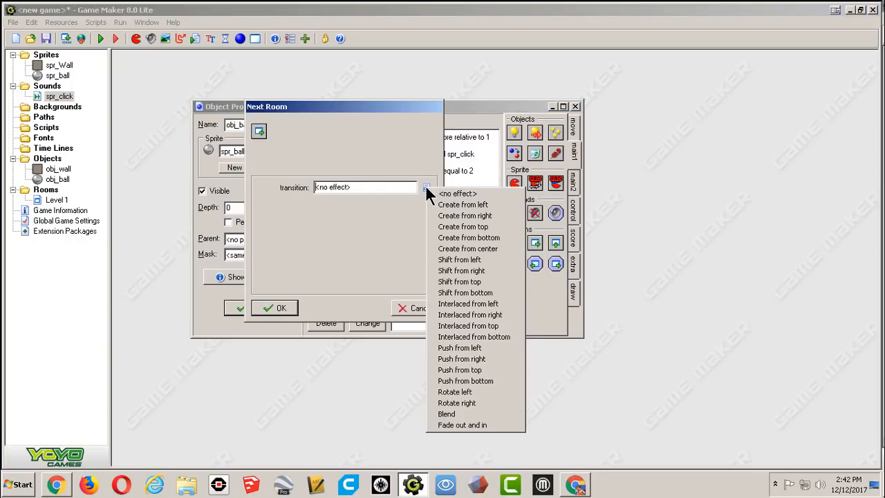
left_click(457, 347)
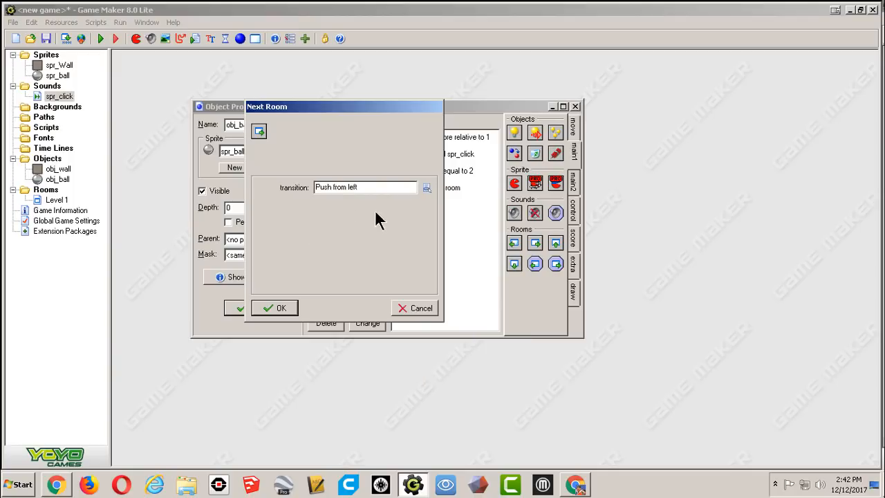
left_click(278, 308)
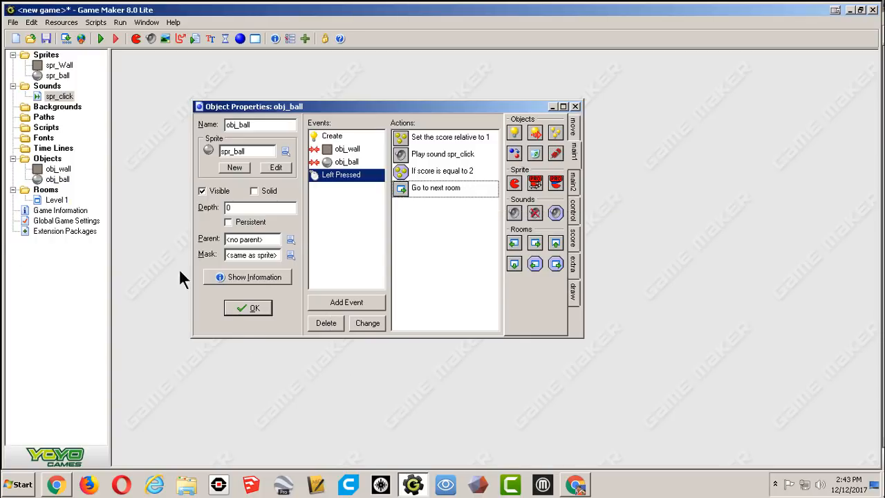
Create a new room named Level 2 and close its properties.
right_click(45, 189)
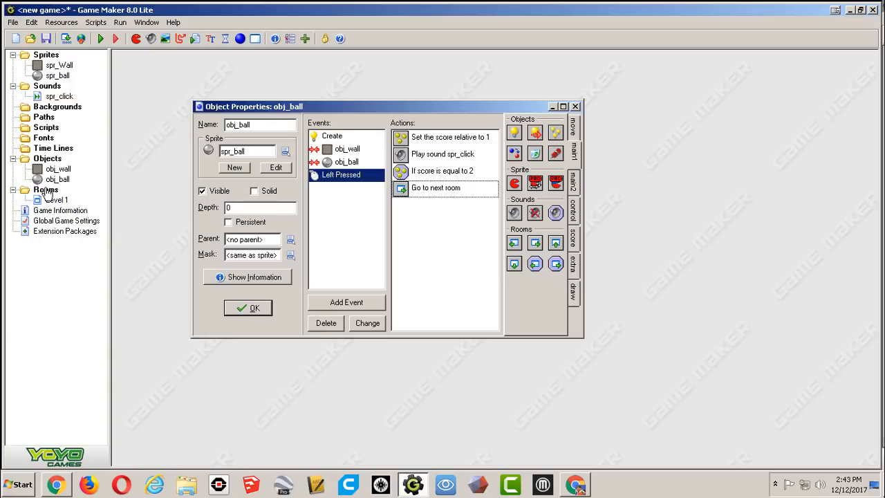
left_click(73, 195)
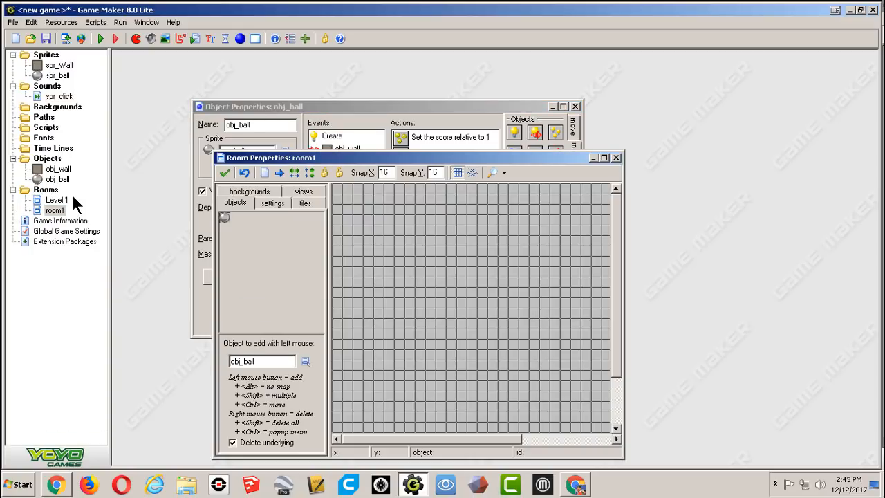
left_click(268, 203)
left_click_drag(278, 222, 254, 222)
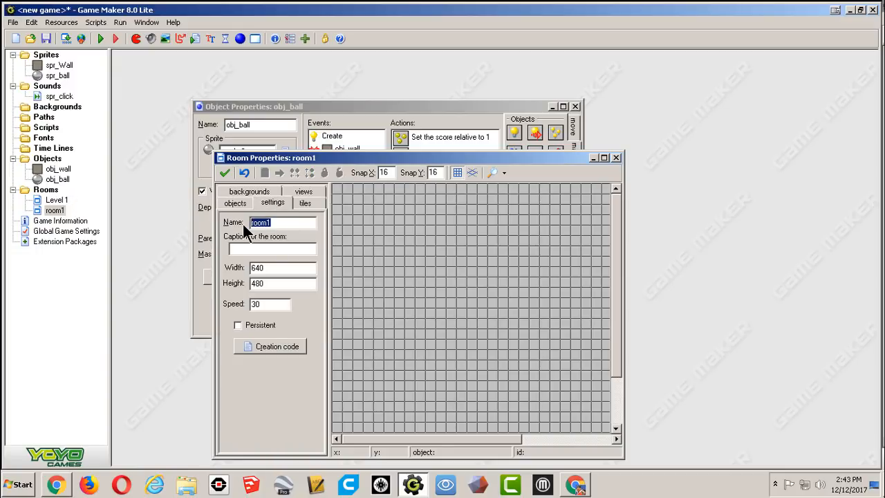
type("Level 2")
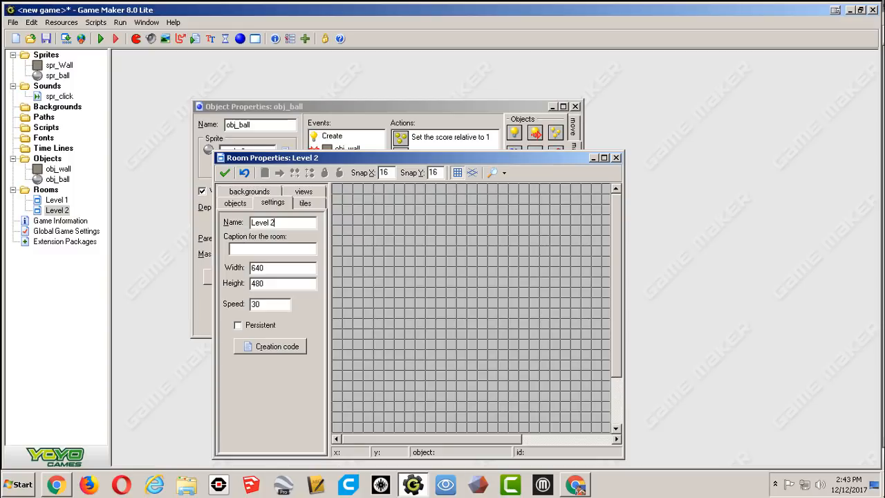
left_click(223, 172)
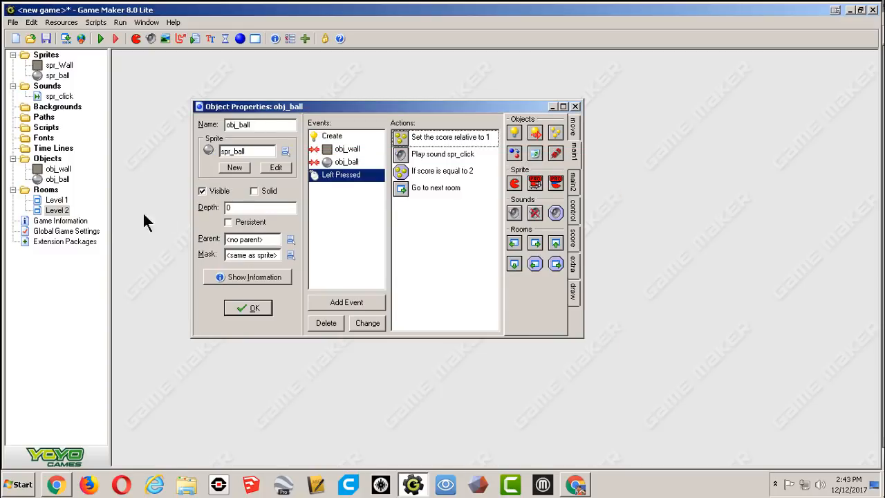
Close obj_ball's object properties, keeping the changes.
left_click(48, 194)
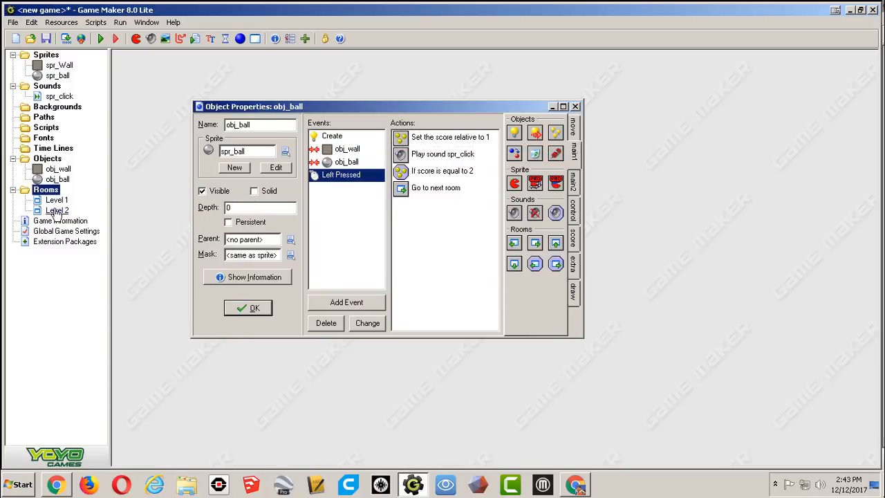
left_click(56, 210)
left_click(54, 200)
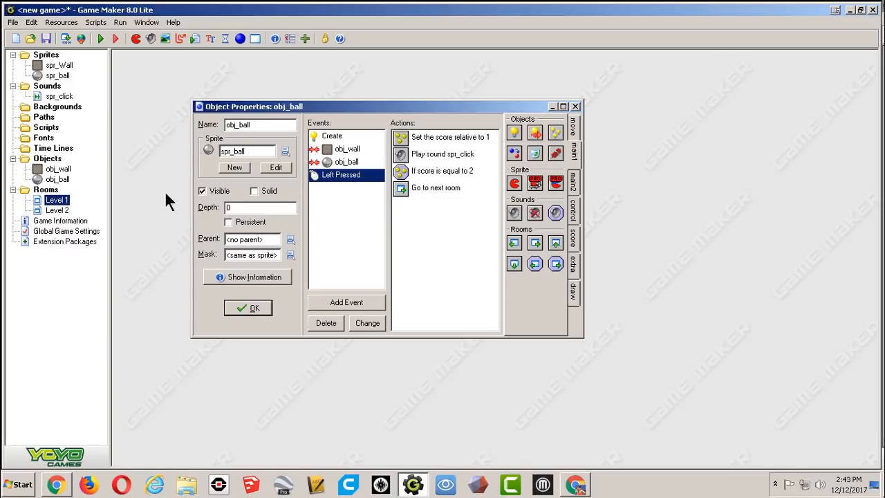
left_click(60, 201)
left_click(249, 306)
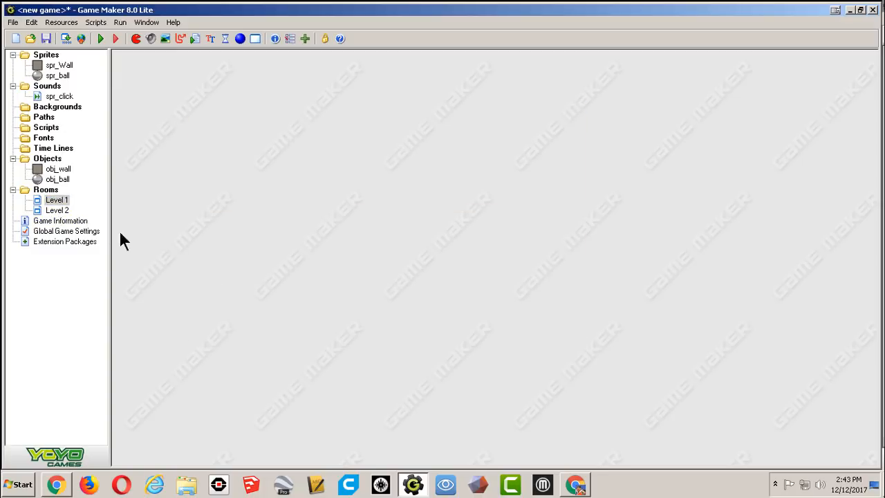
Open the Level 2 room, maximize its editor, and set the snap grid to 32 by 32.
double_click(57, 210)
left_click_drag(331, 172, 320, 59)
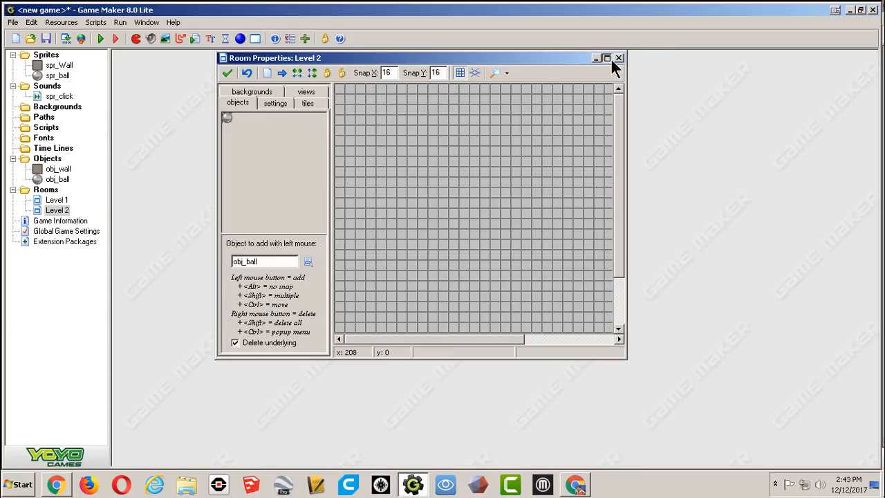
left_click(608, 58)
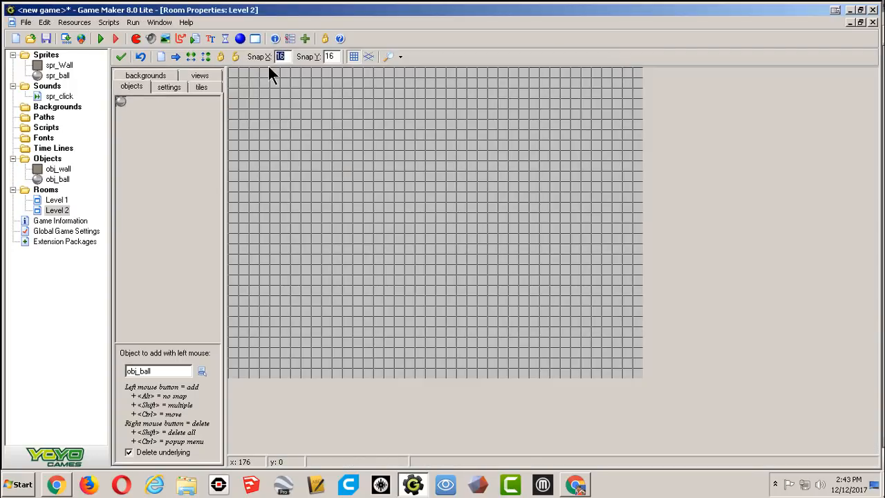
type("32")
key("Tab")
type("32")
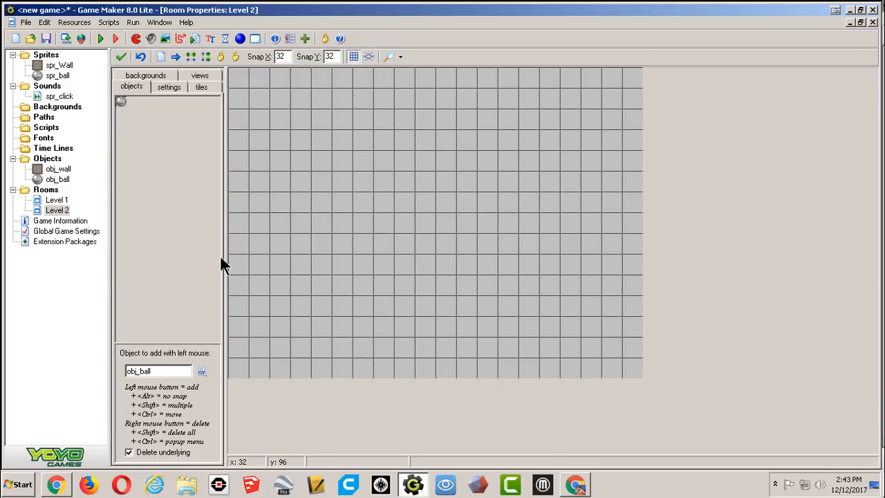
Draw obj_wall walls around Level 2's border plus interior wall segments, then close the room removing outside instances.
left_click(202, 371)
left_click(228, 376)
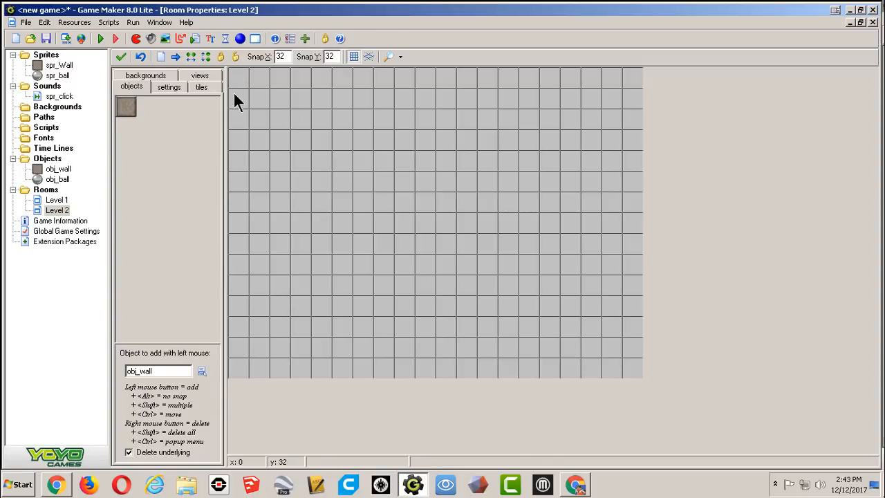
mouse_move(235, 77)
left_mouse_down("shift")
mouse_move(238, 307)
mouse_move(271, 360)
mouse_move(405, 370)
mouse_move(641, 368)
mouse_move(636, 84)
mouse_move(586, 71)
mouse_move(456, 78)
mouse_move(241, 69)
mouse_move(306, 87)
mouse_move(307, 179)
mouse_move(354, 257)
mouse_move(480, 267)
left_mouse_up("shift")
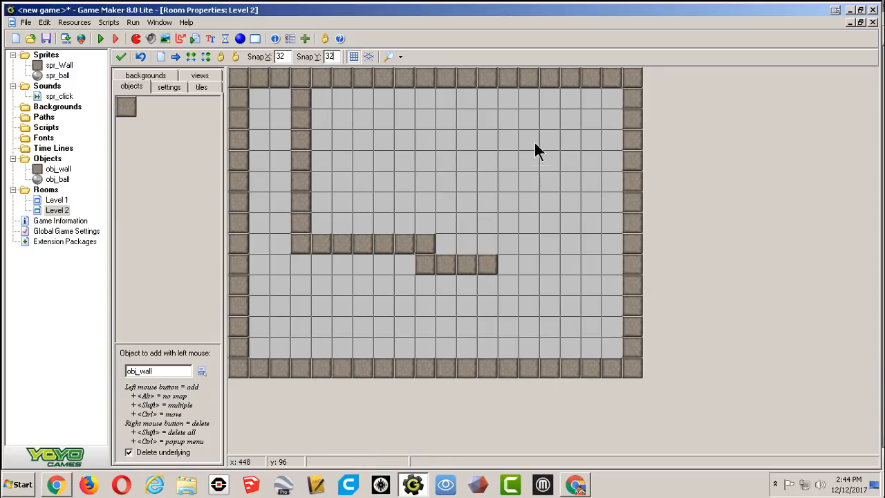
left_click_drag(524, 90, 519, 231, "shift")
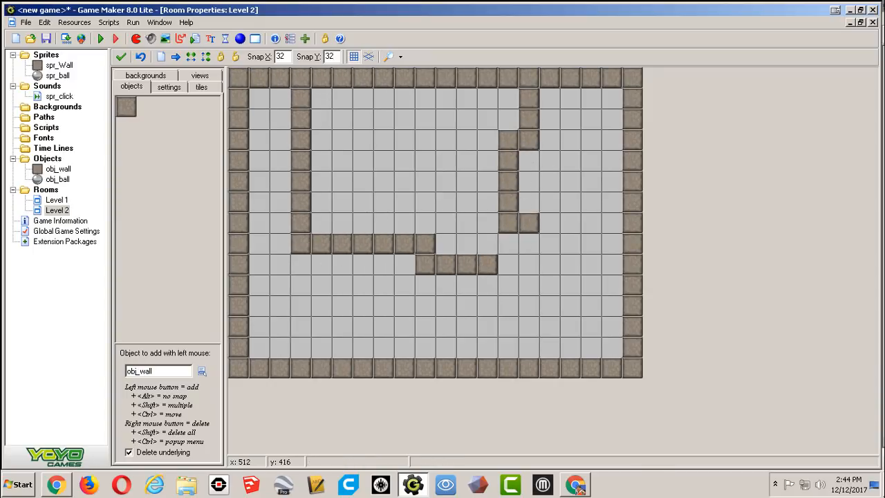
left_click(121, 56)
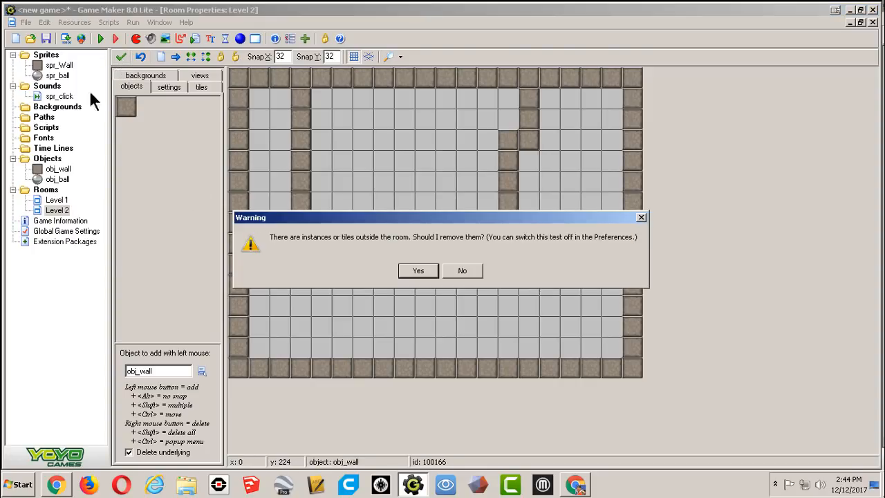
left_click(416, 270)
left_click(414, 267)
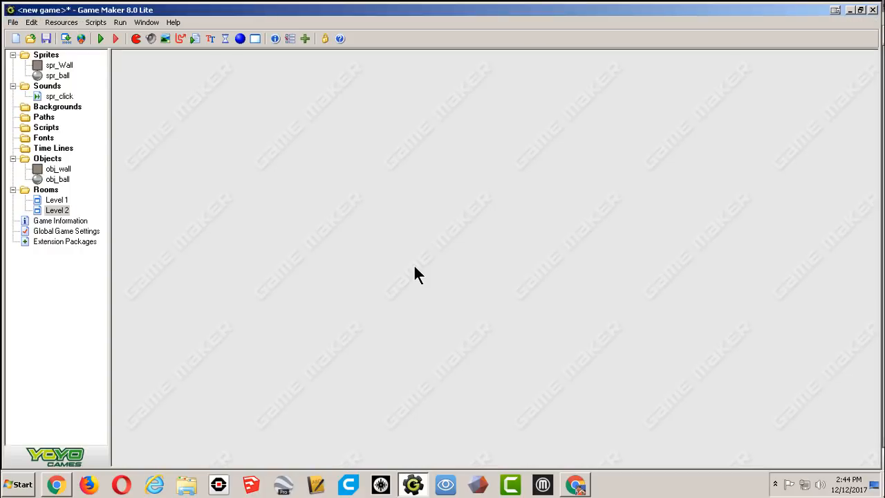
Reopen the Level 2 and Level 1 rooms and test-run the game.
double_click(58, 211)
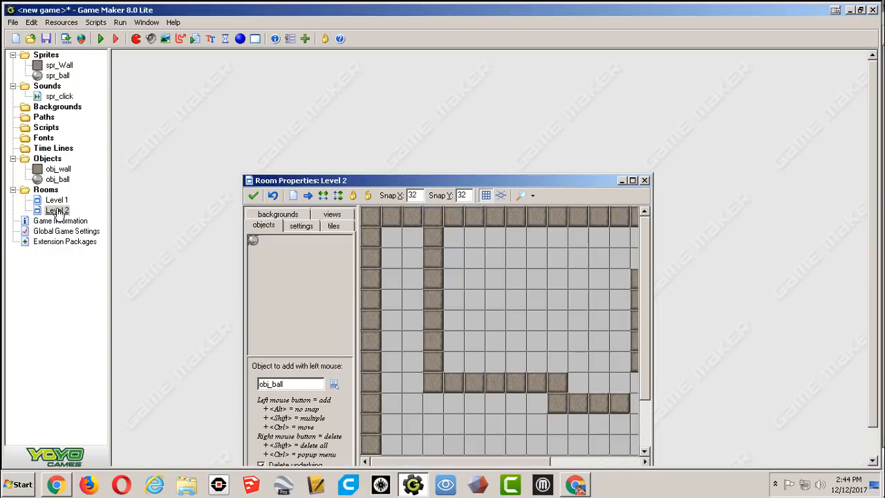
left_click_drag(335, 181, 265, 58)
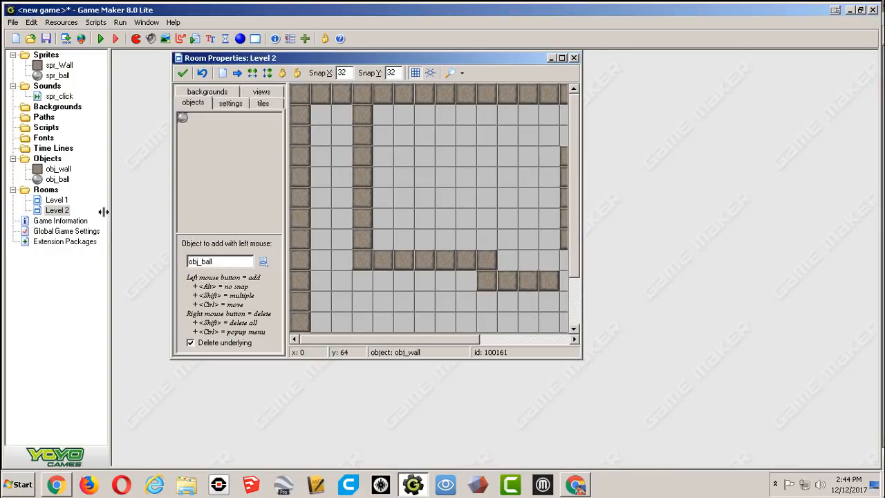
double_click(61, 201)
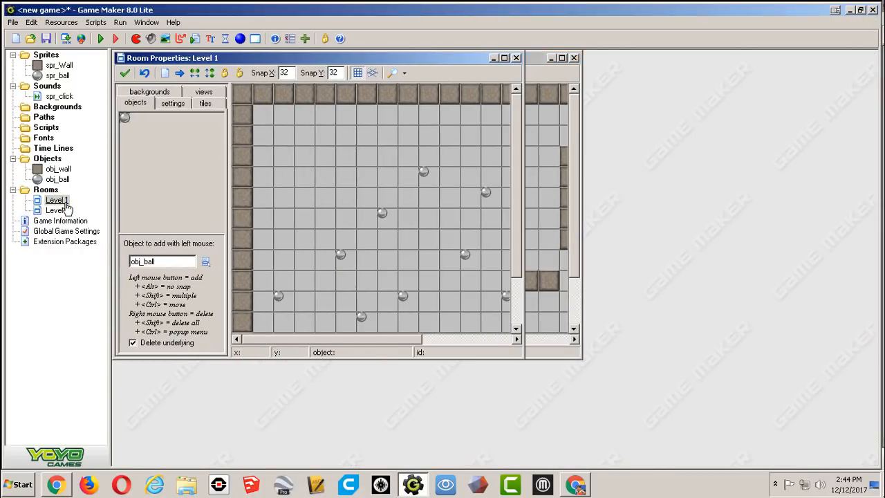
left_click(100, 39)
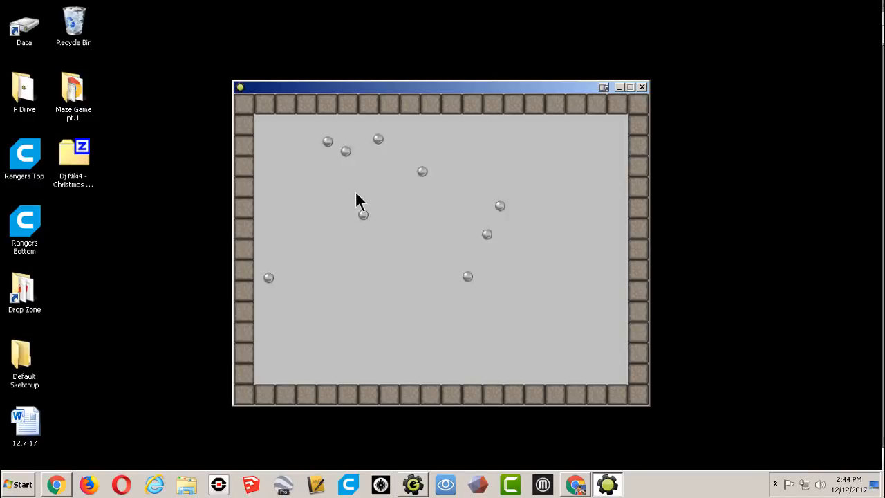
left_click(641, 87)
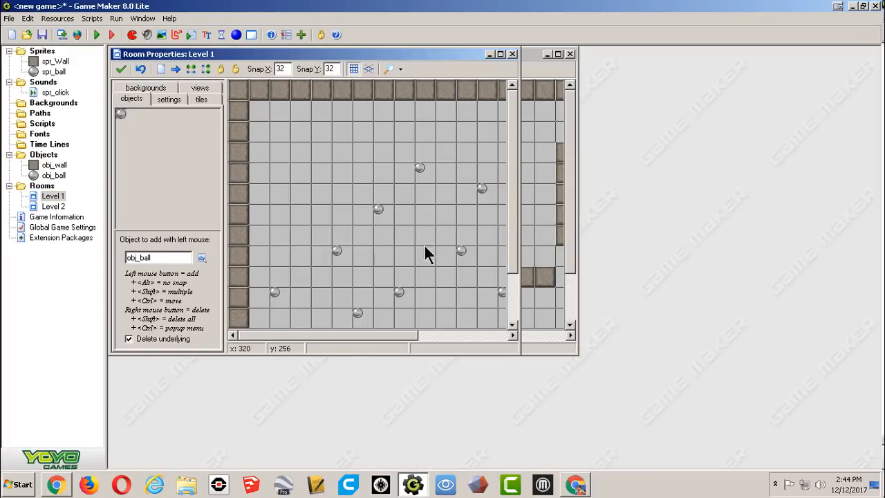
Set the speed of obj_ball's Create-event movement action to 0.
double_click(51, 177)
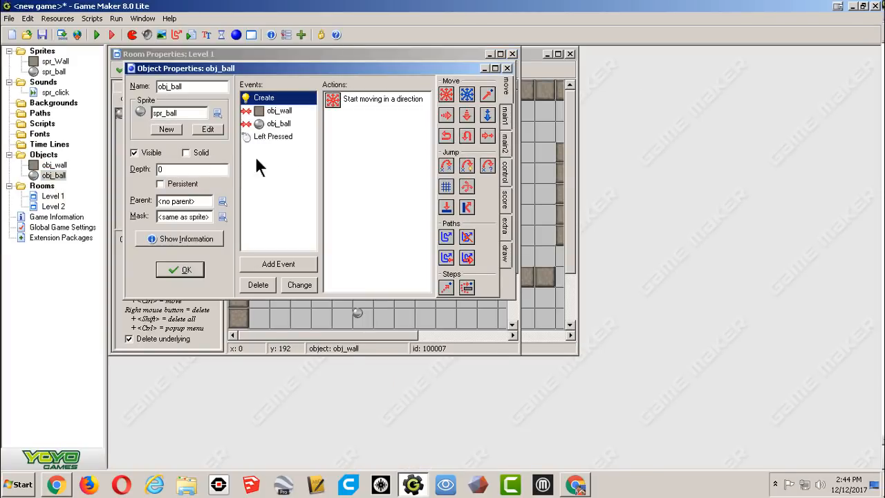
double_click(359, 101)
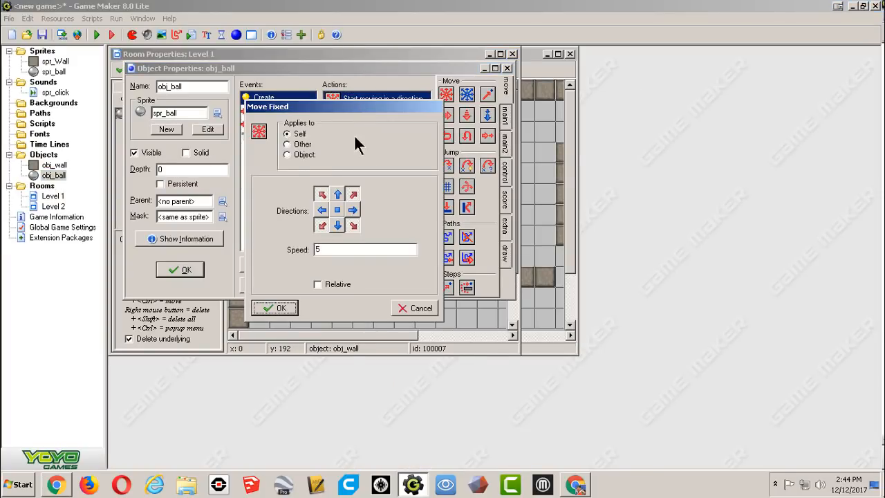
left_click_drag(337, 251, 282, 255)
type("0")
left_click(281, 308)
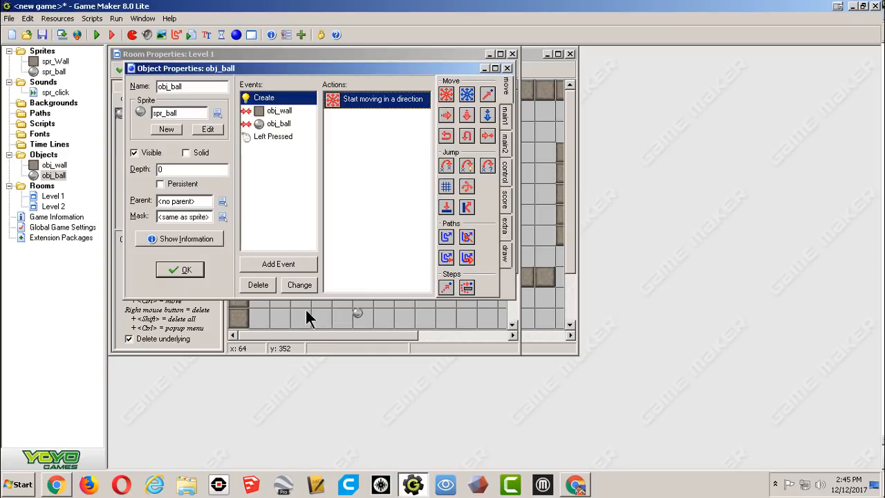
Change the Left Pressed event's Test Score value to 3.
left_click(266, 136)
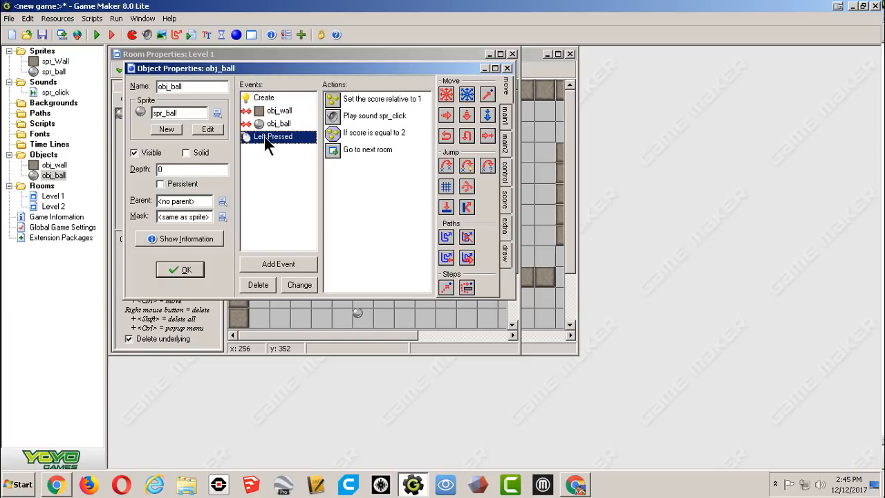
double_click(375, 138)
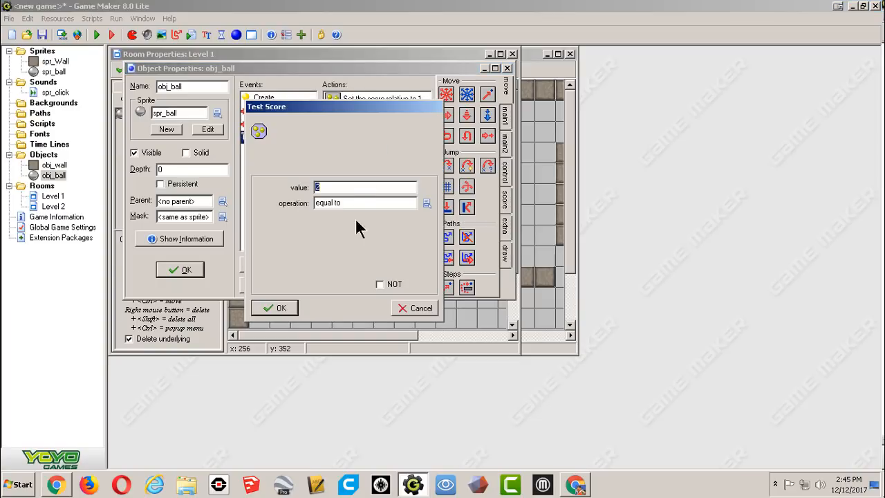
type("3")
left_click(284, 307)
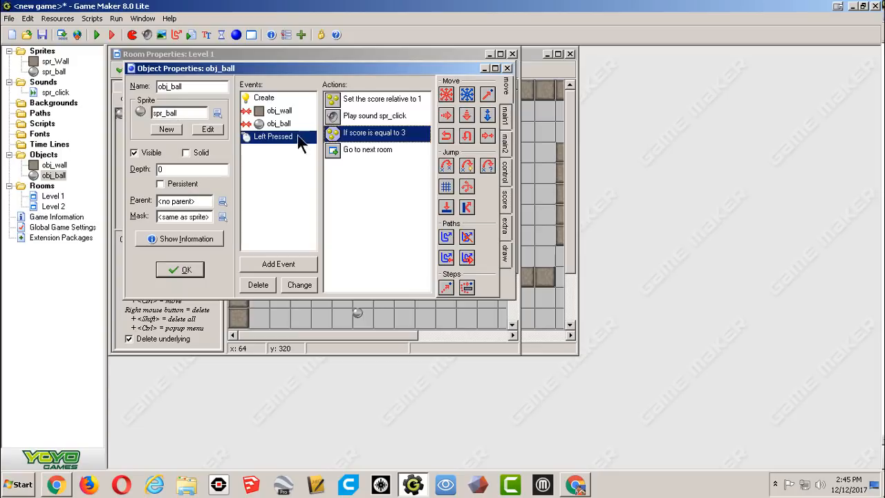
Run the game and click a ball three times to test advancing to Level 2.
left_click(97, 31)
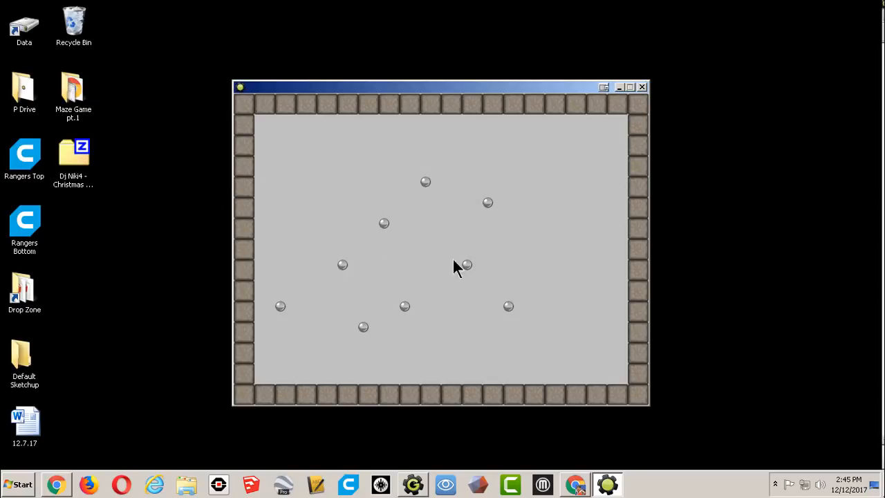
left_click(424, 182)
left_click(426, 182)
left_click(426, 183)
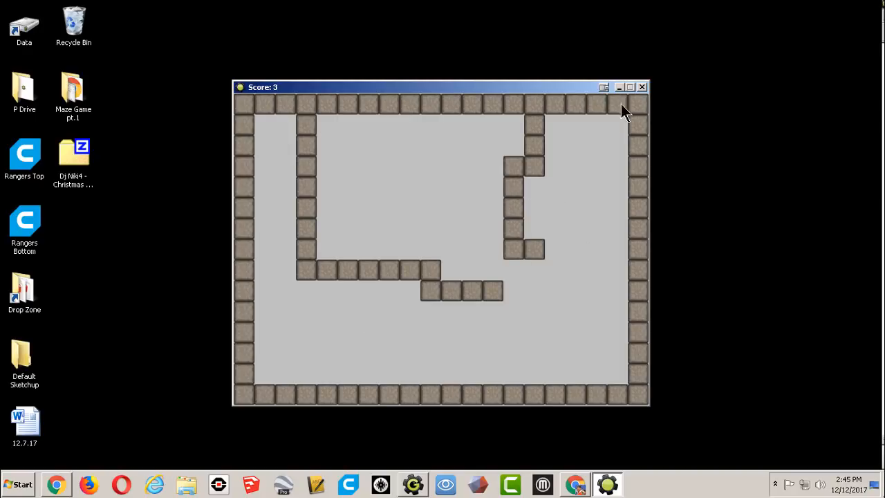
left_click(640, 90)
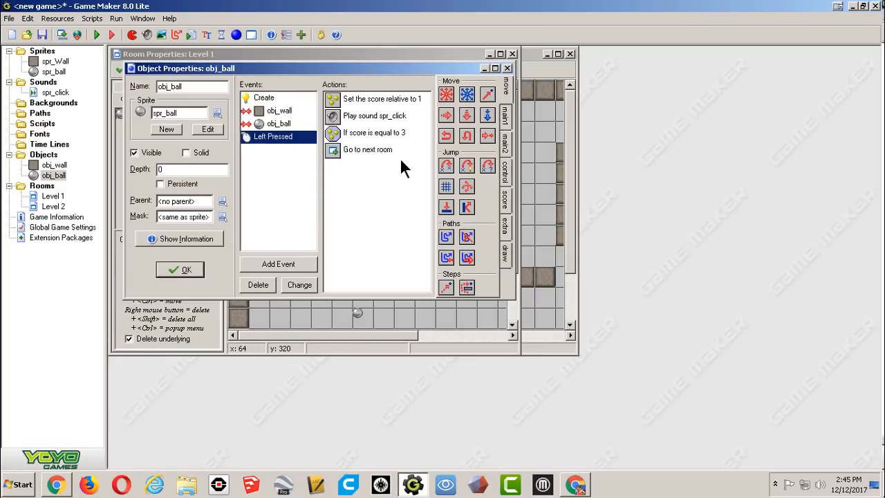
Bring the Level 2 room forward, maximize it, and reopen obj_ball's properties.
left_click(562, 277)
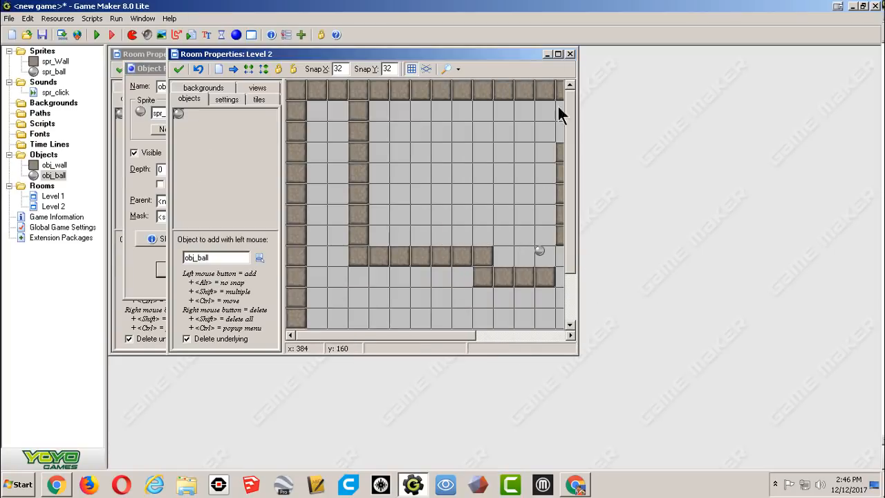
left_click(561, 54)
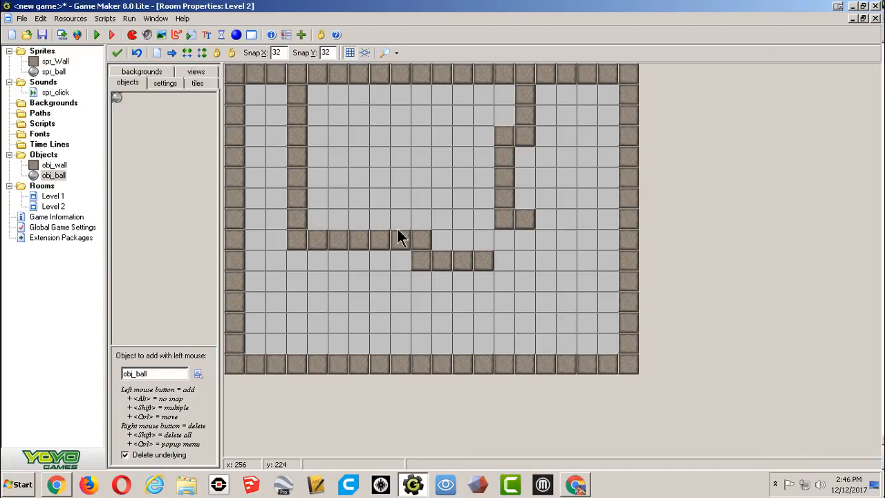
double_click(53, 175)
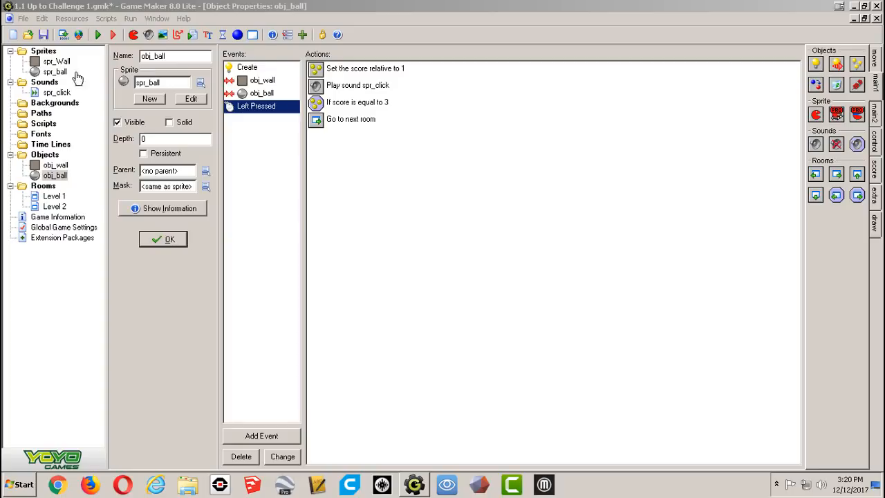
left_click(23, 18)
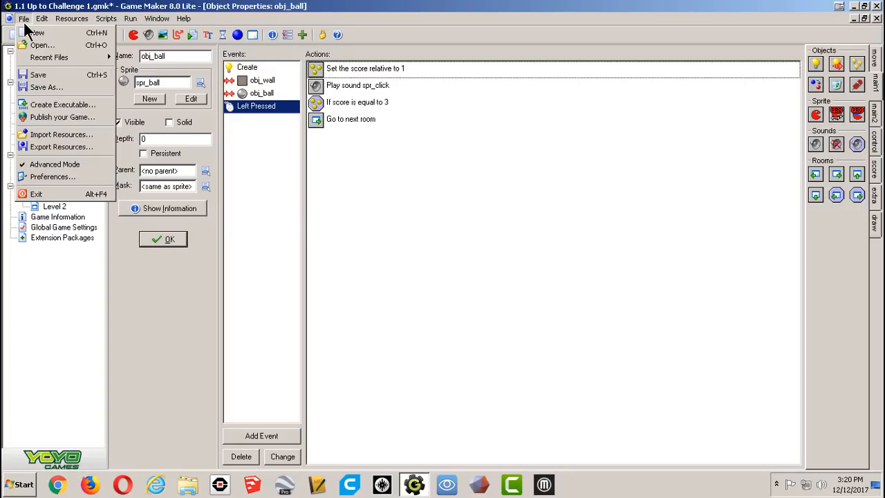
left_click(60, 87)
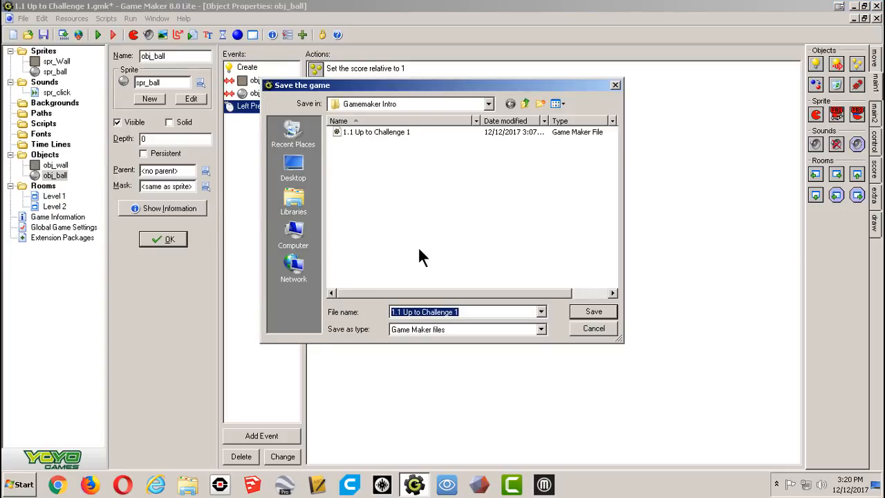
type("Click Ball")
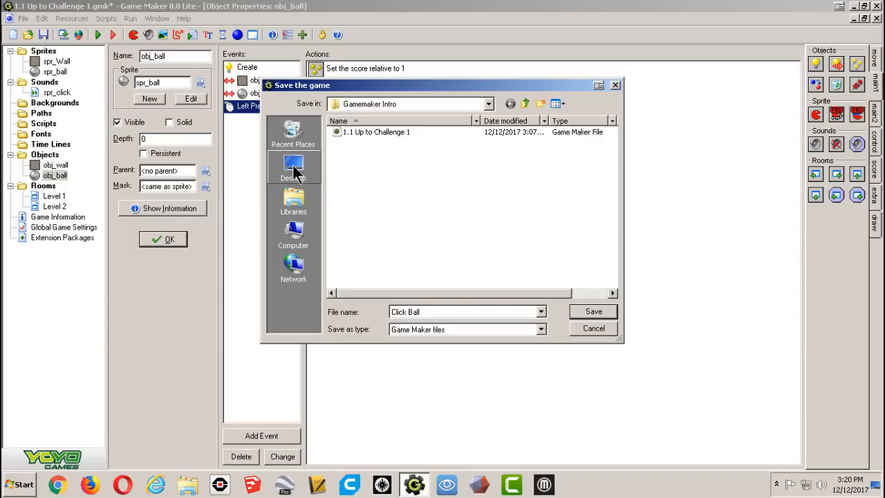
left_click(599, 329)
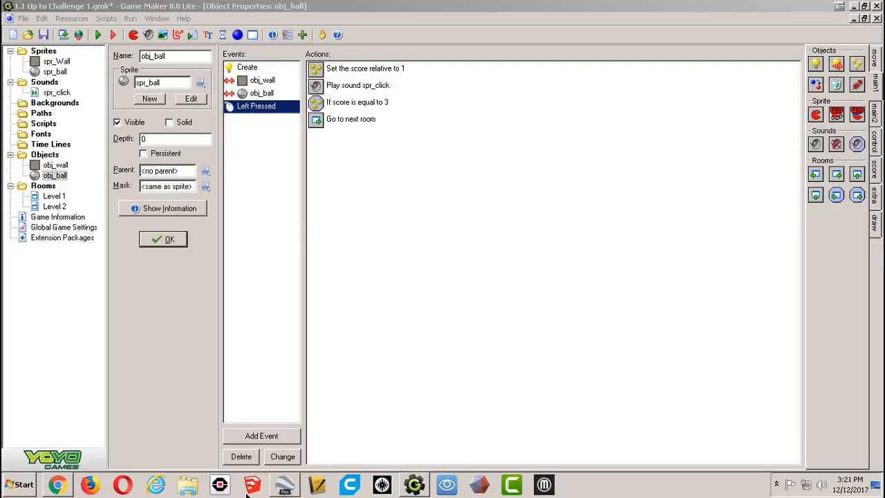
Switch to Chrome to read the Click Ball Coding Challenge 1 document.
left_click(58, 485)
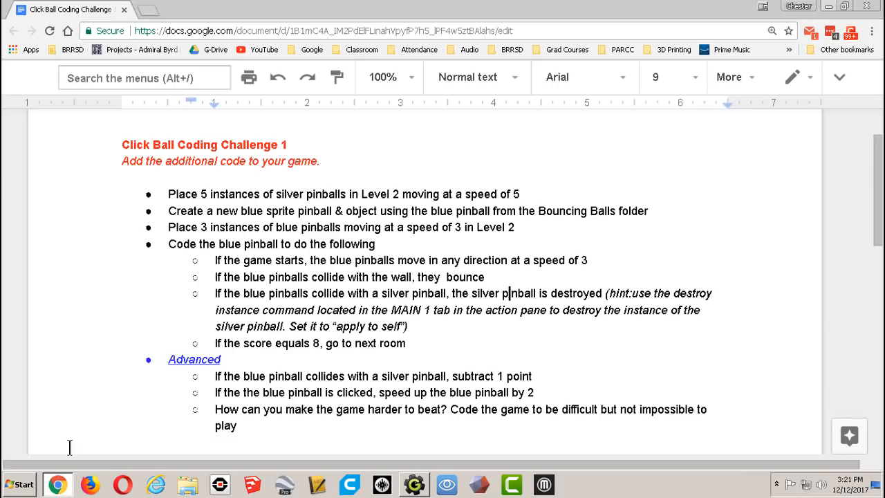
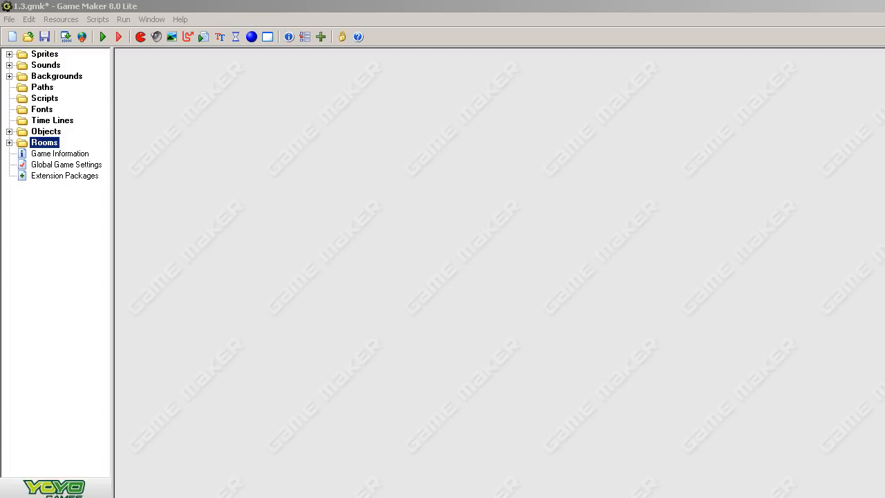
Open the Level 1 room from the Rooms folder and maximize its editor.
left_click(10, 142)
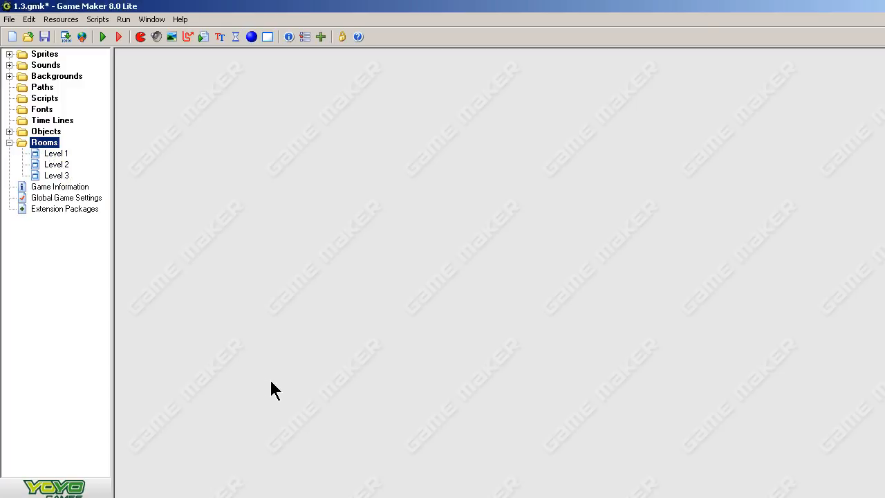
double_click(58, 154)
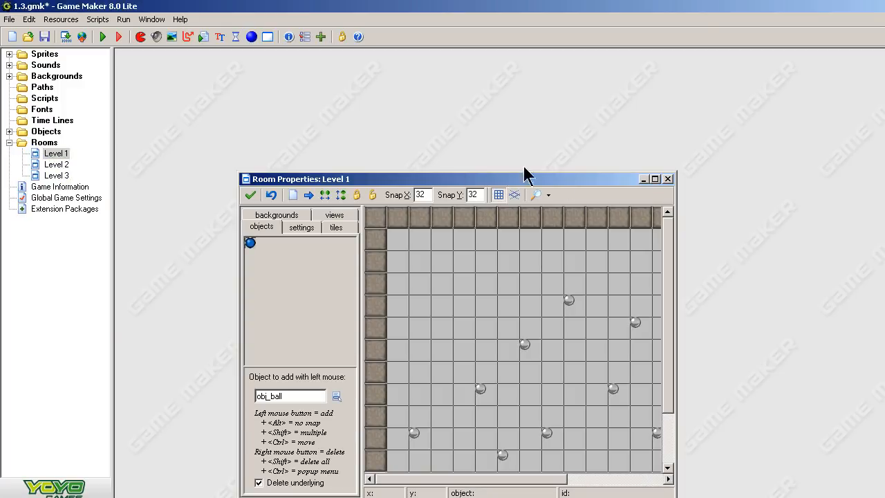
left_click(654, 179)
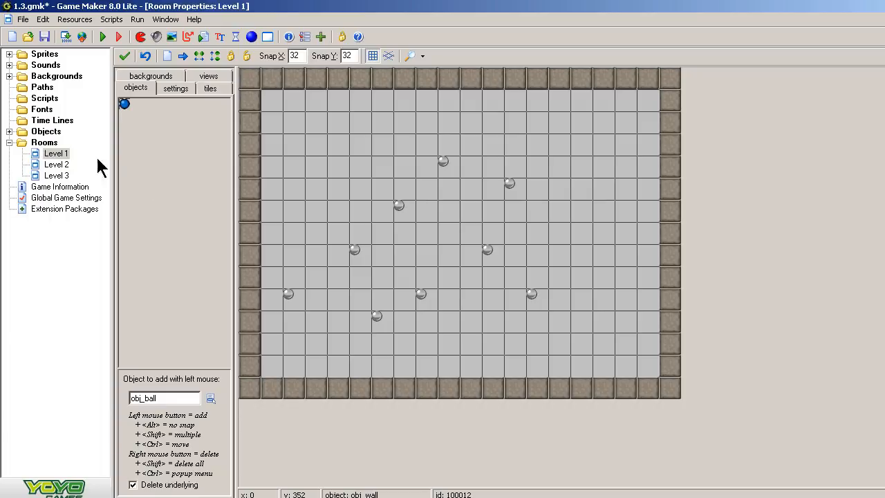
Create a new room and name it Title Screen.
right_click(43, 144)
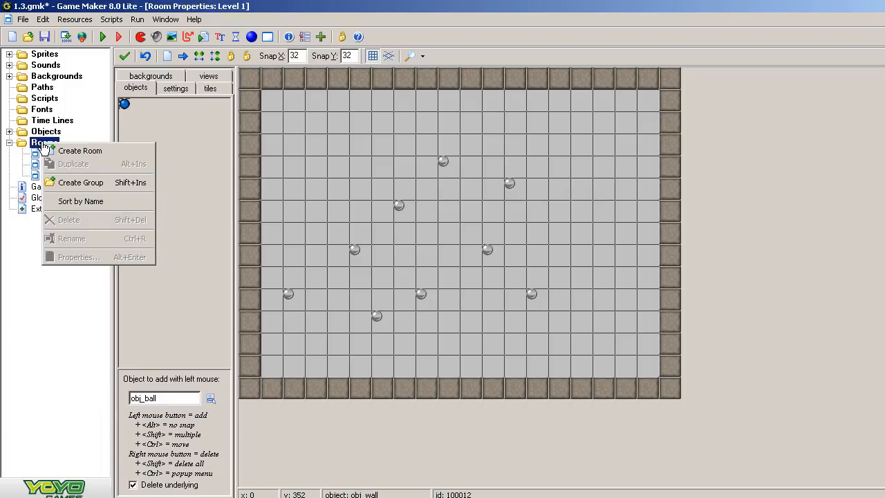
left_click(63, 150)
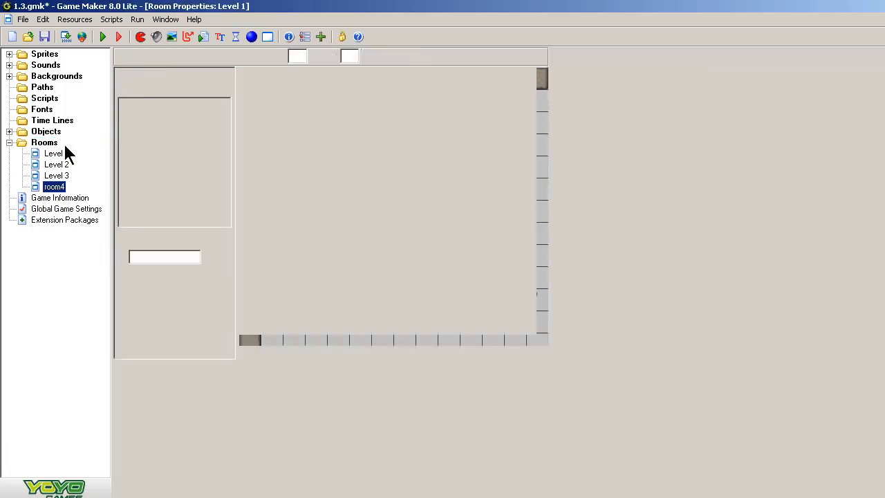
left_click(179, 89)
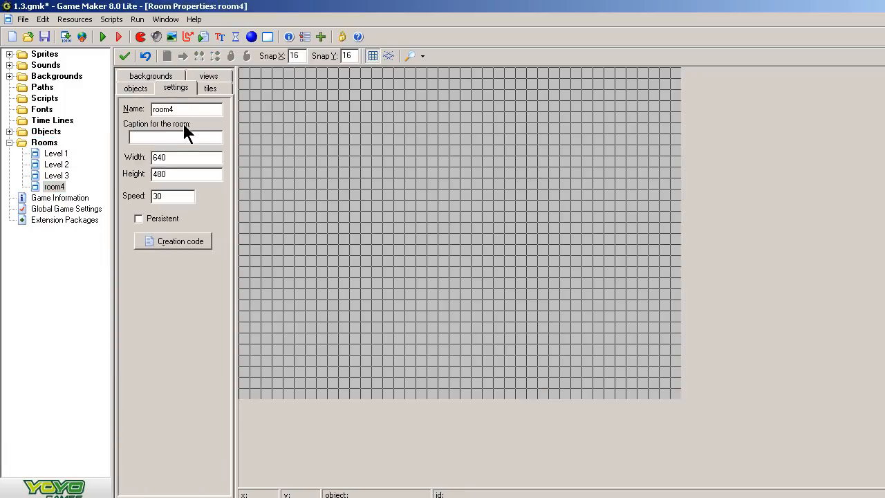
left_click_drag(186, 108, 99, 118)
type("Title Screen")
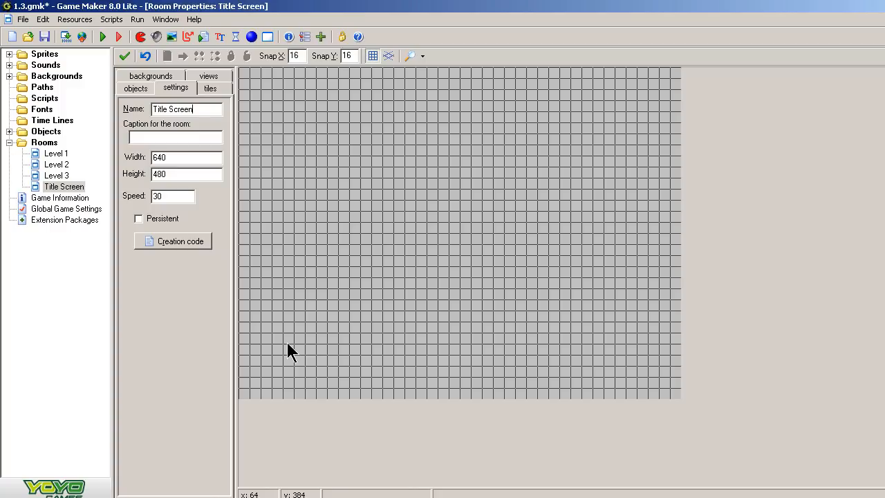
Set the Title Screen room's Snap X and Snap Y to 32.
left_click(303, 55)
double_click(304, 56)
key("BackSpace")
key("BackSpace")
type("32")
key("Tab")
type("32")
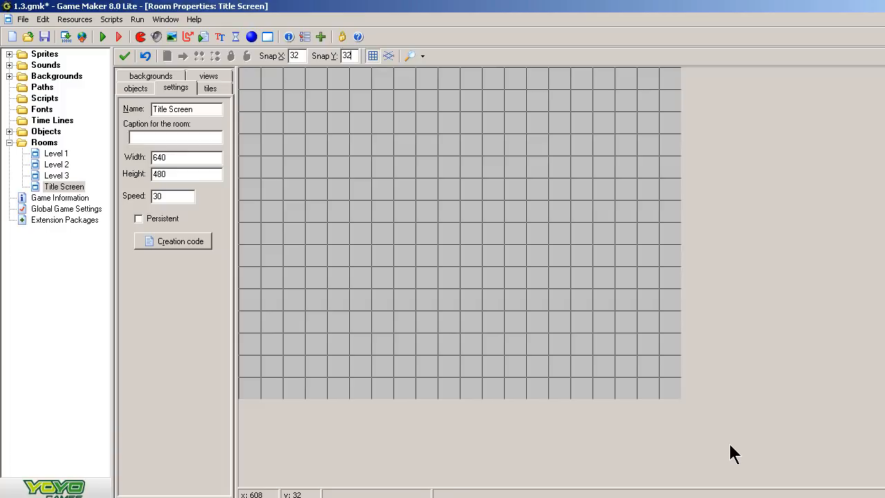
Set the Title Screen room's background color to green.
left_click(152, 77)
left_click(181, 125)
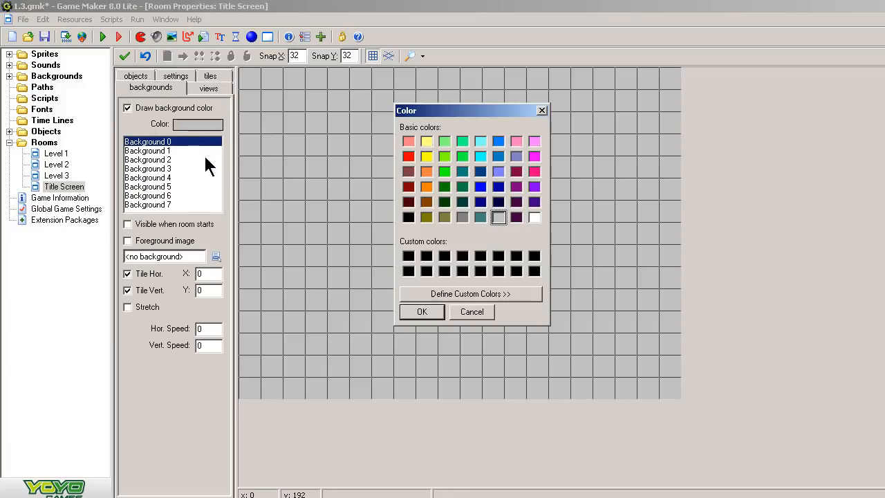
left_click(444, 172)
left_click(423, 312)
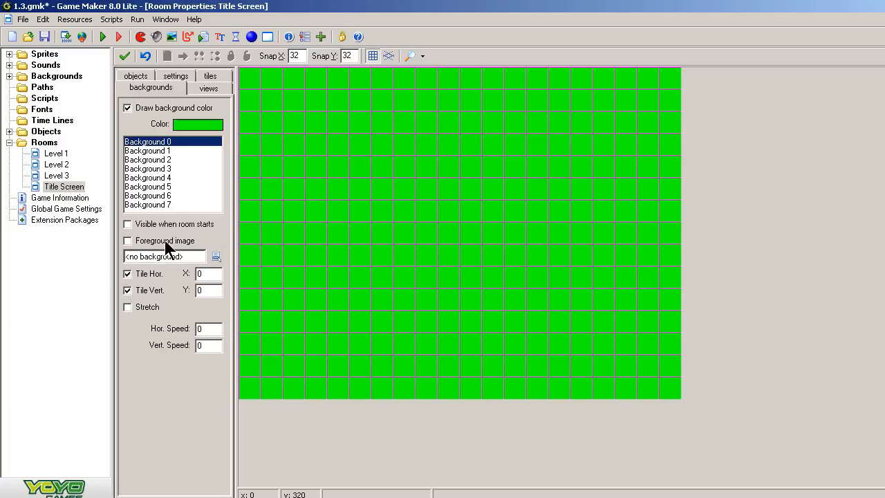
Open the properties of the bkg_Title Screen background resource.
left_click(216, 257)
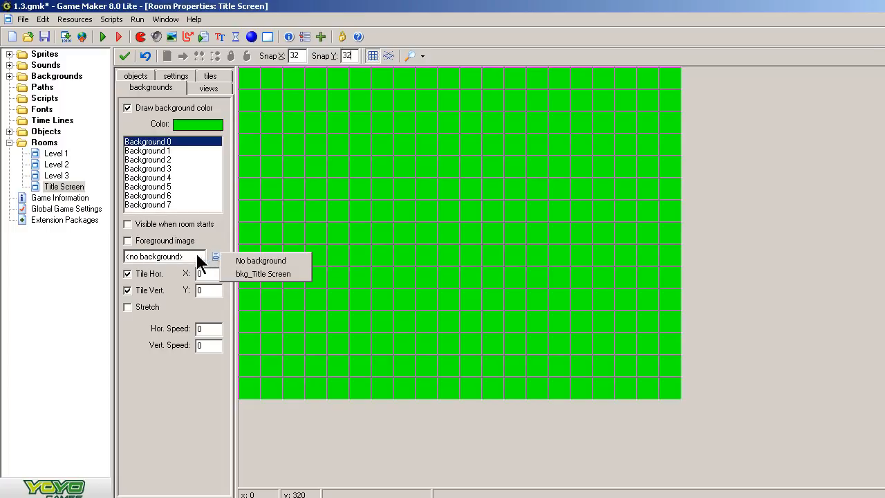
left_click(205, 239)
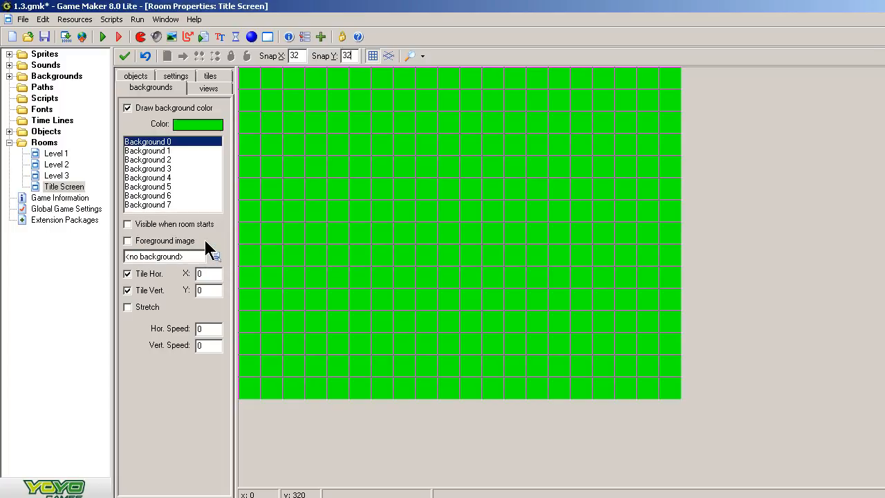
left_click(8, 76)
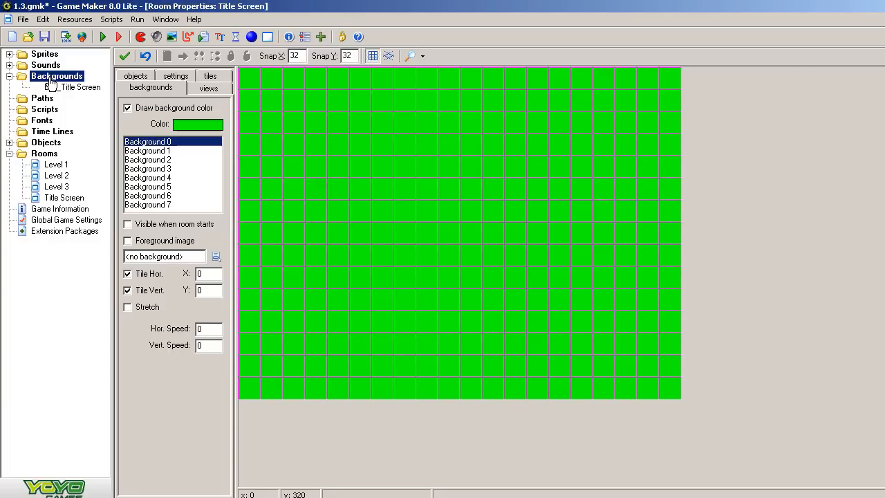
right_click(55, 80)
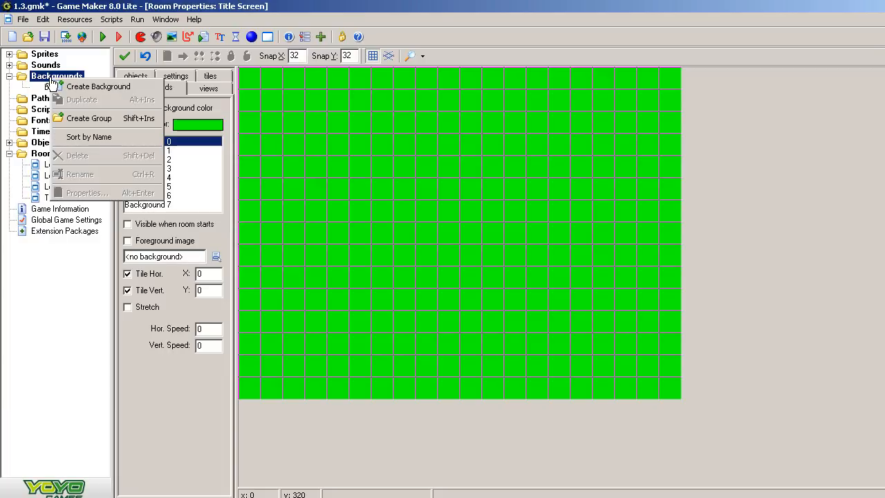
double_click(50, 88)
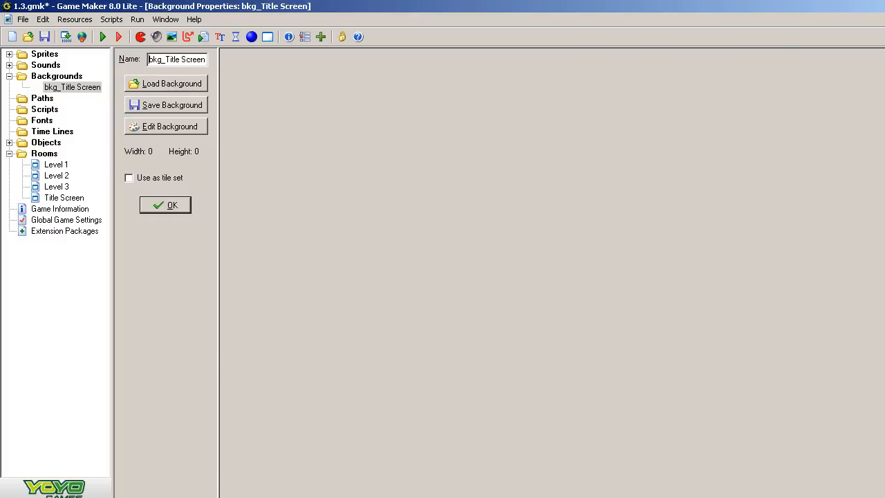
Switch to Chrome and restrict the castle king image search to an exact size of 640 × 480.
left_click(111, 496)
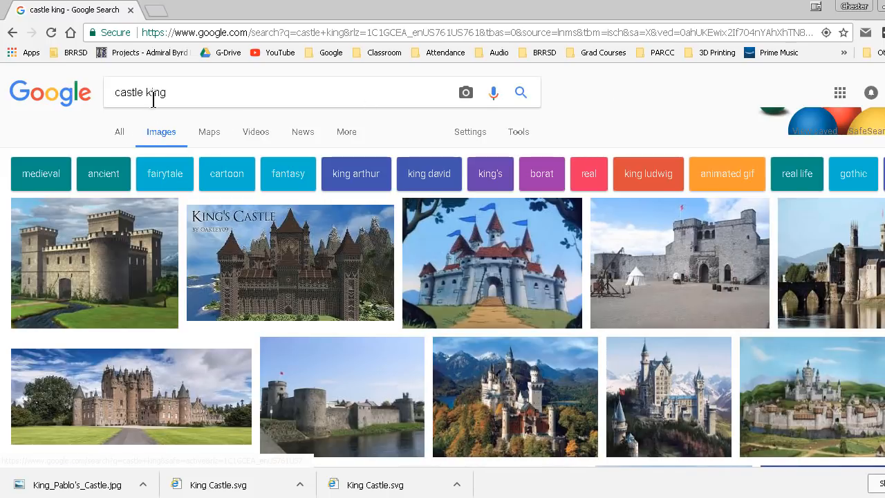
left_click(468, 134)
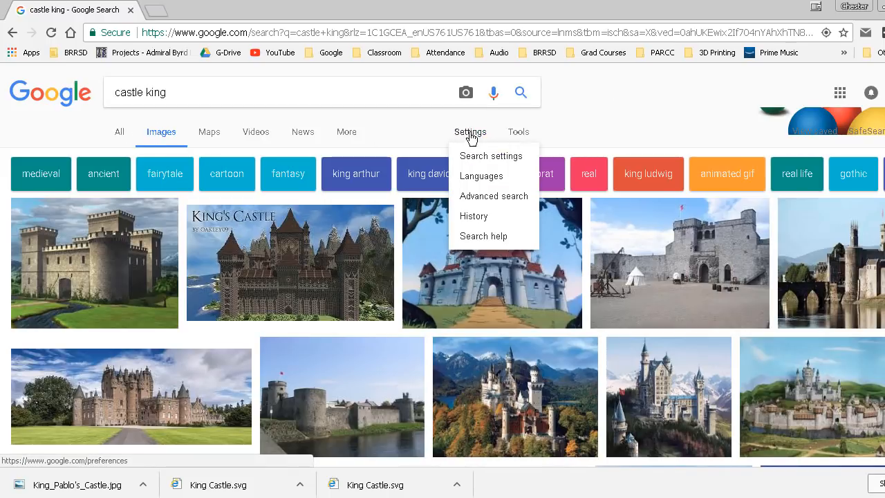
left_click(524, 132)
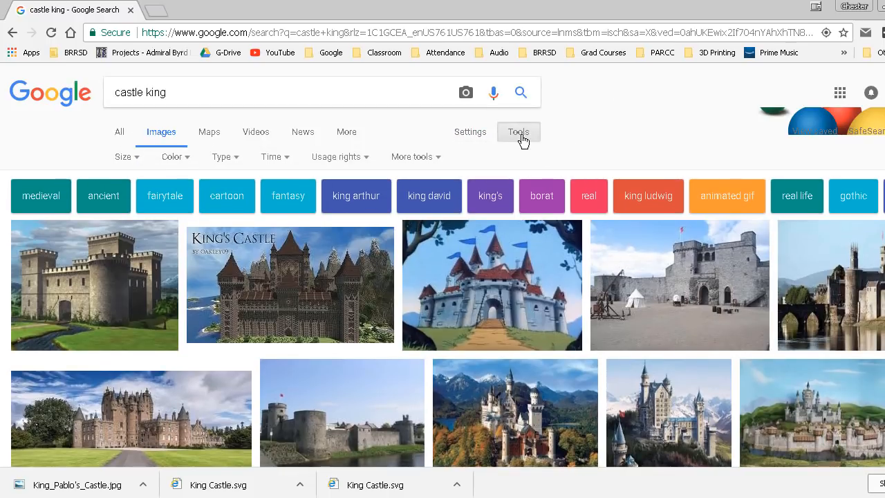
left_click(130, 158)
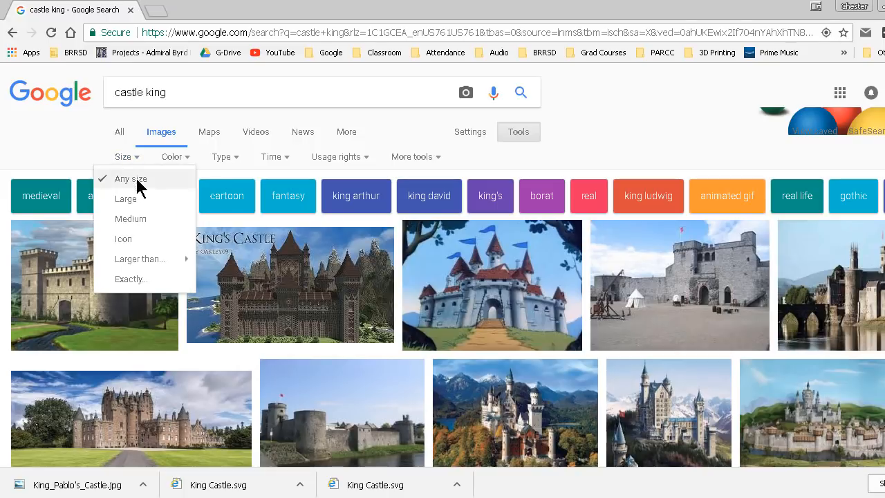
left_click(157, 280)
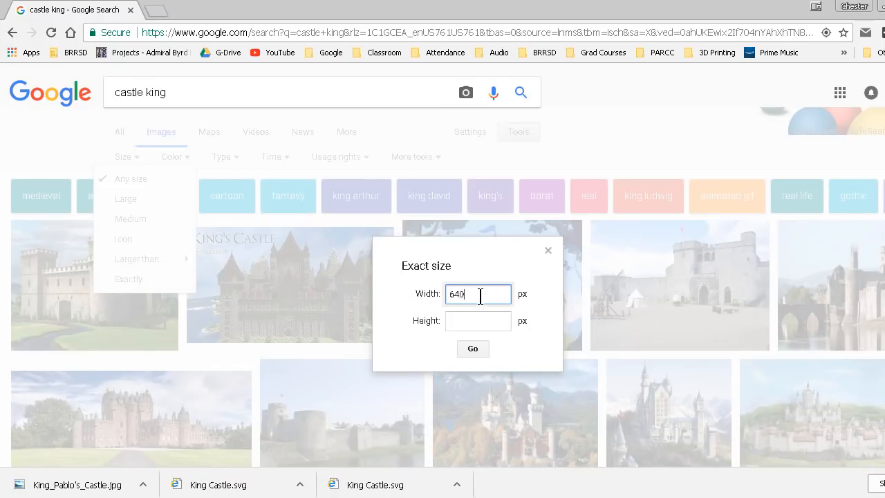
left_click(490, 322)
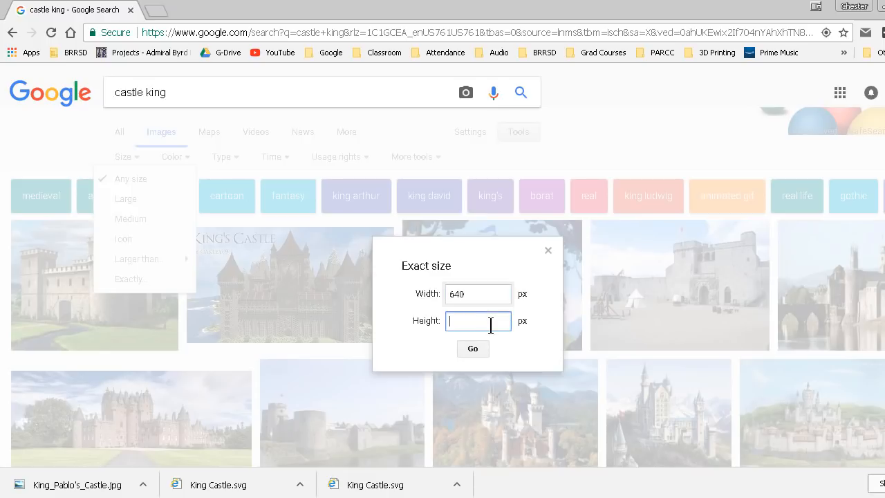
left_click(478, 351)
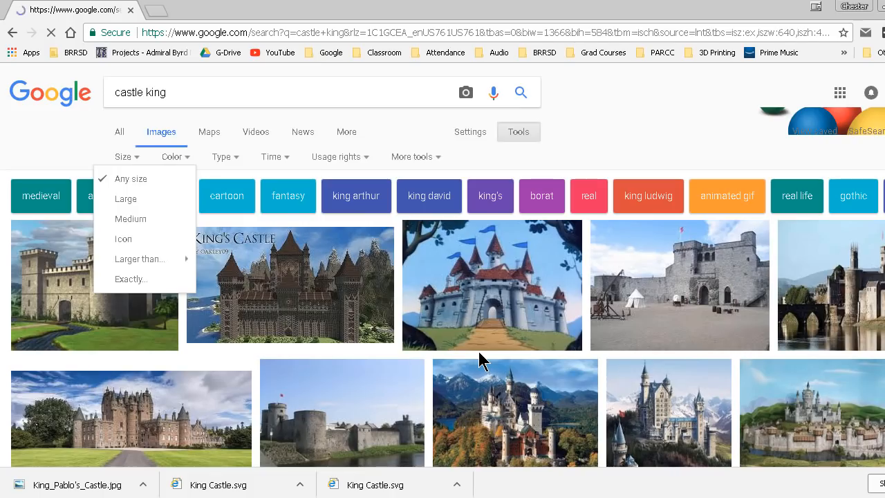
left_click(473, 138)
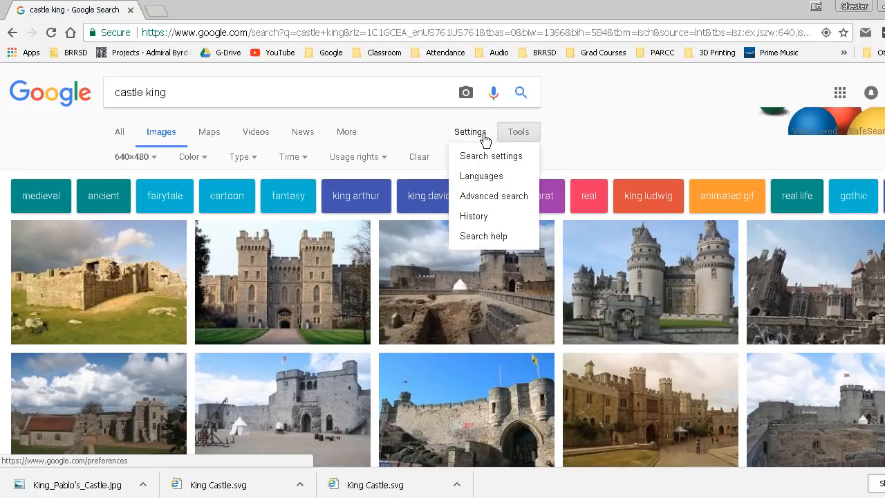
left_click(528, 142)
left_click(528, 142)
left_click(528, 141)
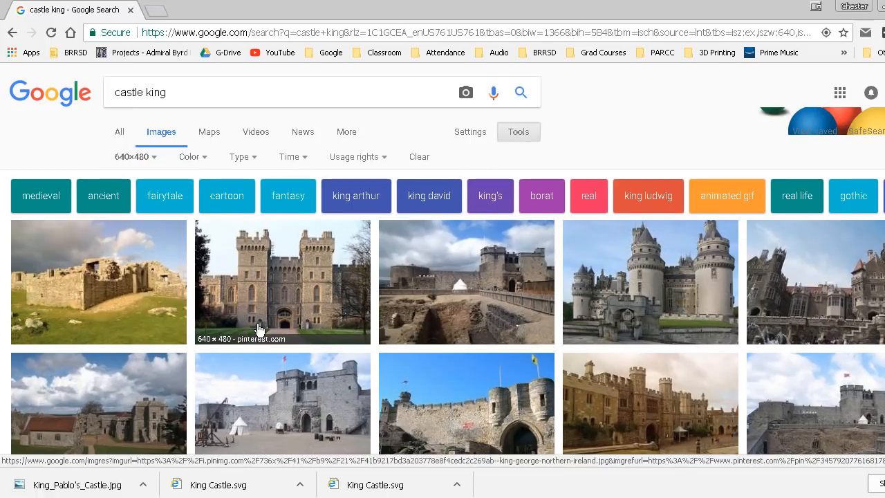
left_click(473, 134)
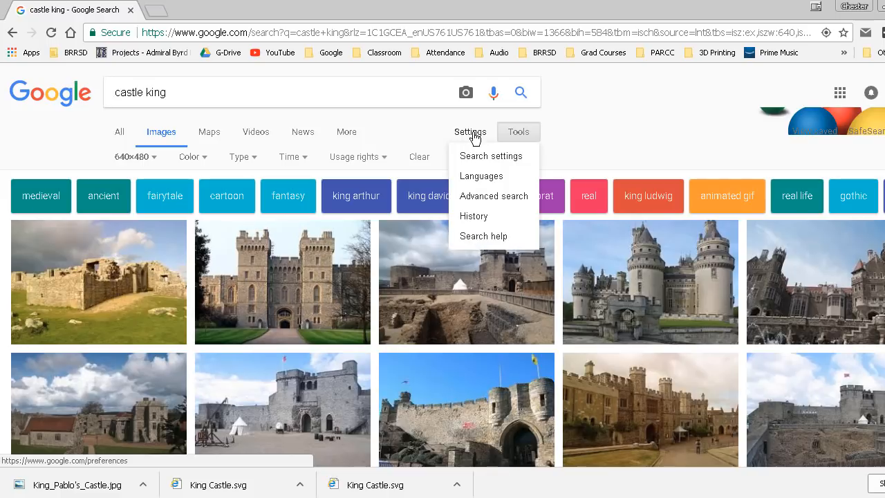
left_click(347, 133)
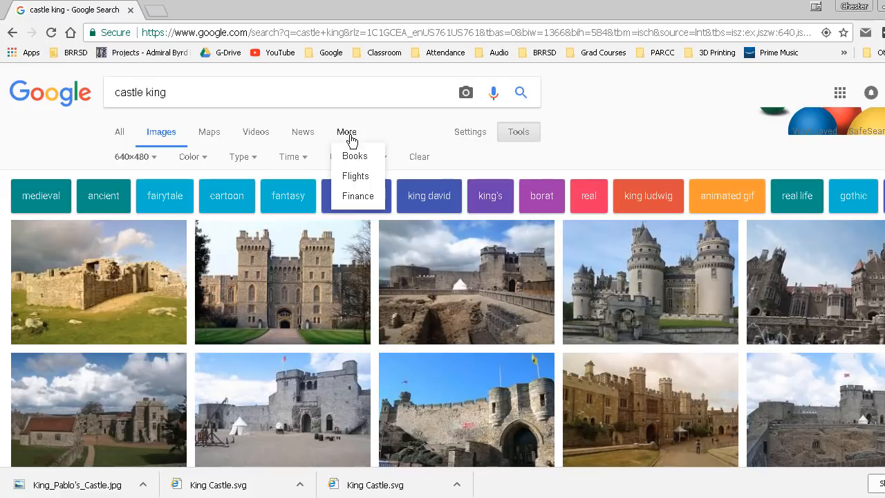
left_click(50, 157)
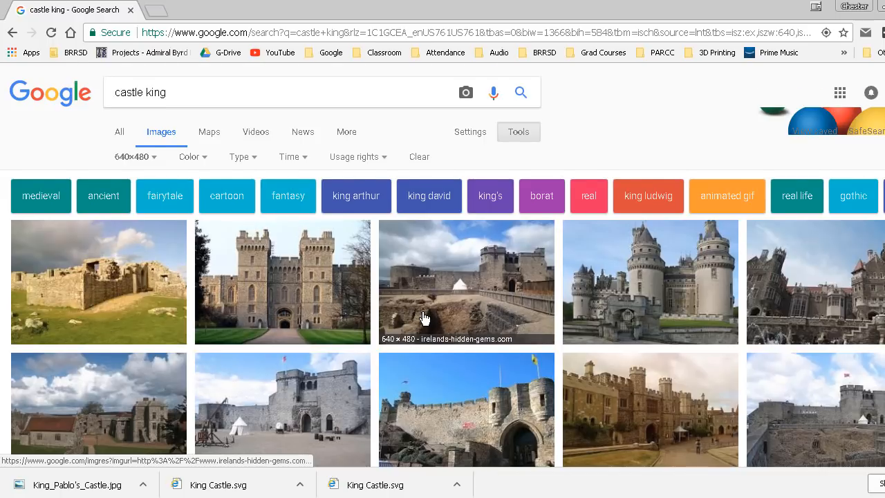
Browse the 640×480 castle image results and open the castle with round towers.
scroll(425, 318, "down", 1)
scroll(425, 318, "down", 3)
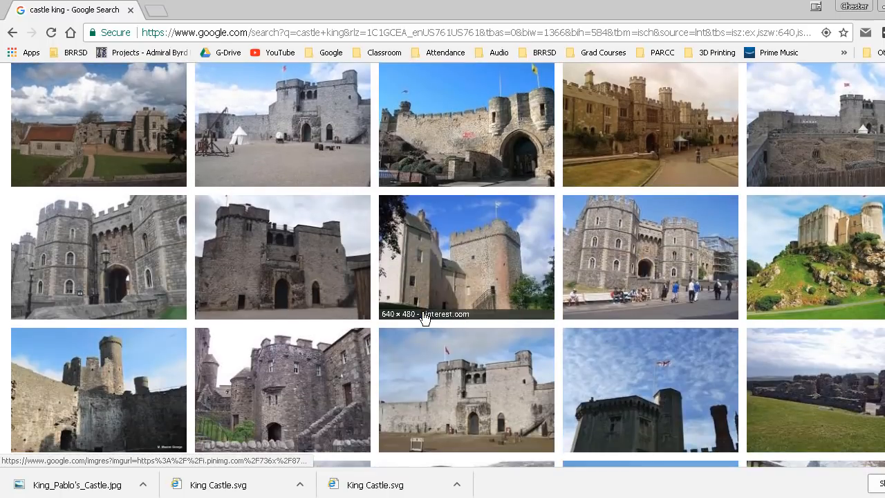
scroll(306, 277, "down", 2)
scroll(346, 292, "down", 1)
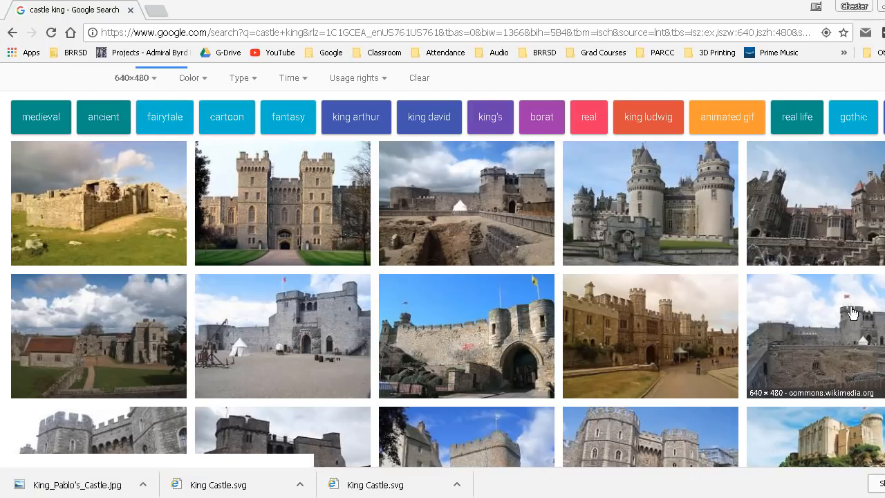
left_click(620, 228)
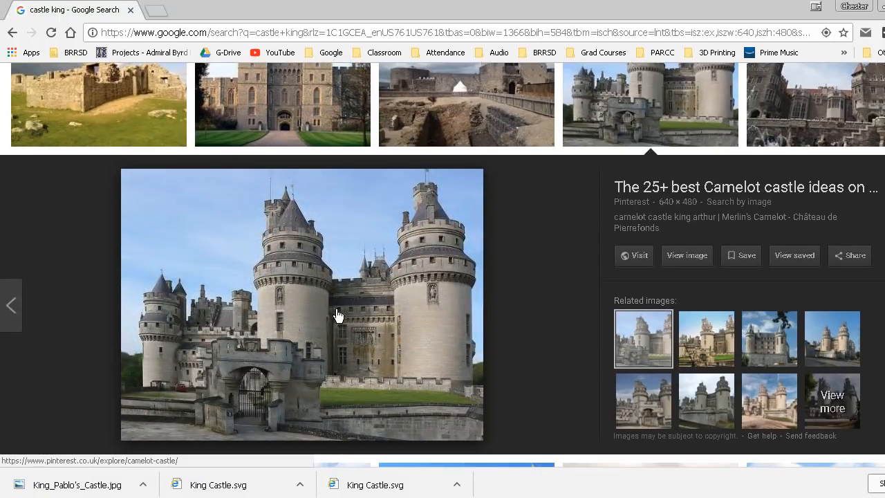
Save the castle image to the Desktop as King Castle.
right_click(337, 315)
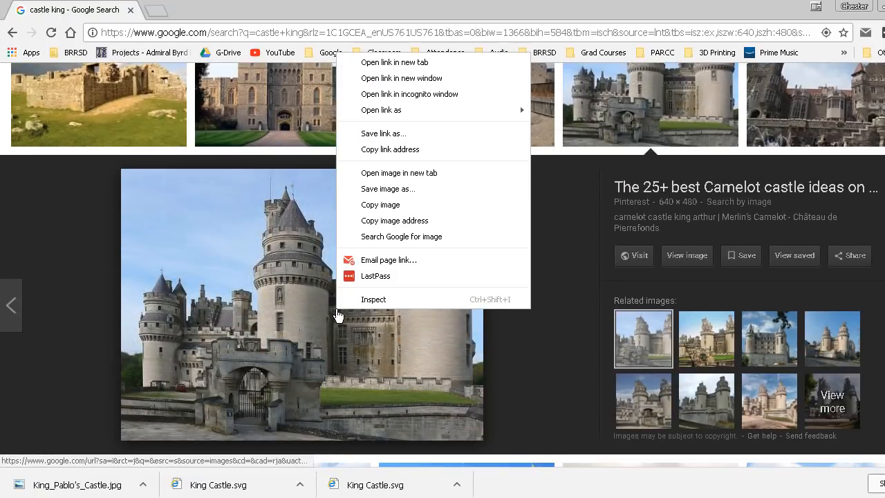
left_click(403, 189)
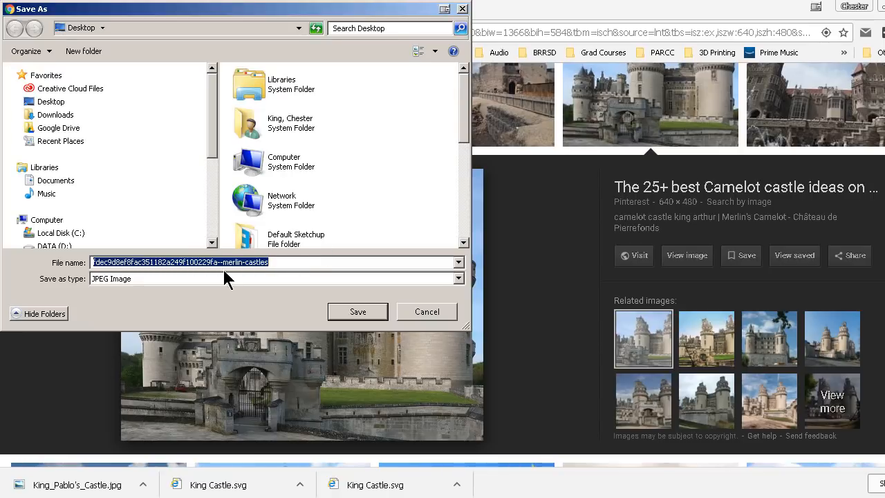
type("King")
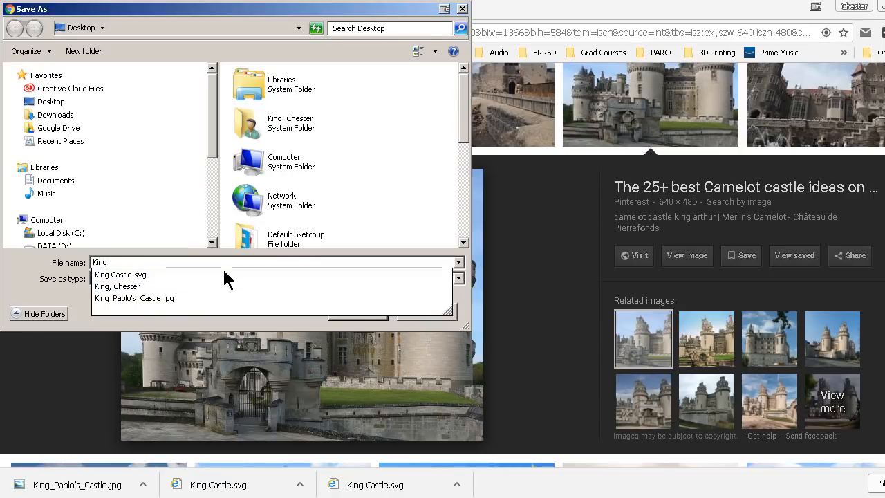
type(" Caslte")
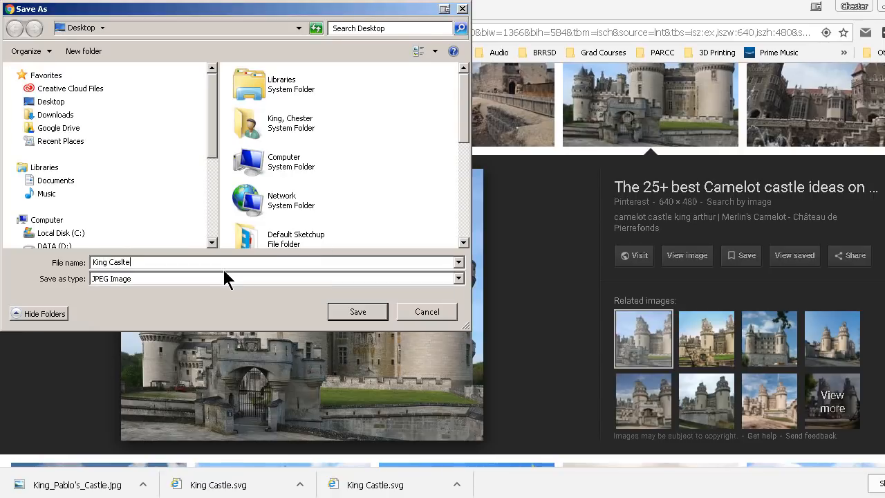
key("BackSpace")
key("BackSpace")
key("BackSpace")
type("tle")
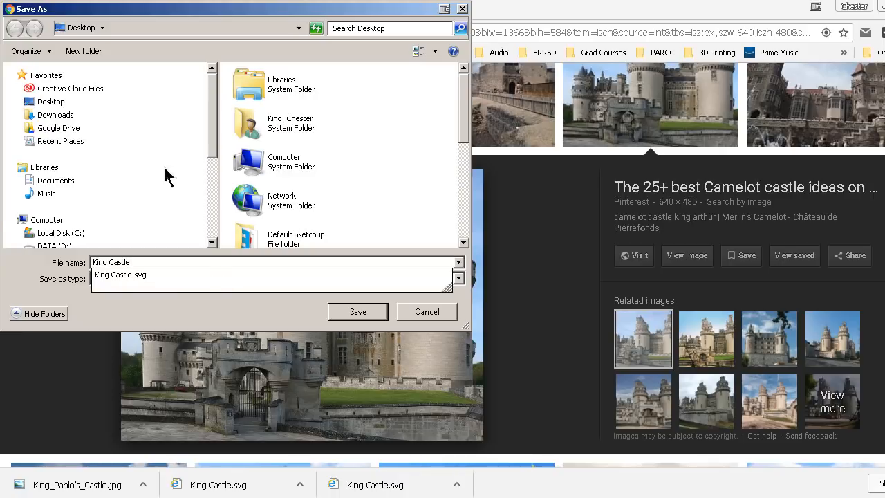
left_click(196, 340)
left_click(339, 311)
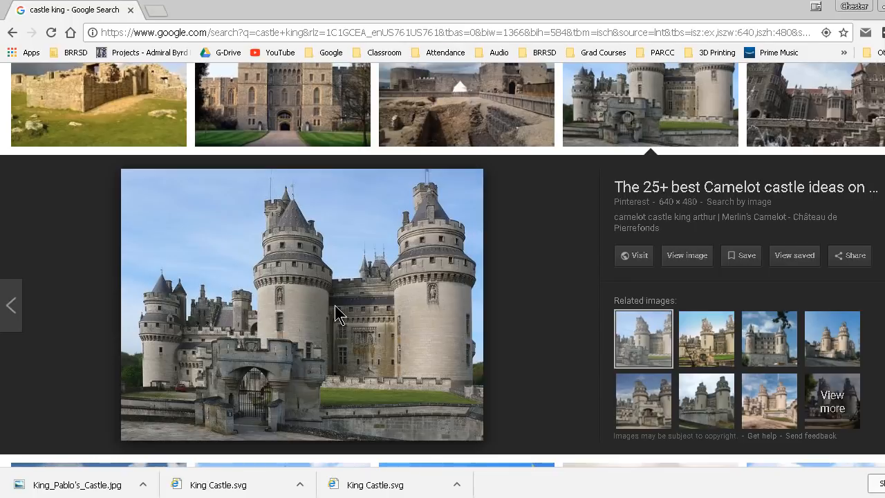
Switch back to Game Maker, load the King Castle image from the Desktop into the bkg_Title Screen background, and confirm.
left_click(449, 497)
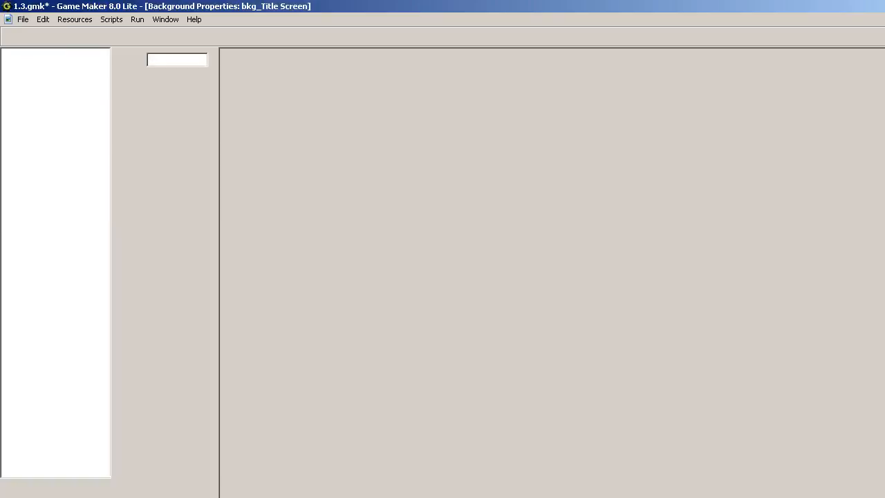
left_click(173, 82)
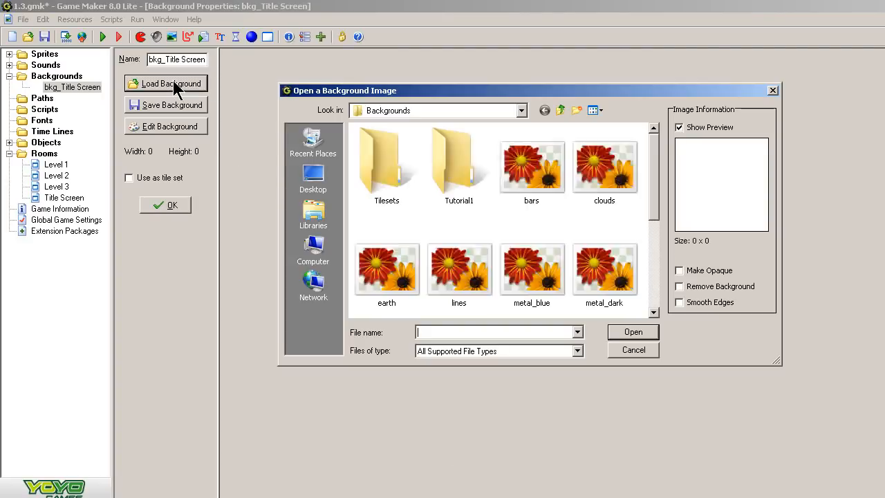
left_click(319, 186)
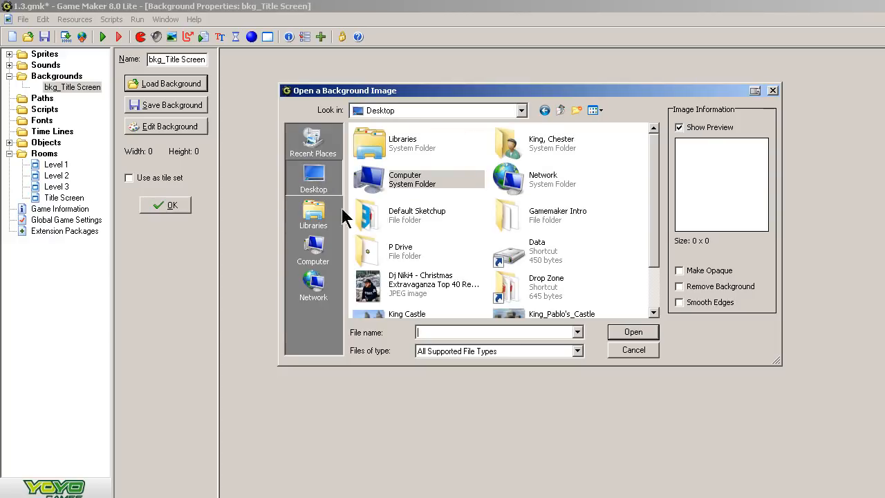
left_click_drag(656, 212, 657, 271)
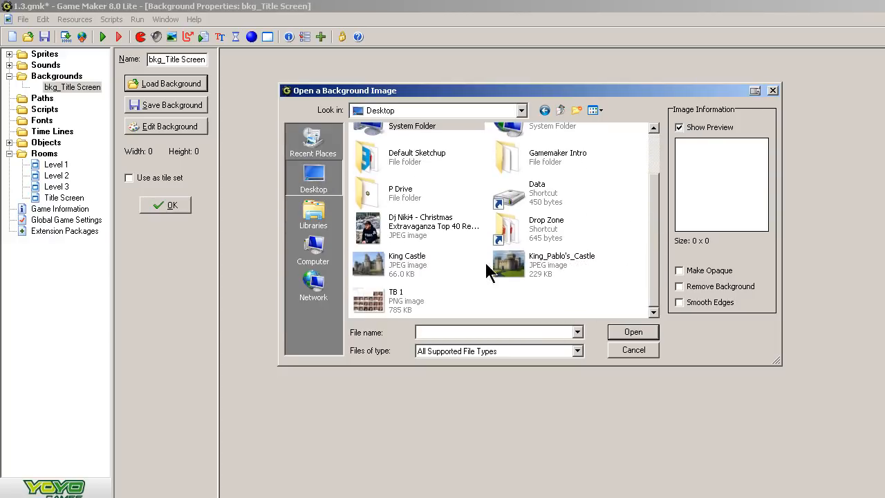
left_click(406, 268)
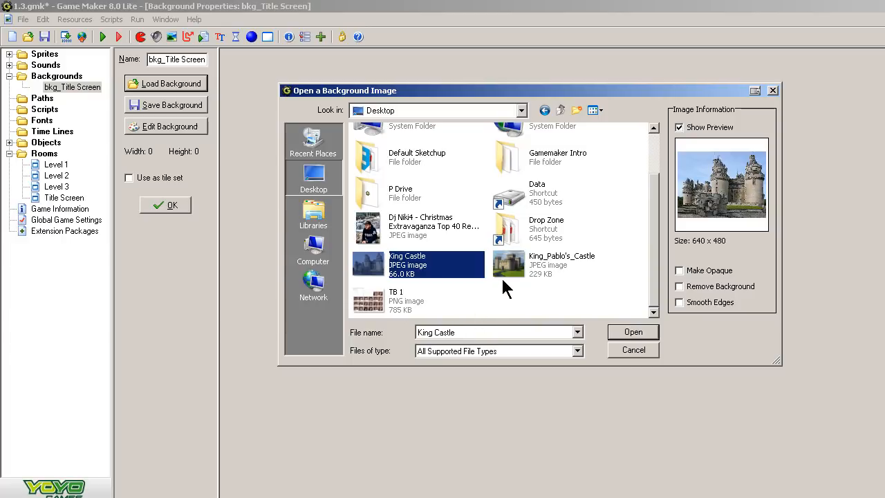
left_click(618, 334)
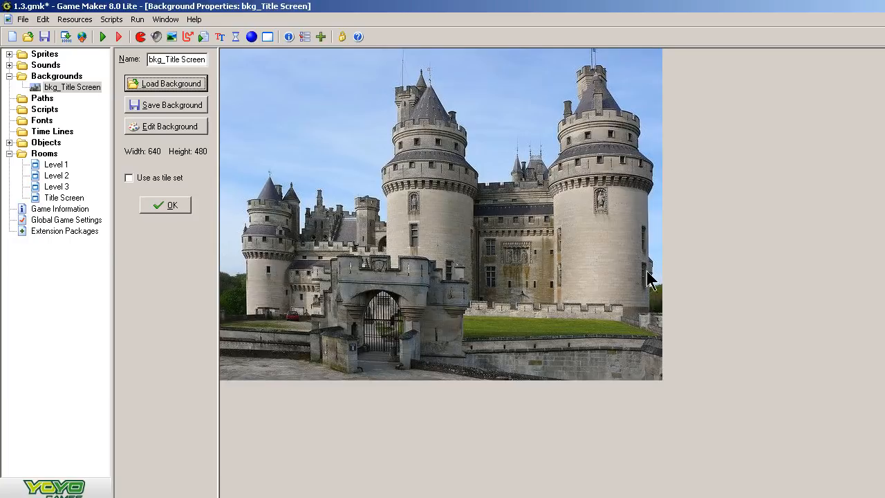
left_click(166, 206)
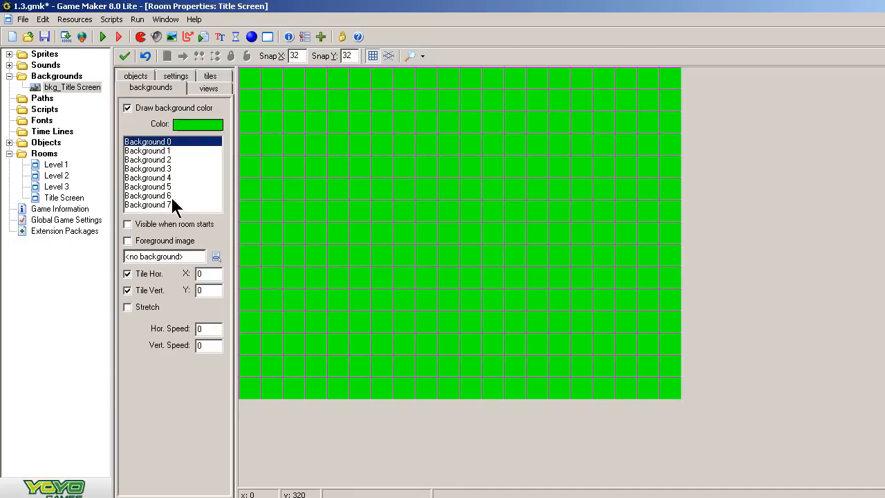
Set the Title Screen room's Background 0 image to bkg_Title Screen and close the room editors.
left_click(216, 256)
left_click(239, 280)
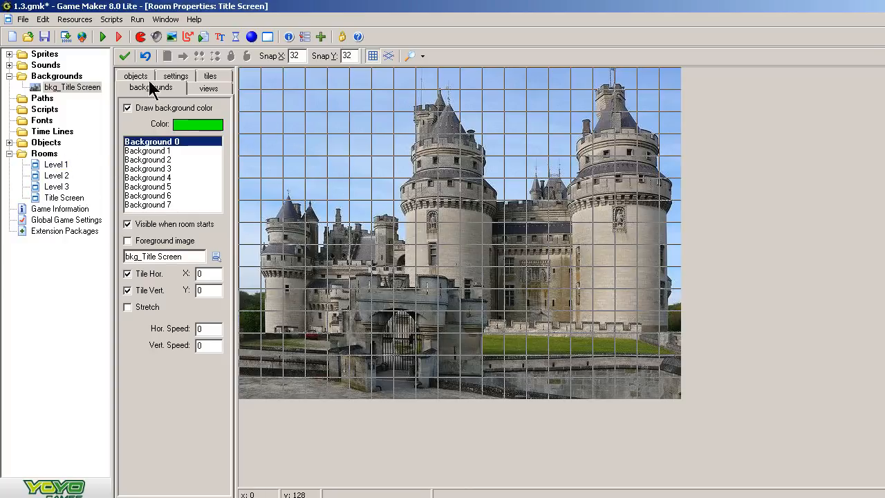
left_click(125, 56)
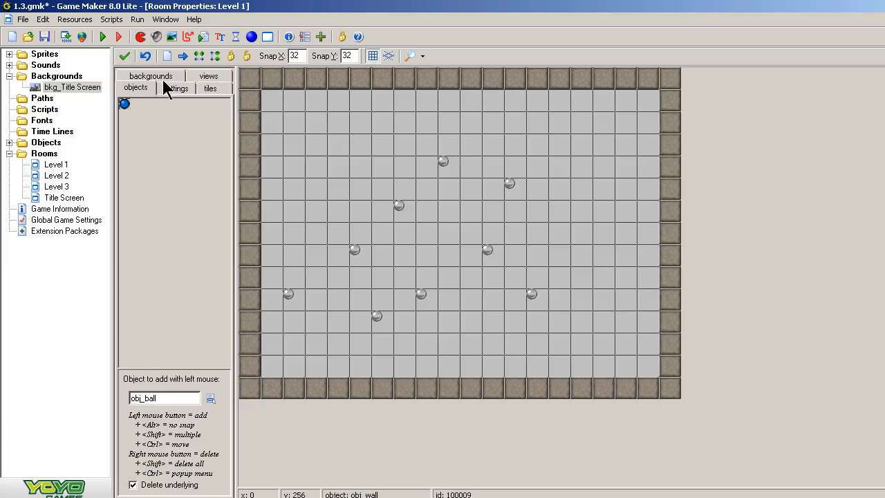
left_click(124, 58)
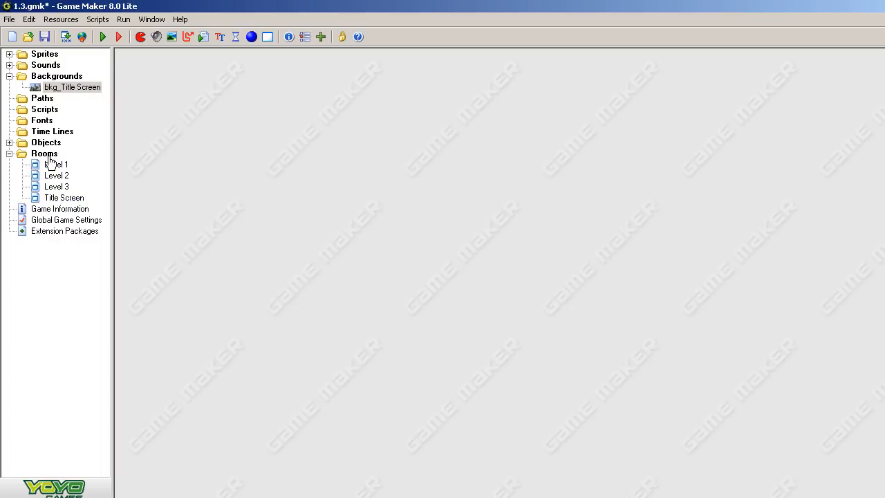
Move the Title Screen room to the top of the room order and run the game.
left_click_drag(66, 206, 46, 158)
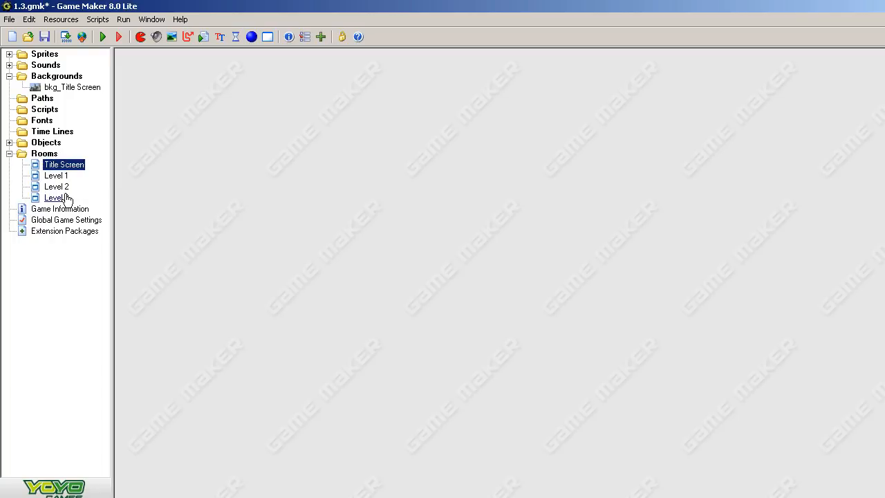
left_click(102, 36)
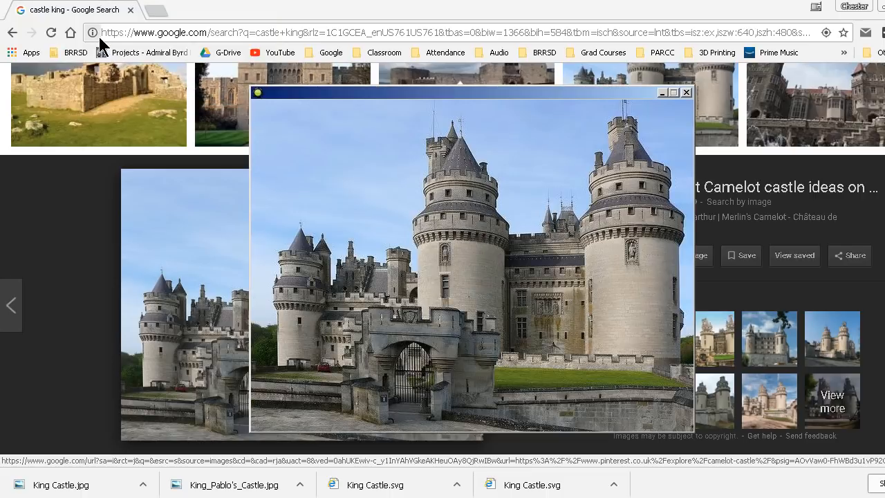
Close the running game window.
left_click(884, 7)
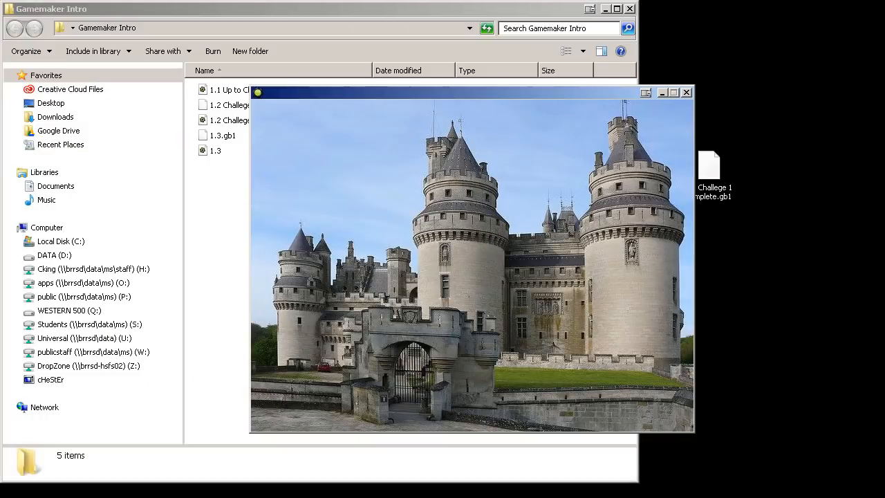
left_click(605, 9)
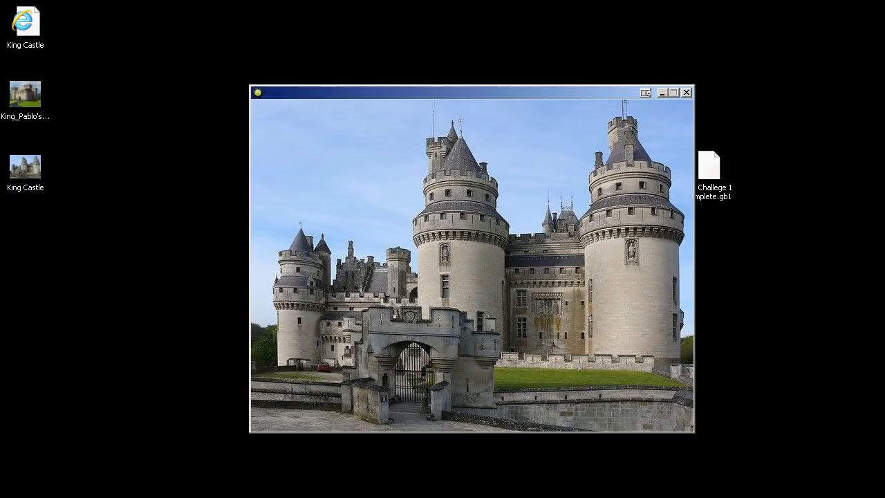
left_click(687, 93)
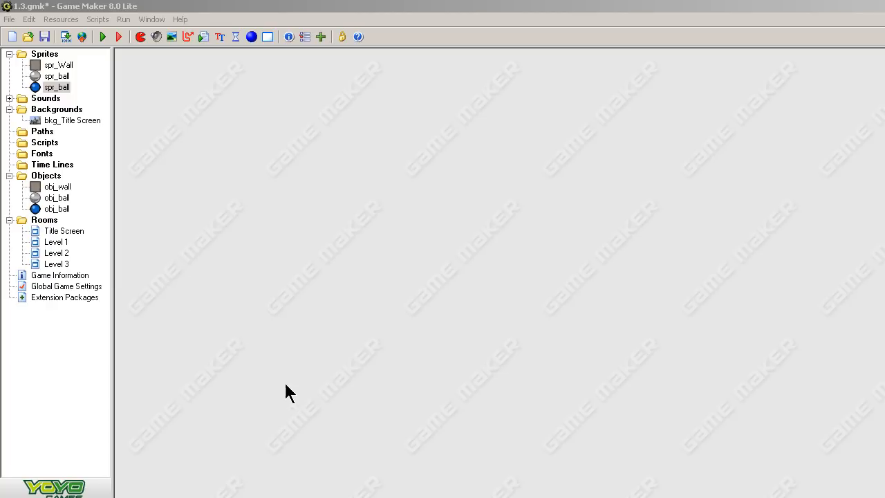
Open the Title Screen room editor and enlarge its window.
double_click(80, 235)
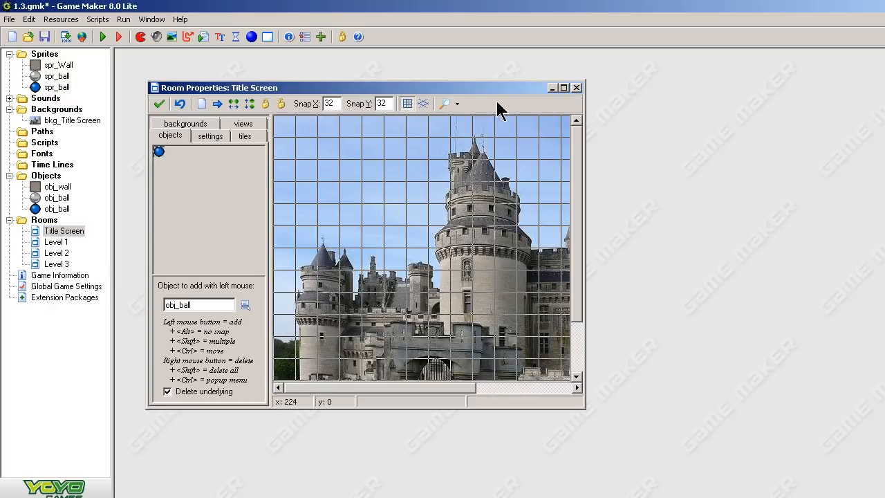
left_click_drag(519, 88, 488, 58)
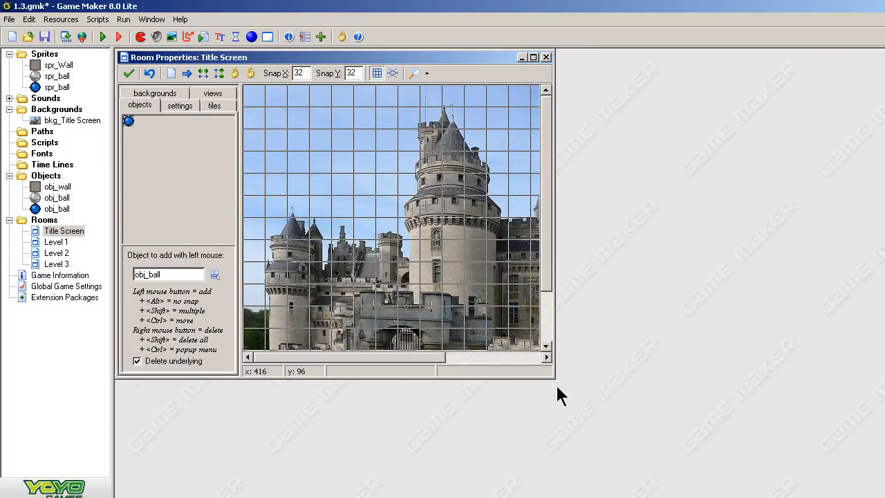
left_click_drag(554, 375, 746, 448)
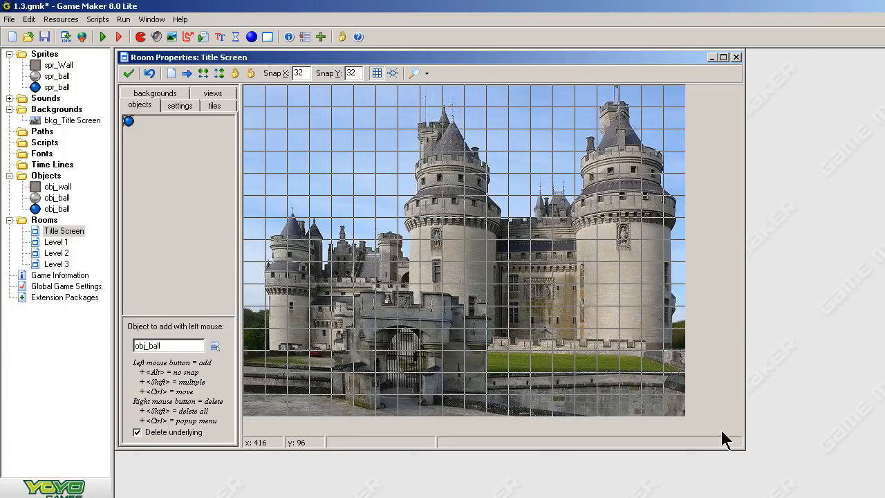
Create a new sprite and name it spr_Start.
right_click(50, 55)
left_click(69, 61)
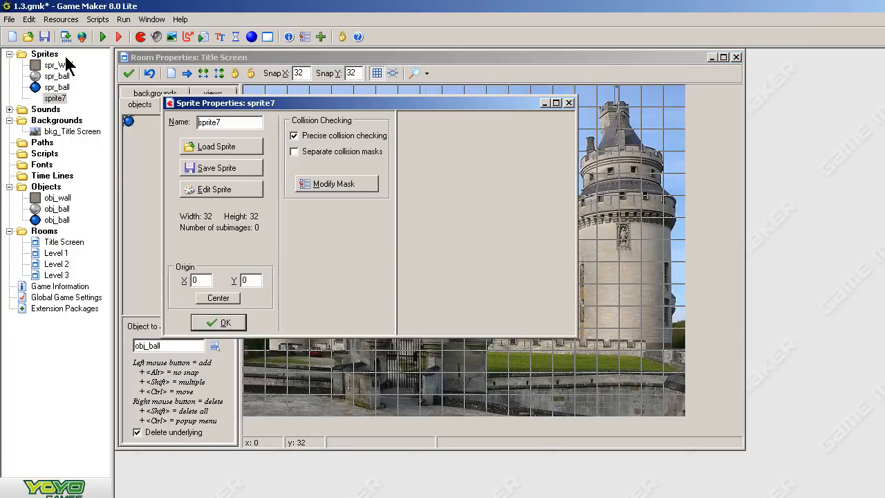
double_click(255, 122)
type("spr_Start")
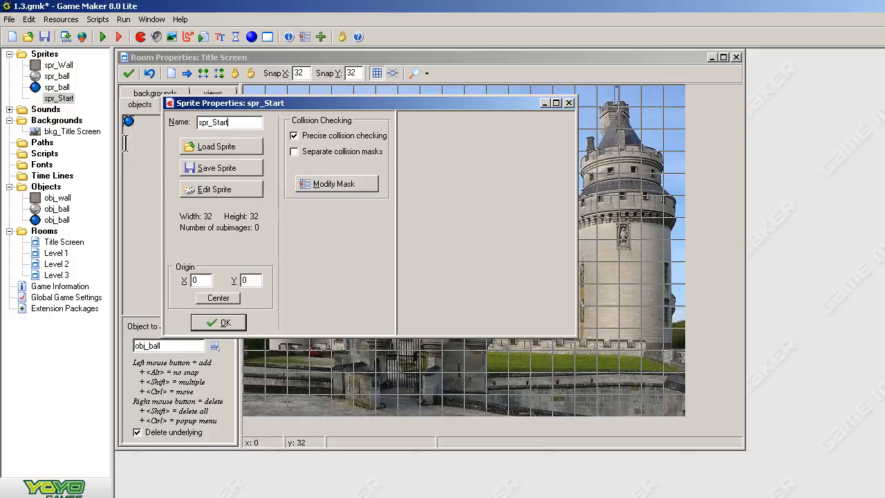
Load the button_play image from the Buttons folder into the new sprite.
left_click(220, 143)
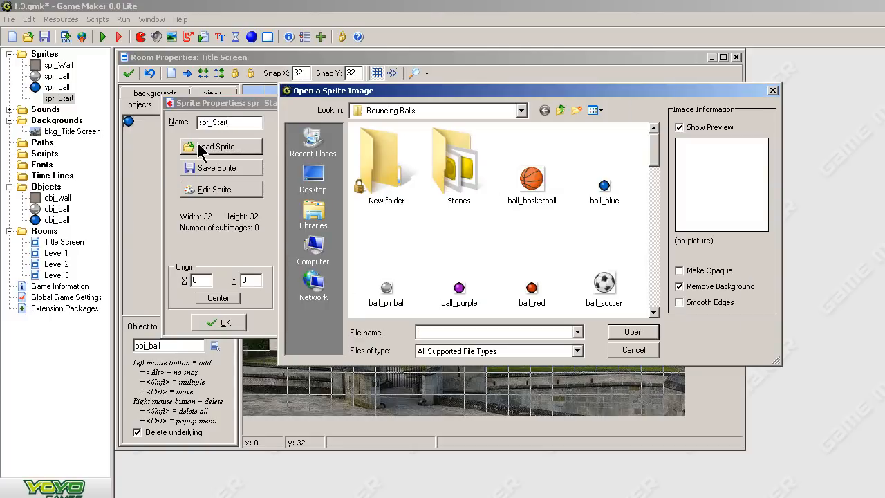
left_click(557, 110)
double_click(376, 164)
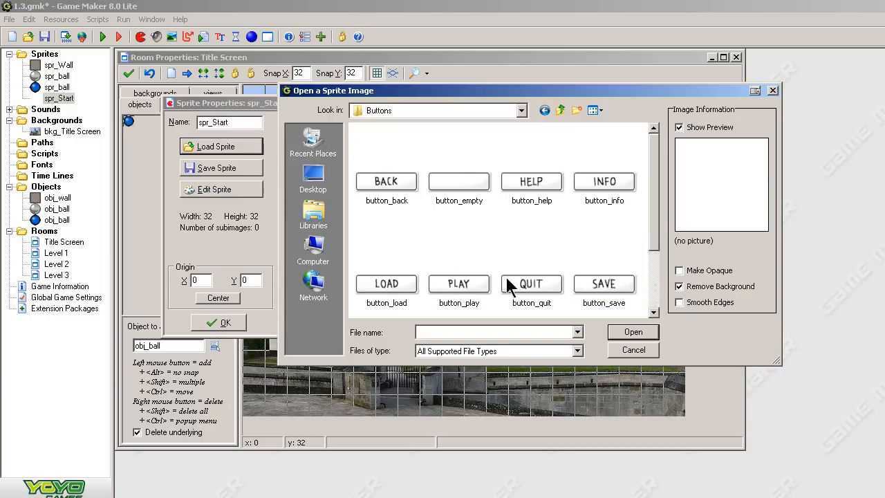
scroll(580, 248, "down", 2)
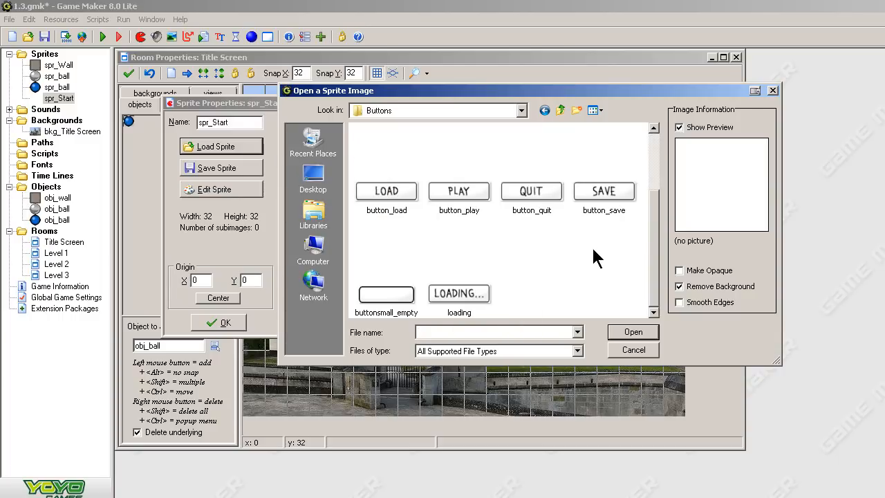
left_click(459, 193)
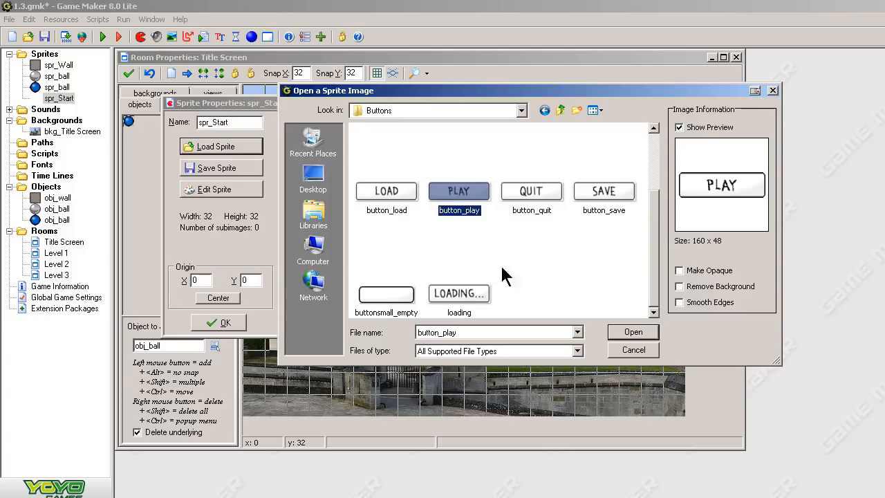
left_click(632, 334)
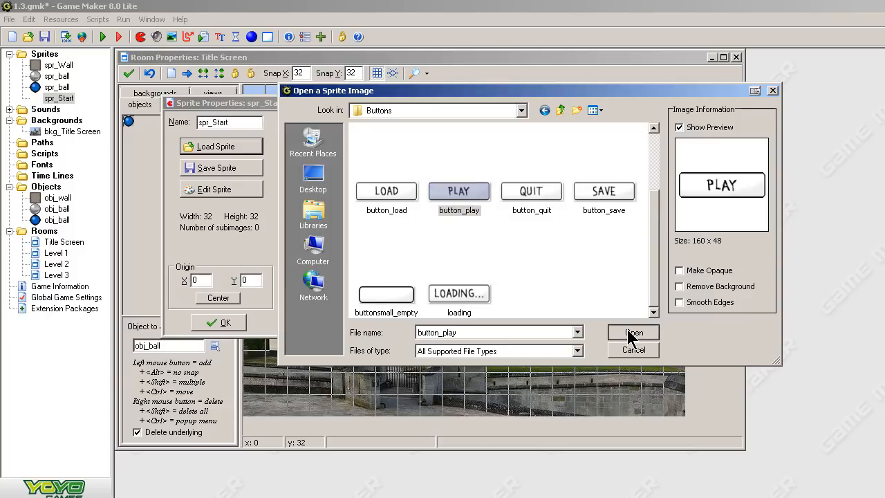
Rename the sprite to spr_play and confirm its properties.
left_click(245, 122)
key("BackSpace")
key("BackSpace")
key("BackSpace")
key("BackSpace")
key("BackSpace")
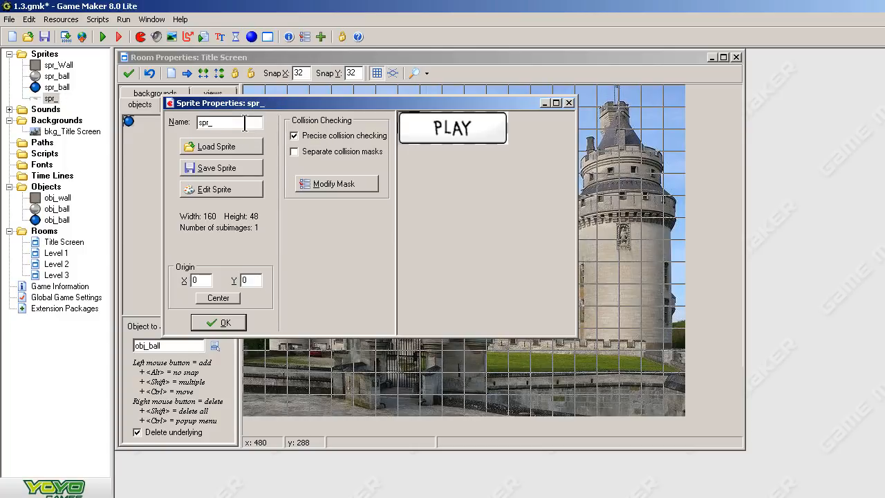
type("play")
left_click(223, 324)
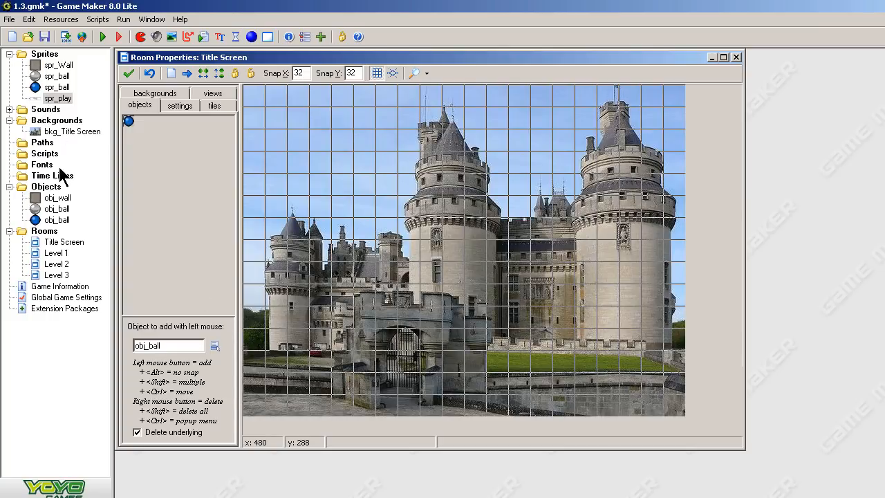
Create a new object named obj_play and assign it the spr_play sprite.
right_click(56, 192)
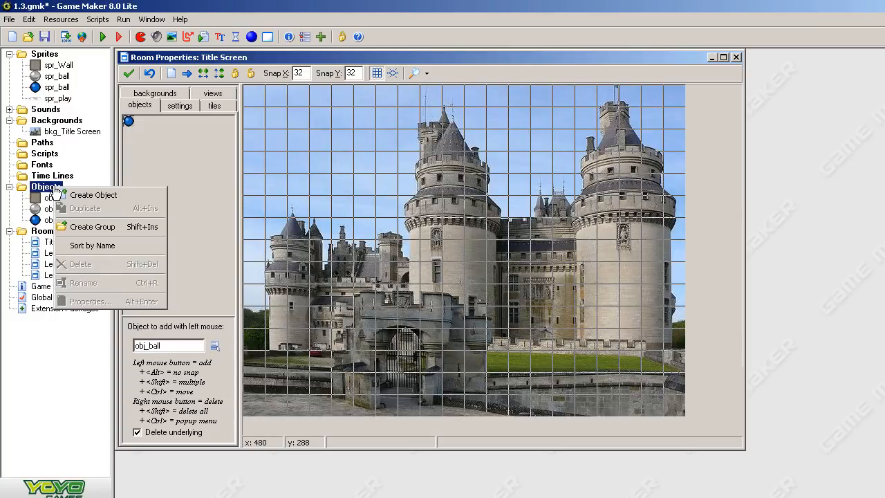
left_click(78, 195)
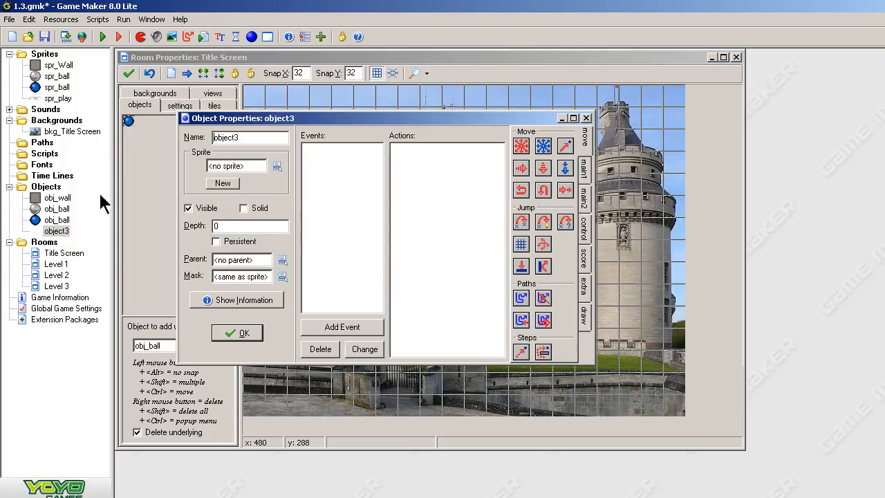
left_click(280, 139)
key("BackSpace")
key("BackSpace")
key("BackSpace")
key("BackSpace")
type("_play")
left_click(276, 167)
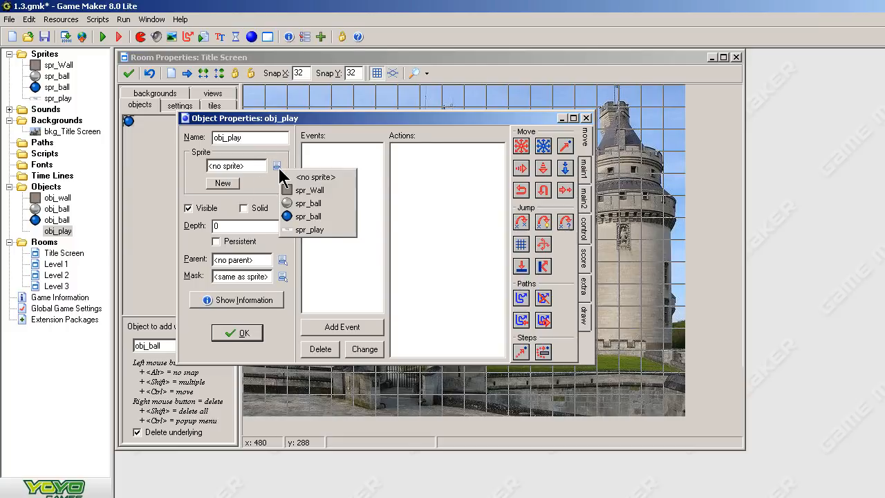
left_click(300, 230)
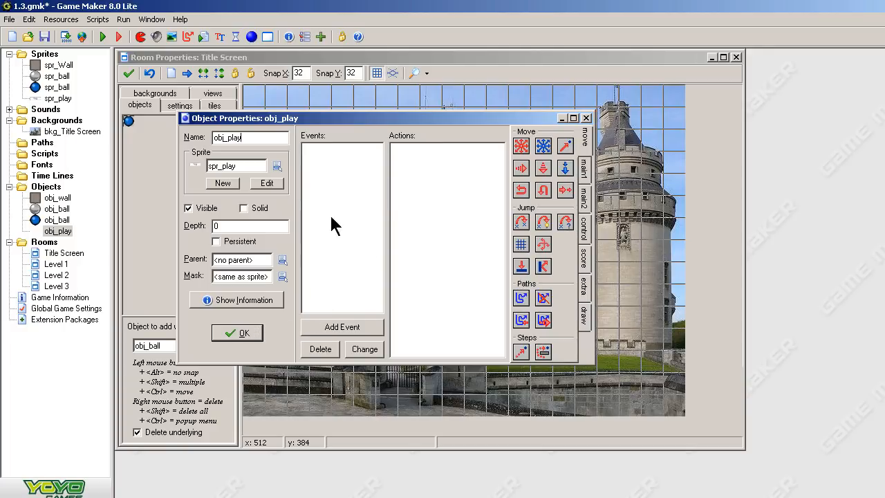
Add a Left Pressed mouse event to obj_play.
left_click(356, 320)
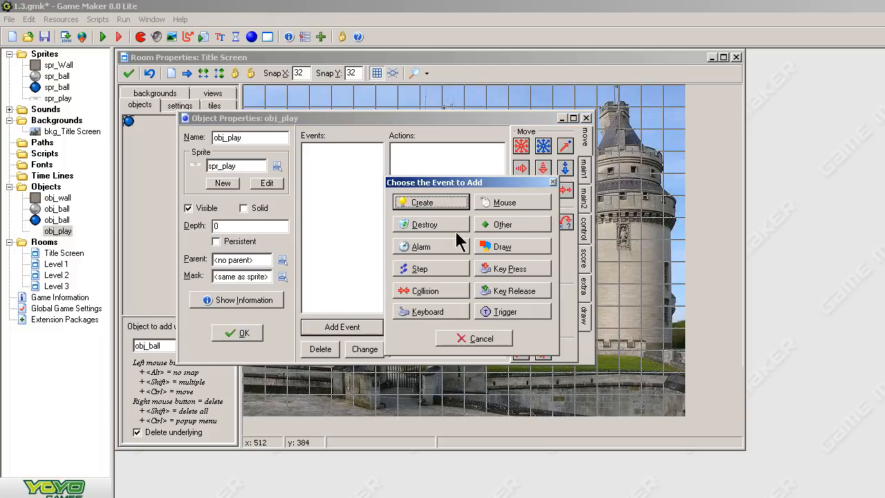
left_click(509, 203)
left_click(540, 269)
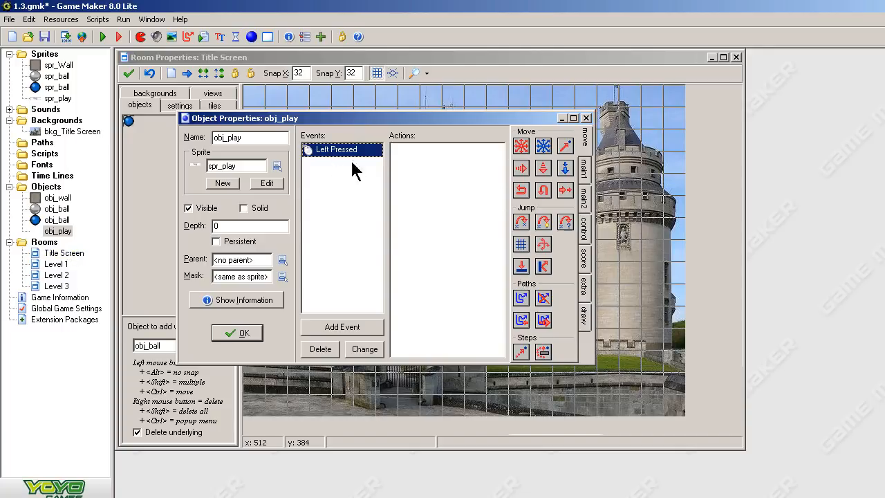
left_click(584, 228)
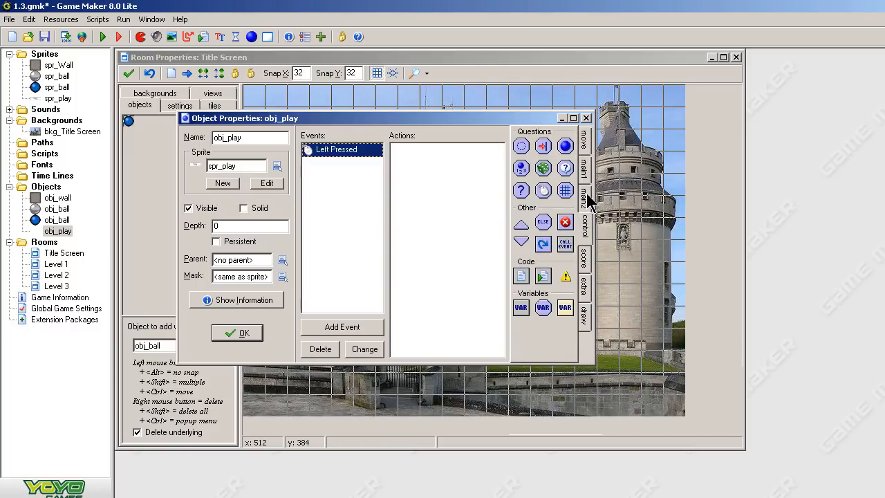
left_click(586, 199)
left_click(586, 222)
left_click(582, 257)
left_click(584, 228)
left_click(585, 284)
left_click(584, 200)
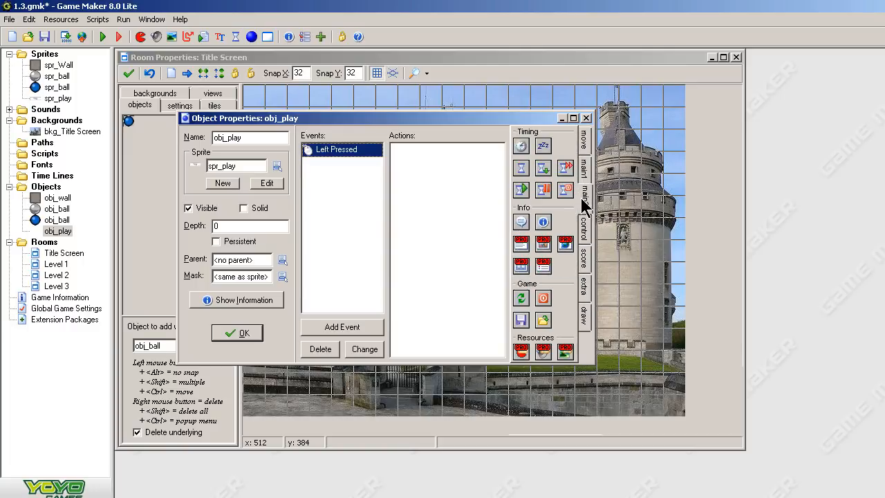
left_click(585, 256)
left_click(585, 287)
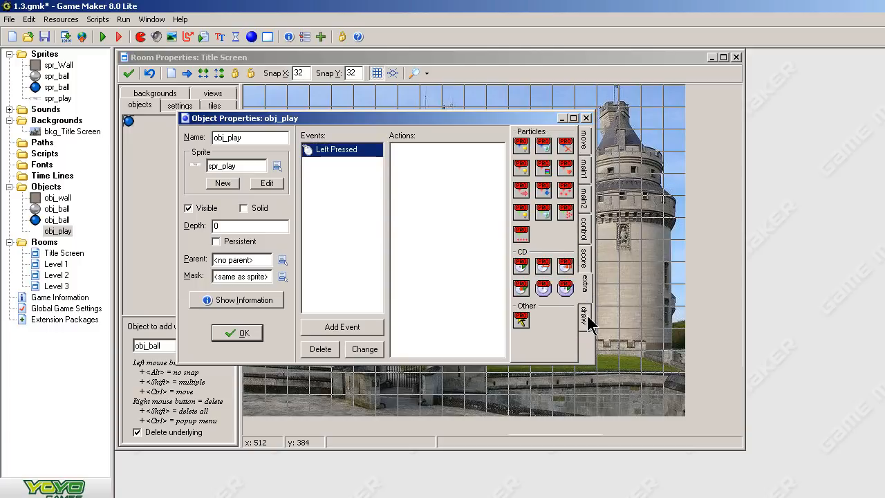
left_click(585, 316)
Add a Go to next room action with the Rotate left transition to the event and close the object.
left_click(583, 172)
left_click_drag(543, 263, 477, 221)
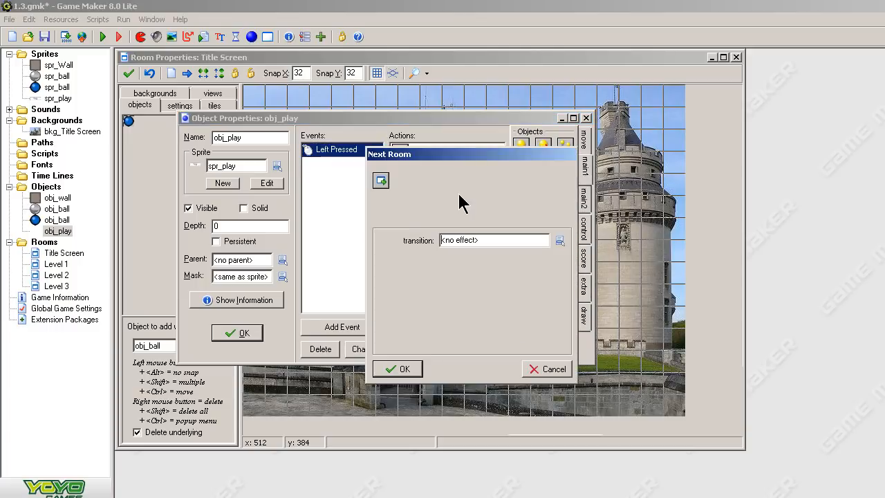
left_click(559, 241)
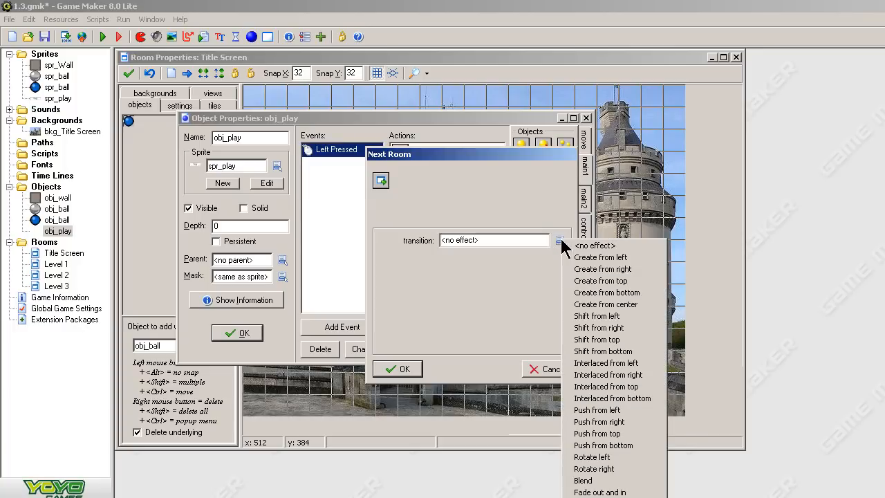
left_click(593, 457)
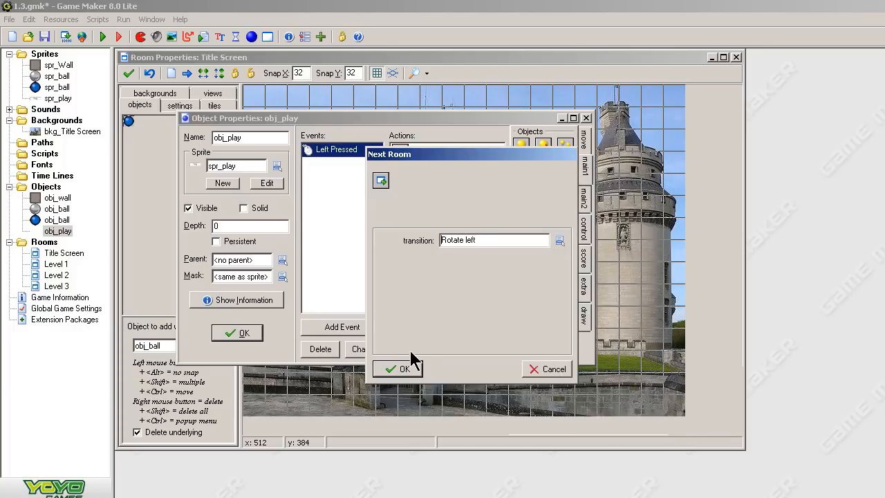
left_click(409, 368)
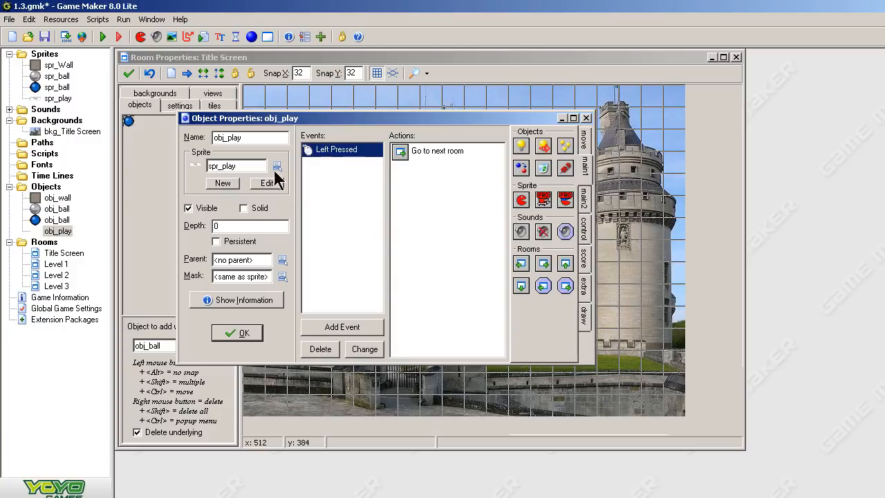
left_click(235, 332)
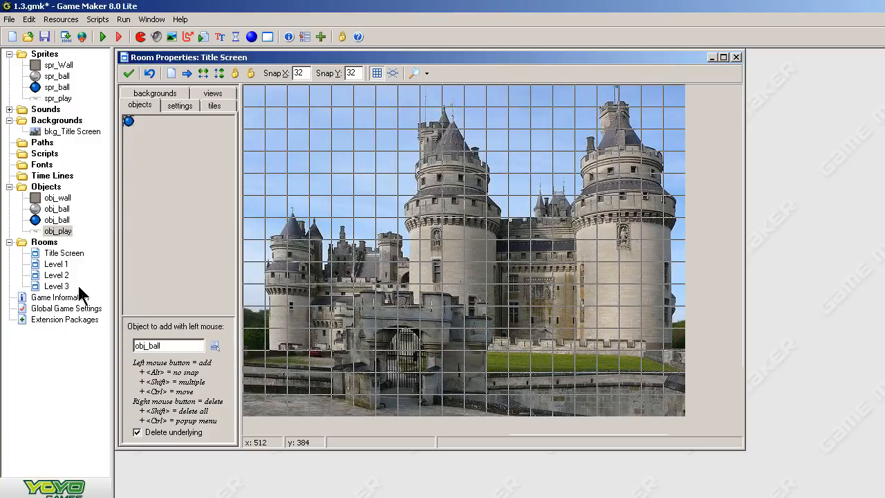
Close the room editor, run the game to test it, and exit the game.
left_click(128, 73)
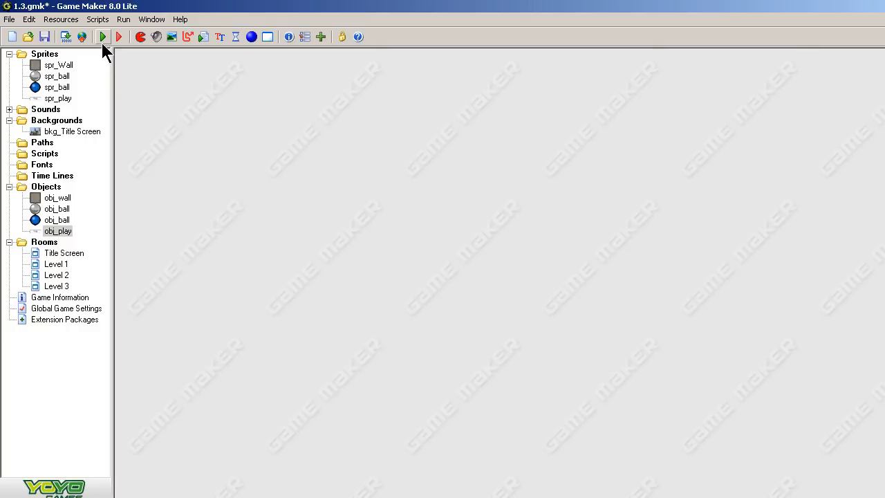
left_click(101, 40)
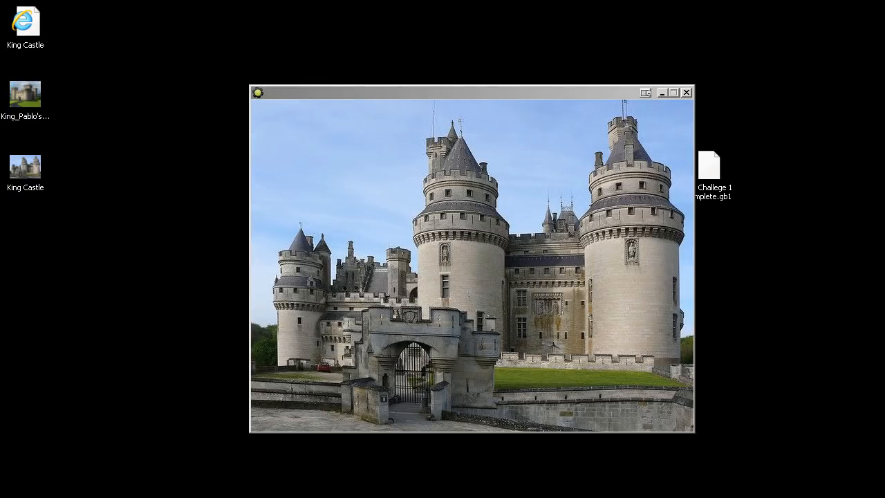
key("Escape")
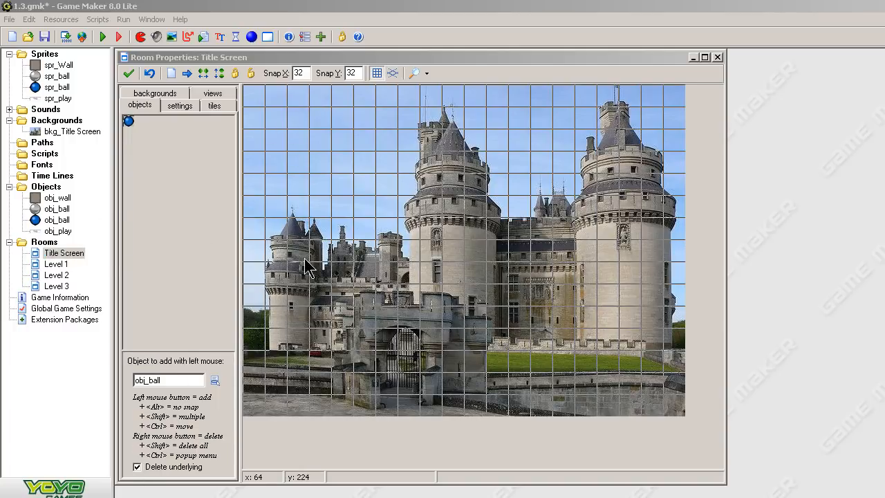
Place a single obj_play button in the Title Screen room at about x 32, y 128.
left_click(215, 381)
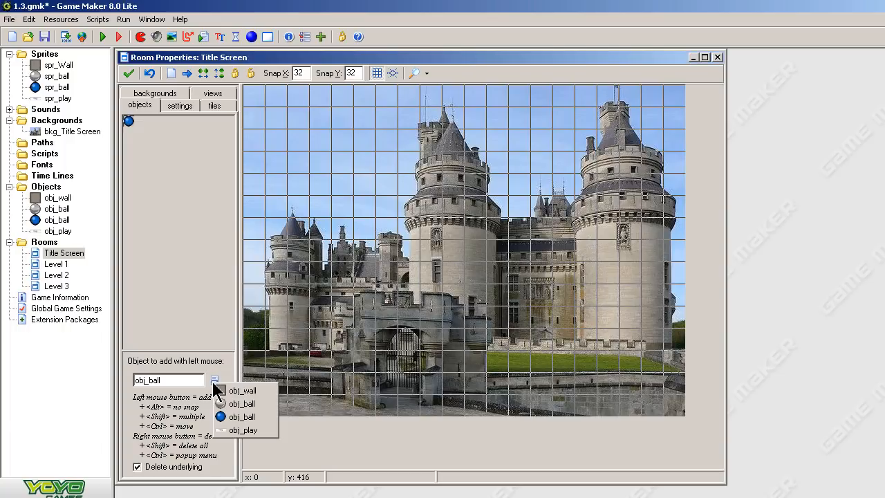
left_click(246, 430)
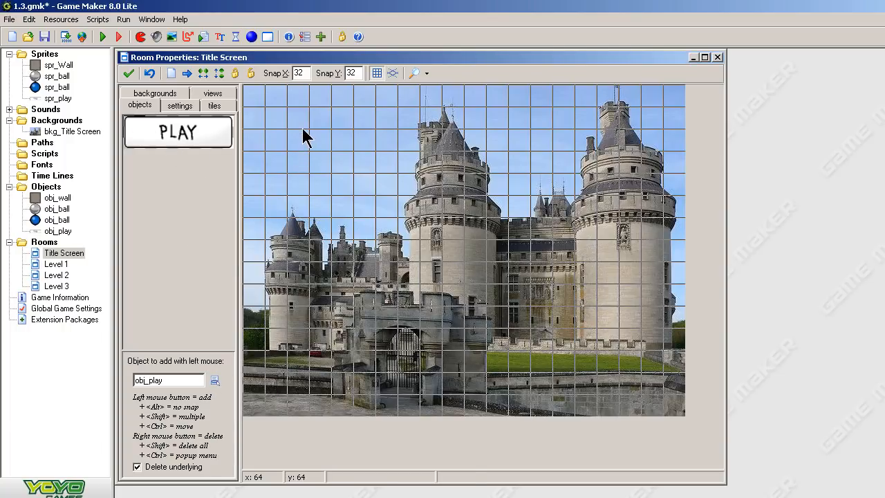
left_click(331, 135)
left_click(339, 181)
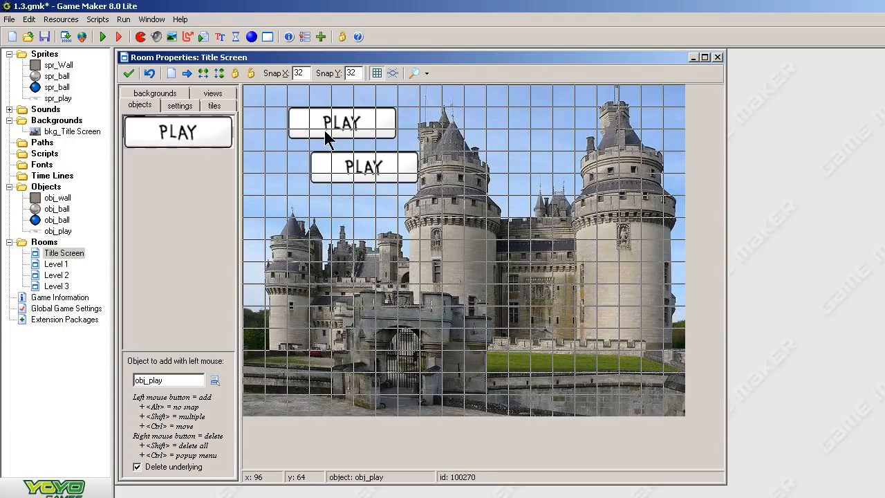
right_click(325, 131)
left_click(589, 372)
right_click(580, 375)
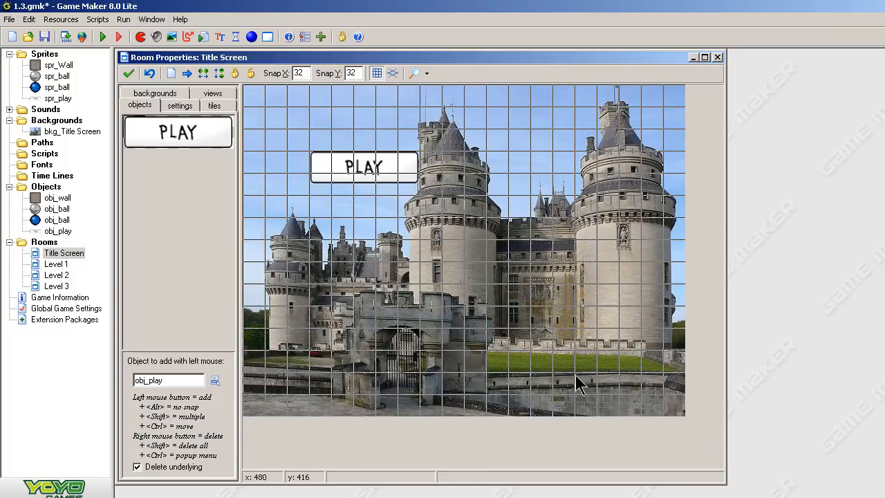
left_click(543, 363)
left_click_drag(515, 358, 276, 223)
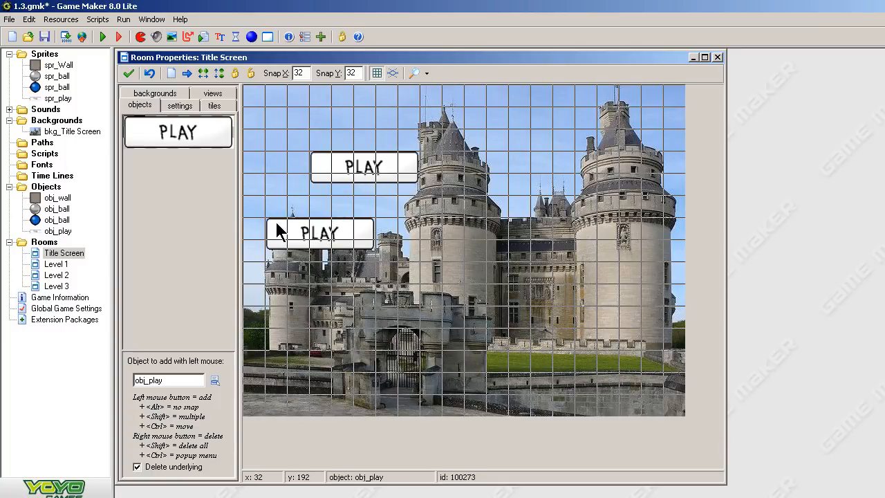
right_click(288, 229)
left_click_drag(331, 174, 284, 190)
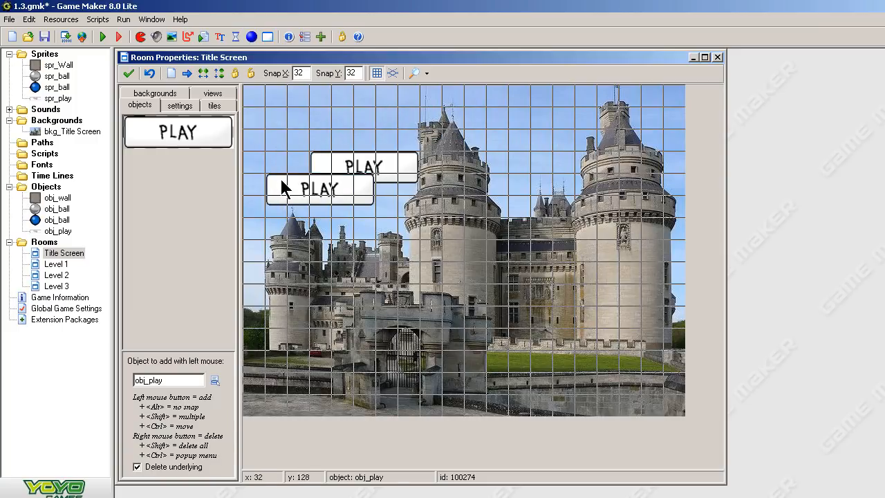
right_click(385, 181)
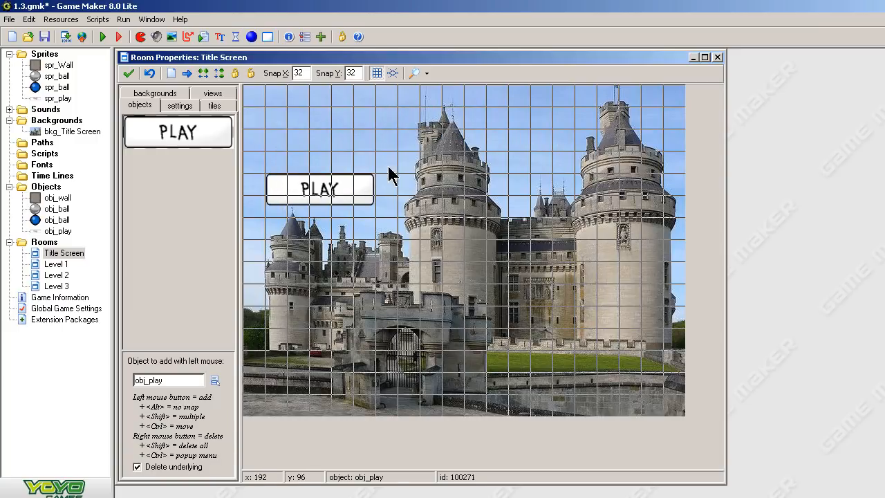
Close the room editor, run the game and press the Play button to test it.
left_click(129, 73)
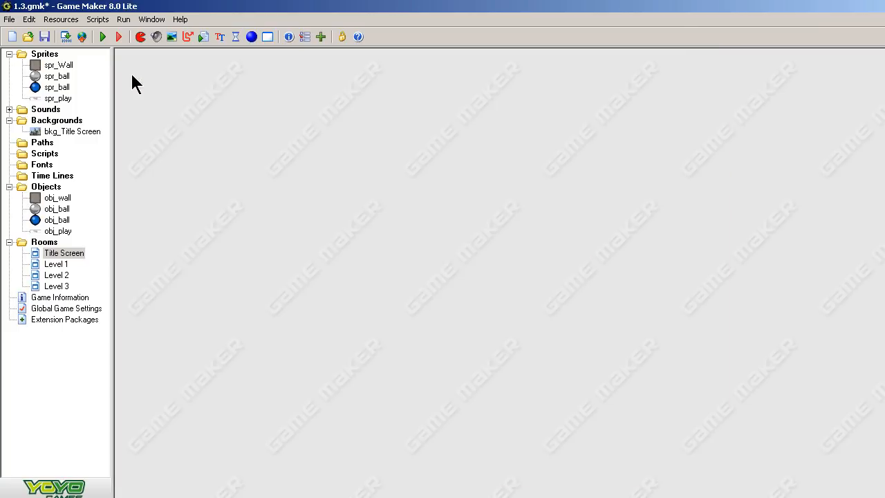
left_click(103, 38)
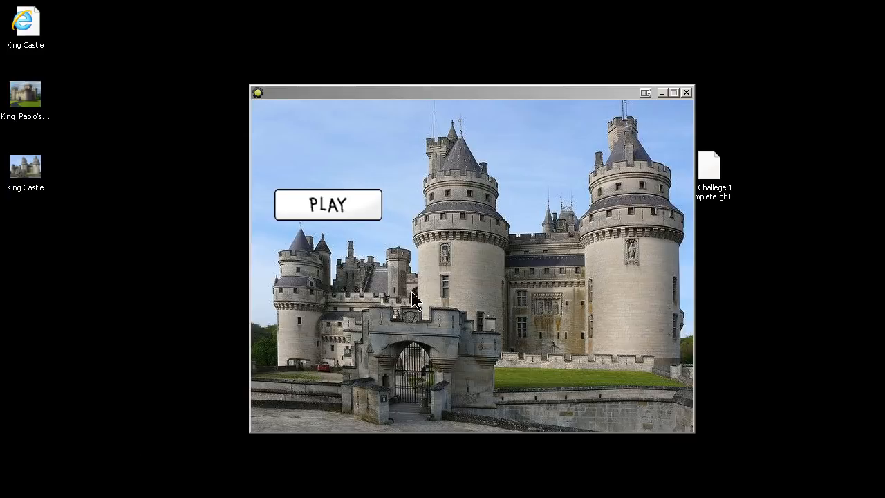
left_click(334, 205)
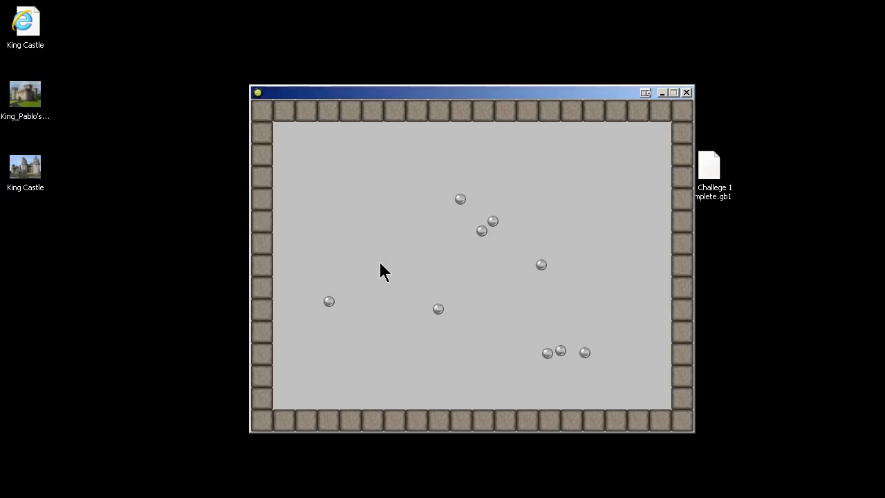
left_click(687, 94)
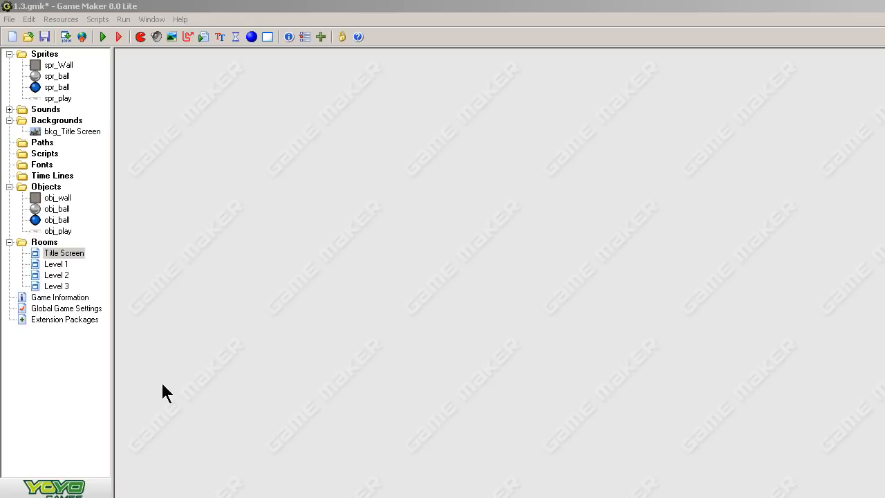
Reopen the Title Screen room editor and resize its window.
double_click(73, 255)
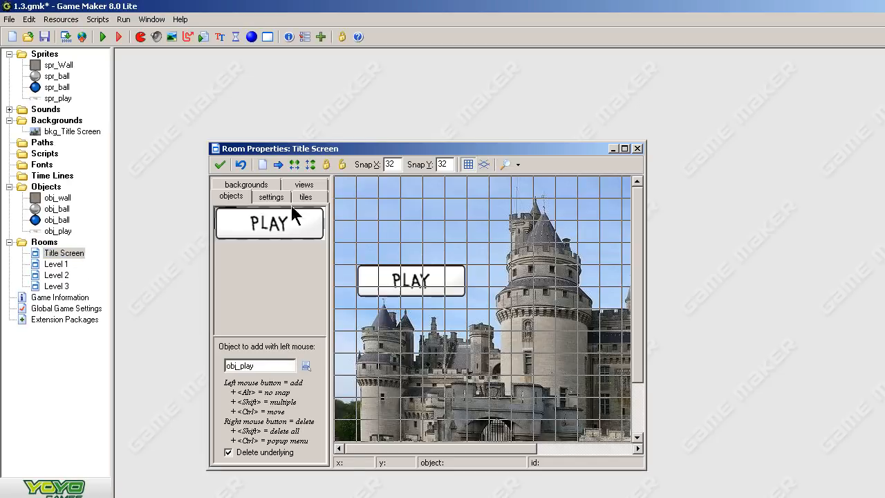
left_click_drag(369, 149, 310, 55)
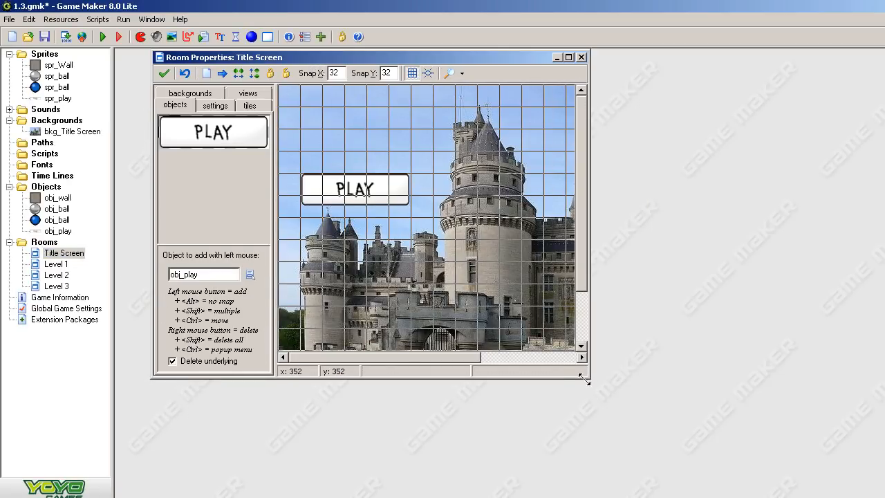
left_click_drag(588, 379, 799, 448)
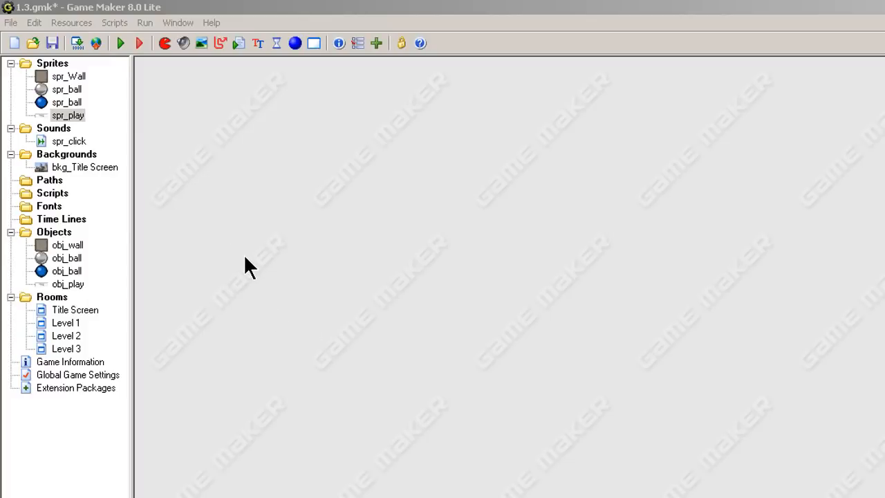
Create a new room and name it End Game.
right_click(52, 298)
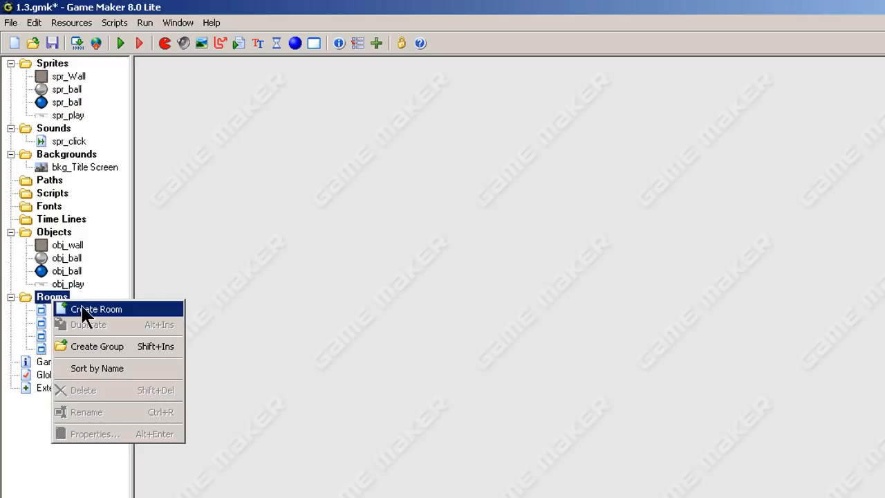
left_click(79, 309)
left_click(226, 142)
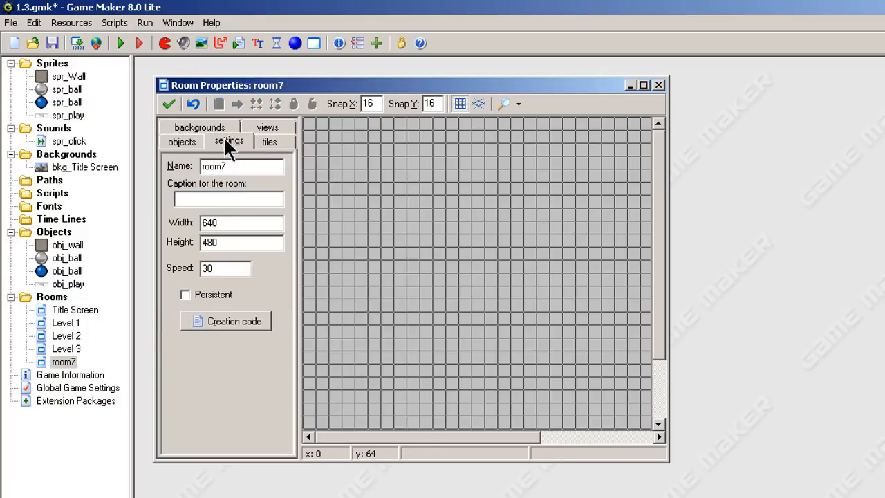
double_click(247, 168)
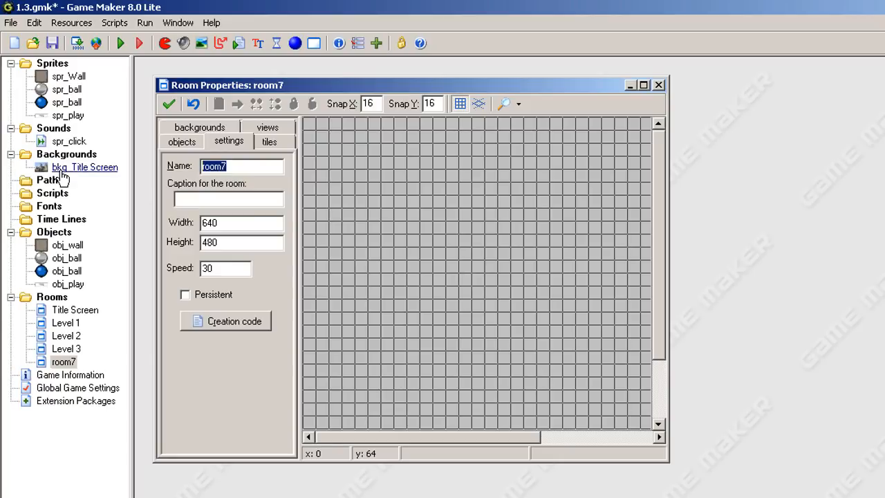
type("En")
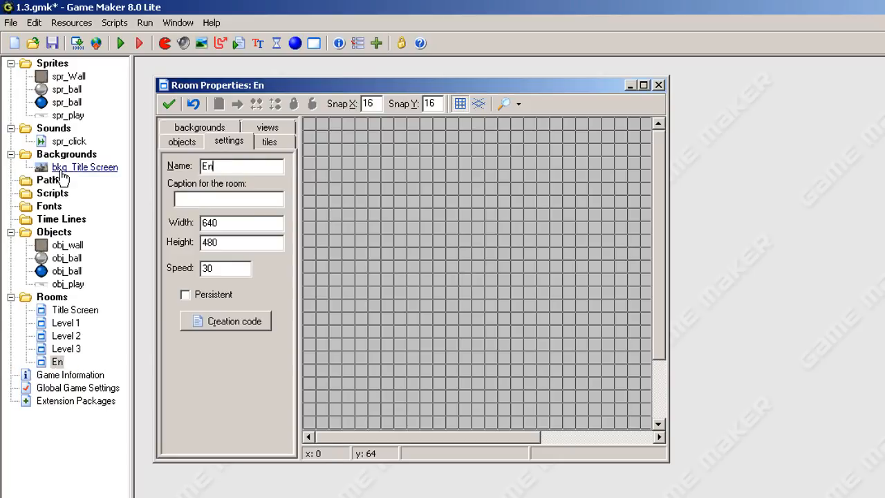
type("d Game")
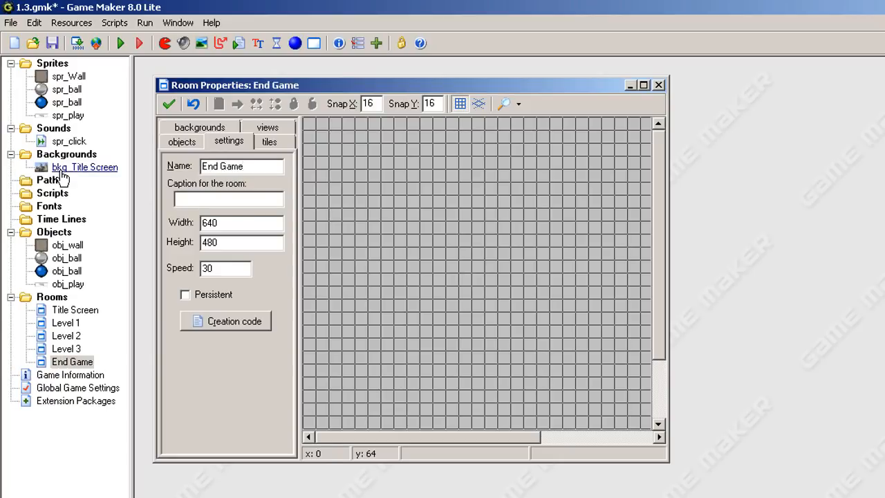
Set the End Game room's background color to black.
left_click(197, 126)
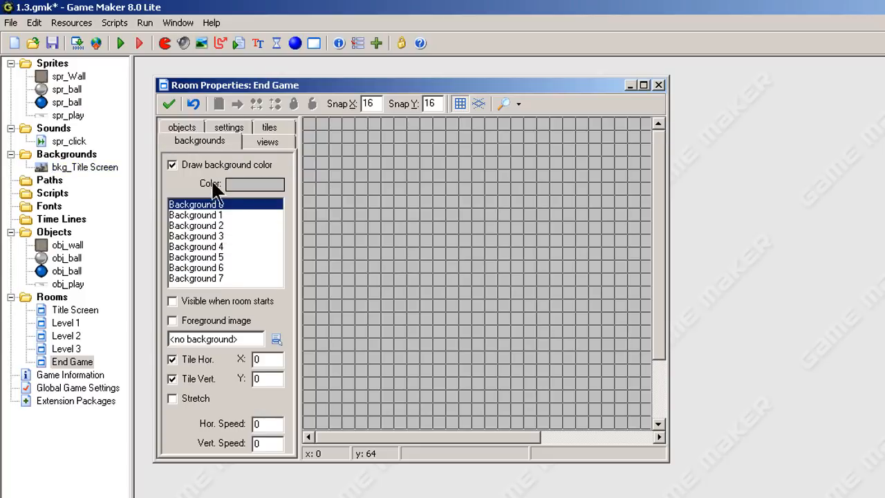
left_click(235, 184)
left_click(482, 252)
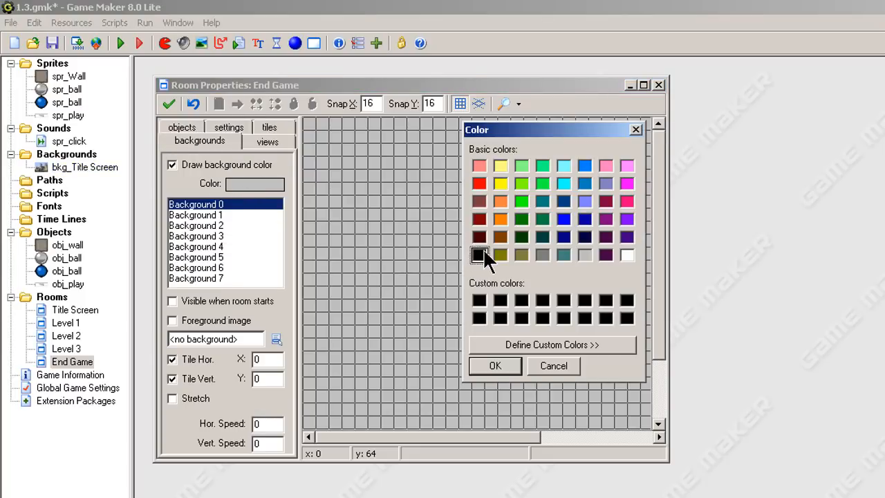
left_click(503, 363)
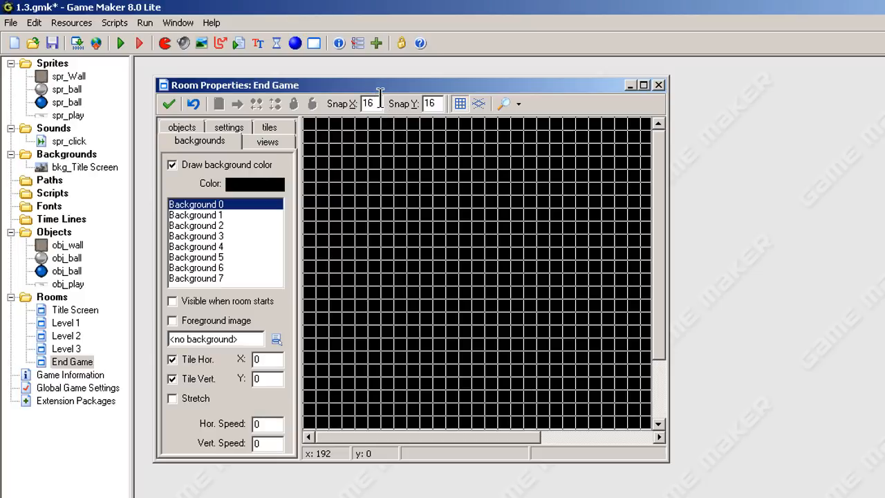
Set the room's snap X and snap Y to 32, then close the room editor.
left_click_drag(380, 99, 324, 106)
type("32")
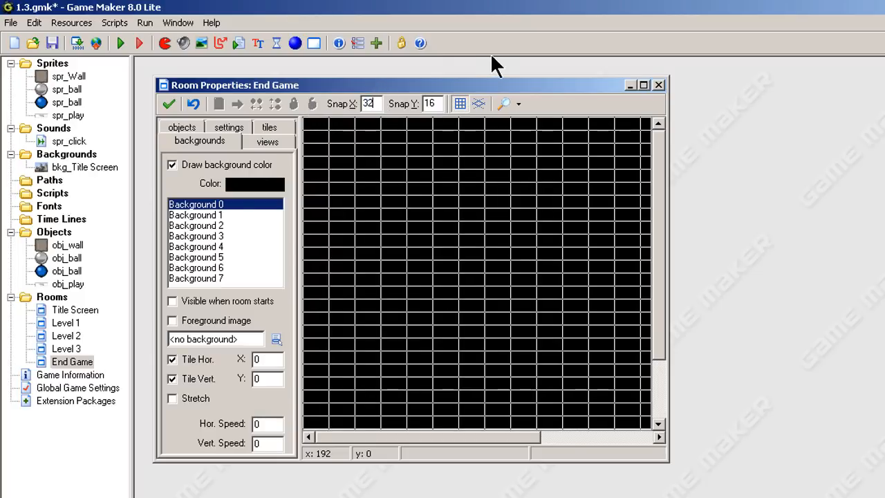
key("Tab")
type("32")
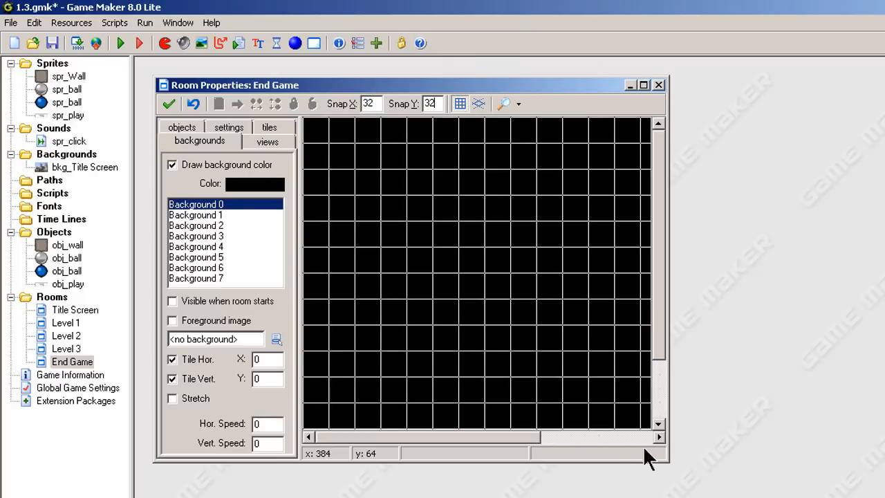
left_click_drag(667, 461, 738, 497)
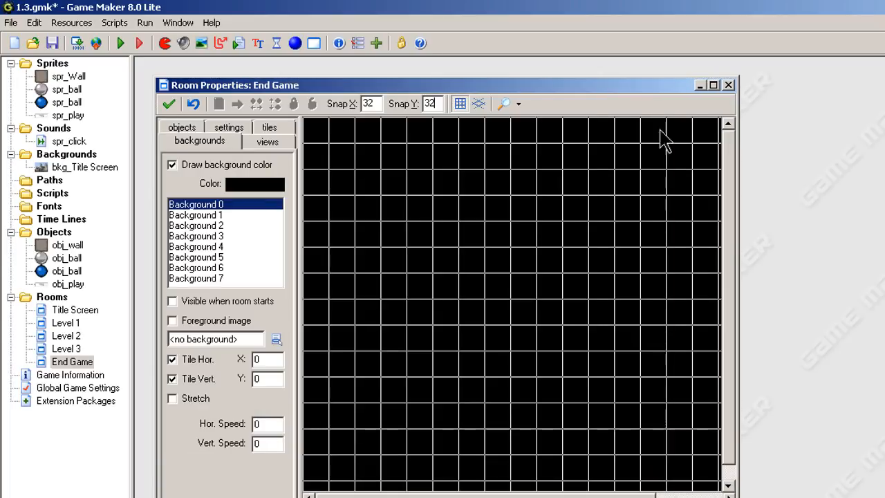
left_click(169, 103)
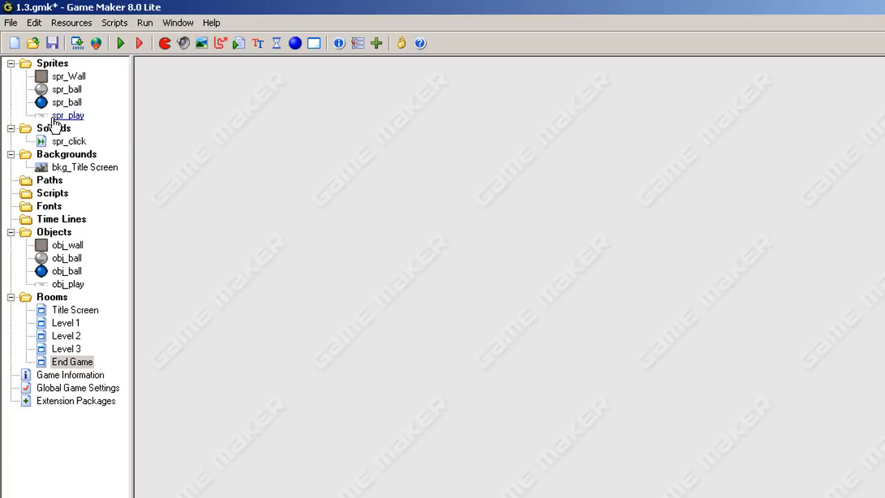
Create a new sprite named spr_Congrats.
right_click(56, 65)
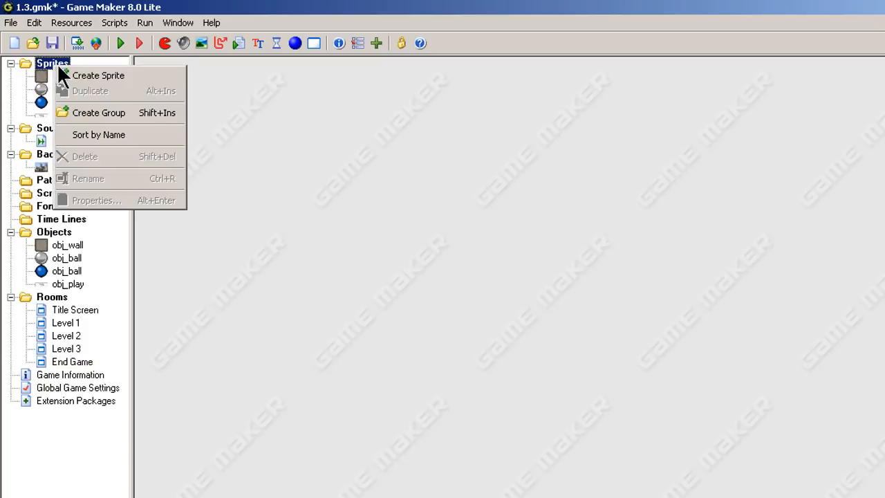
left_click(80, 75)
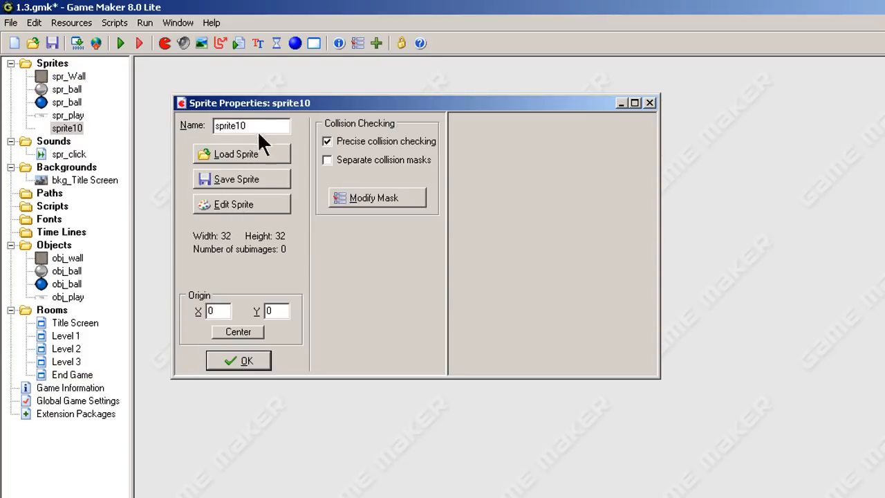
type("spr")
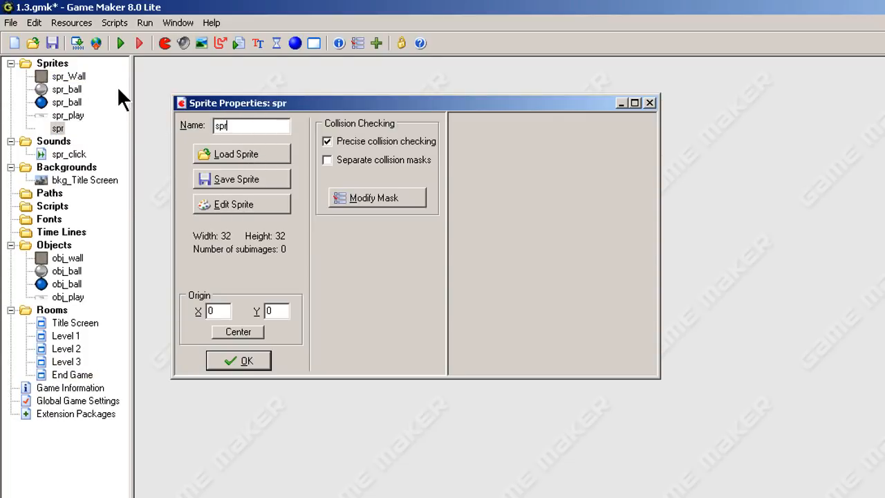
type("_Congrat")
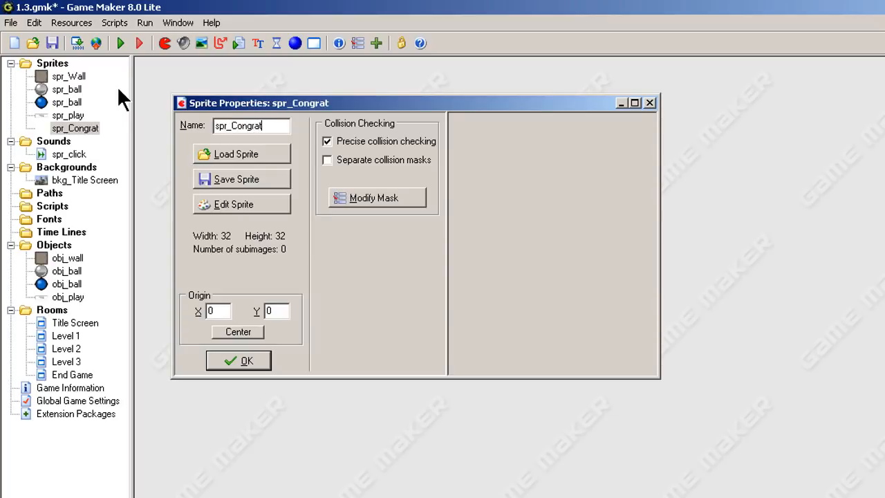
type("s")
Open the sprite editor and create a new 300 by 100 pixel image for spr_Congrats.
left_click(233, 205)
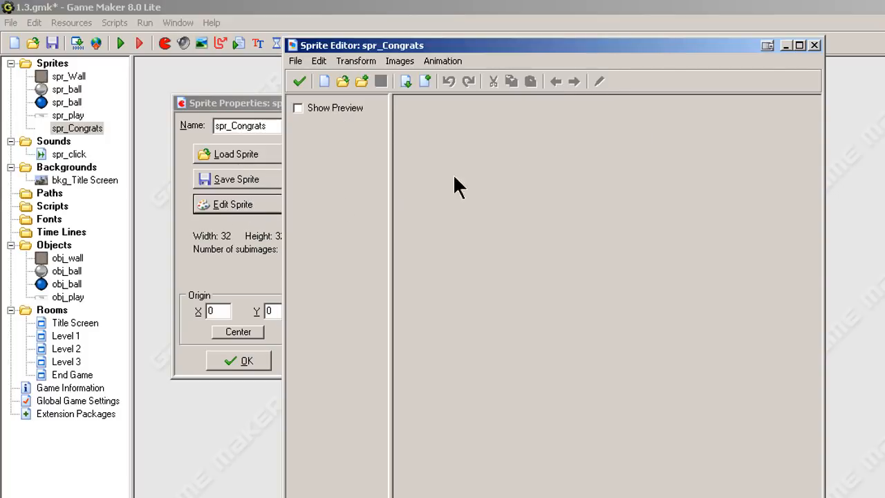
left_click_drag(654, 43, 620, 9)
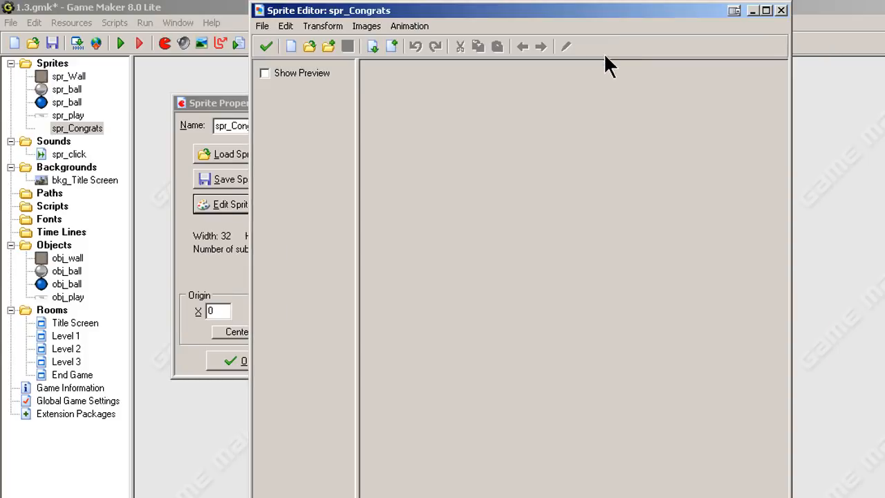
left_click(262, 26)
left_click(282, 44)
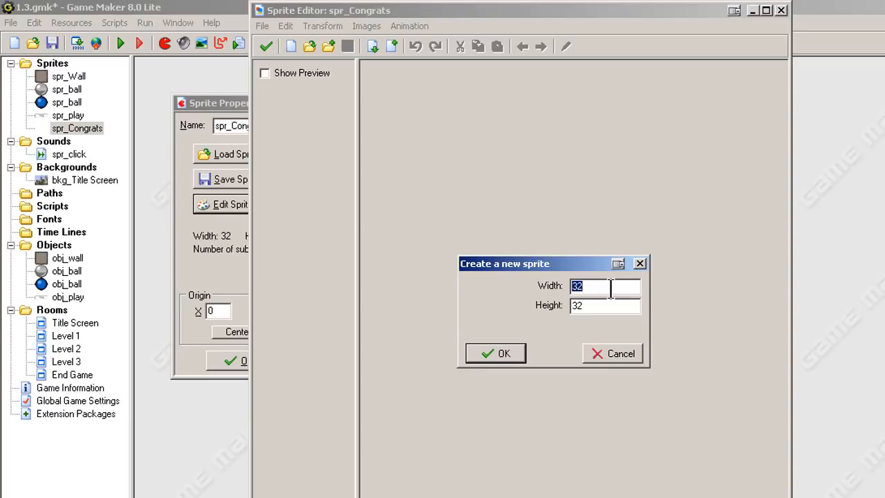
type("11")
type("300")
left_click_drag(602, 309, 535, 304)
type("100")
left_click(503, 354)
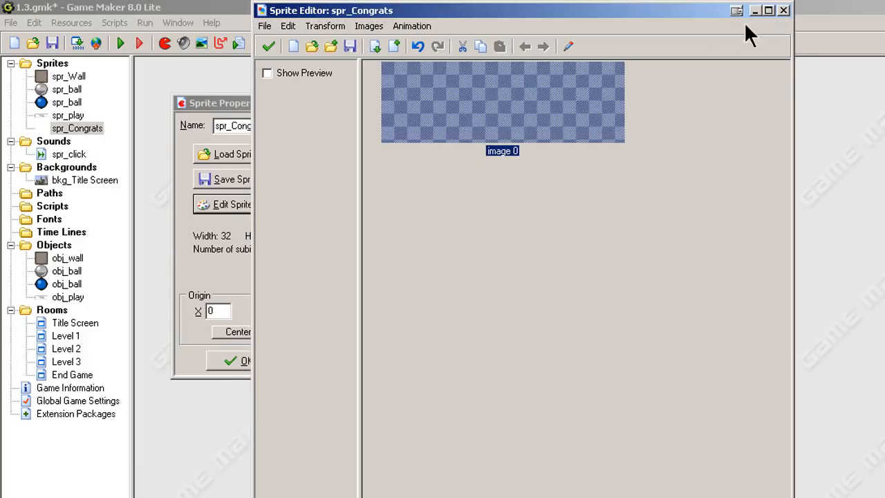
left_click(765, 11)
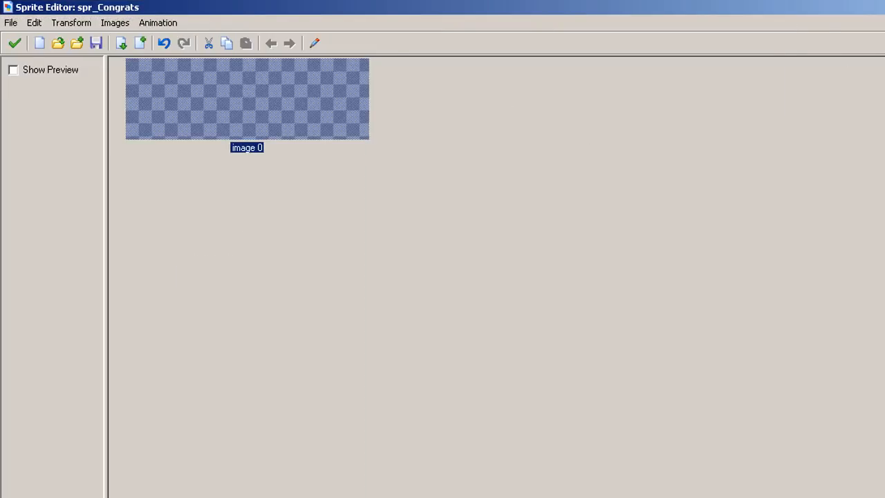
key("super+Down")
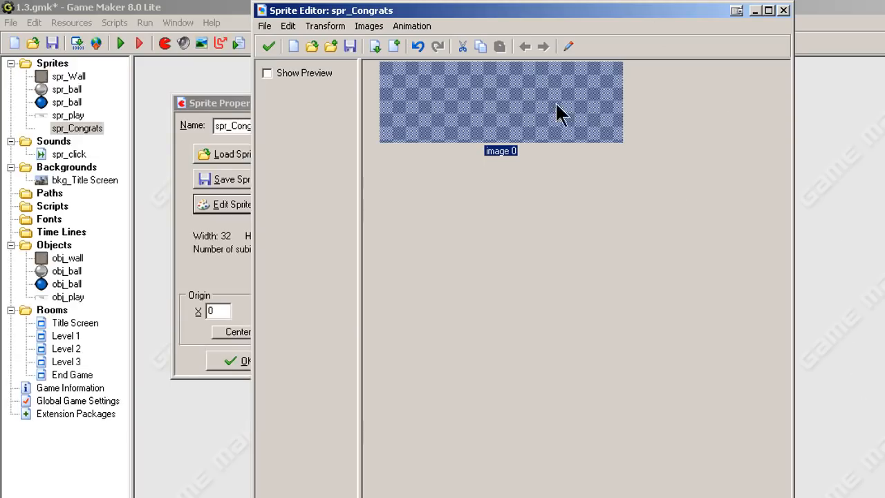
left_click_drag(490, 11, 498, 71)
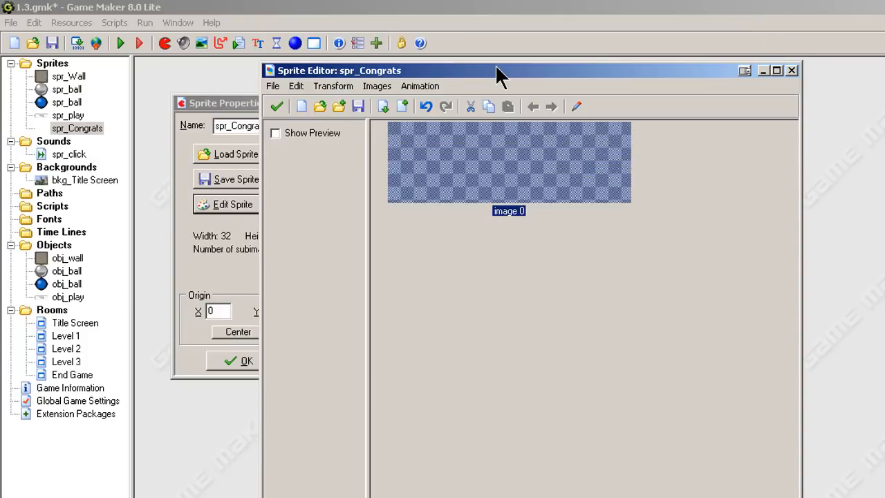
Open the sprite's image in the image editor and zoom in on it.
double_click(518, 159)
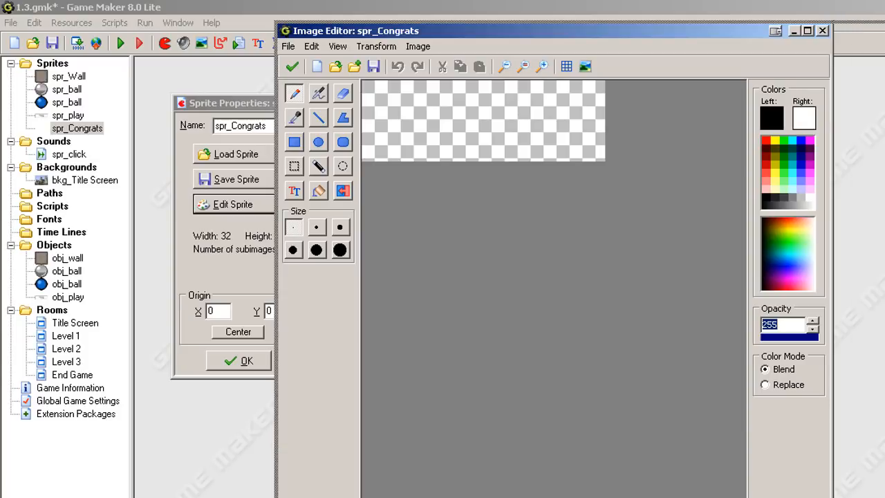
left_click_drag(543, 28, 478, 55)
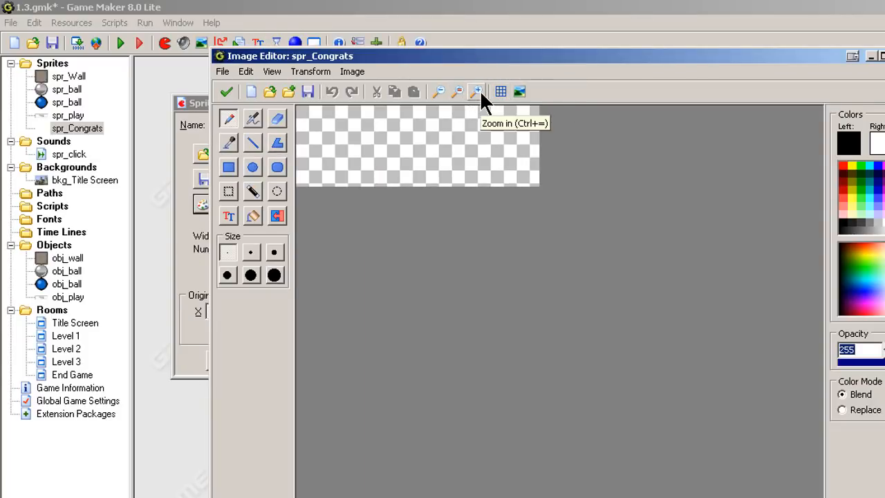
left_click(478, 90)
left_click(478, 90)
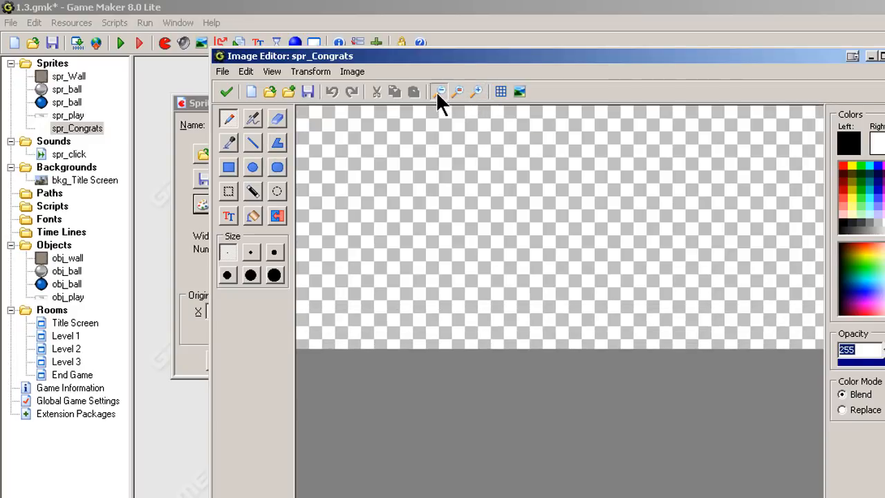
left_click(437, 91)
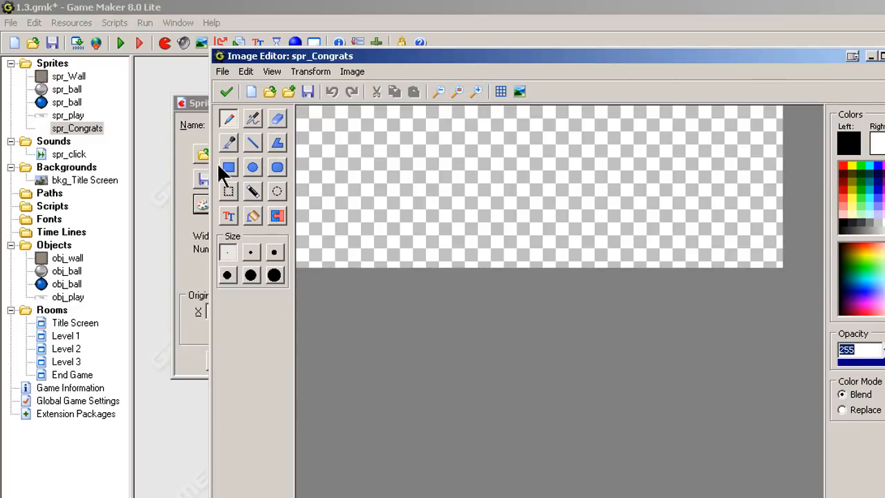
Choose the Text tool and set its font to Times, Bold, size 26.
left_click(229, 216)
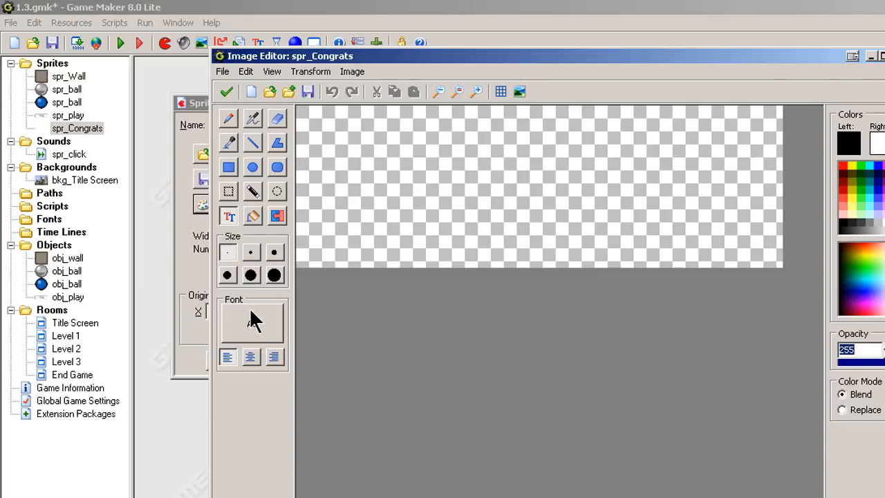
left_click(251, 328)
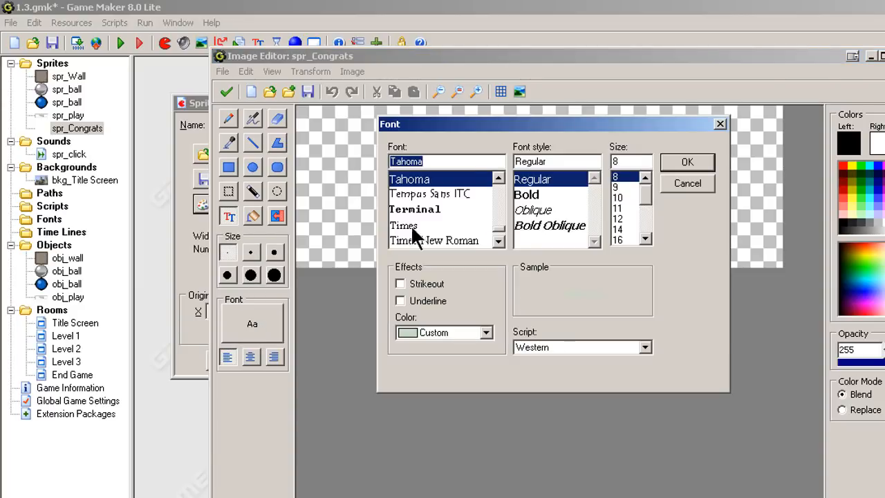
left_click_drag(486, 124, 452, 210)
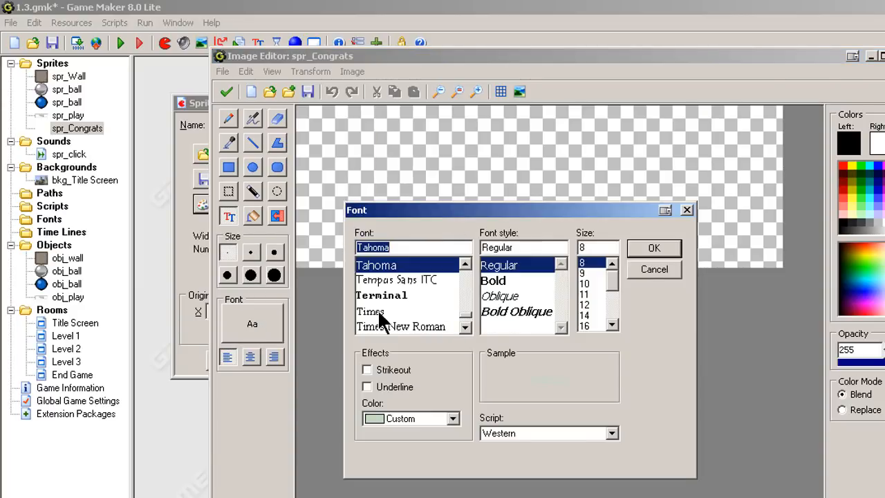
scroll(468, 323, "up", 1)
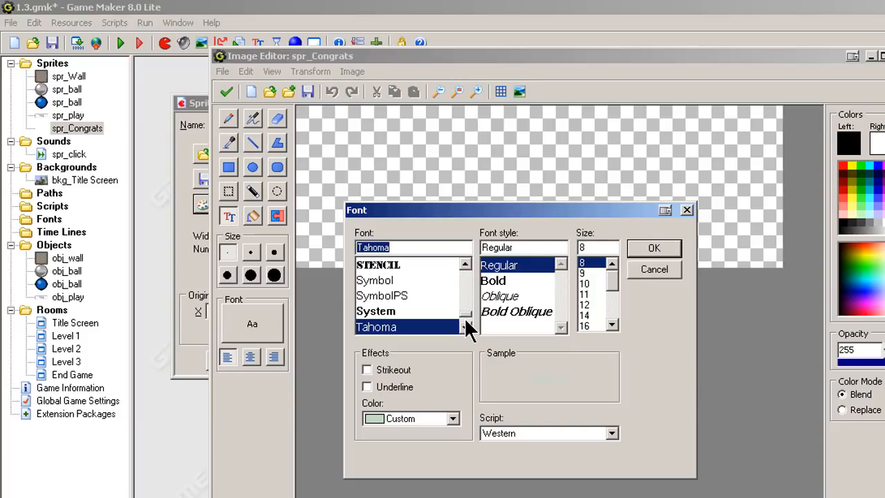
scroll(458, 311, "down", 4)
scroll(462, 306, "up", 2)
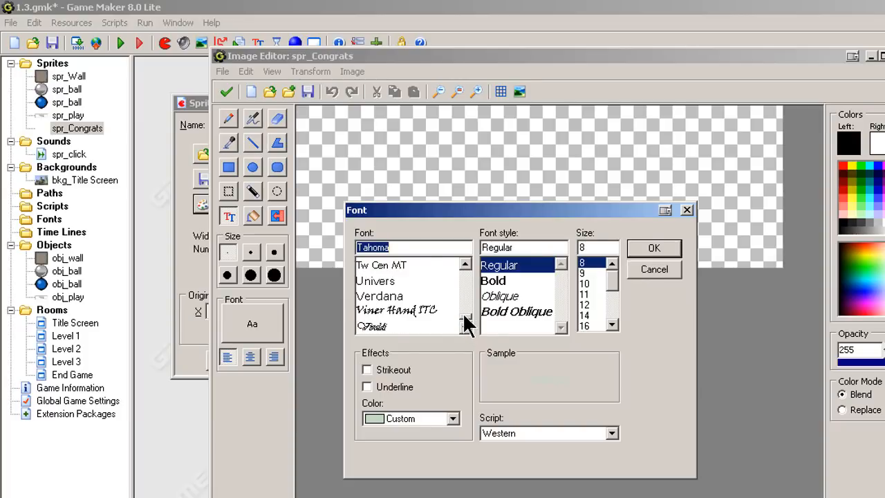
left_click(464, 264)
left_click(465, 264)
left_click(465, 264)
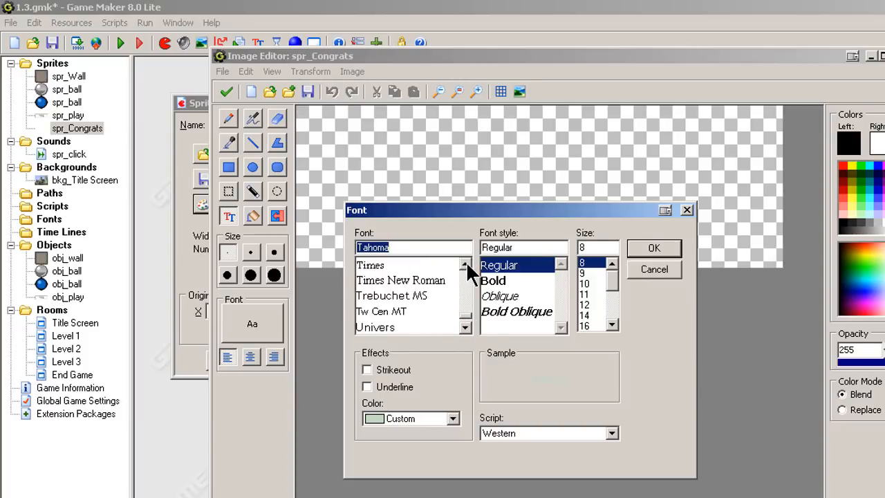
left_click(465, 264)
left_click(465, 264)
left_click(465, 264)
left_click(405, 295)
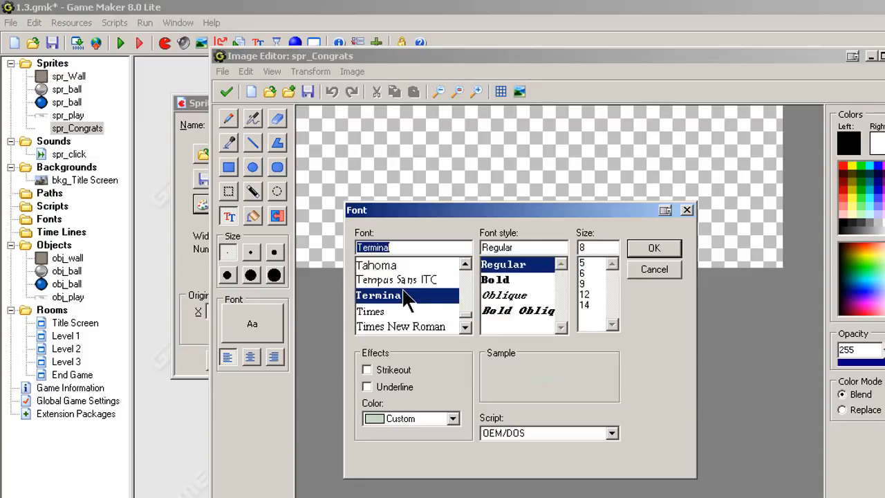
left_click(487, 282)
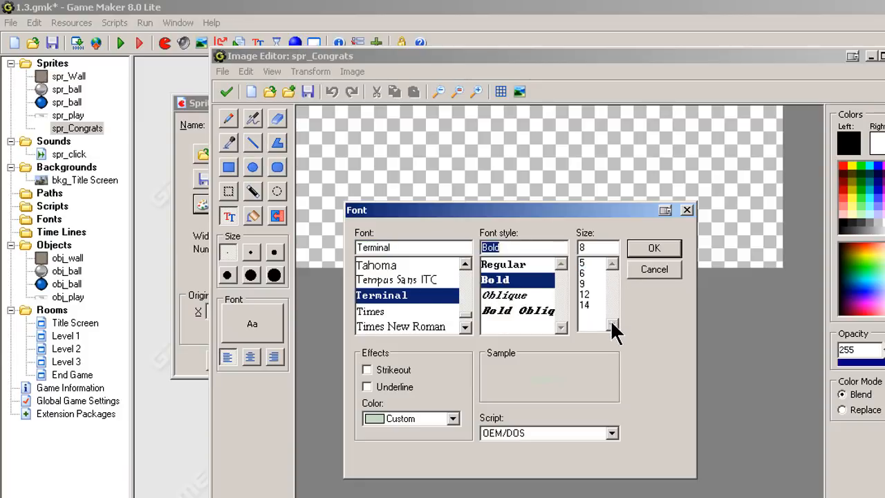
left_click(586, 294)
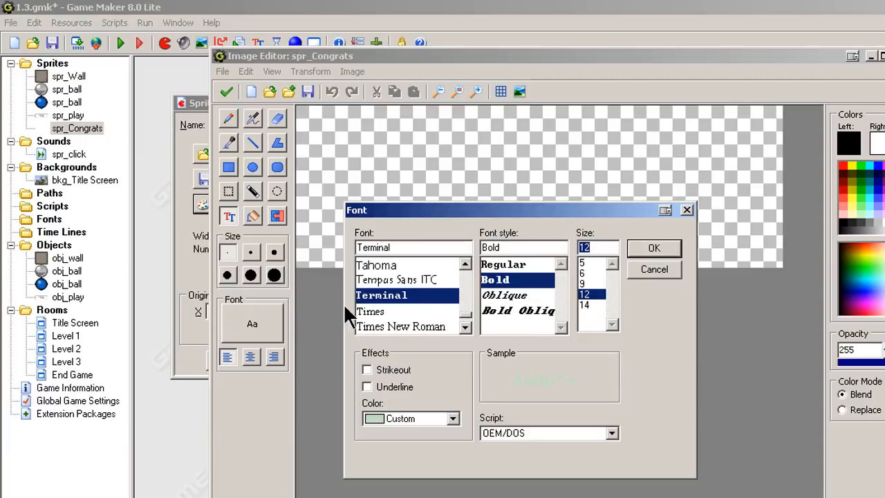
left_click(390, 311)
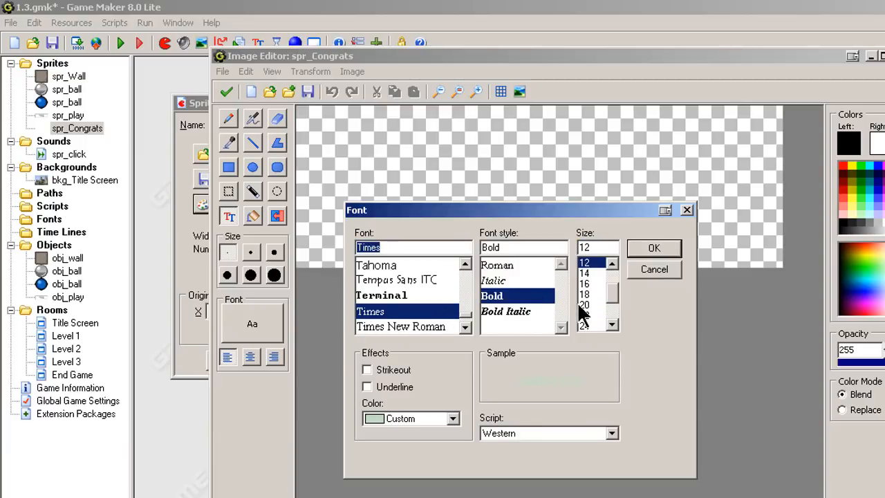
left_click(612, 325)
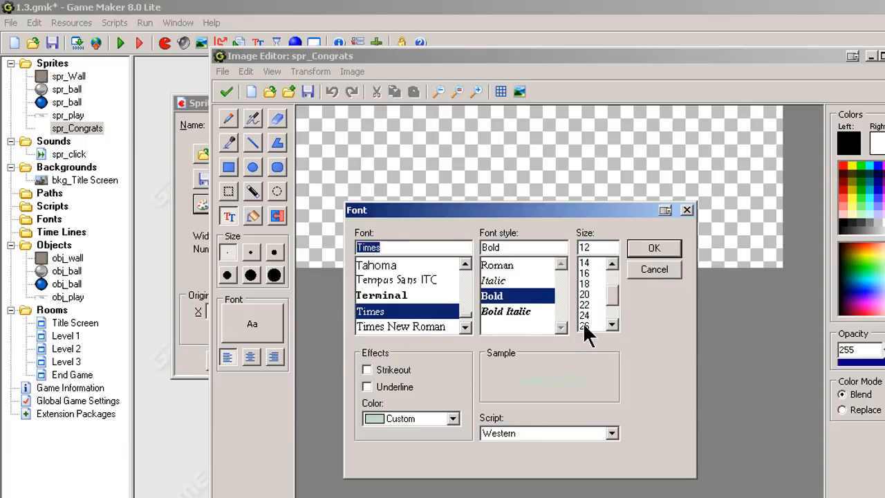
left_click(584, 324)
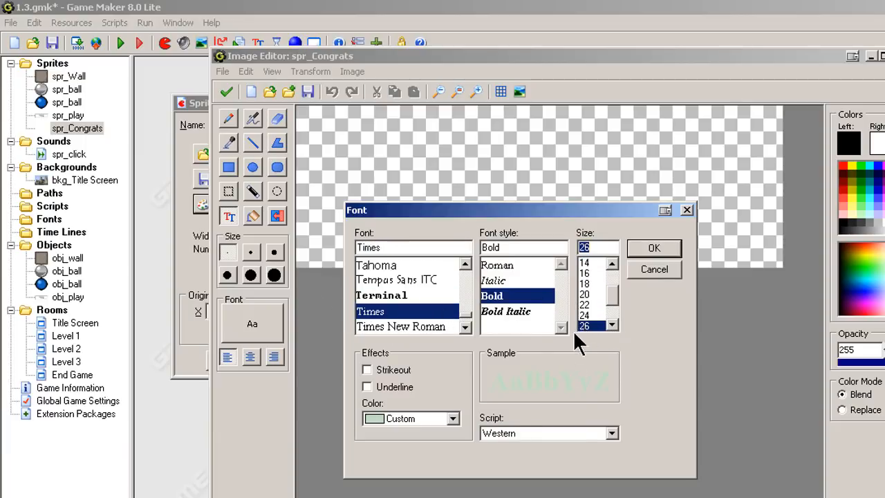
left_click(658, 247)
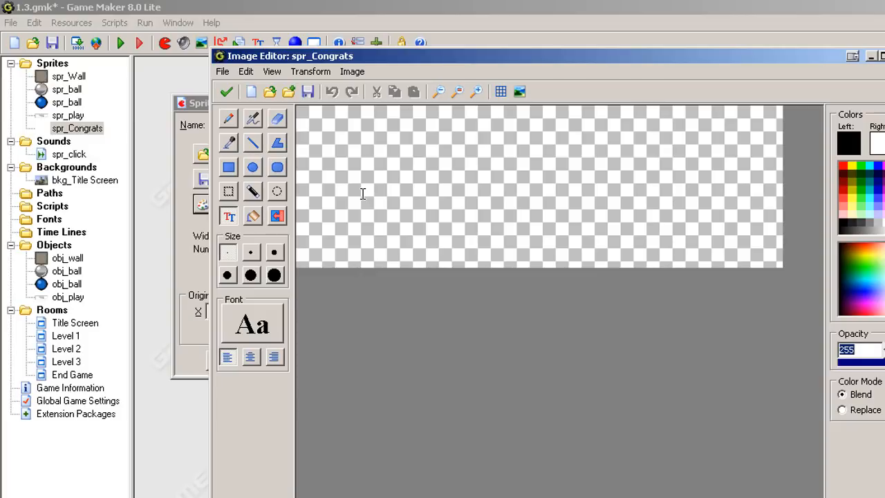
Place the text "Congratulations#You Are The#Winner" on the image.
left_click(333, 145)
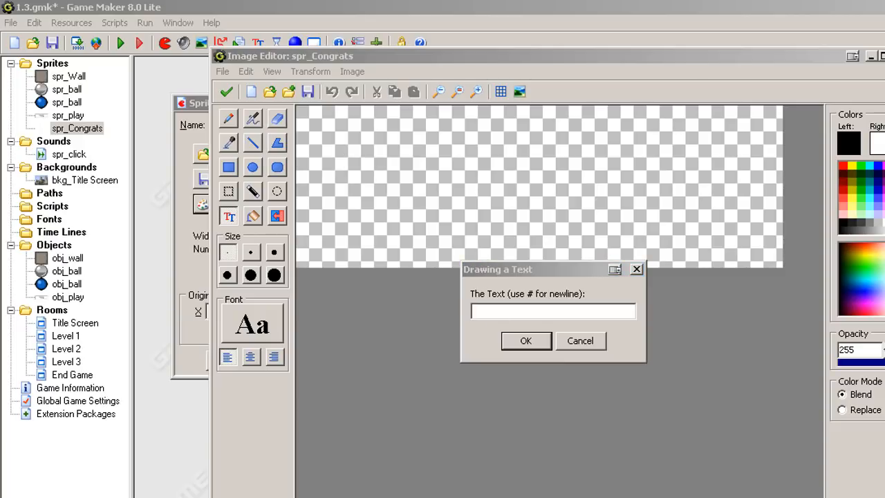
left_click(477, 307)
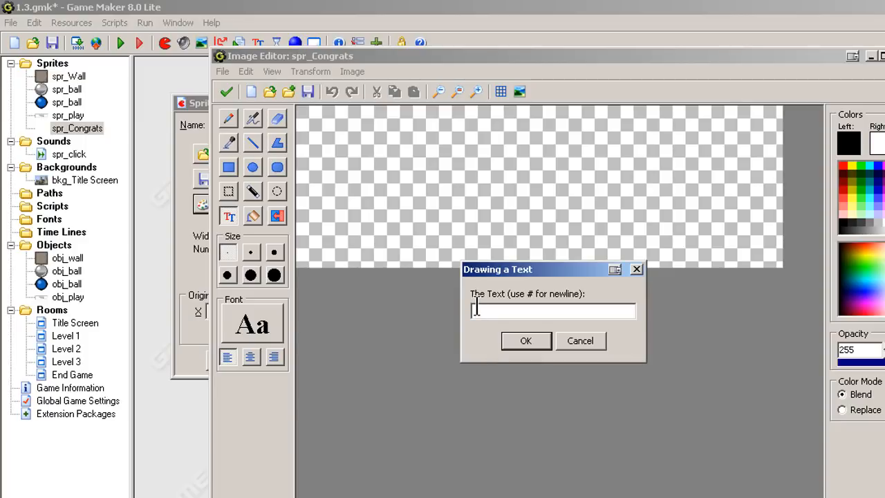
type("Congratulations")
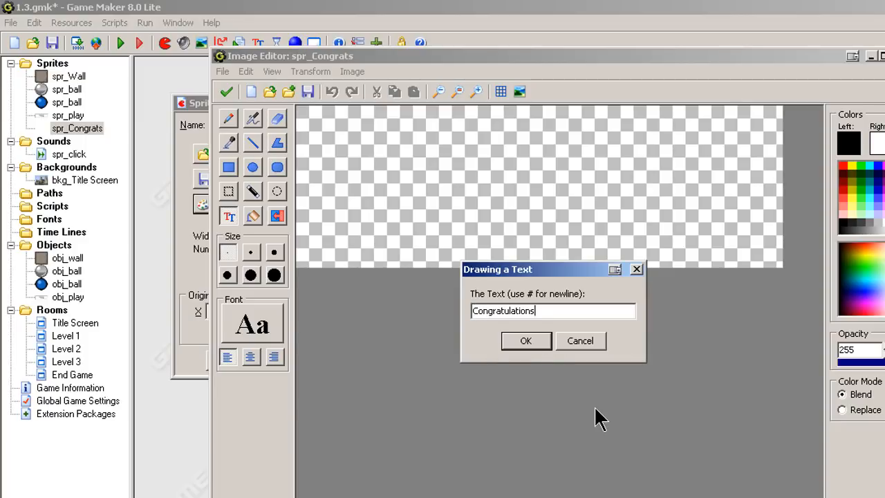
type("#")
type("You Are Th")
key("BackSpace")
type("e")
key("BackSpace")
type("he#Winner")
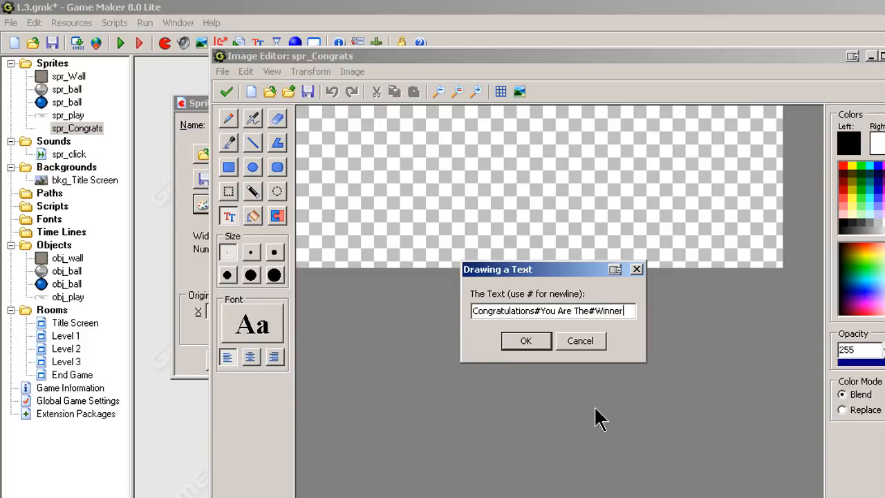
left_click(523, 339)
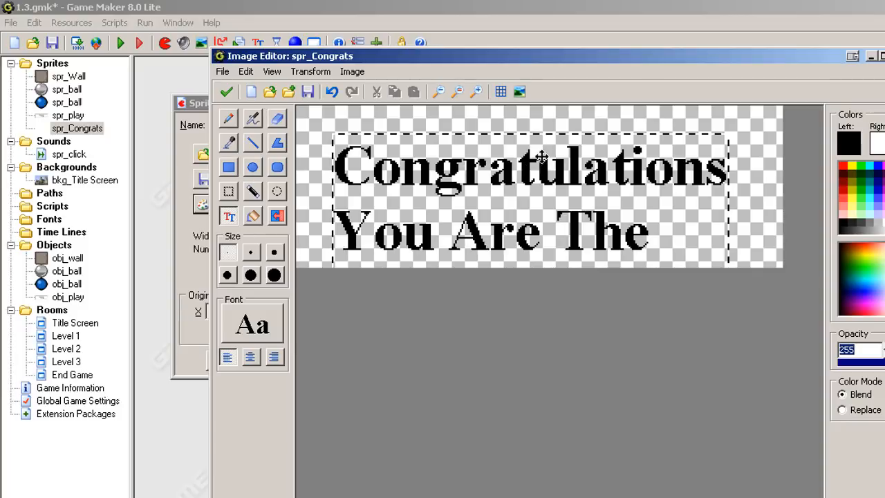
Move the text up and change its font size to 24.
left_click_drag(514, 173, 524, 155)
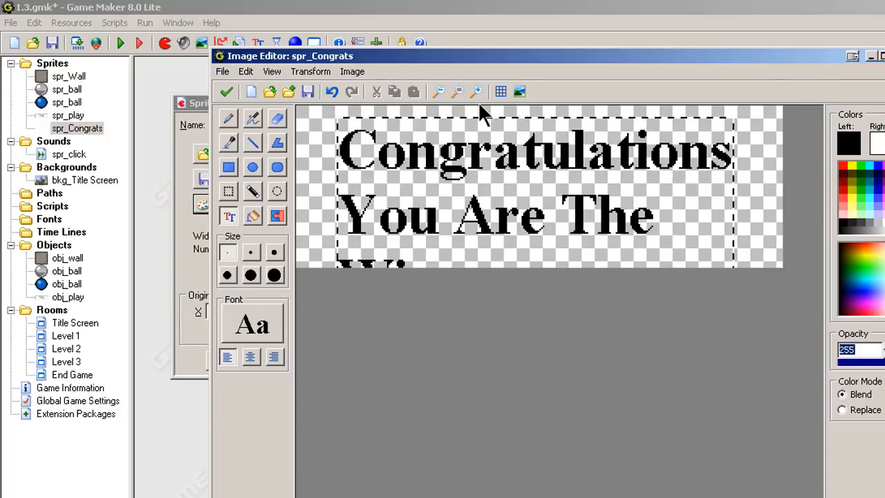
left_click(253, 329)
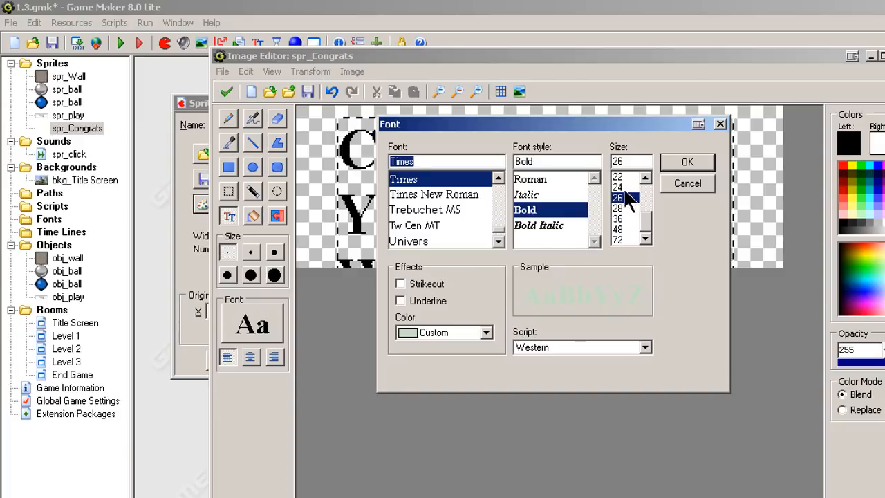
left_click(620, 187)
left_click(681, 162)
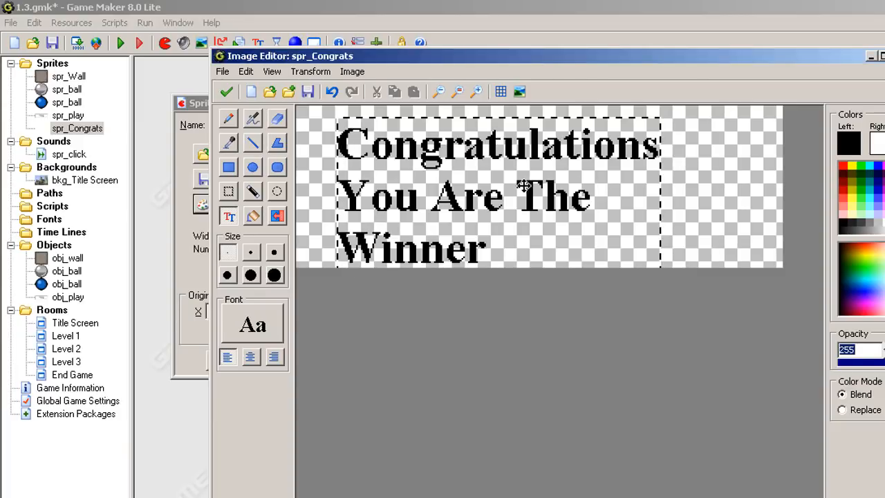
Center-align the text and position it in the middle of the image.
left_click_drag(475, 143, 476, 139)
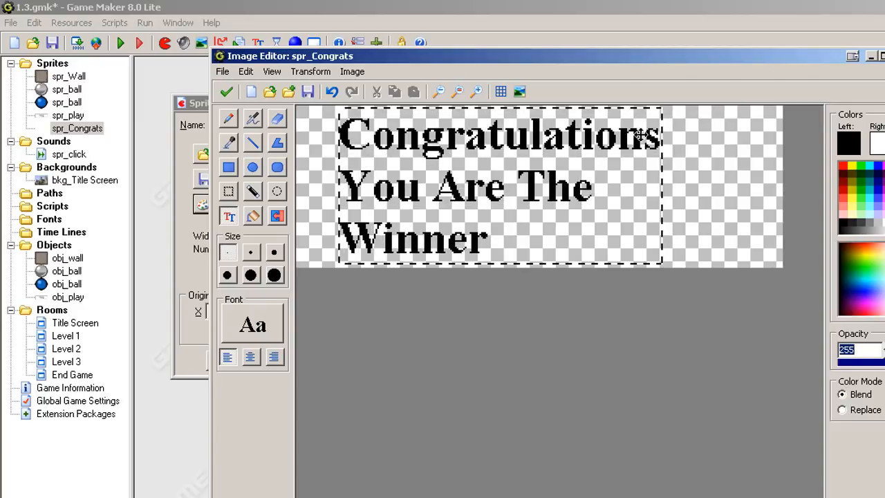
left_click_drag(386, 191, 394, 191)
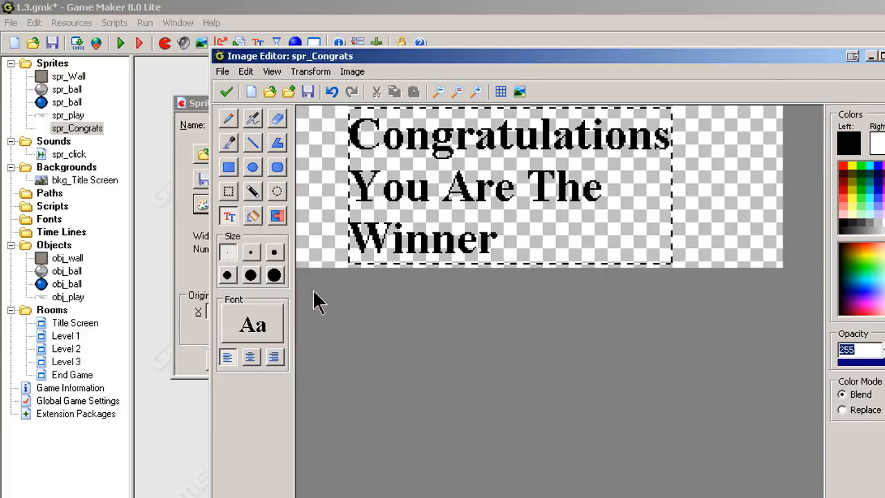
left_click(248, 356)
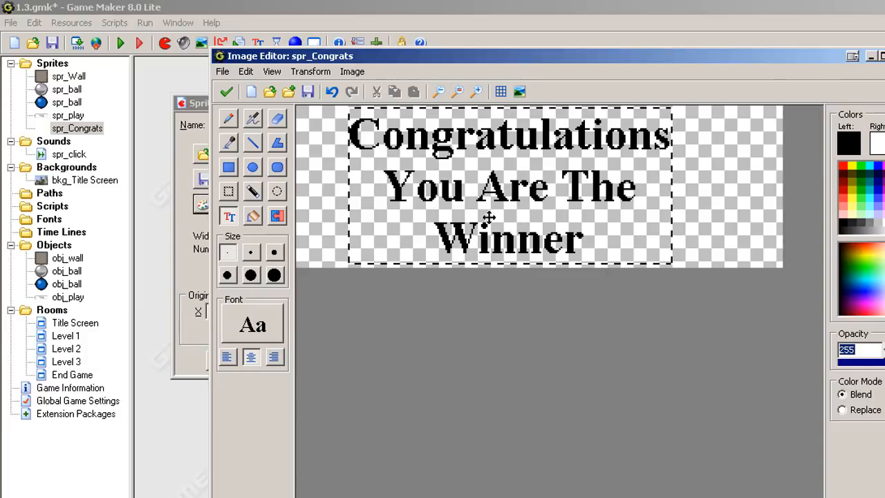
left_click_drag(504, 196, 525, 196)
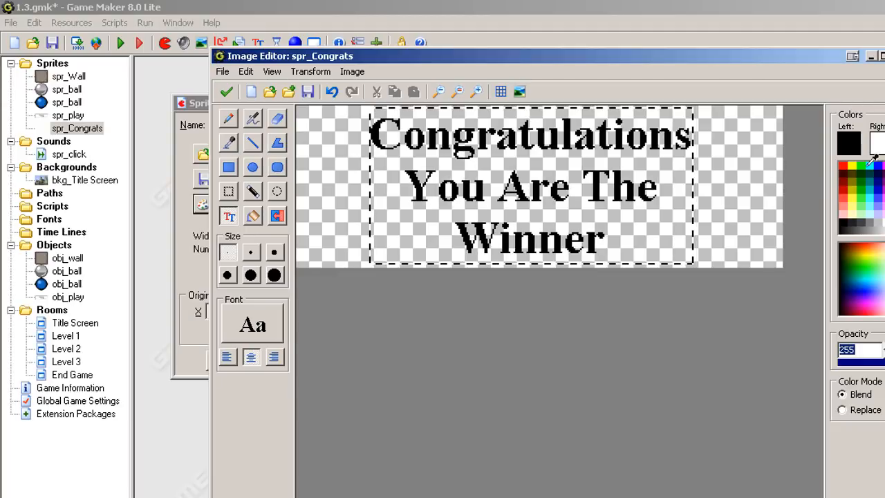
Try several colours for the text and settle on yellow.
left_click(857, 173)
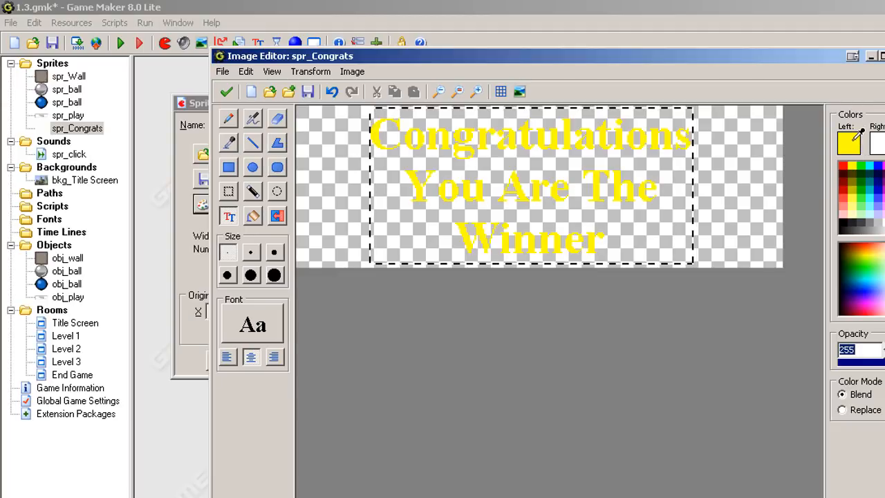
left_click(878, 164)
left_click(881, 166)
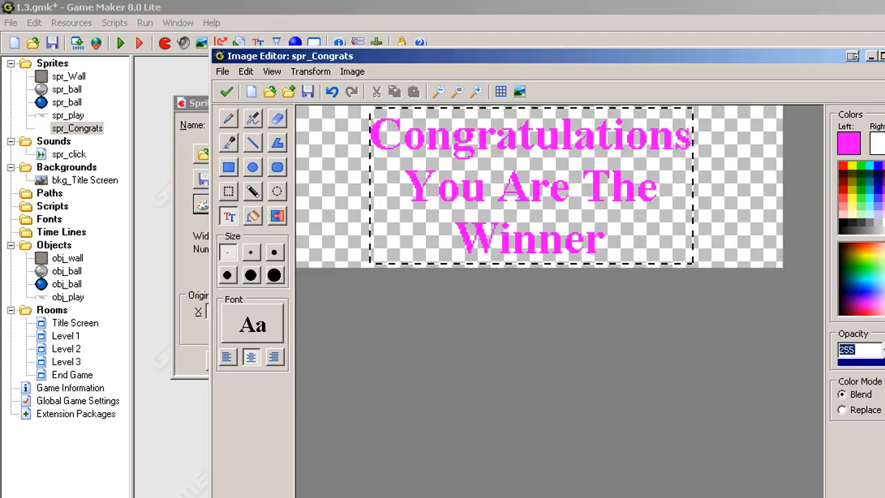
left_click(883, 170)
left_click(877, 175)
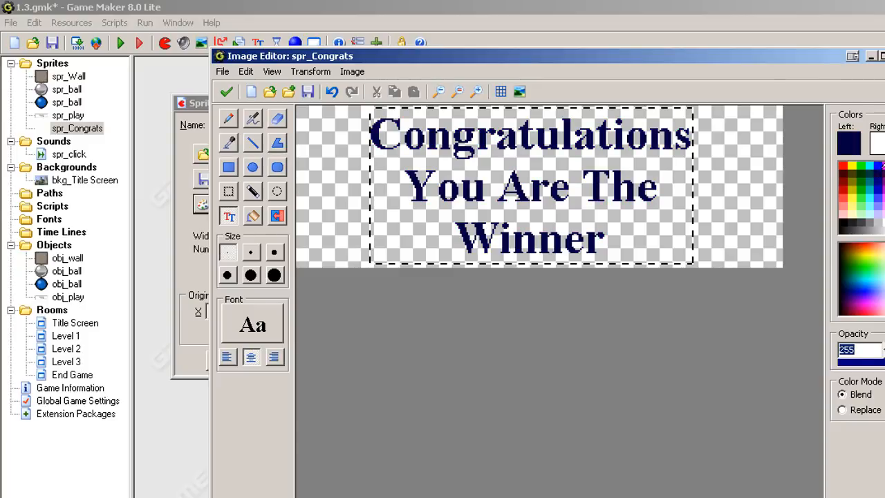
left_click(877, 165)
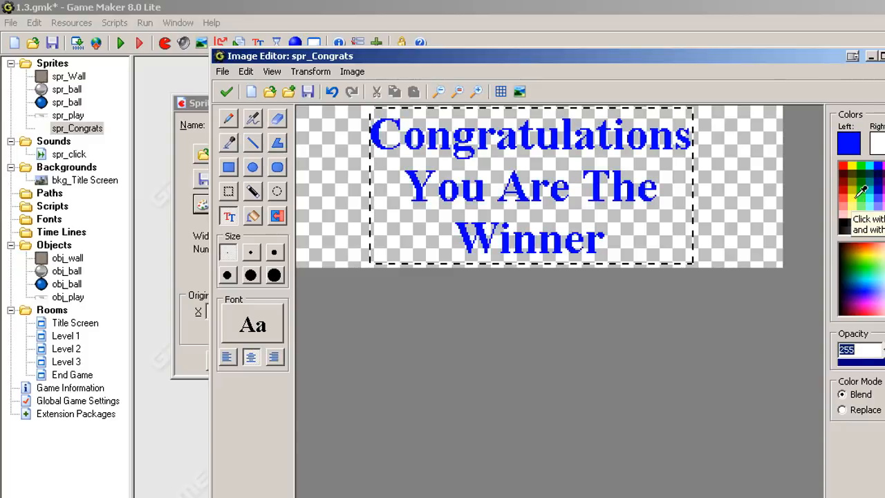
left_click(857, 195)
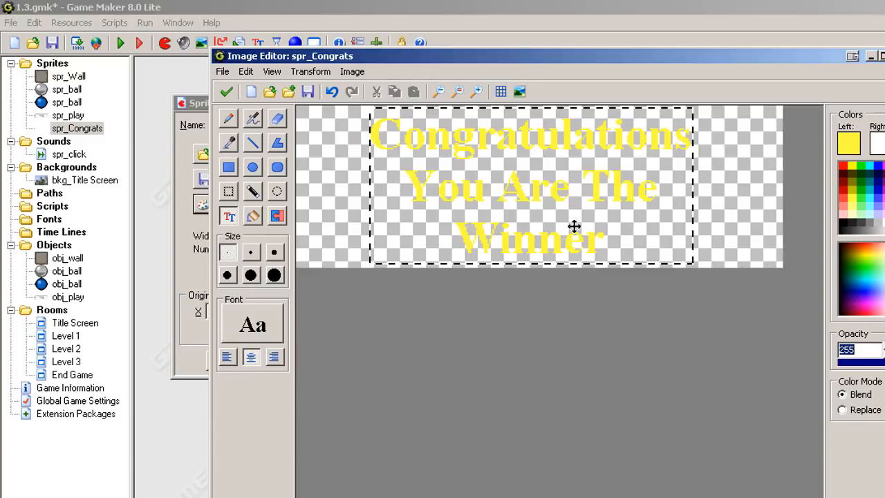
Save the image and close the image editor, sprite editor and sprite properties.
left_click(226, 91)
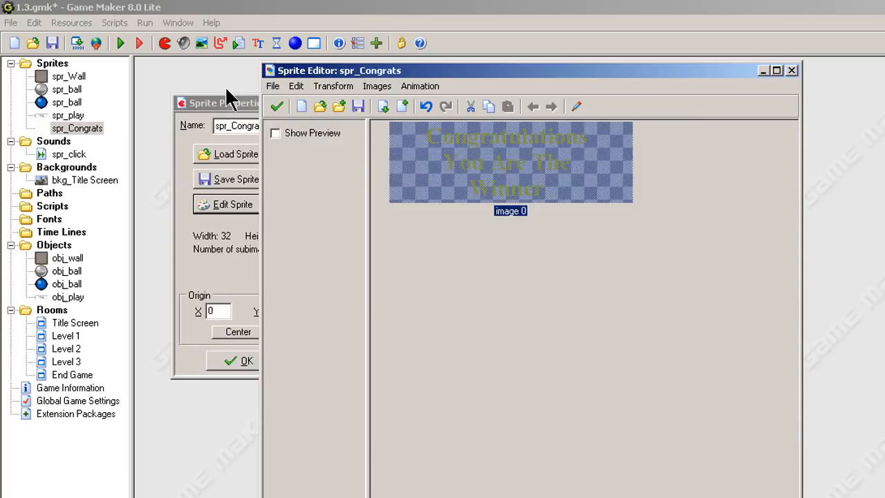
left_click(275, 105)
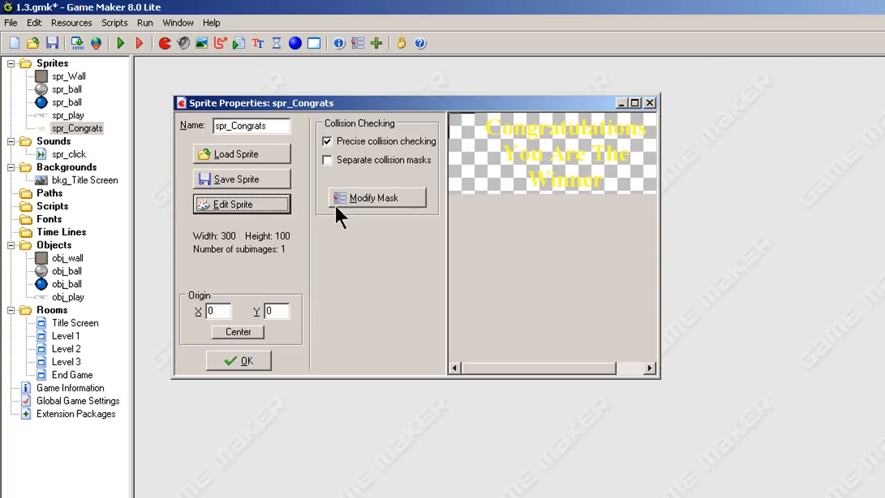
left_click(246, 361)
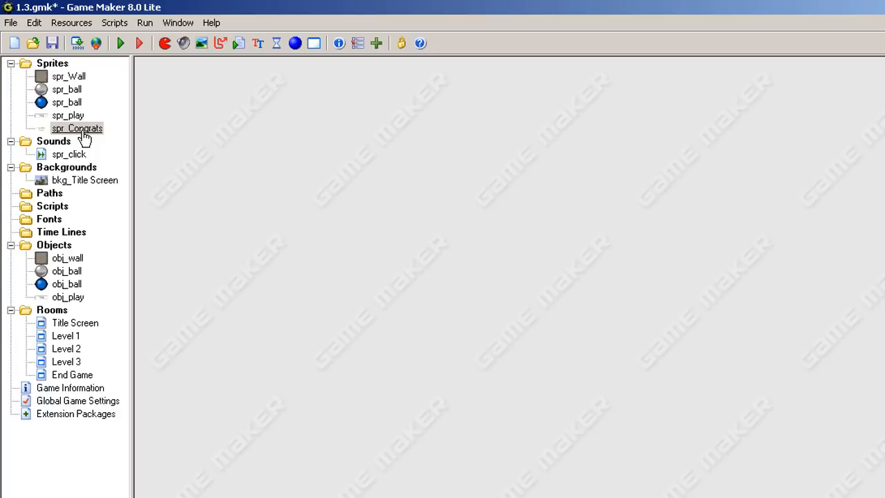
Create a new object and name it obj_Congrats.
right_click(59, 248)
left_click(97, 258)
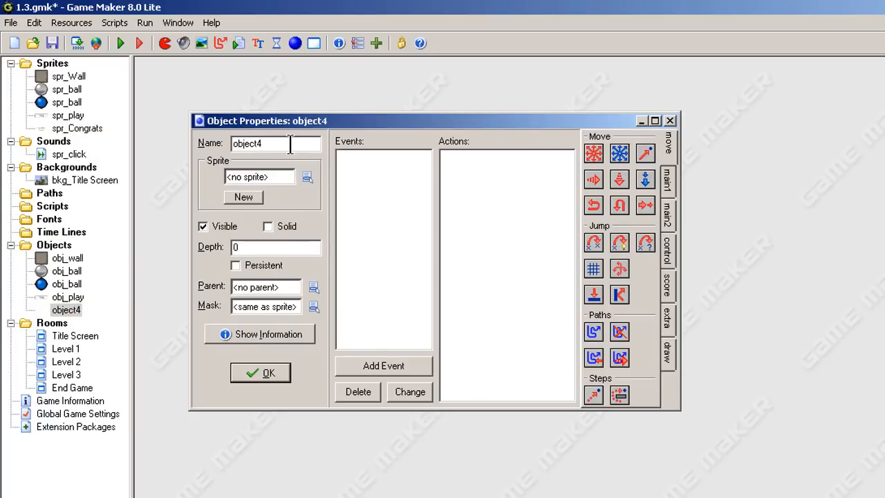
left_click_drag(272, 143, 205, 125)
type("obj")
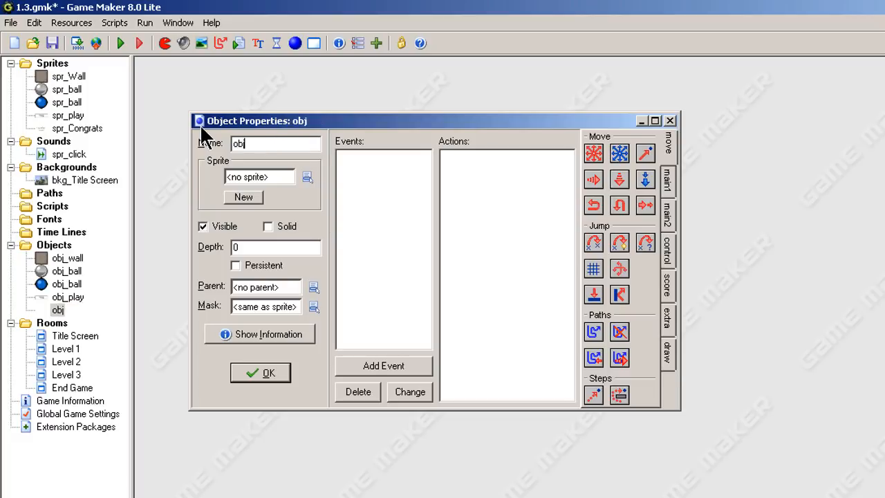
type("_End")
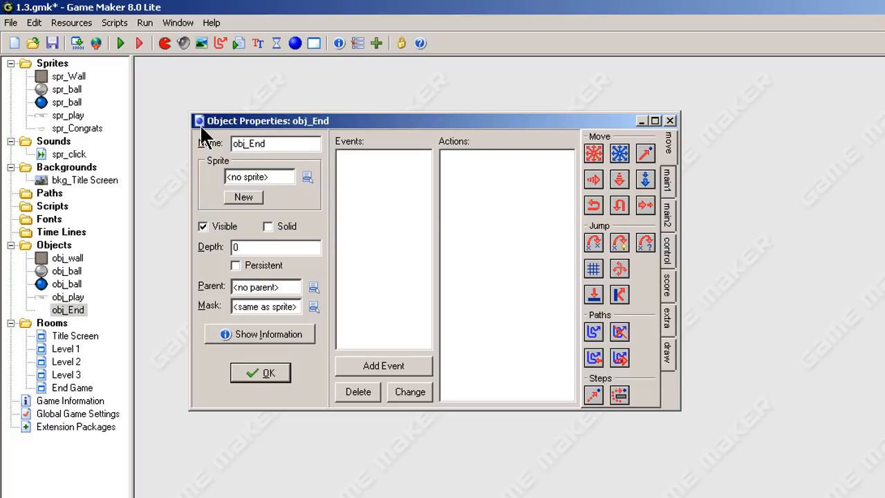
type(" Game")
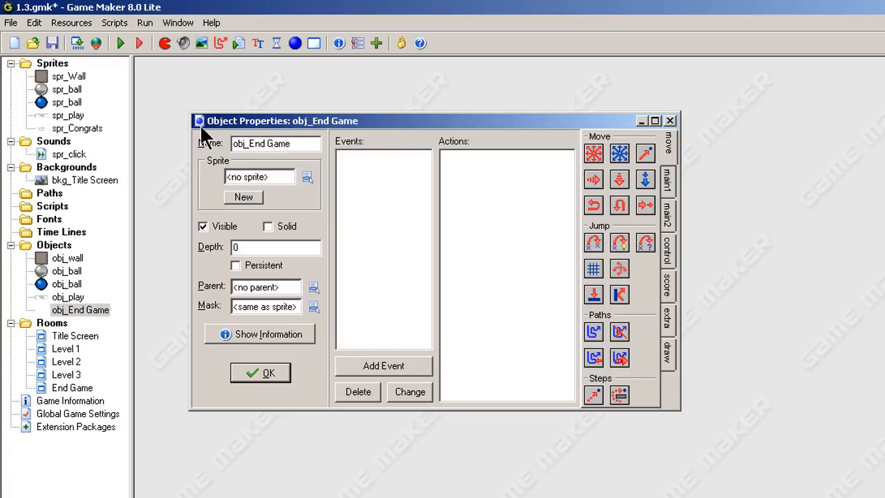
key("BackSpace")
key("BackSpace")
key("BackSpace")
key("BackSpace")
key("BackSpace")
key("BackSpace")
key("BackSpace")
key("BackSpace")
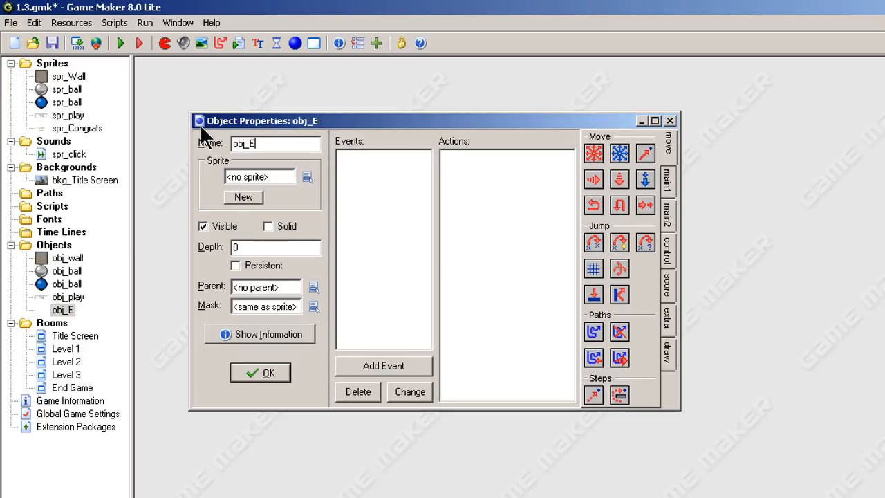
type("Congrt")
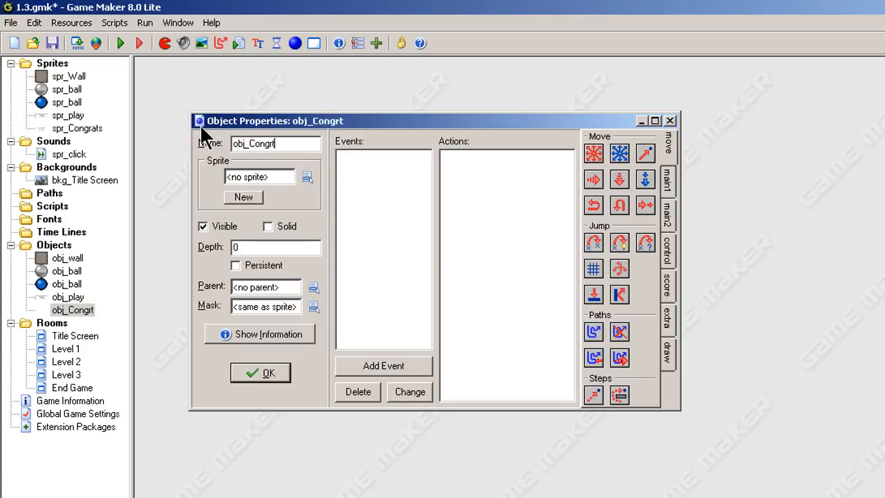
type("s")
key("BackSpace")
key("BackSpace")
type("ats")
Assign the spr_Congrats sprite to obj_Congrats and confirm the object properties.
left_click(307, 178)
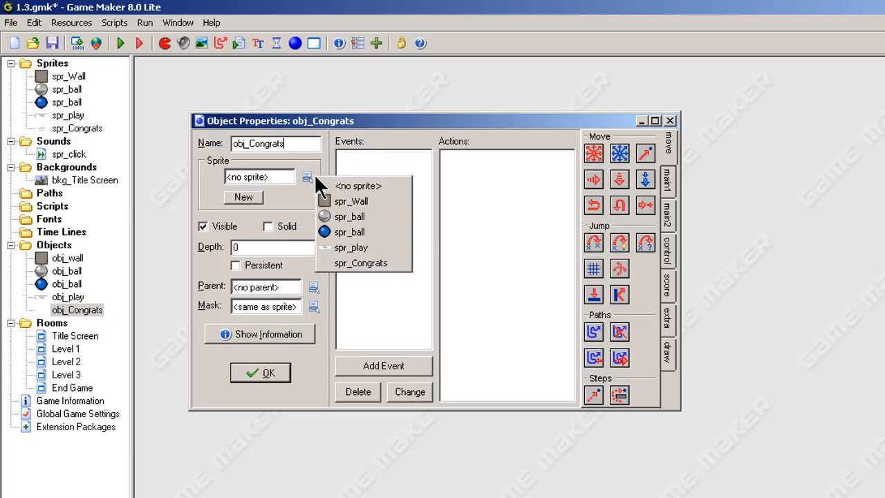
left_click(353, 264)
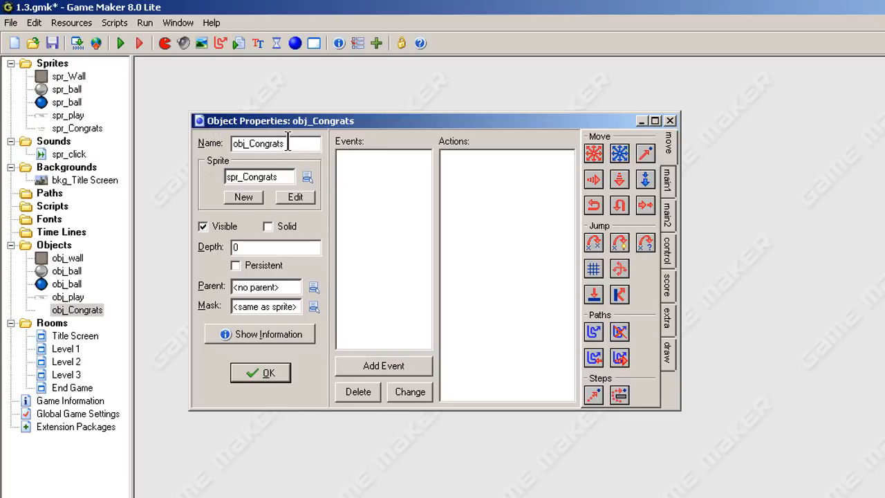
left_click(254, 375)
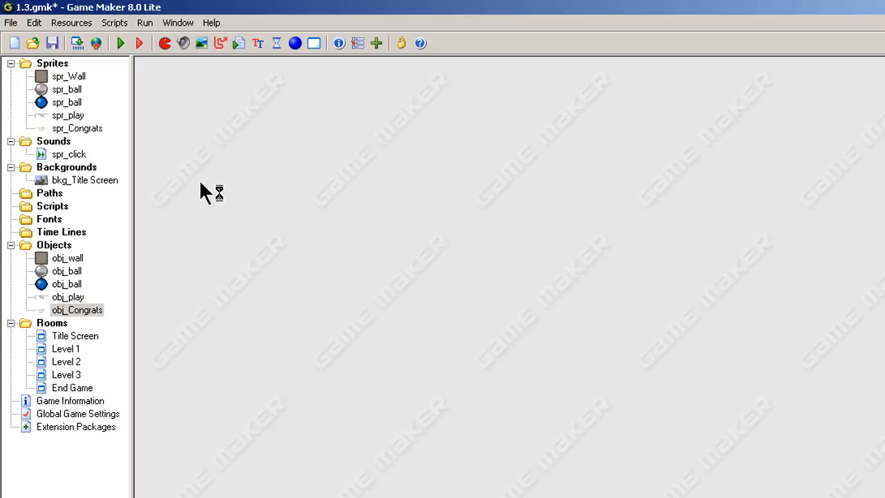
Create a new sprite and name it spr_End Game.
right_click(52, 62)
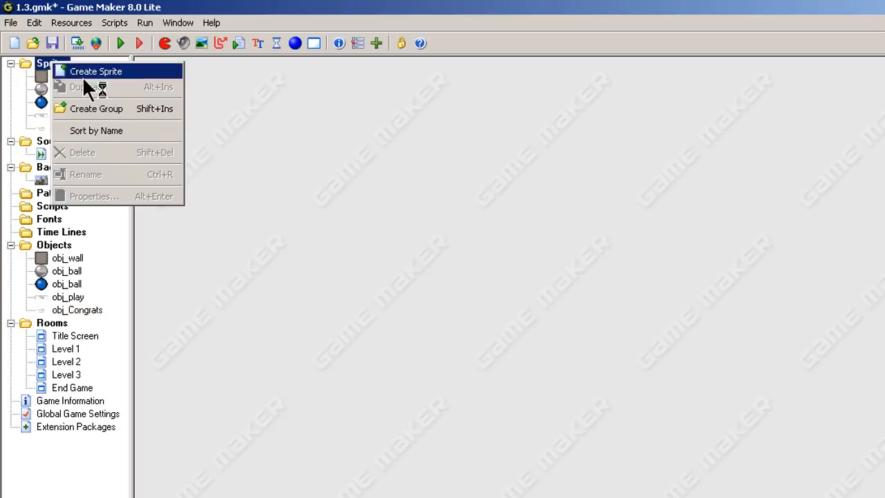
left_click(83, 72)
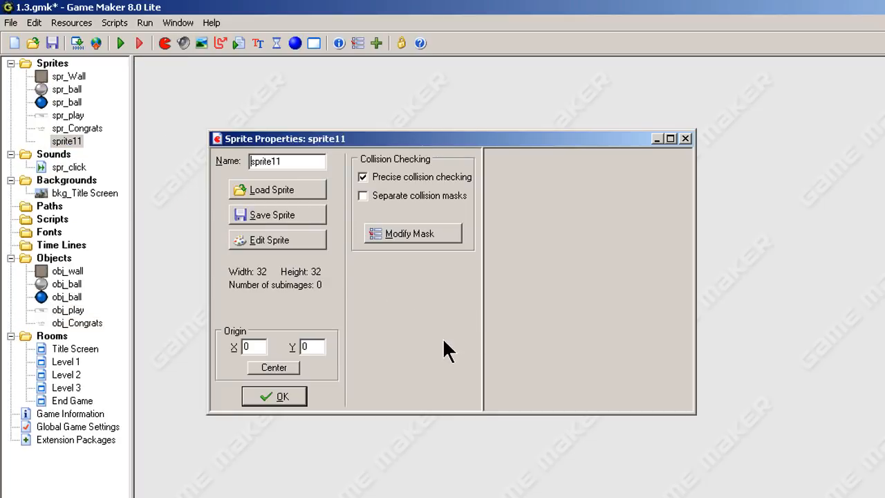
double_click(302, 161)
type("spr")
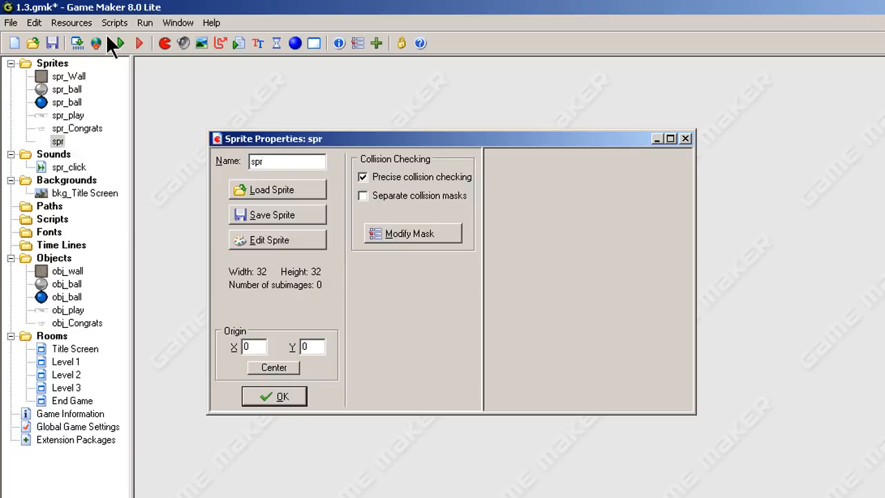
type("_End Ga")
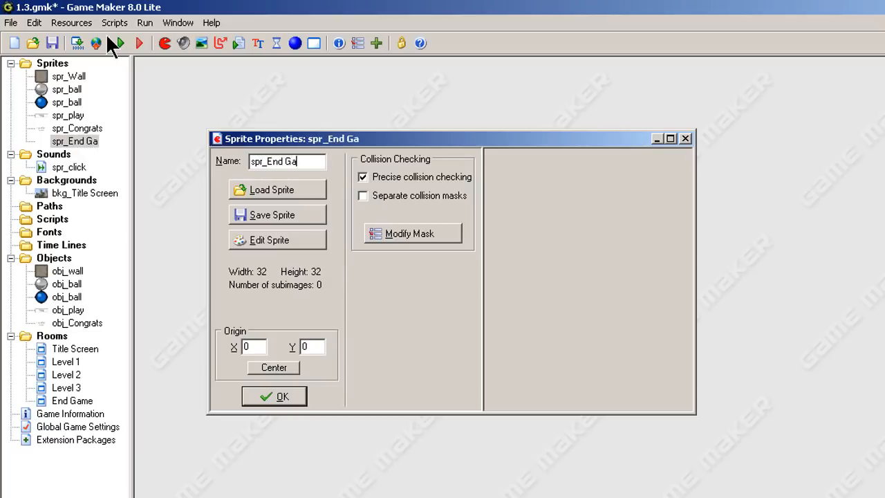
type("m")
key("BackSpace")
type("m")
key("BackSpace")
type("me")
Load the button_quit image from the Sprites Buttons folder into spr_End Game and confirm.
left_click(278, 191)
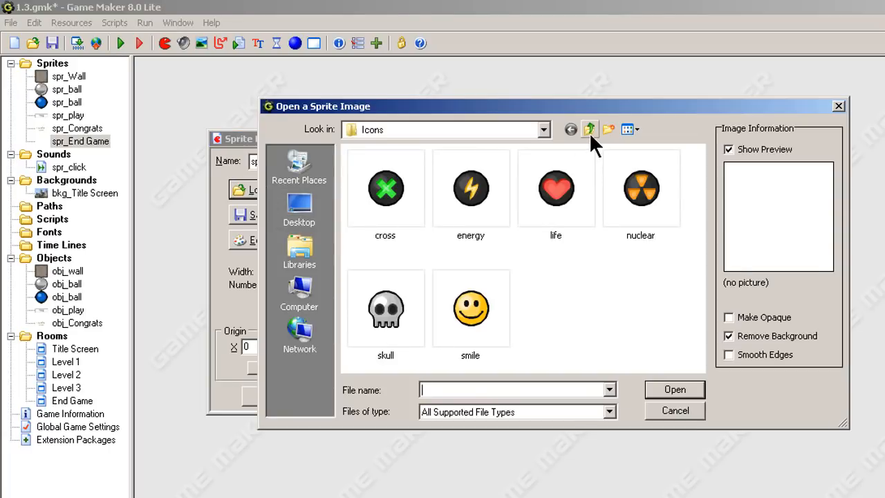
left_click(589, 130)
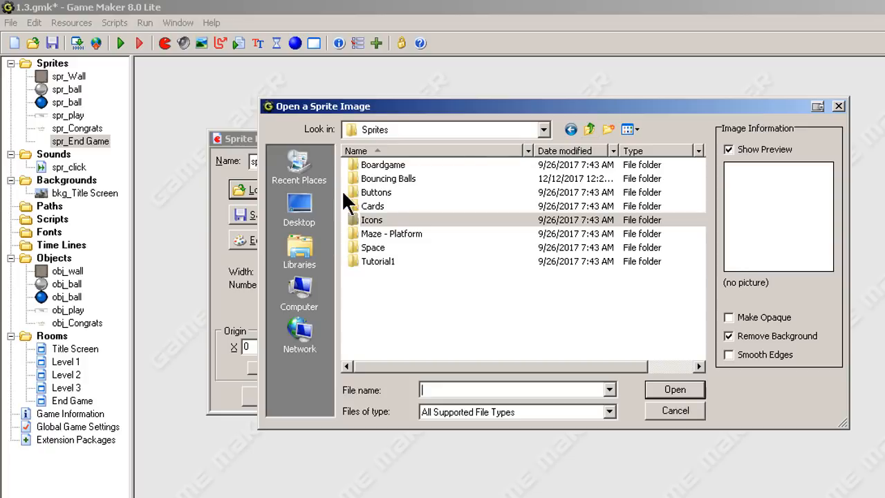
double_click(365, 193)
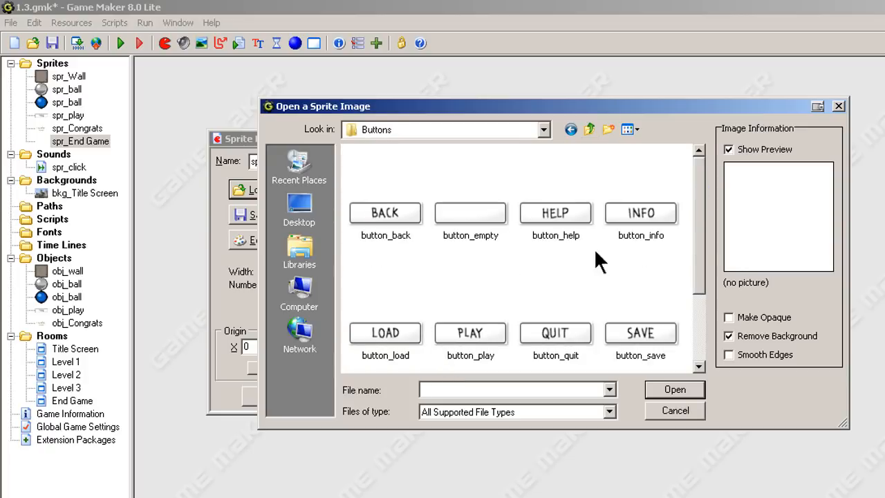
left_click_drag(697, 238, 702, 331)
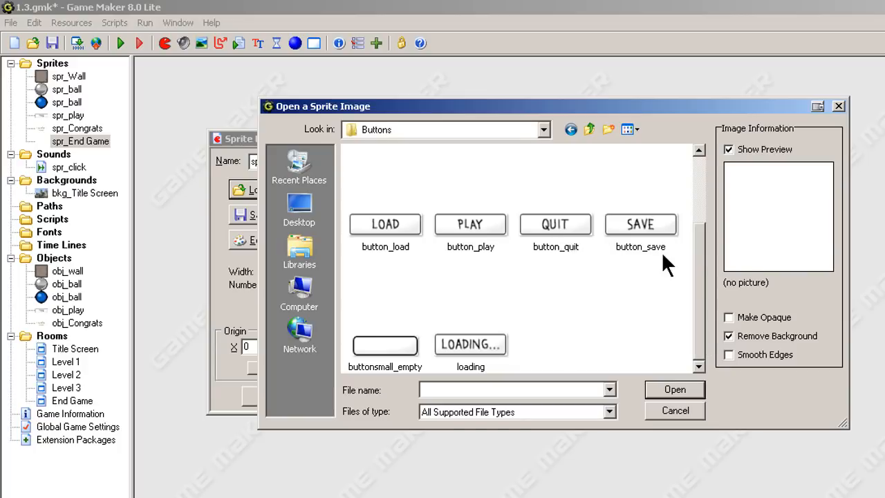
left_click_drag(694, 256, 690, 178)
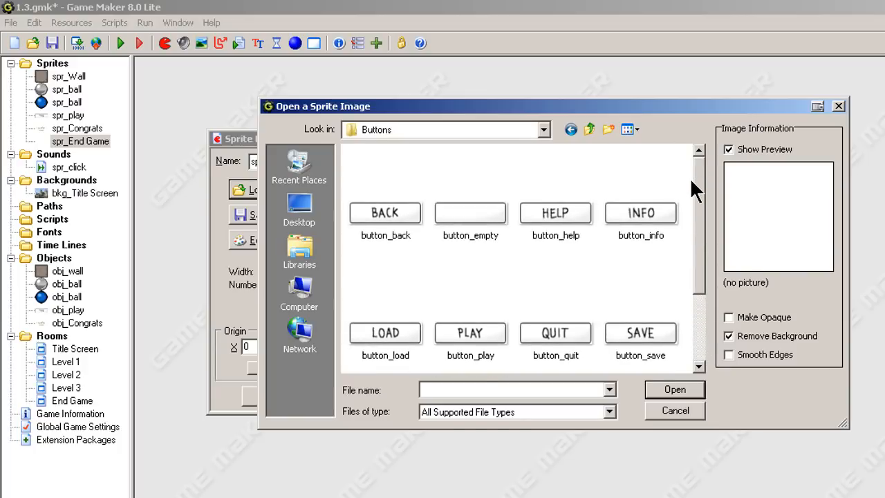
scroll(690, 178, "down", 3)
left_click(555, 225)
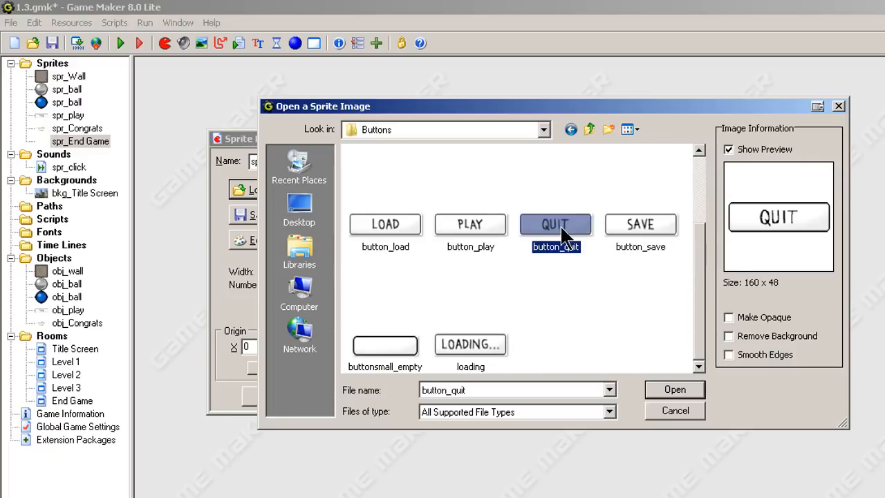
left_click(672, 392)
left_click(279, 396)
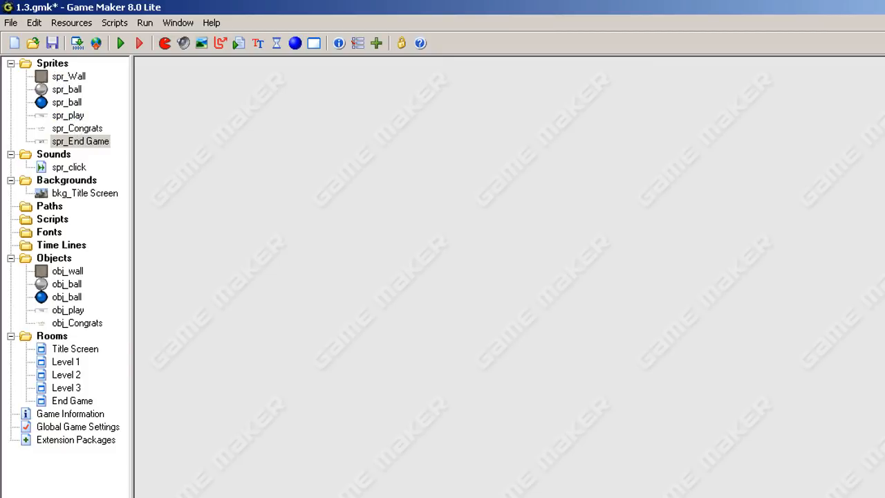
Create a new object named obj_End Game and assign it the spr_End Game sprite.
right_click(61, 257)
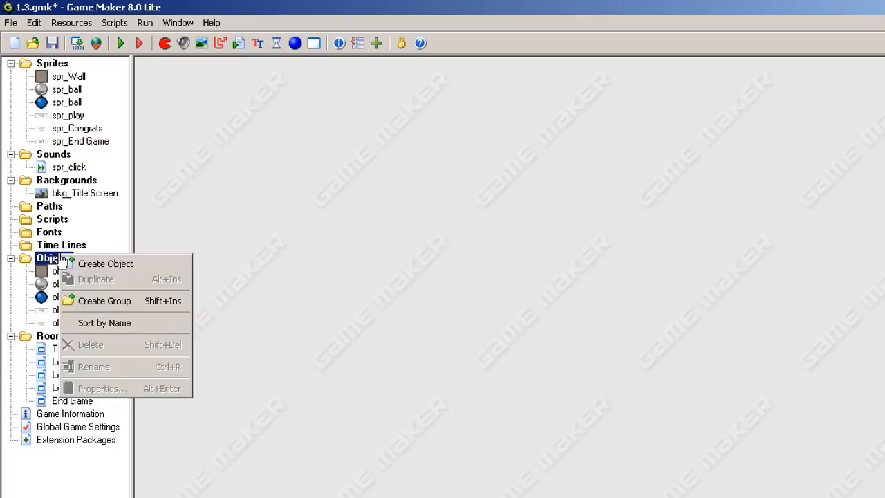
left_click(104, 263)
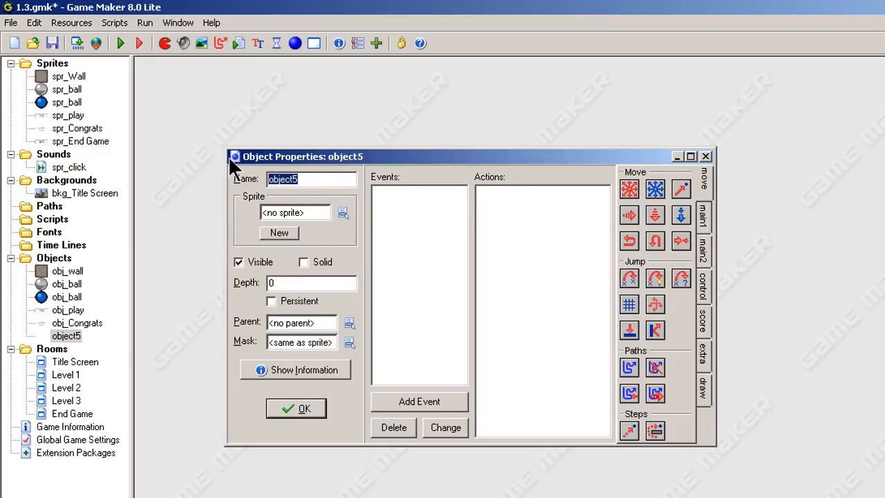
type("obj_")
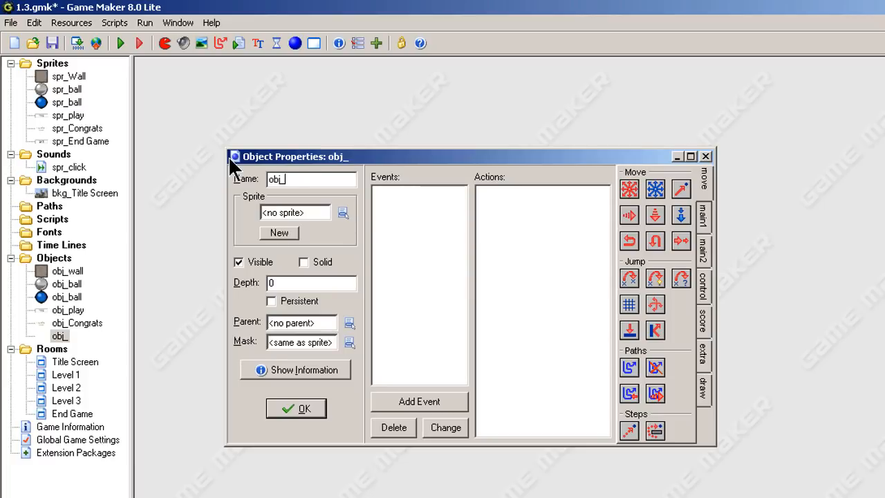
type("End Ga")
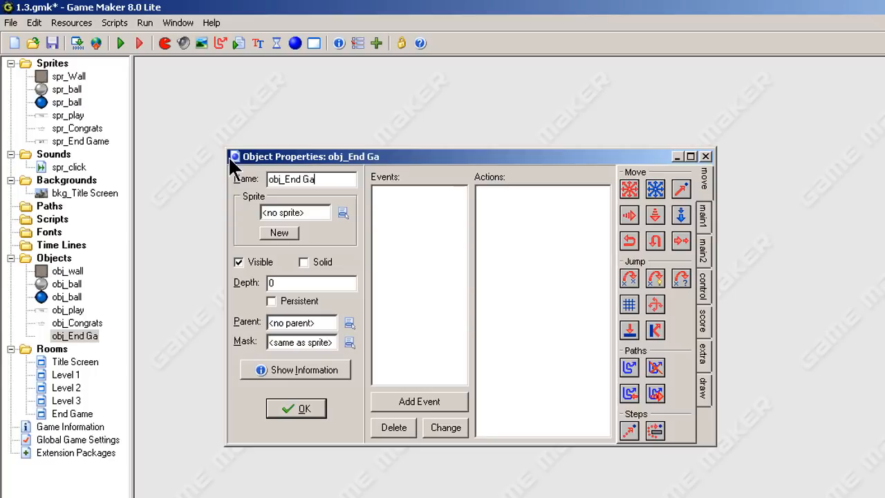
type("me")
left_click(346, 212)
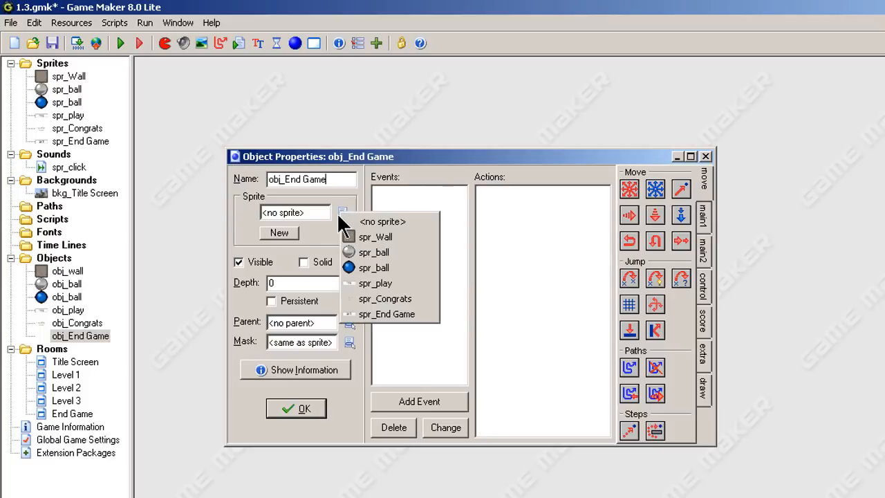
left_click(382, 313)
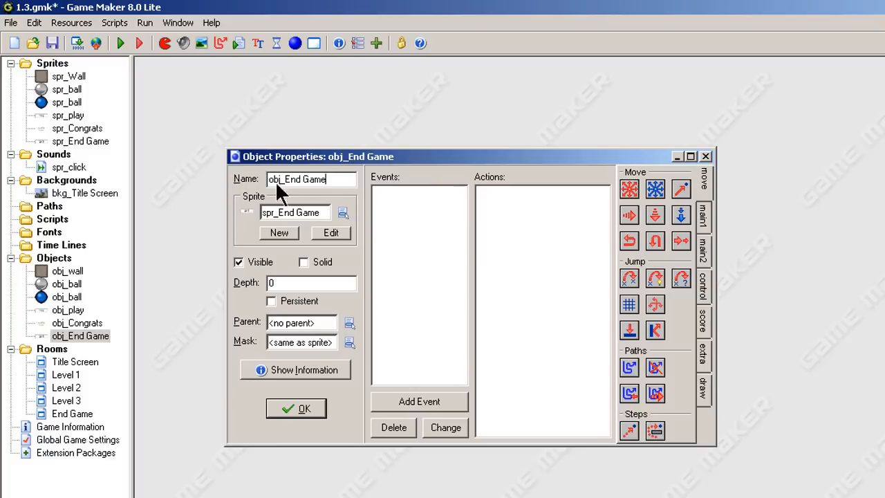
Add a Left pressed mouse event to obj_End Game.
left_click(398, 219)
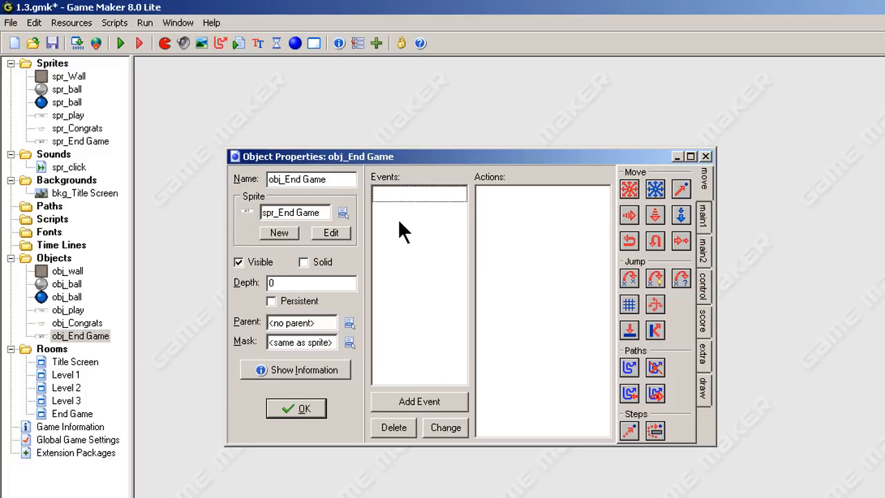
left_click(434, 397)
left_click(585, 239)
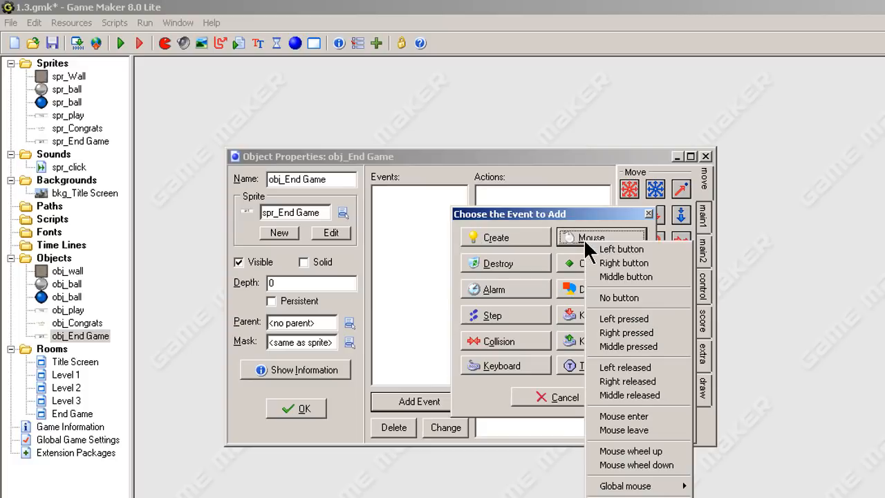
left_click(626, 319)
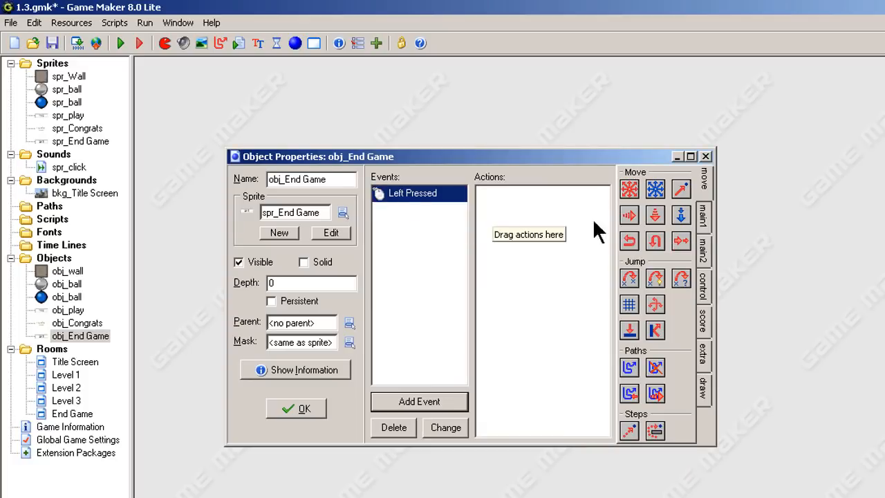
Add an End the game action to the Left Pressed event and confirm the object.
left_click(703, 213)
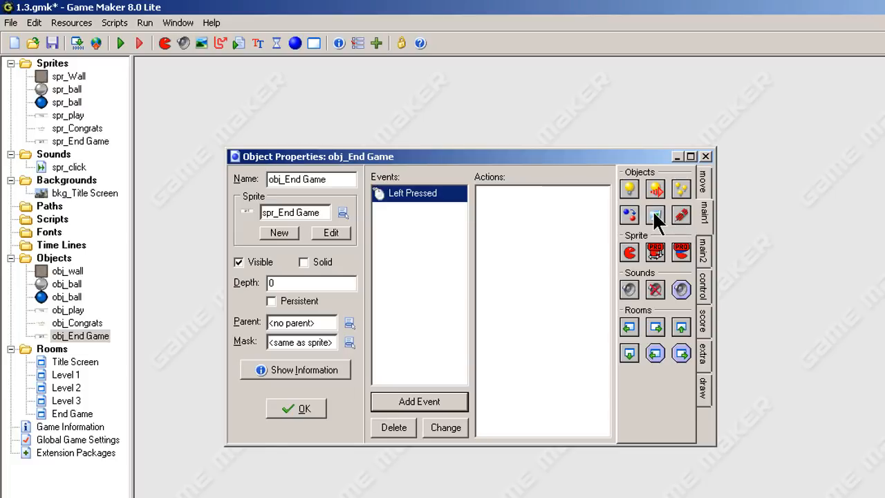
left_click(704, 246)
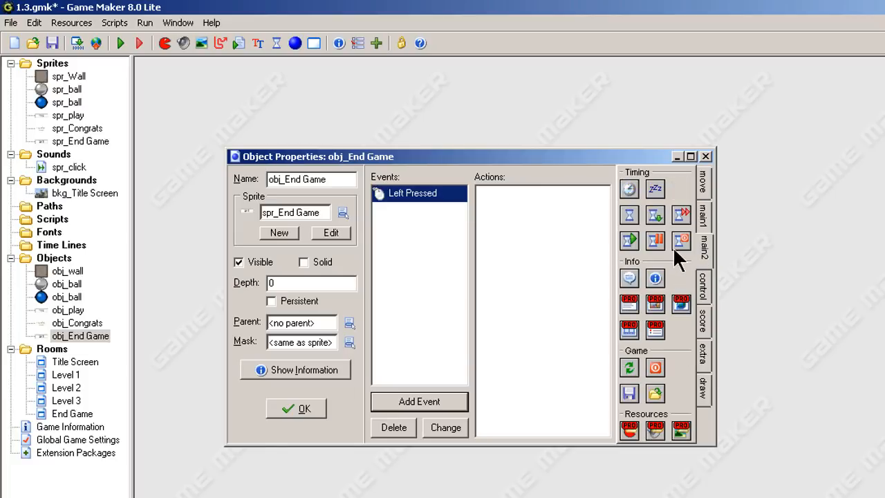
left_click(702, 178)
left_click(705, 212)
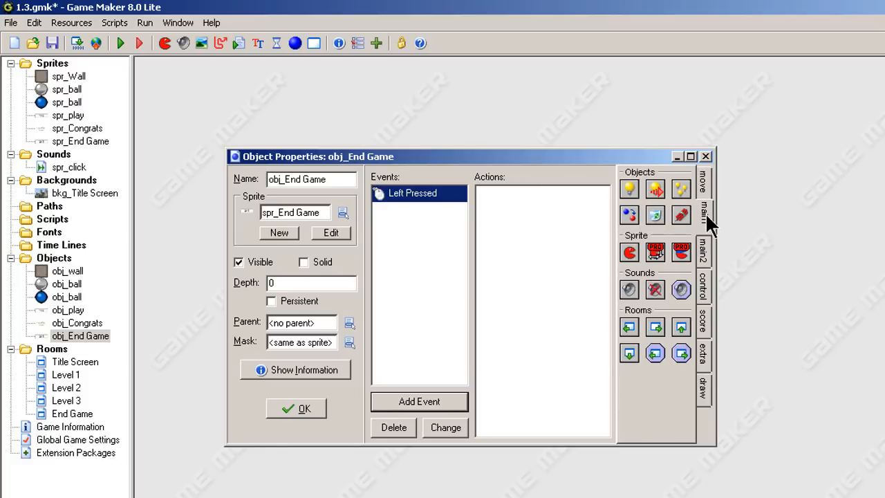
left_click(705, 243)
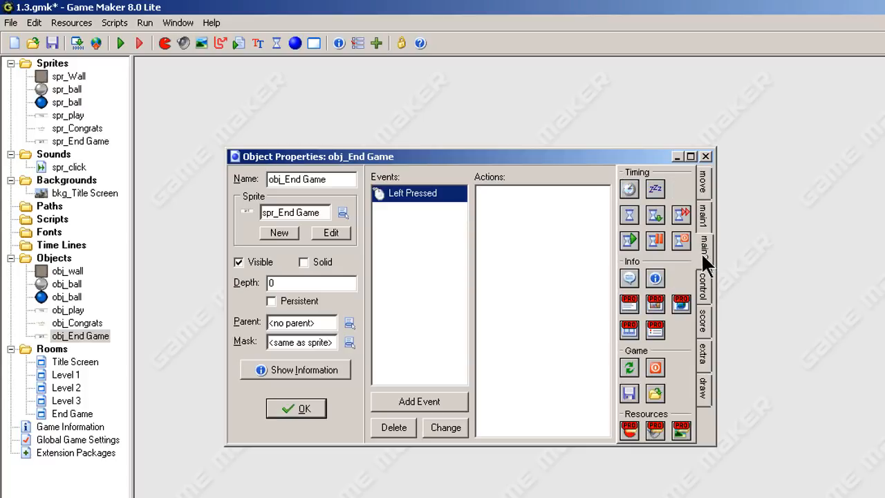
left_click_drag(655, 367, 514, 220)
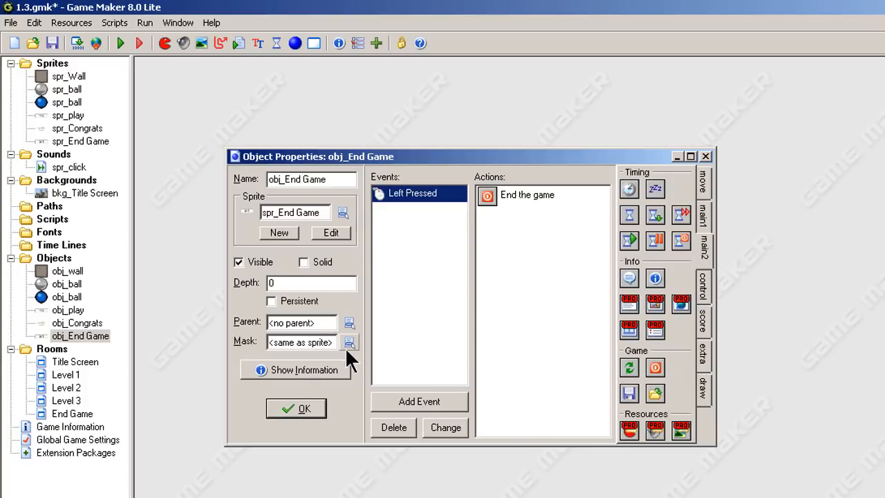
left_click(285, 406)
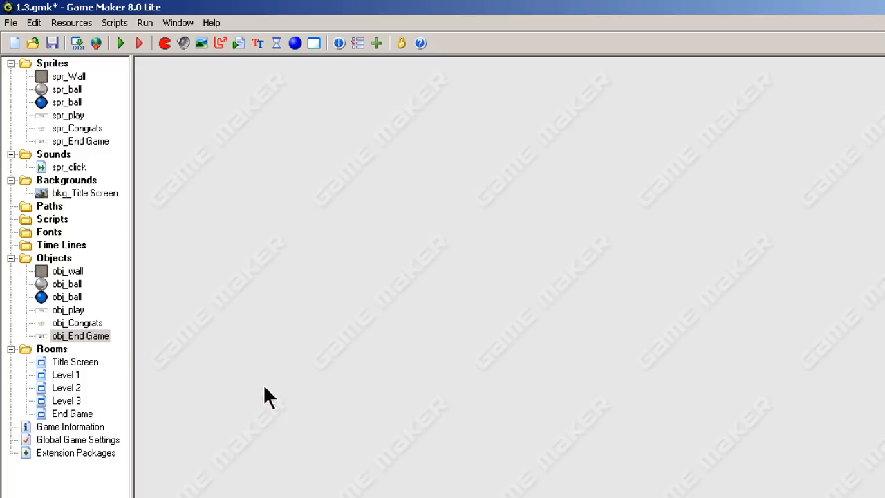
Open obj_play to review its Left Pressed action, then close it.
double_click(67, 310)
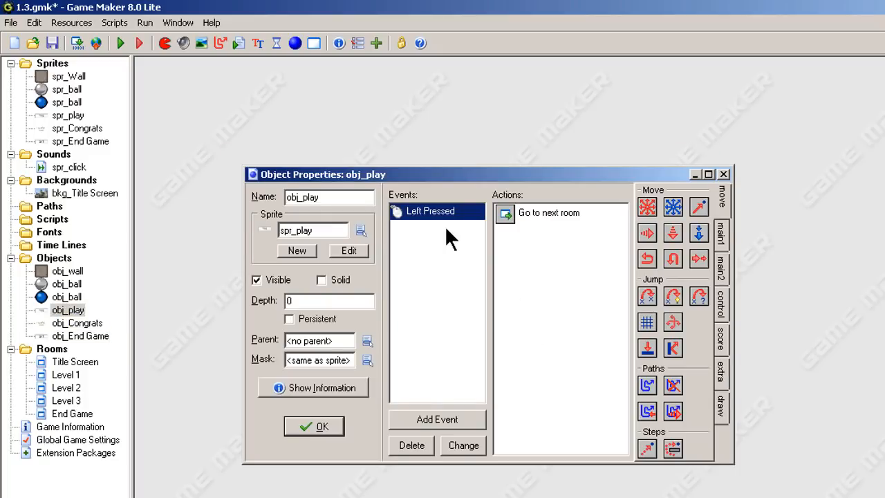
left_click(511, 214)
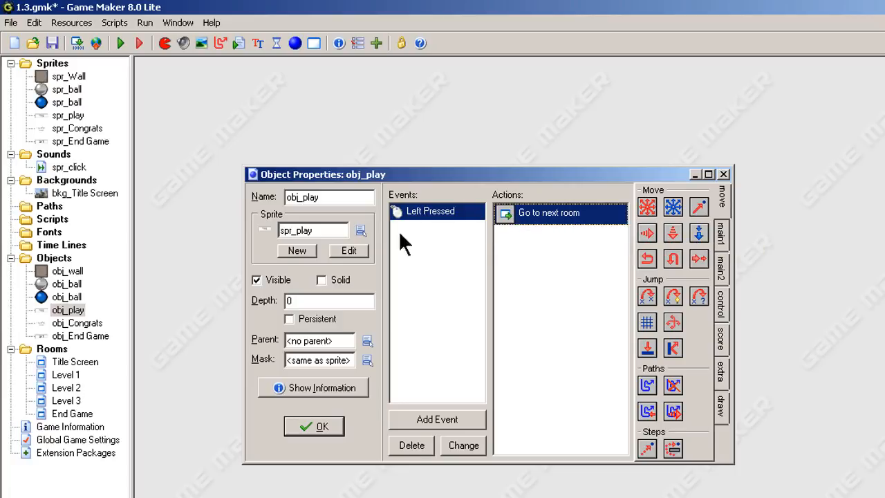
left_click(299, 426)
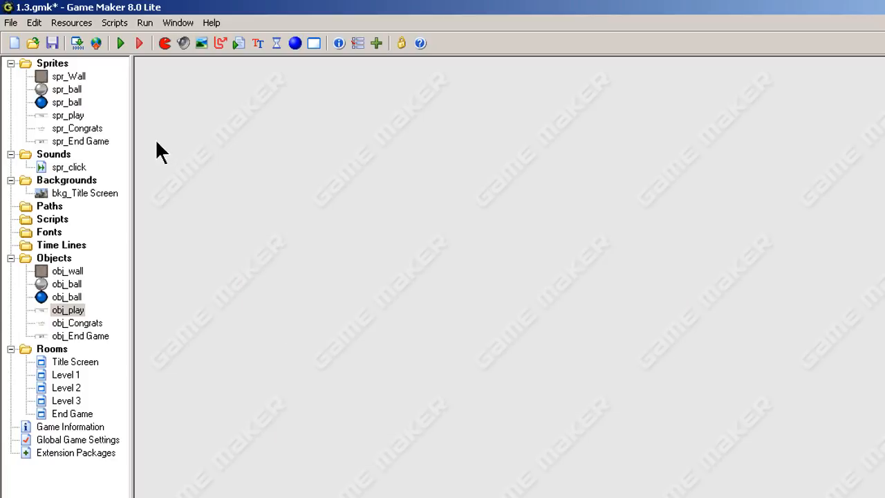
Create a new sprite and name it spr_Restart.
right_click(40, 61)
left_click(87, 71)
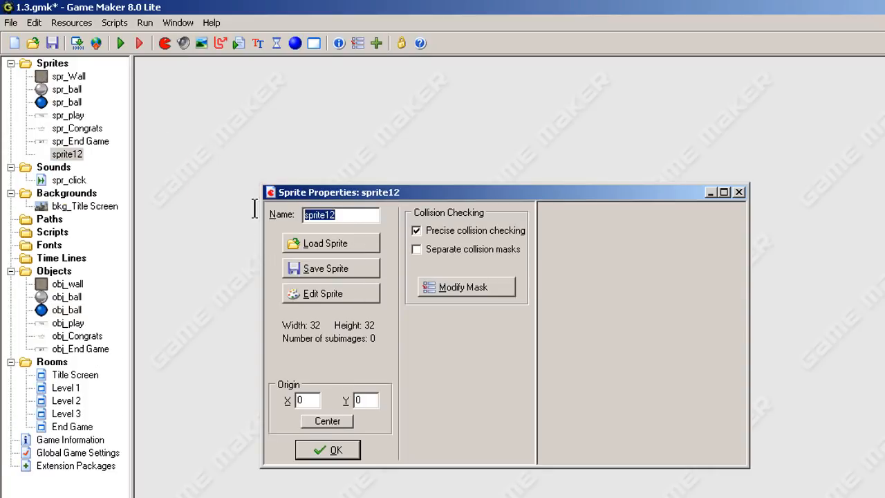
type("Spr")
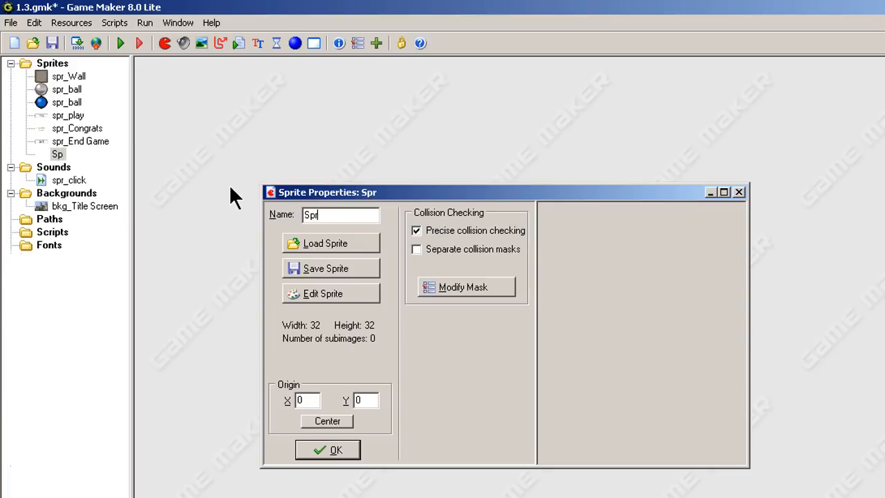
key("BackSpace")
key("BackSpace")
key("BackSpace")
type("s")
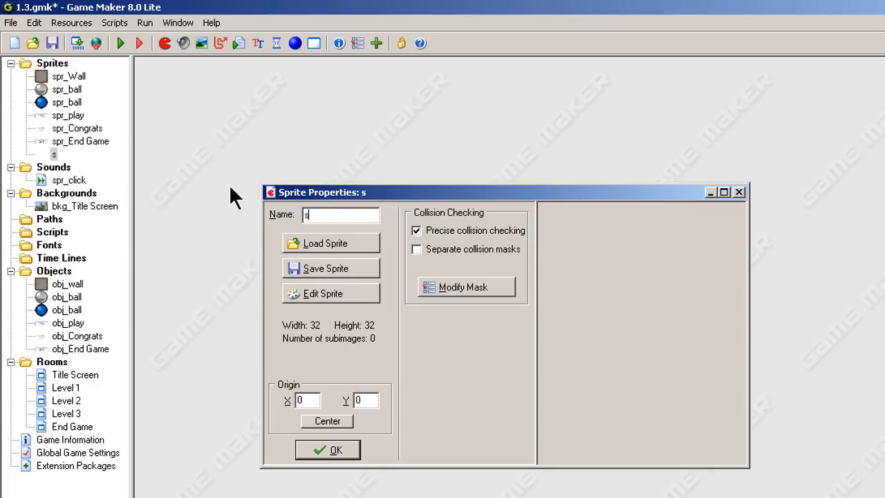
type("pr_Restart")
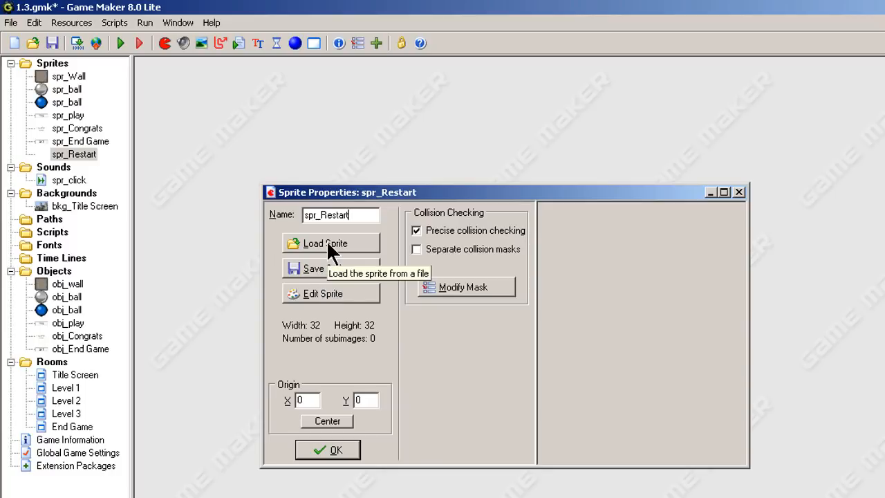
Open the sprite editor and create a new 160 by 64 image for spr_Restart.
left_click(339, 296)
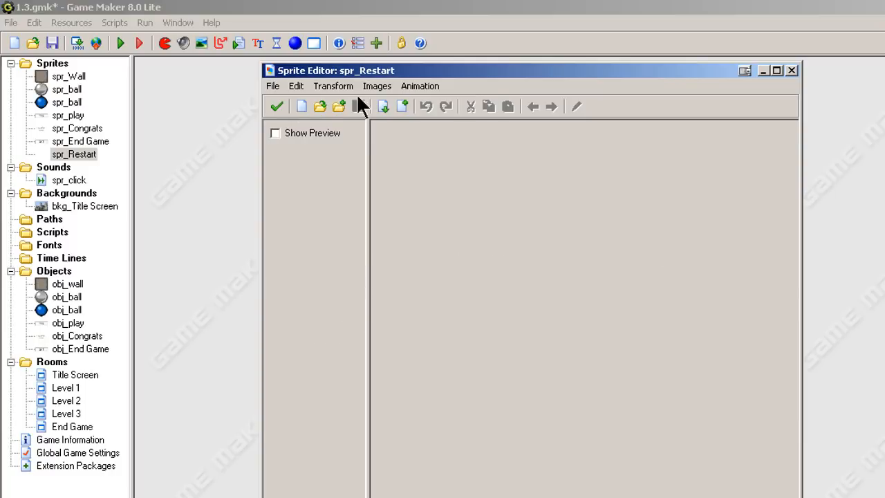
left_click(275, 88)
left_click(290, 104)
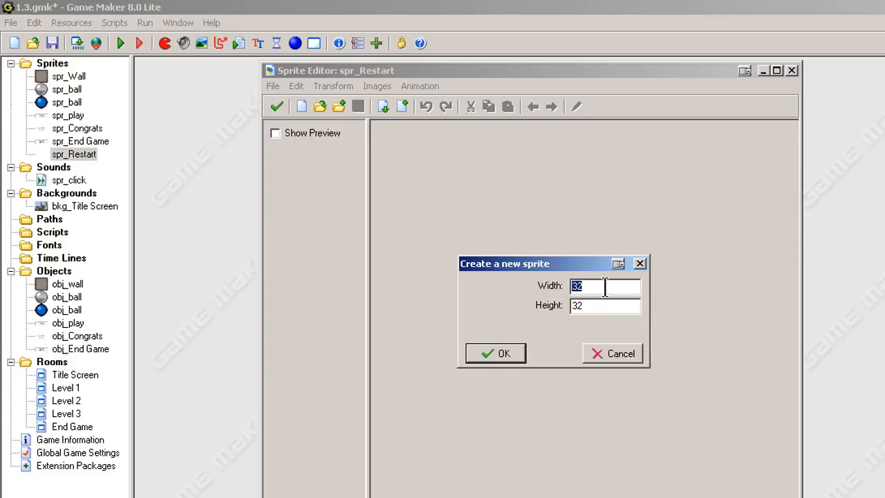
type("160")
left_click(586, 308)
key("Tab")
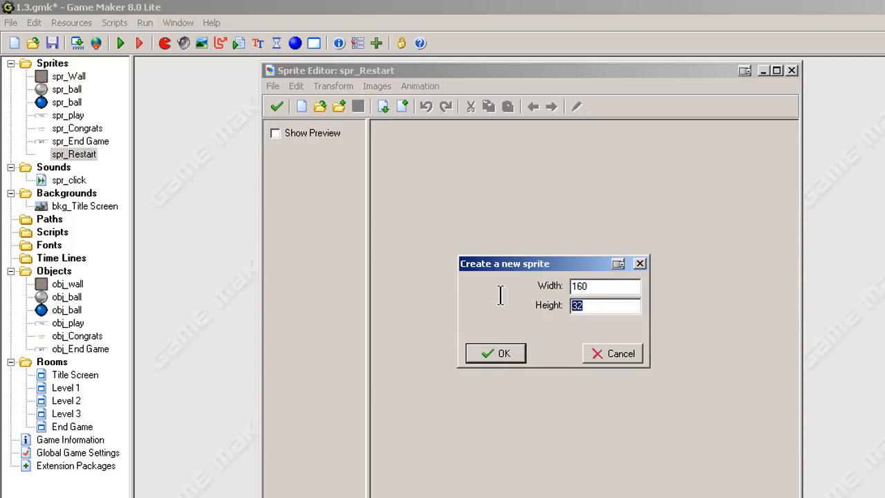
type("64")
left_click(515, 353)
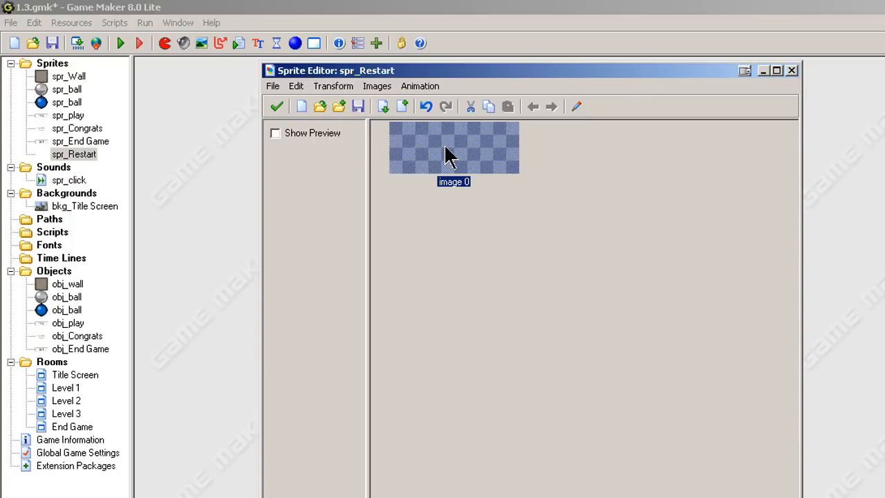
Open the image in the image editor, zoom in, and draw a yellow rectangle outline inside it.
double_click(446, 156)
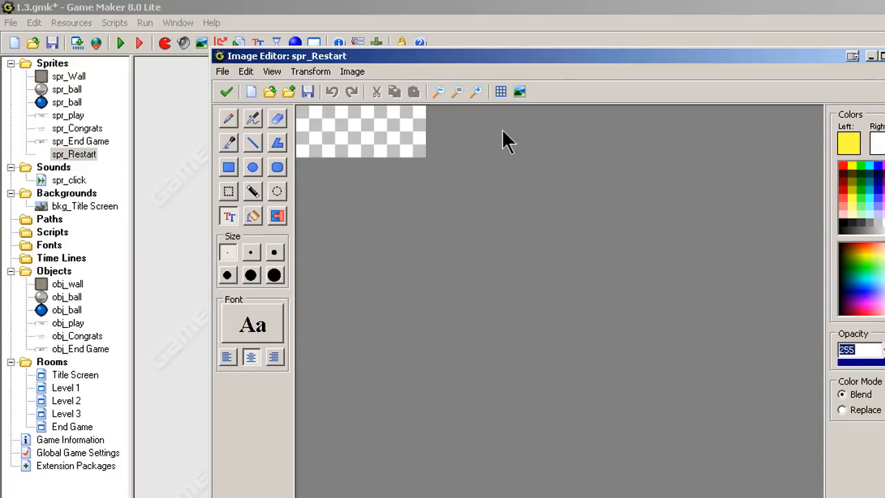
left_click(476, 92)
left_click(476, 92)
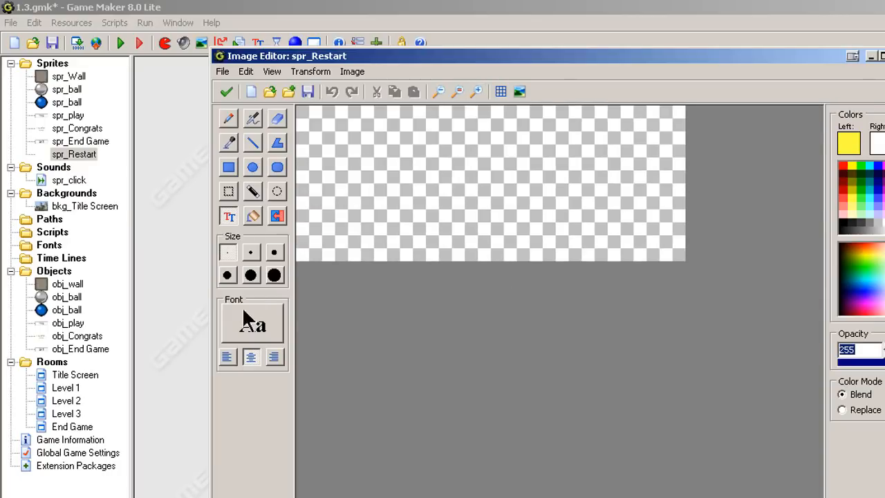
left_click(229, 167)
left_click_drag(338, 124, 636, 235)
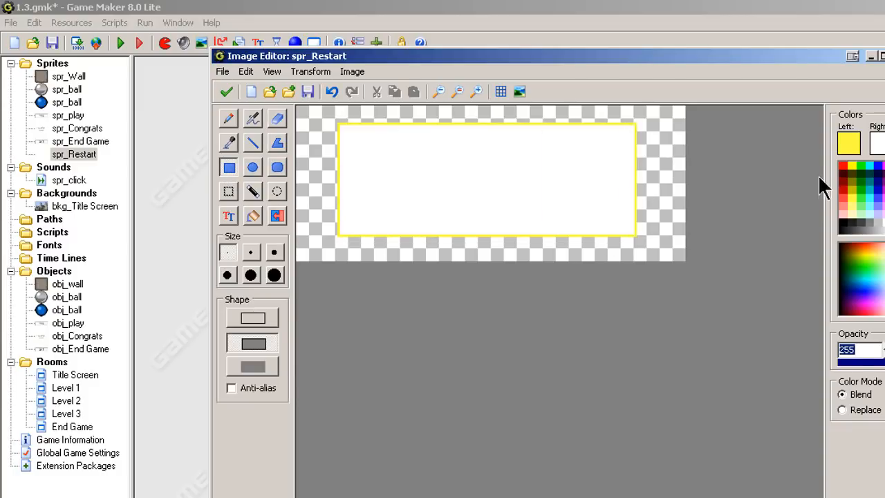
Choose dark blue as the drawing colour and undo the yellow rectangle.
left_click(878, 172)
left_click(884, 189)
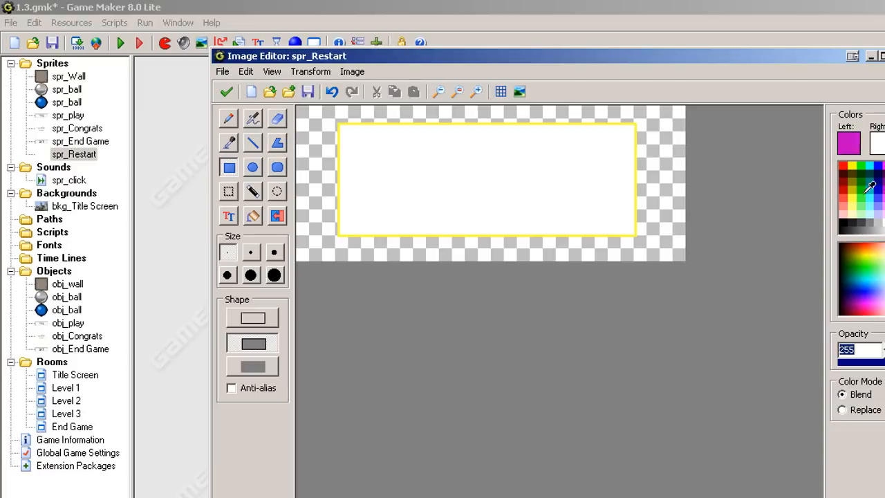
left_click(877, 189)
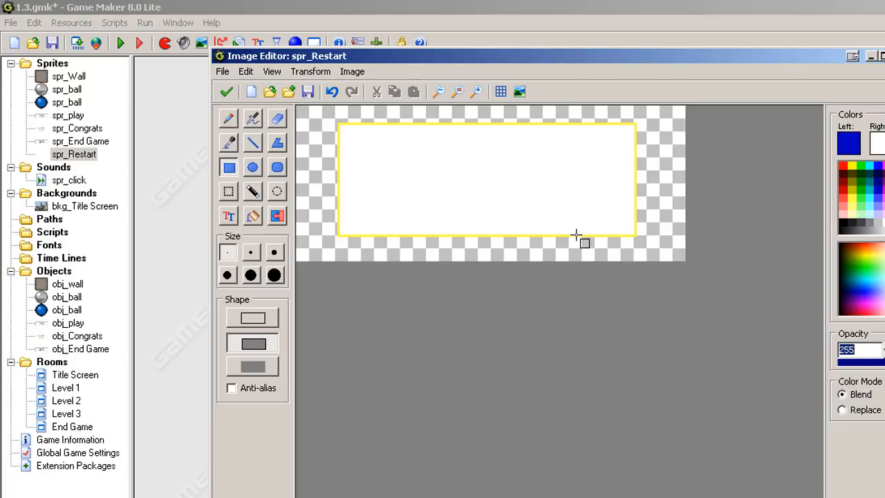
key("ctrl+z")
left_click(251, 70)
left_click(258, 89)
left_click(245, 72)
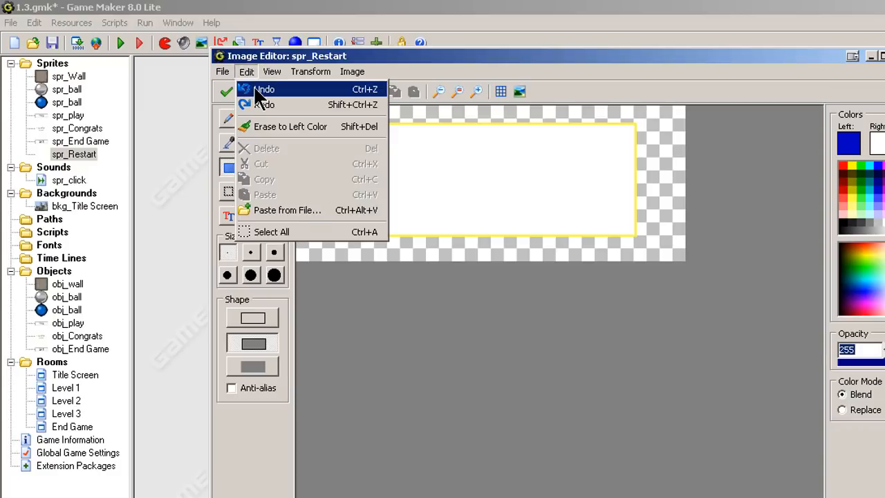
left_click(258, 88)
Draw a dark blue rectangle outline inside the image.
left_click(848, 138)
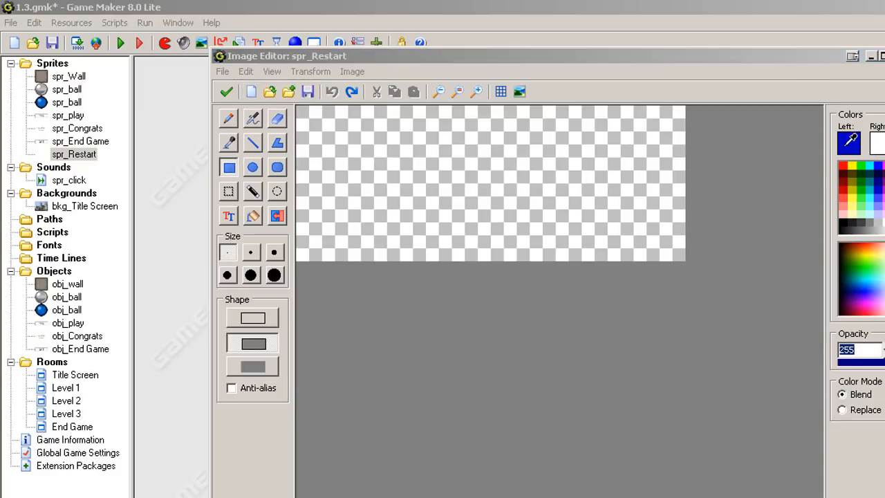
left_click(421, 363)
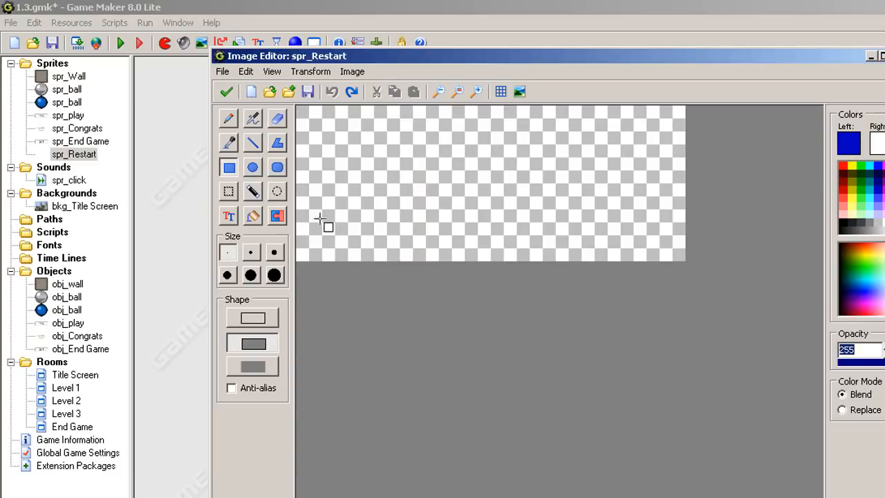
mouse_move(343, 128)
left_mouse_down()
mouse_move(449, 228)
mouse_move(627, 231)
left_mouse_up()
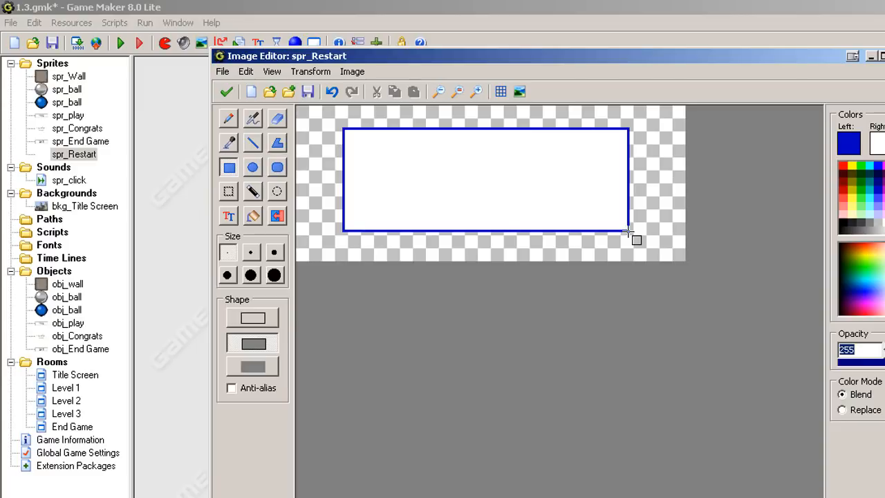
Add the text "Restart Game" inside the rectangle with the text tool.
left_click(232, 213)
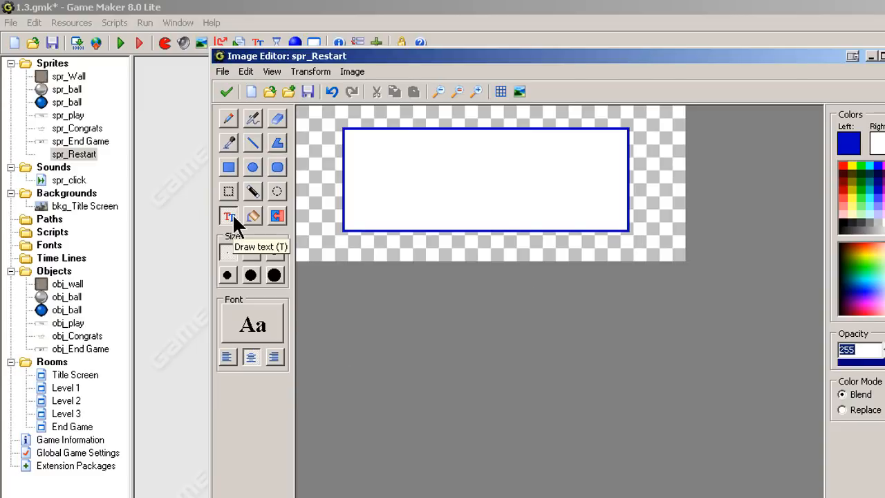
left_click(368, 158)
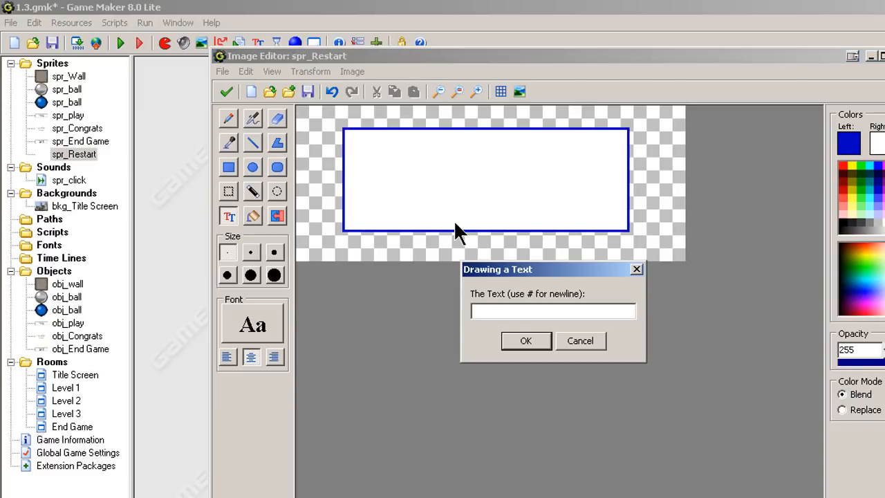
type("Restart Game")
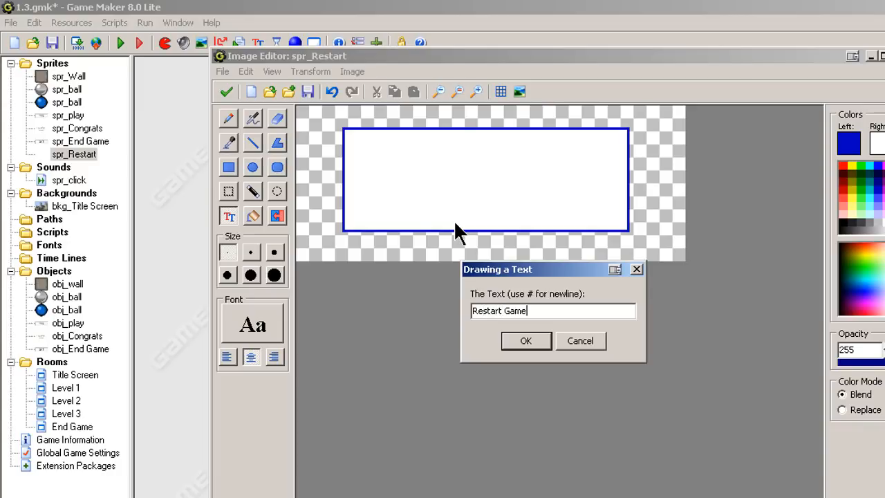
left_click(520, 341)
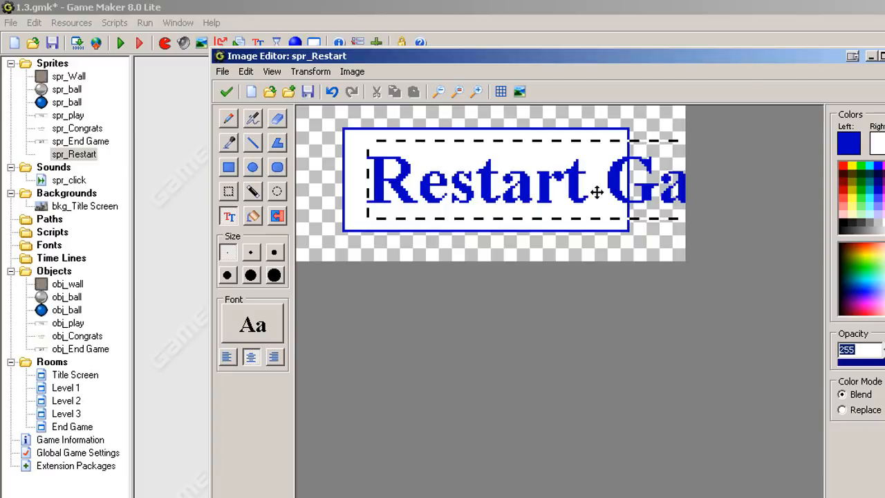
Reduce the text's Times Bold font size in several passes until it fits inside the rectangle.
left_click(234, 321)
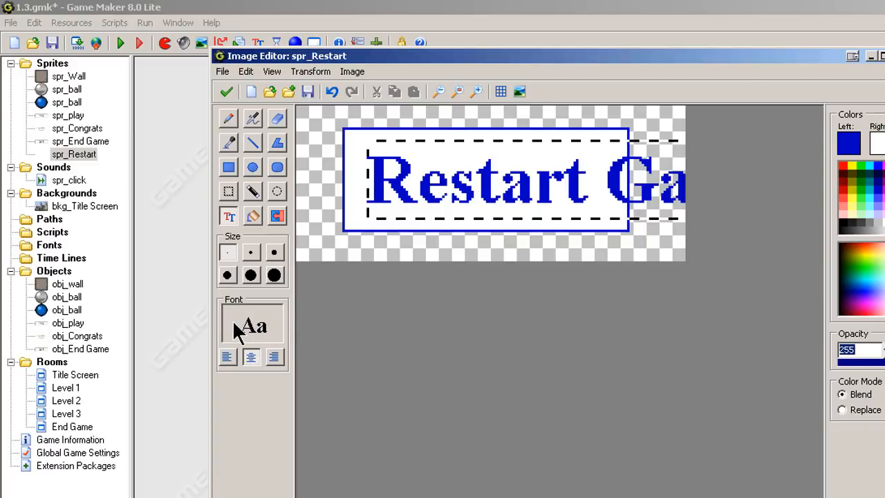
left_click(645, 178)
left_click(645, 178)
left_click(645, 178)
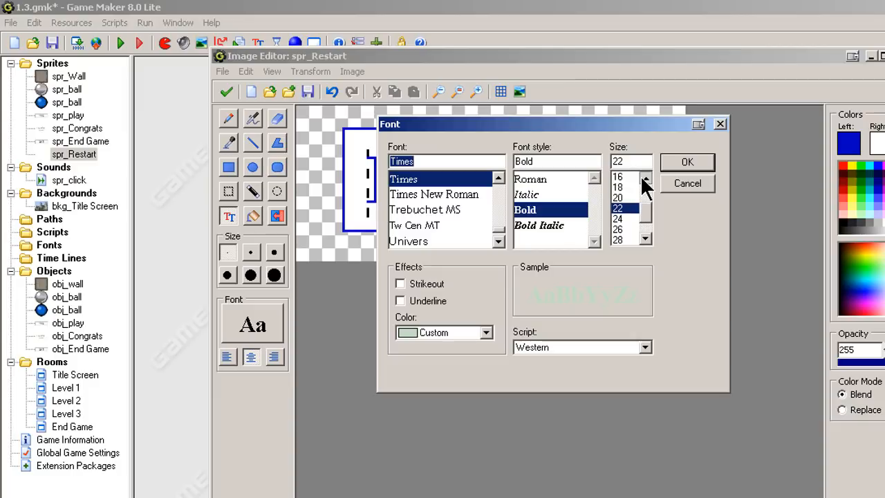
left_click(686, 162)
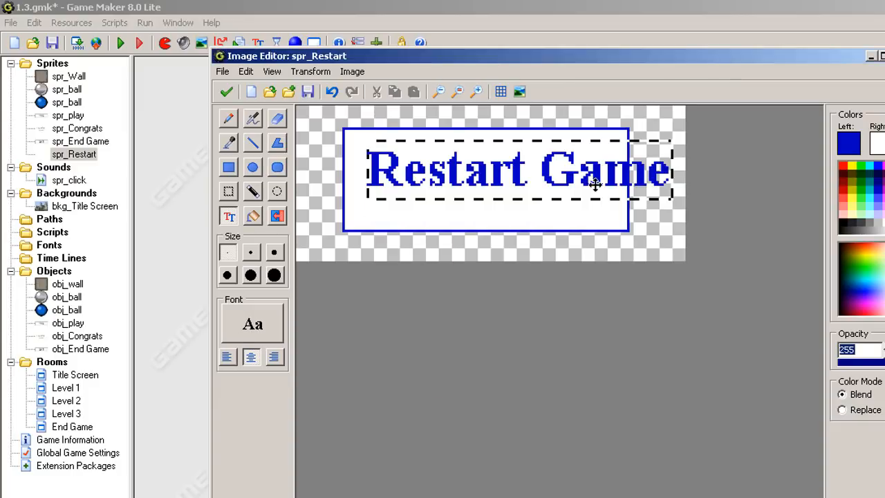
left_click(280, 323)
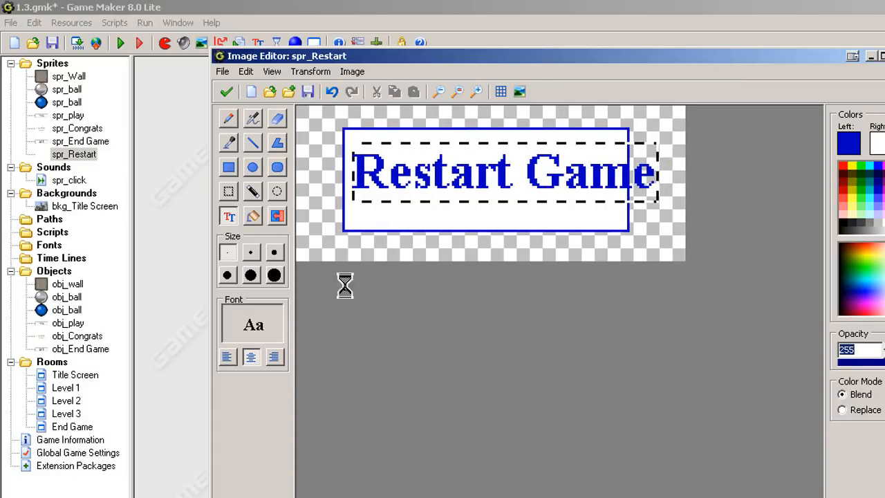
left_click(645, 178)
left_click(645, 178)
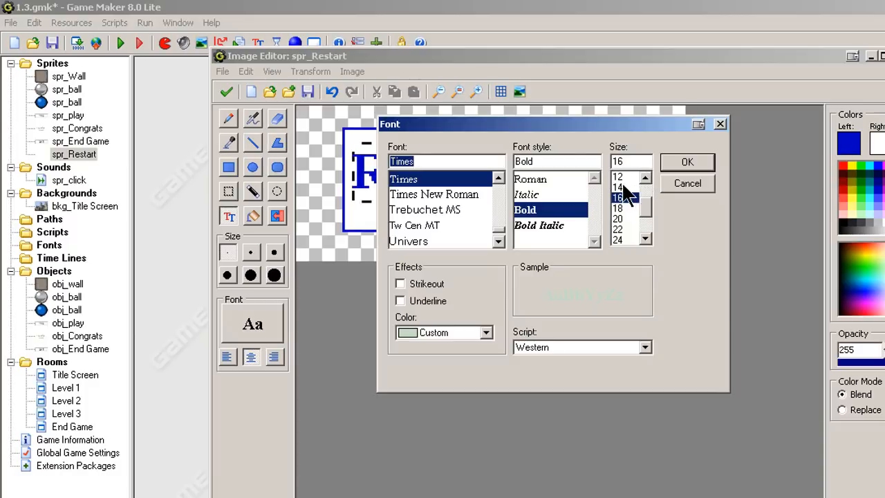
left_click(617, 187)
left_click(663, 164)
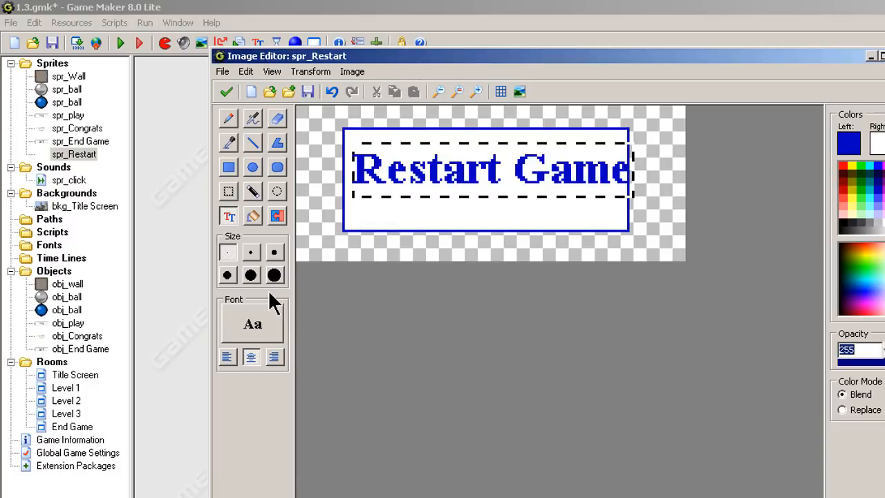
left_click(280, 317)
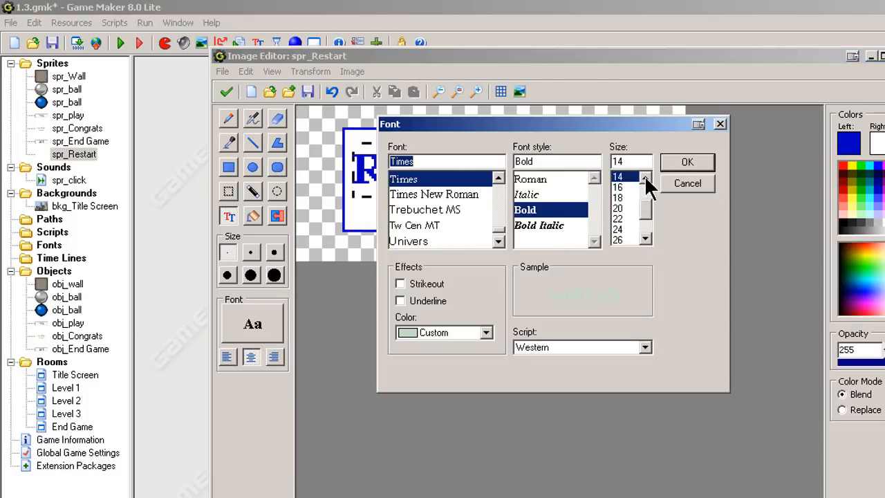
left_click(644, 175)
left_click(644, 175)
left_click(617, 177)
left_click(688, 162)
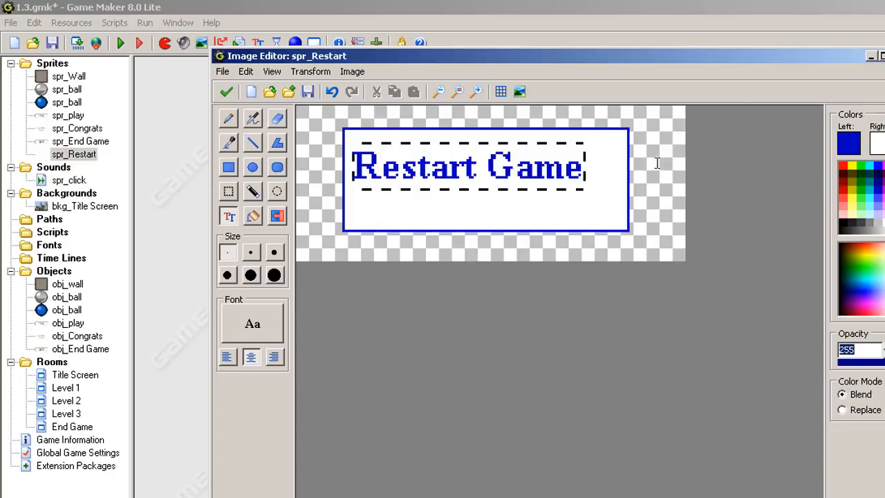
Centre the text in the rectangle and confirm the image editor and sprite editor.
left_click_drag(525, 177, 543, 188)
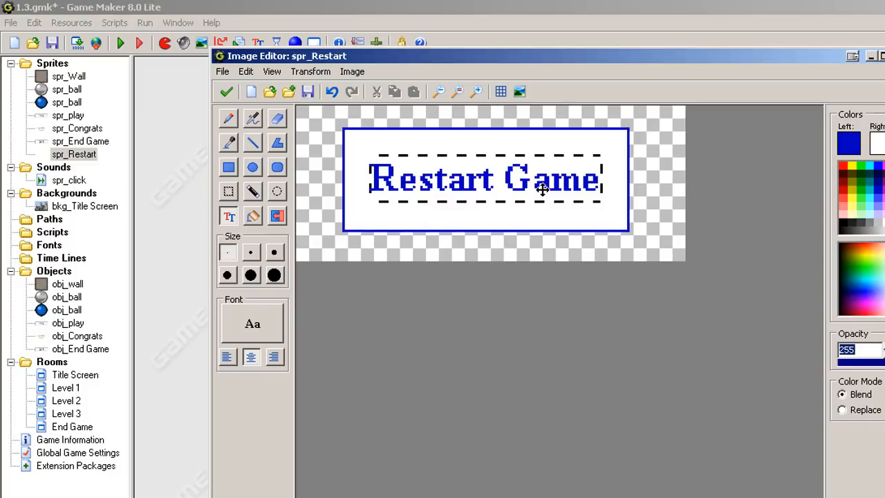
left_click(225, 93)
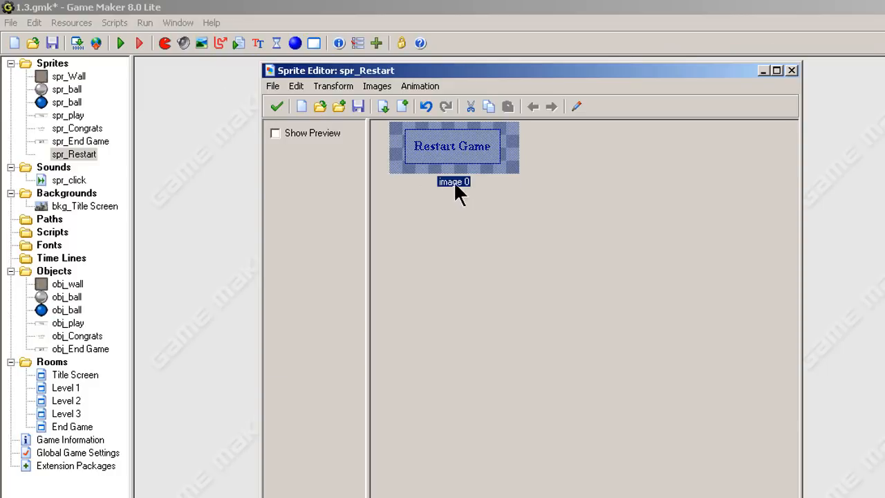
left_click(276, 107)
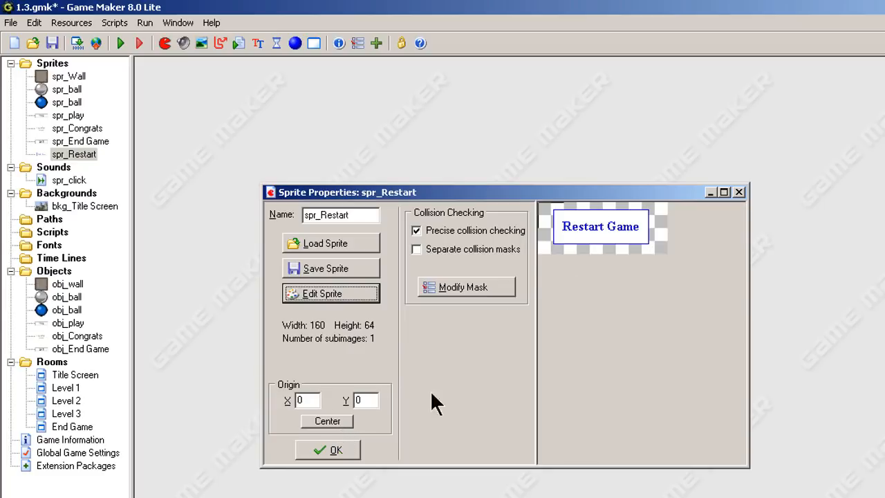
Create a new object named obj_Restart and assign it the spr_Restart sprite.
left_click(345, 447)
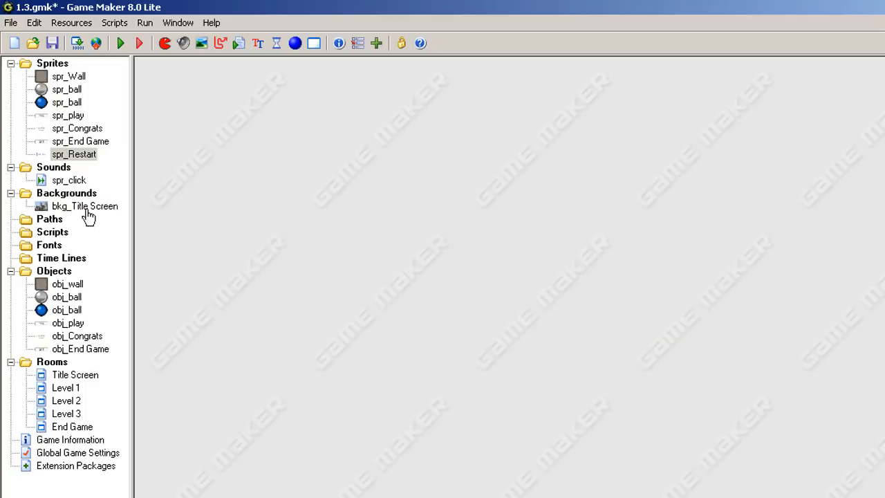
right_click(60, 273)
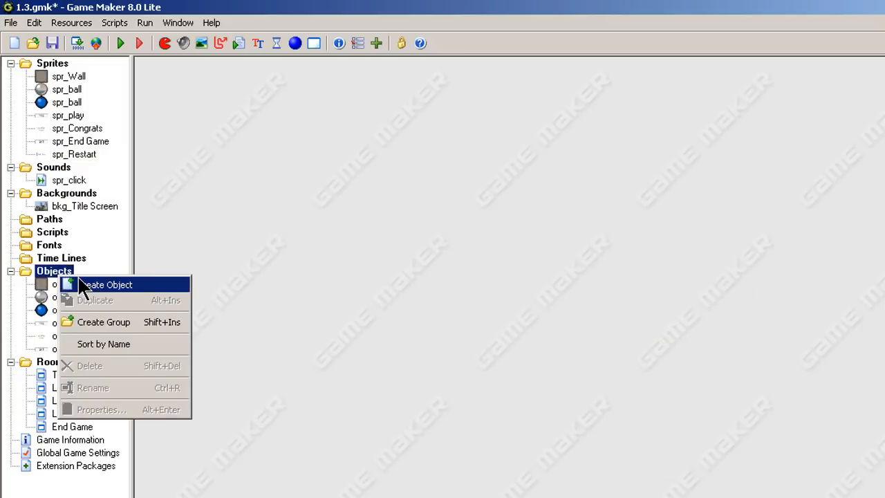
left_click(81, 286)
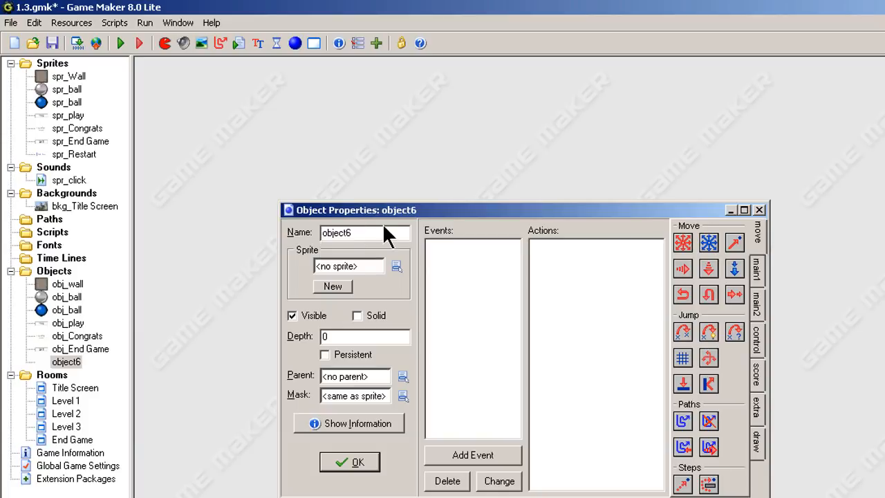
type("o")
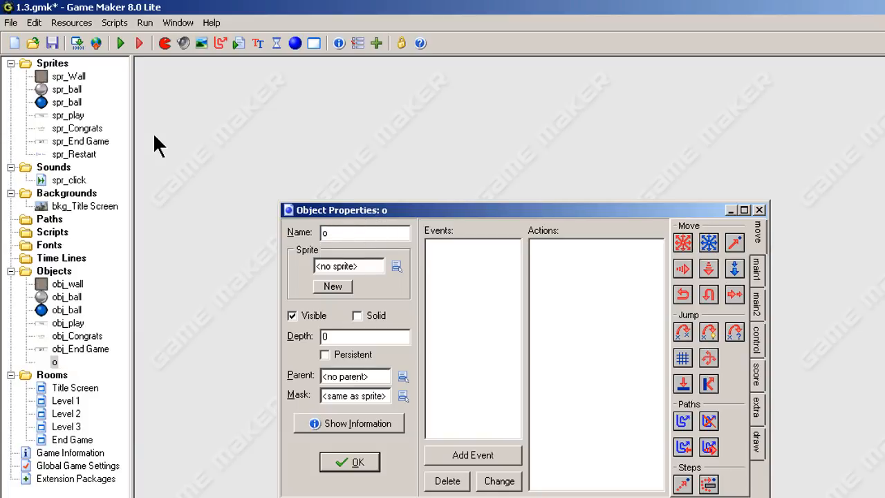
type("bj_Restart")
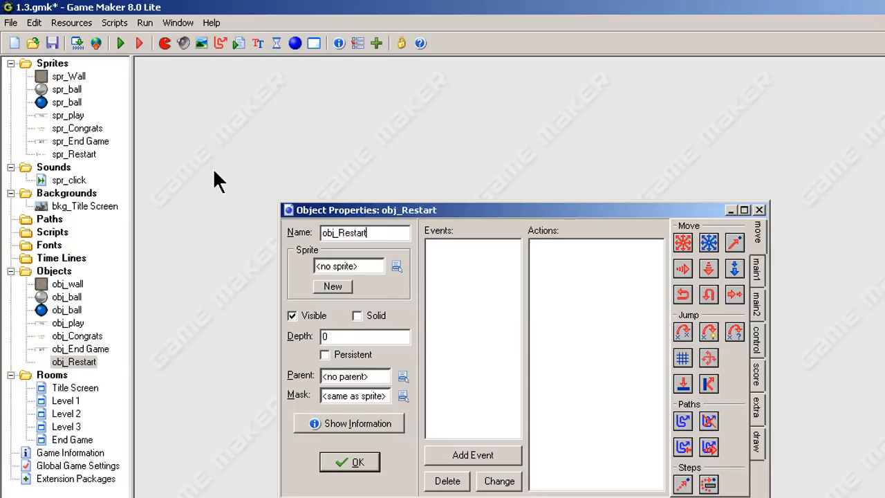
left_click(396, 266)
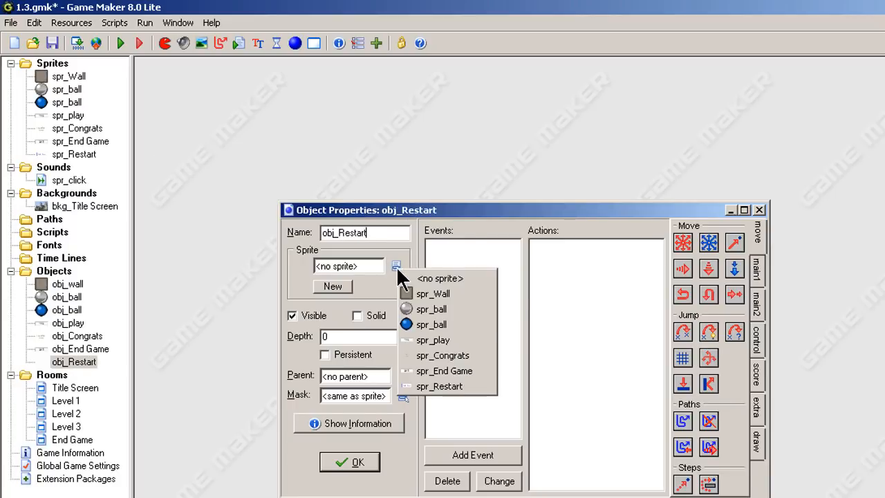
left_click(410, 386)
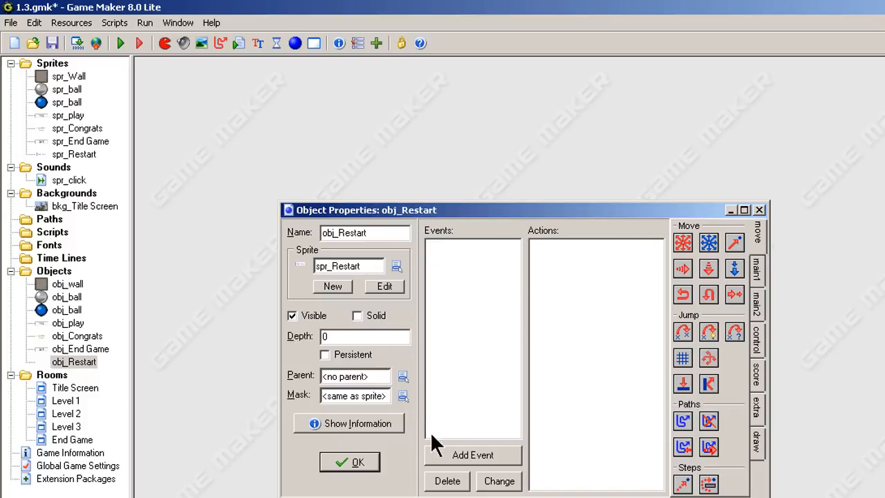
Give obj_Restart a Left Pressed mouse event with a Restart the game action and close the object.
left_click(462, 451)
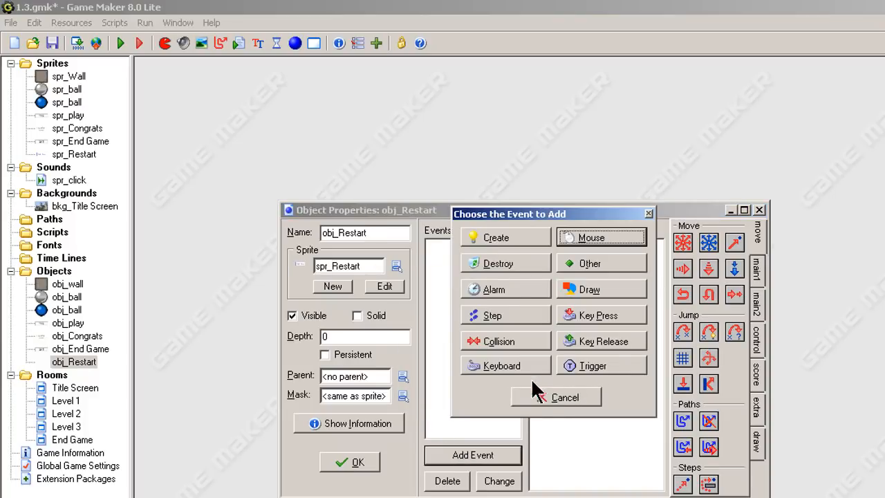
left_click(591, 242)
left_click(629, 317)
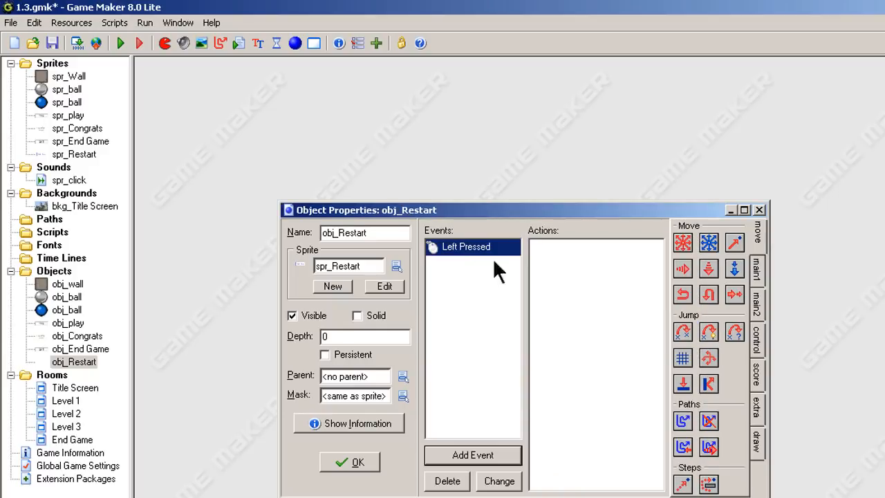
left_click(760, 273)
left_click(757, 304)
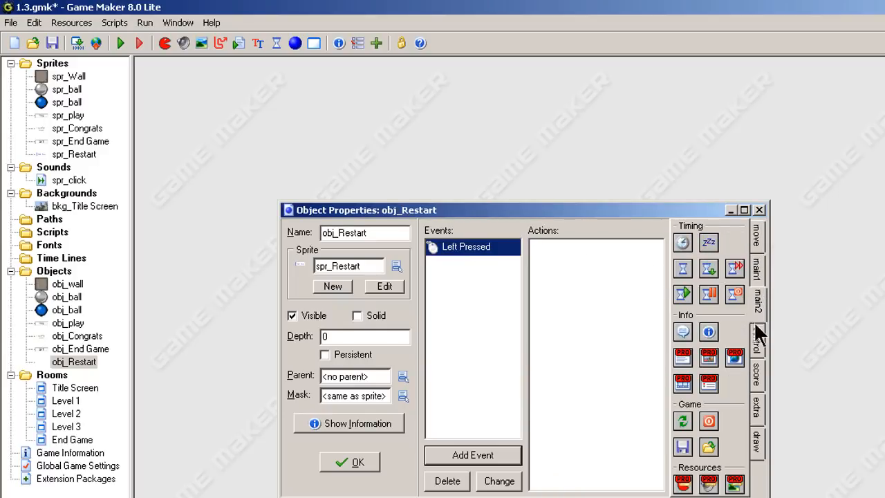
left_click_drag(683, 417, 597, 333)
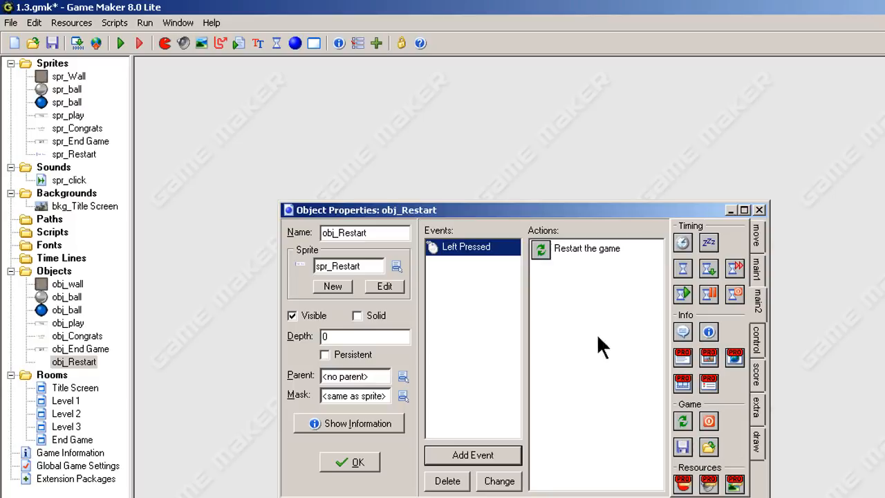
left_click(354, 463)
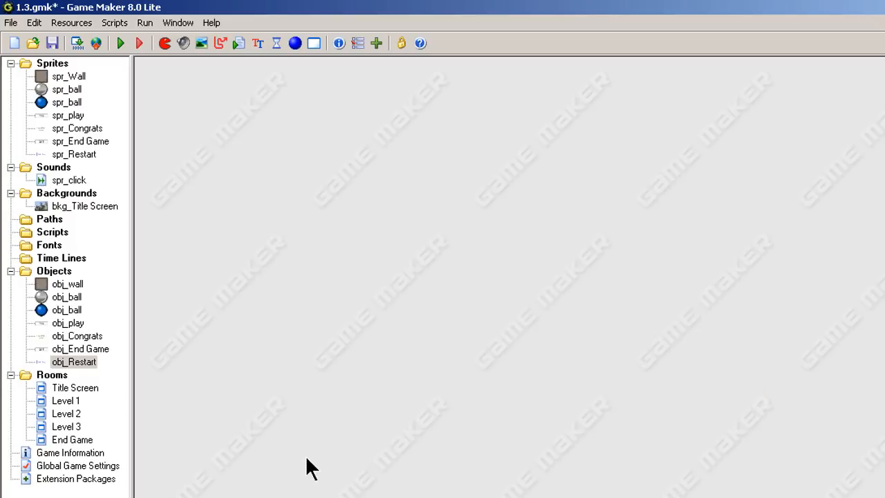
Open the End Game room and place the obj_Congrats message centred near the top of the room.
double_click(72, 440)
left_click(785, 228)
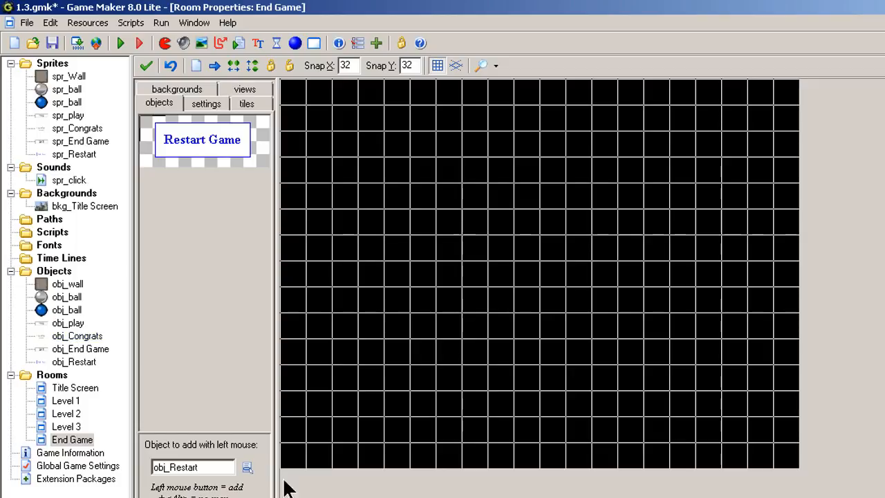
left_click(246, 467)
left_click(277, 495)
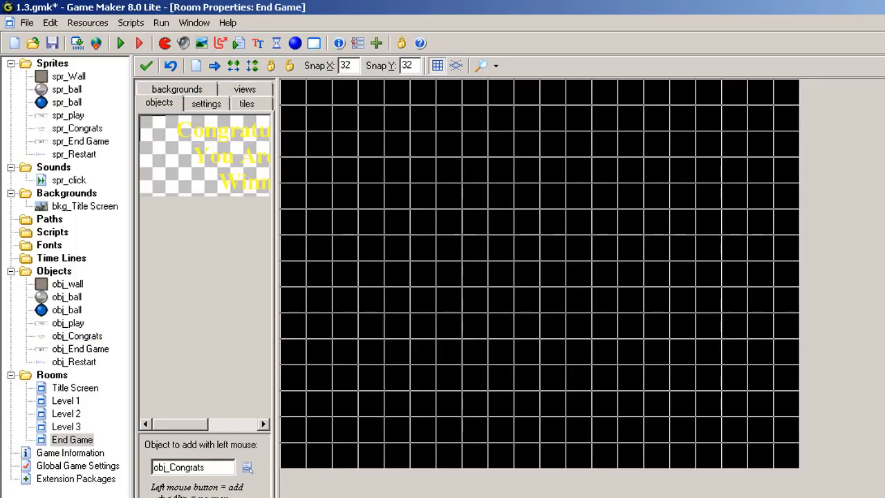
left_click(553, 199)
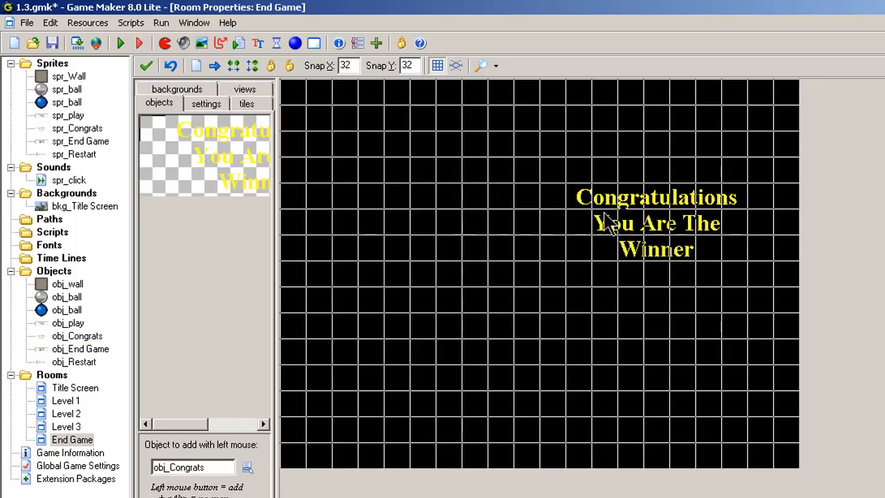
right_click(646, 235)
left_click(551, 204)
left_click_drag(619, 215, 448, 271)
left_click(645, 225)
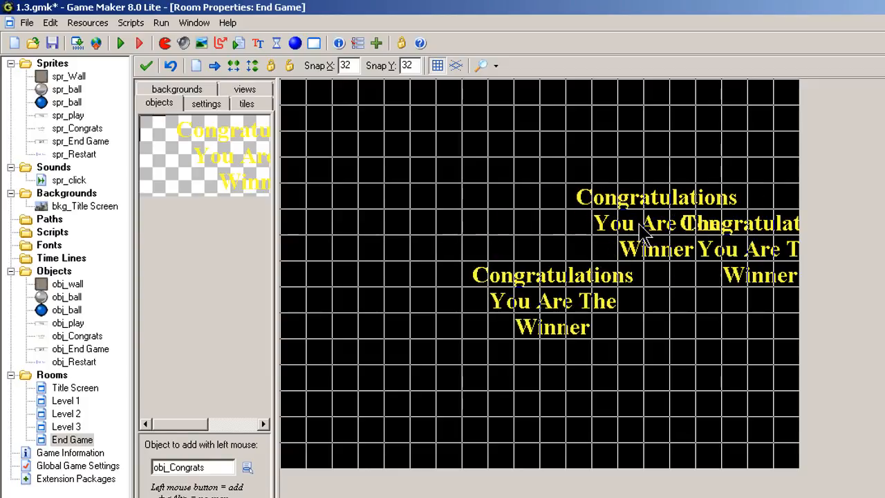
right_click(638, 225)
right_click(582, 279)
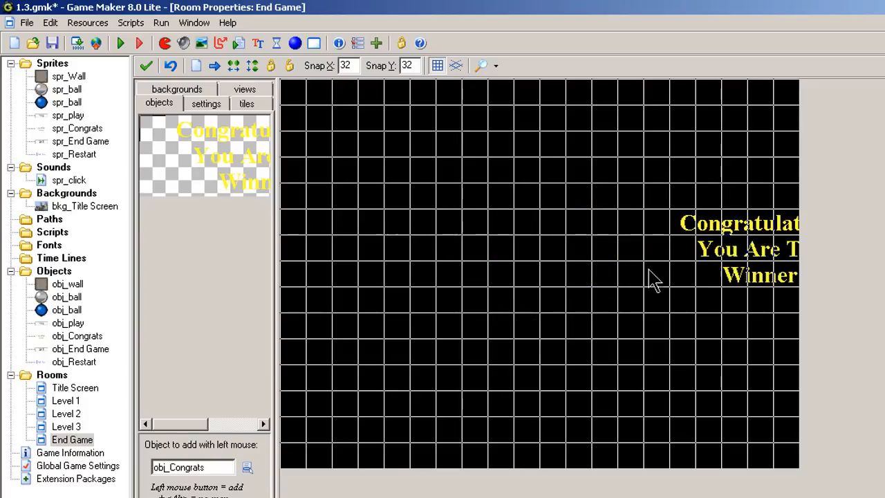
right_click(729, 246)
left_click(539, 222)
right_click(640, 280)
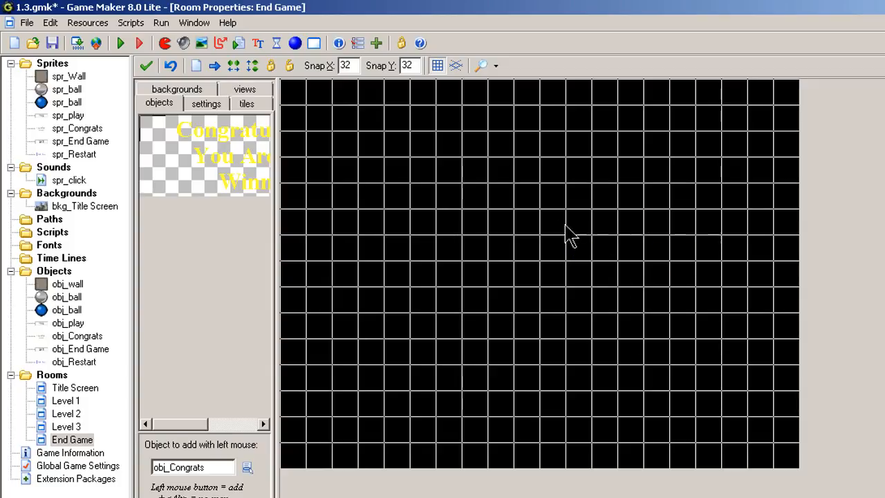
left_click(629, 242)
left_click_drag(605, 225, 446, 181)
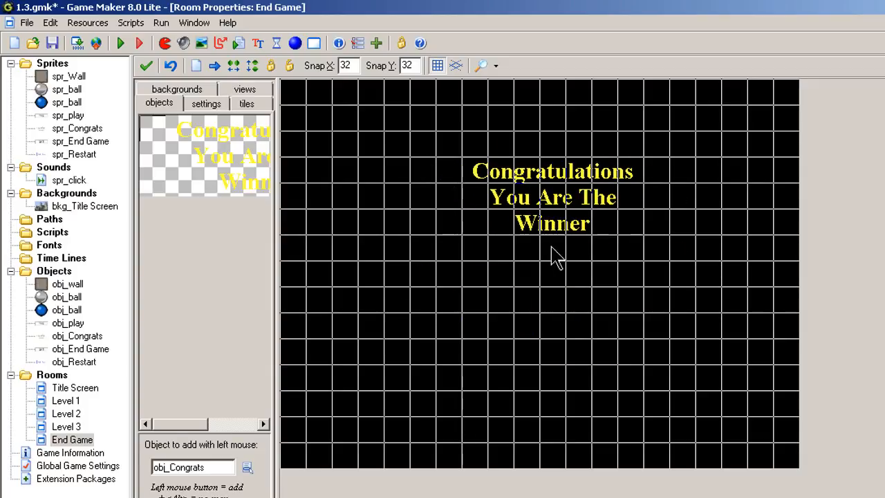
Place one obj_Restart button on the left side below the congratulations message.
left_click(248, 467)
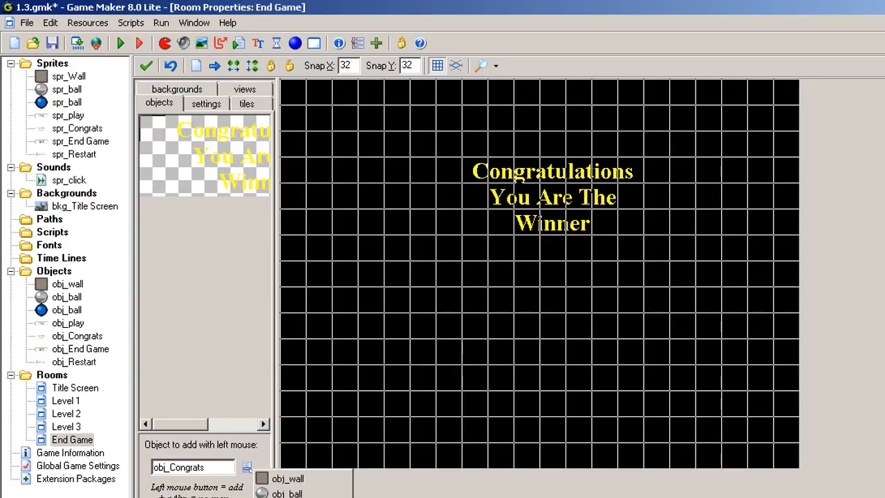
left_click(307, 486)
left_click(395, 366)
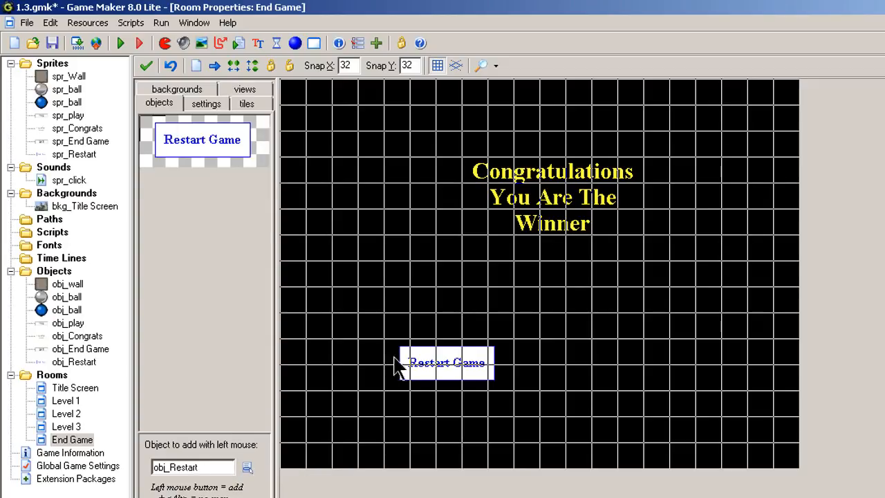
right_click(426, 374)
left_click(419, 359)
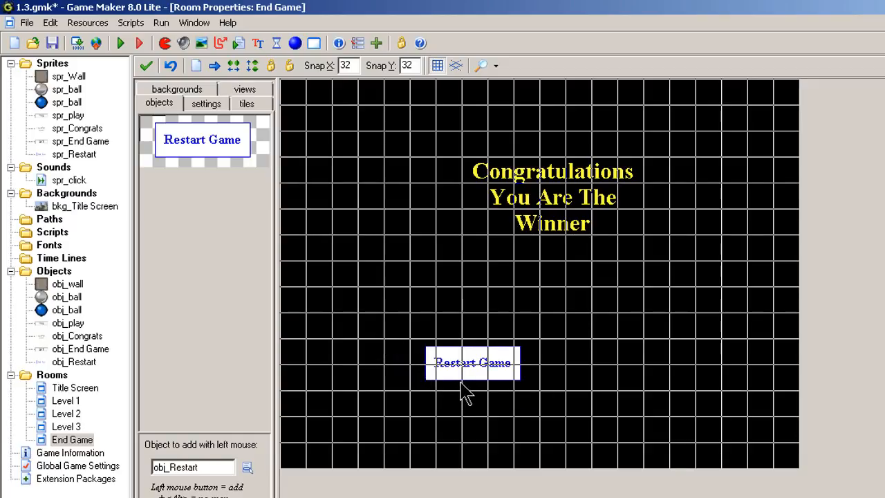
left_click_drag(459, 375, 365, 330)
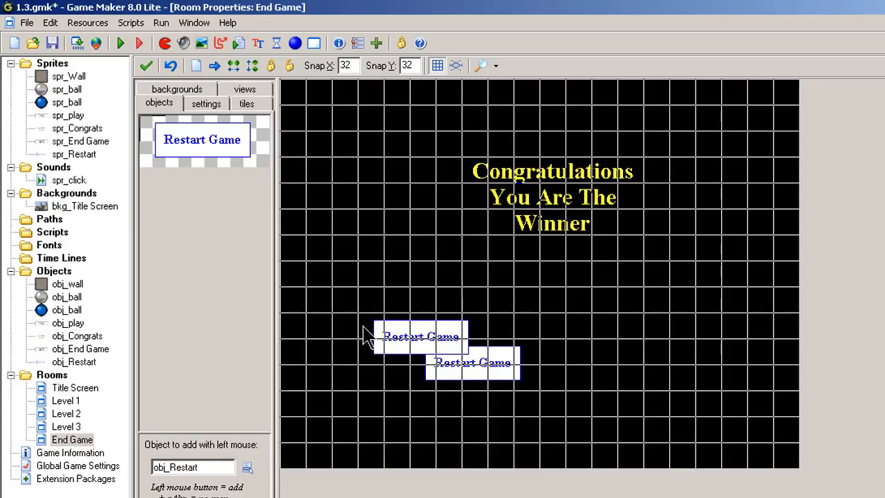
right_click(463, 380)
Place the obj_End Game QUIT button on the right, level with the Restart Game button.
left_click(247, 470)
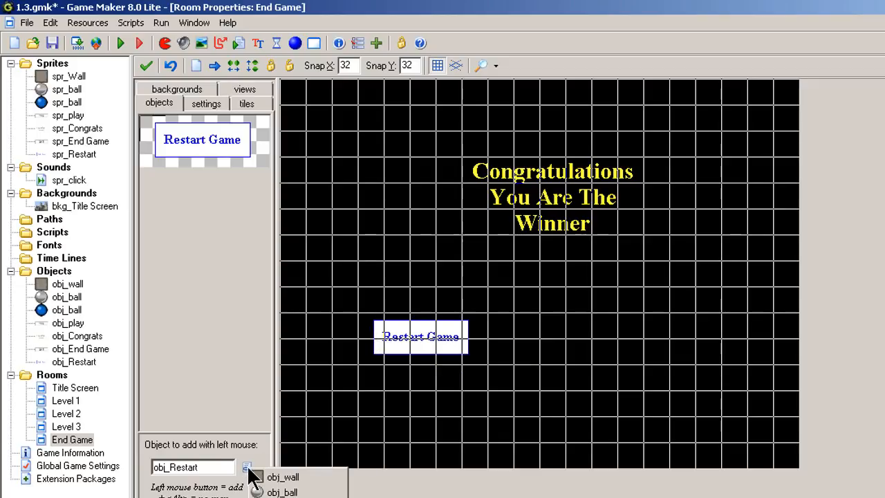
left_click(287, 497)
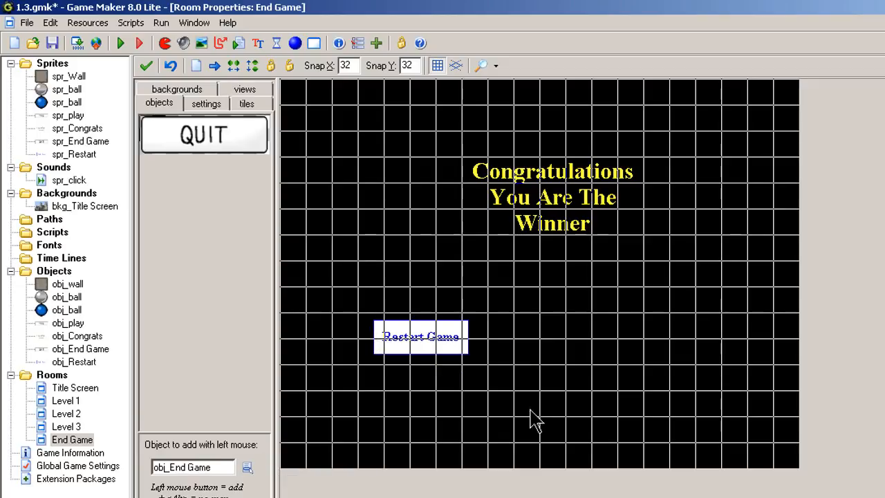
left_click(609, 336)
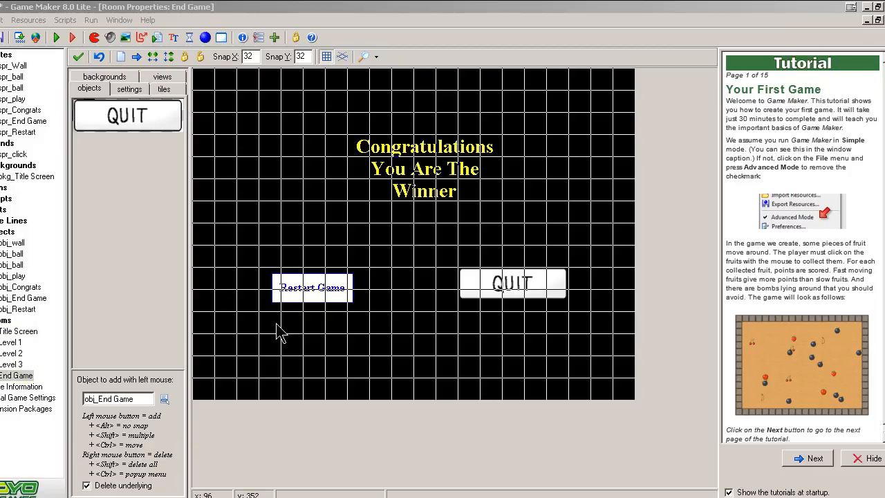
Reorder the rooms so Title Screen comes first, followed by End Game, then Levels 1 to 3.
left_click(10, 375)
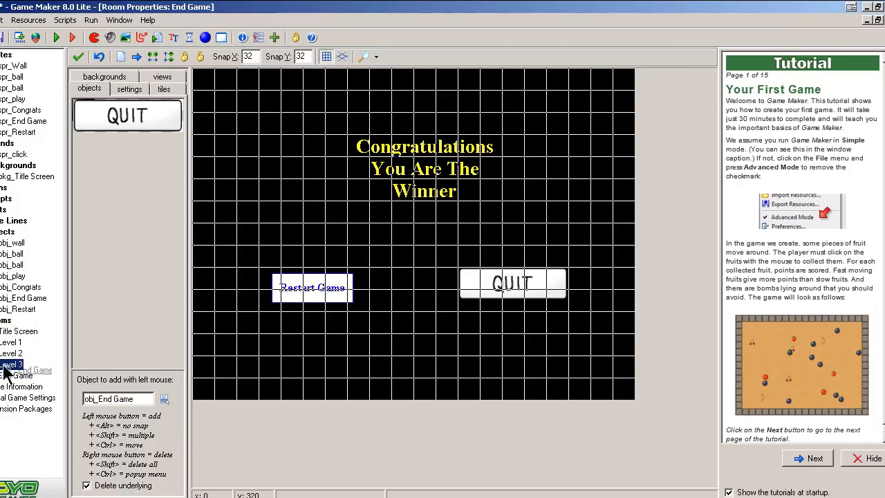
left_click_drag(13, 375, 12, 330)
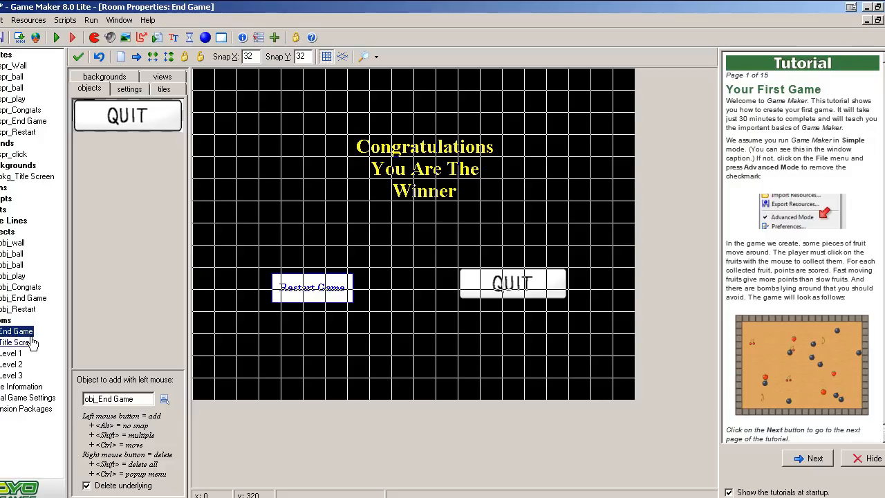
left_click_drag(31, 346, 29, 336)
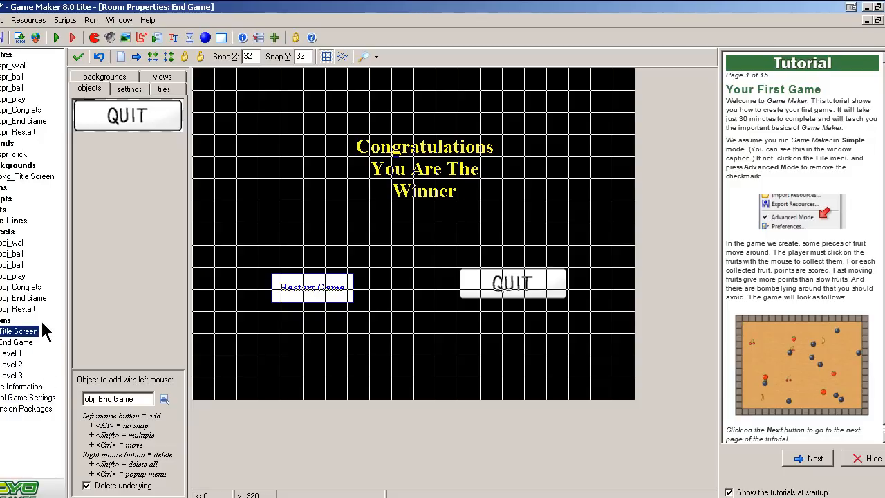
Review obj_Restart's Restart the game action and run the game.
double_click(18, 309)
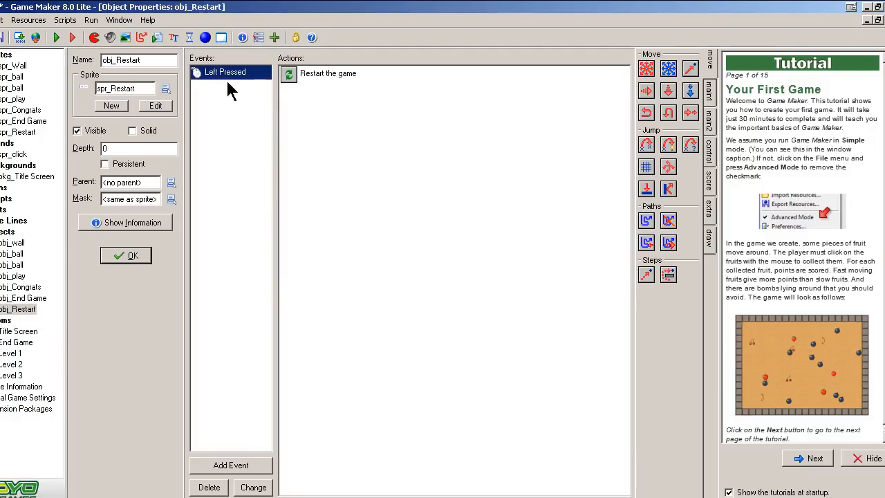
left_click(309, 83)
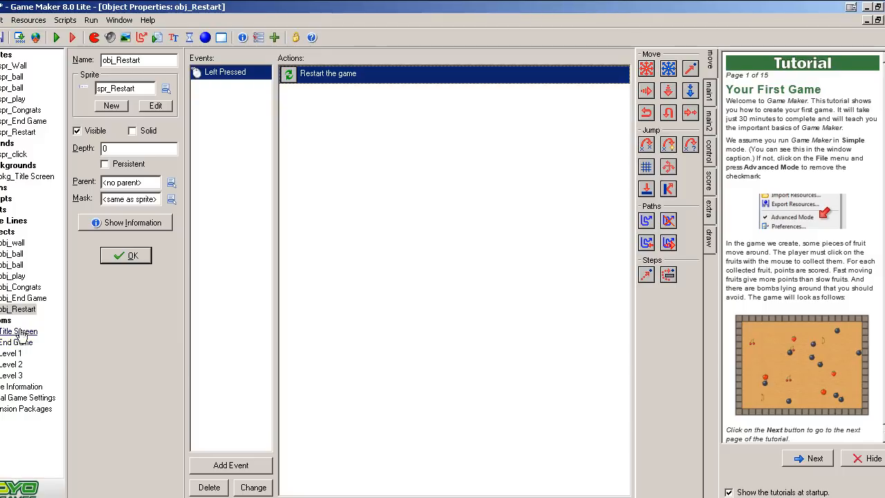
left_click(56, 38)
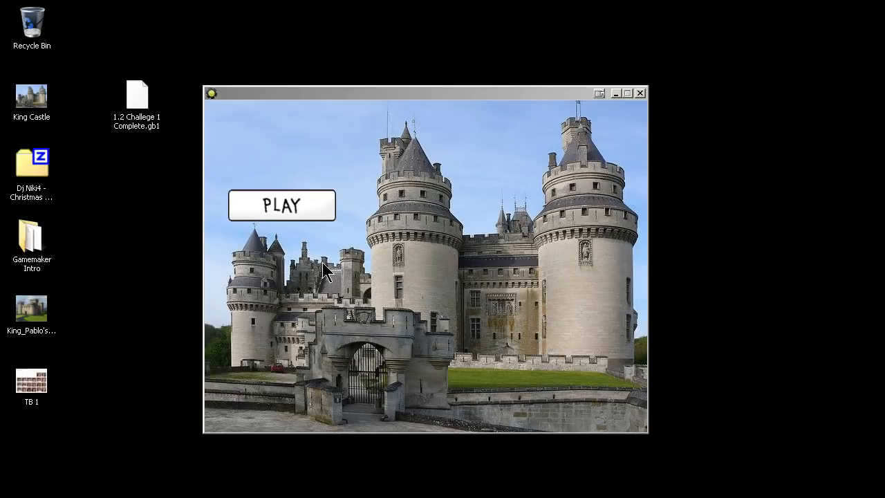
Test the Play, Restart Game and QUIT buttons in the running game.
left_click(289, 206)
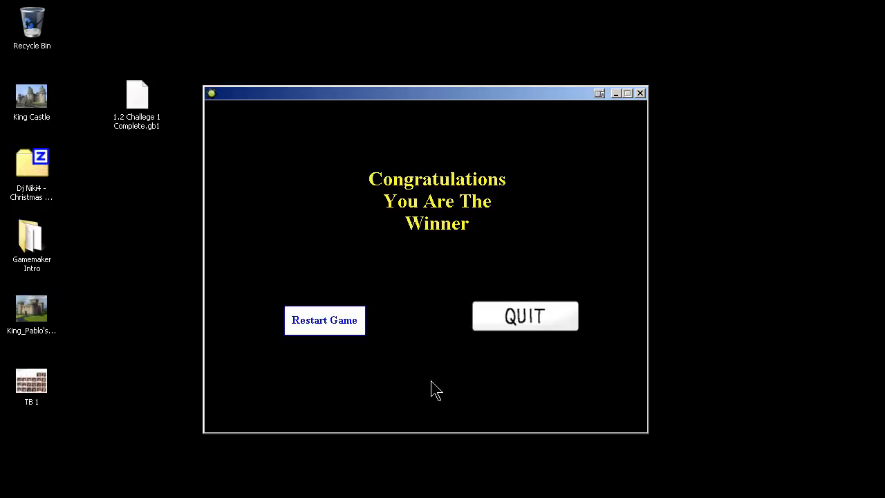
left_click(325, 321)
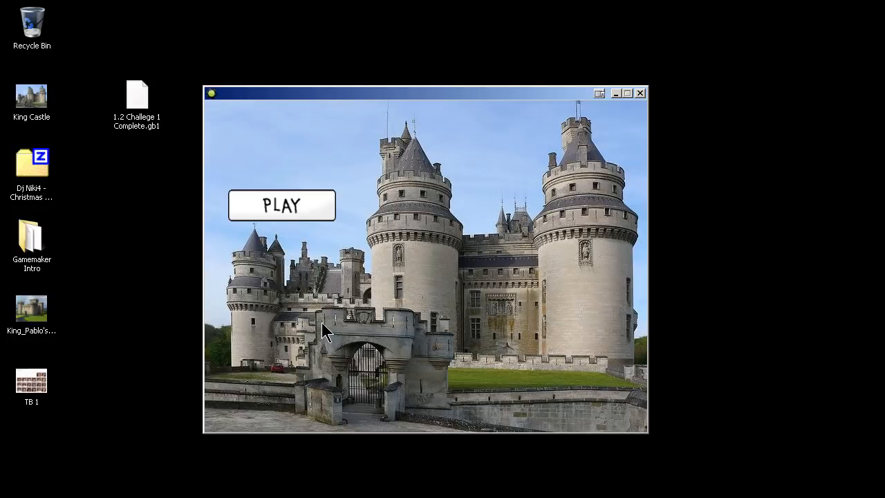
left_click(291, 207)
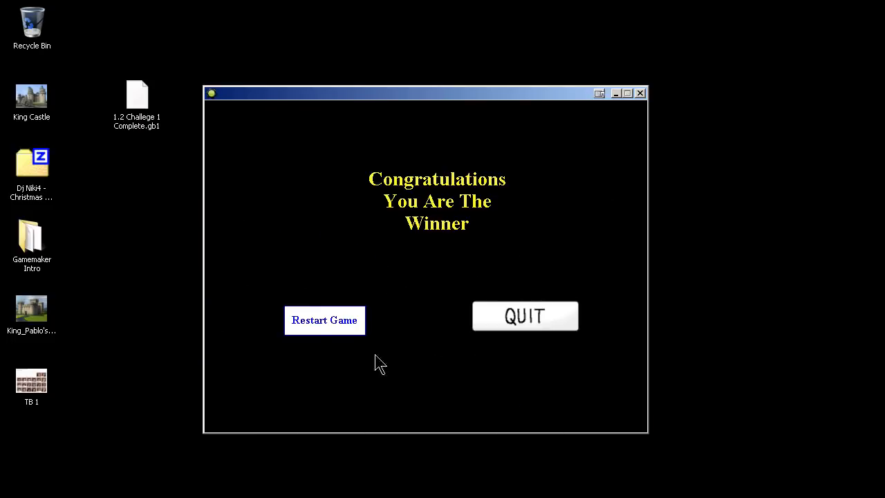
left_click(525, 316)
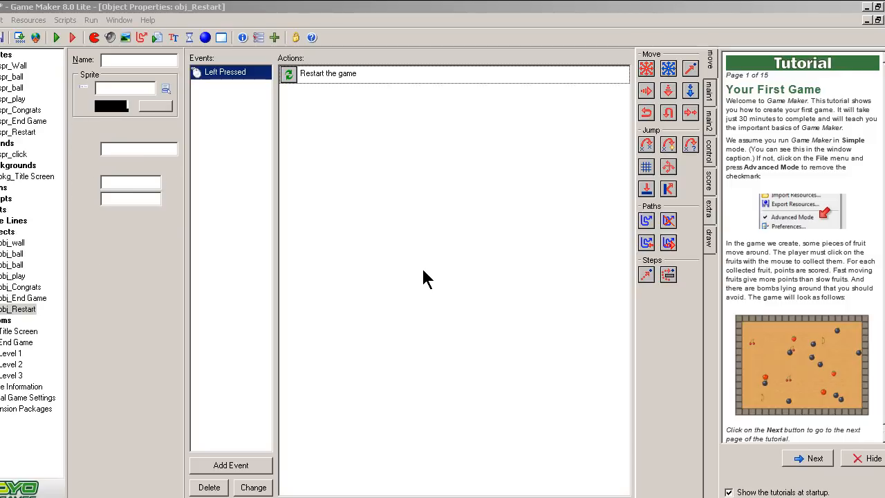